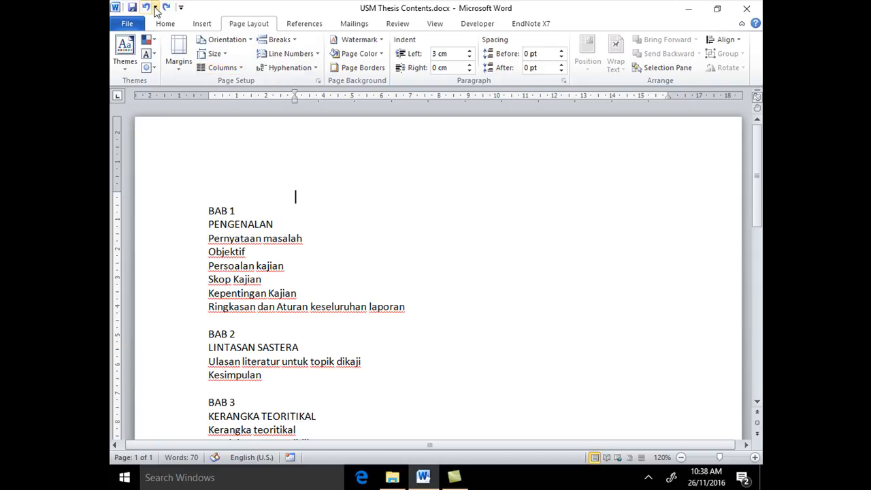
Undo the last change to the left paragraph indent and look through the preset page margin options
left_click(146, 7)
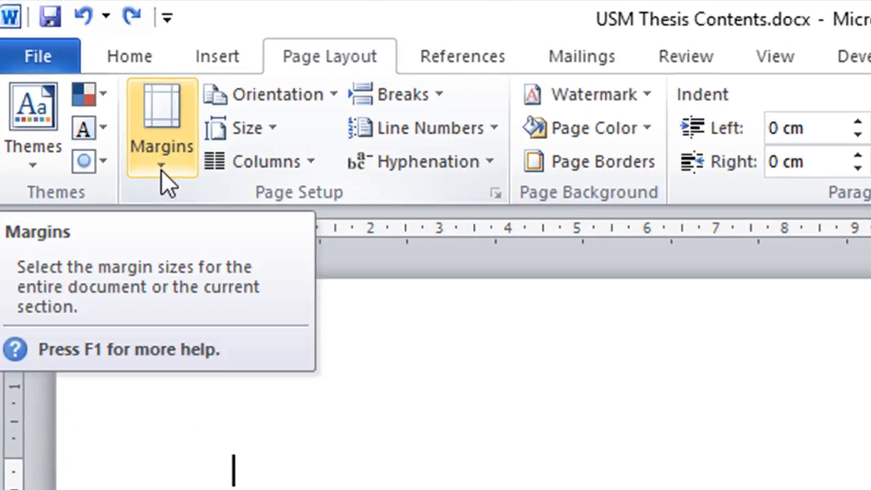
left_click(162, 171)
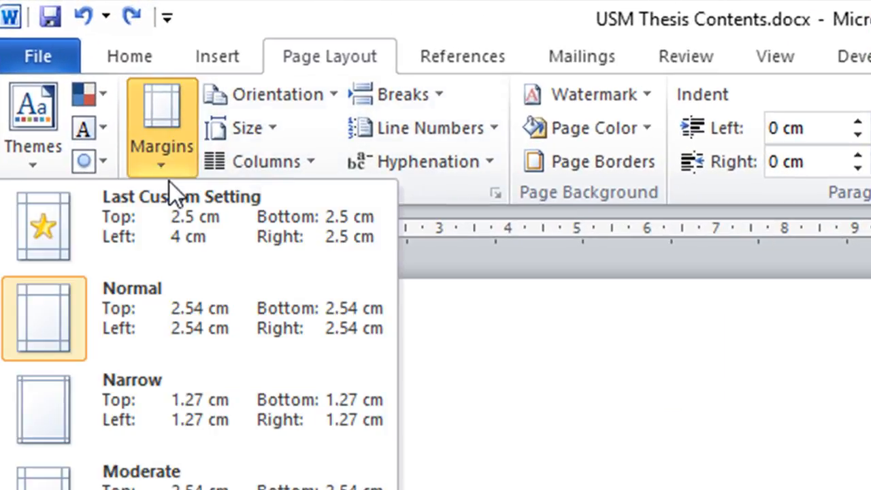
left_click(690, 361)
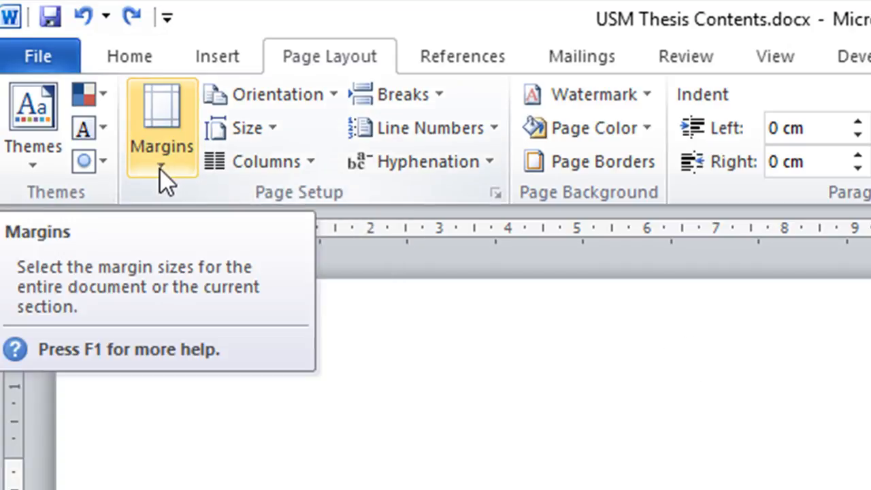
left_click(160, 170)
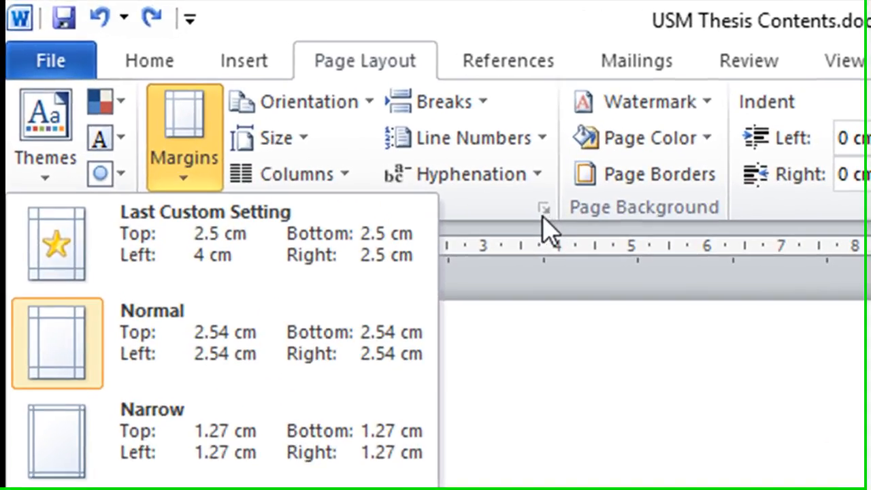
left_click(509, 208)
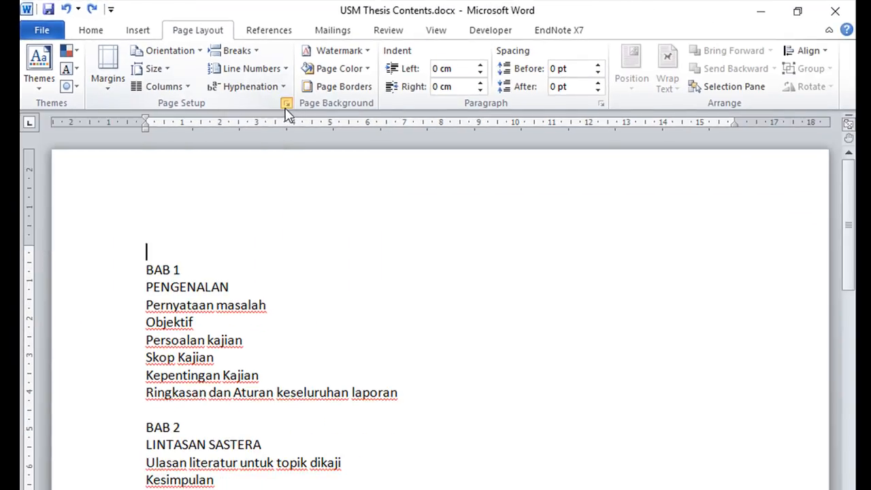
Look at the custom margin settings in the Page Setup dialog and cancel out of it
left_click(287, 104)
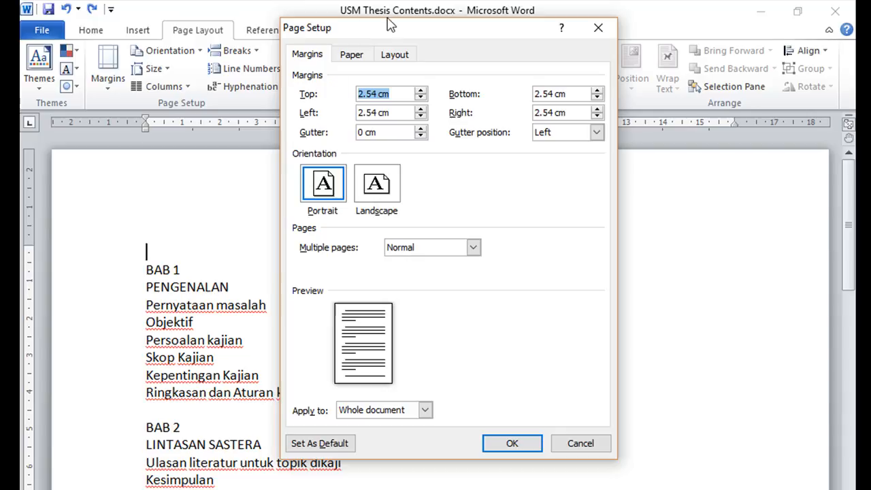
left_click_drag(397, 31, 459, 51)
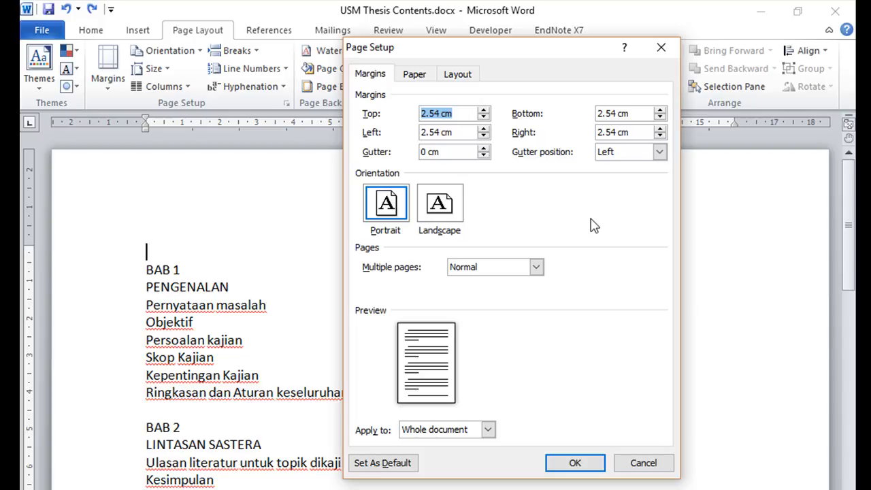
left_click(652, 467)
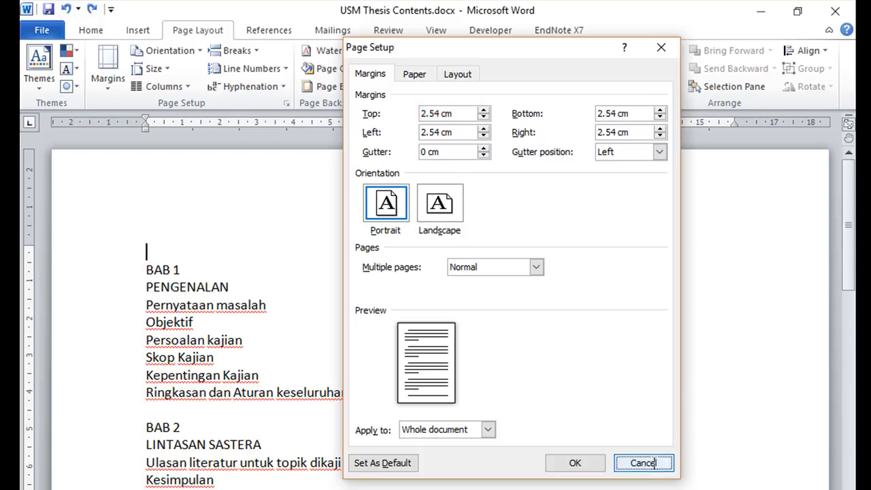
left_click(106, 91)
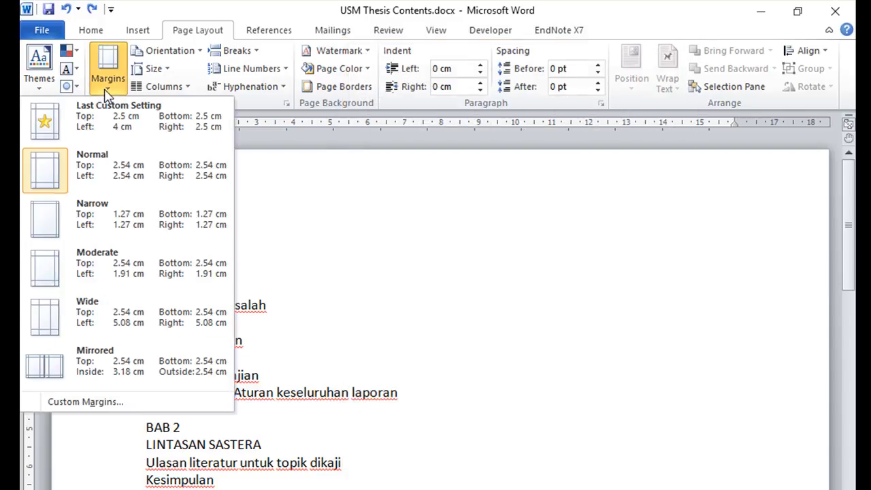
left_click(118, 401)
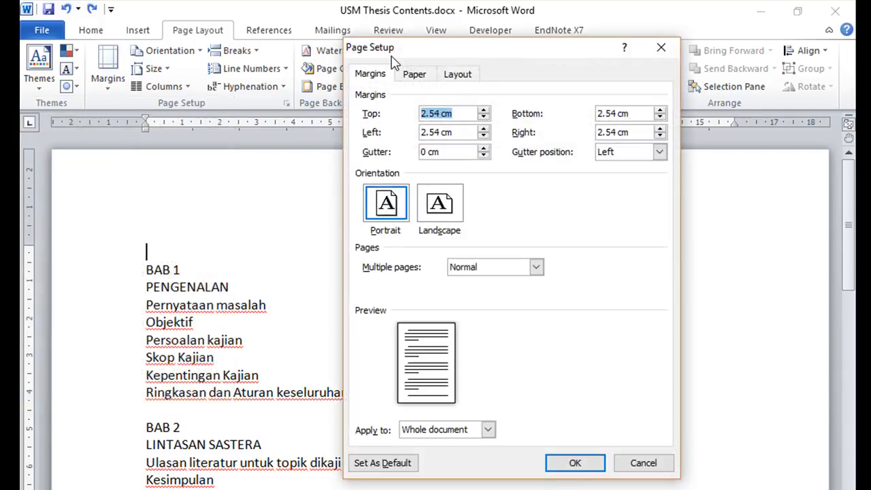
left_click(643, 463)
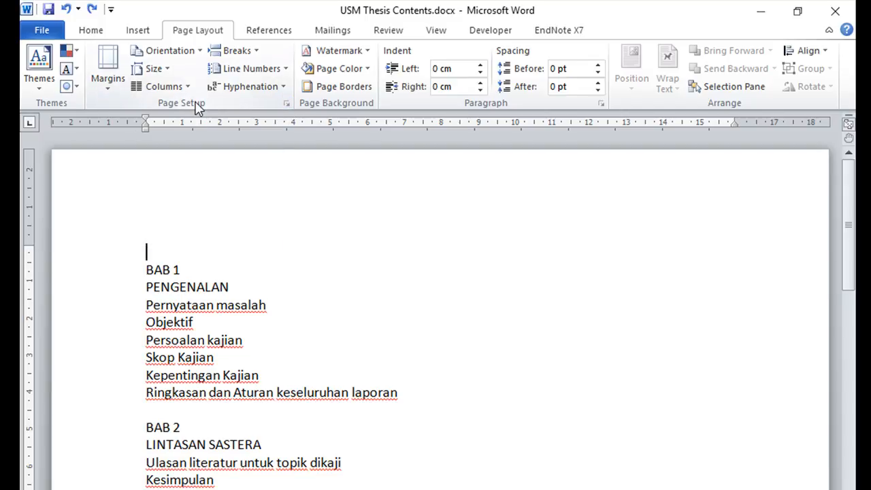
Set the top and right page margins to 2.5 cm in the Page Setup dialog
left_click(286, 104)
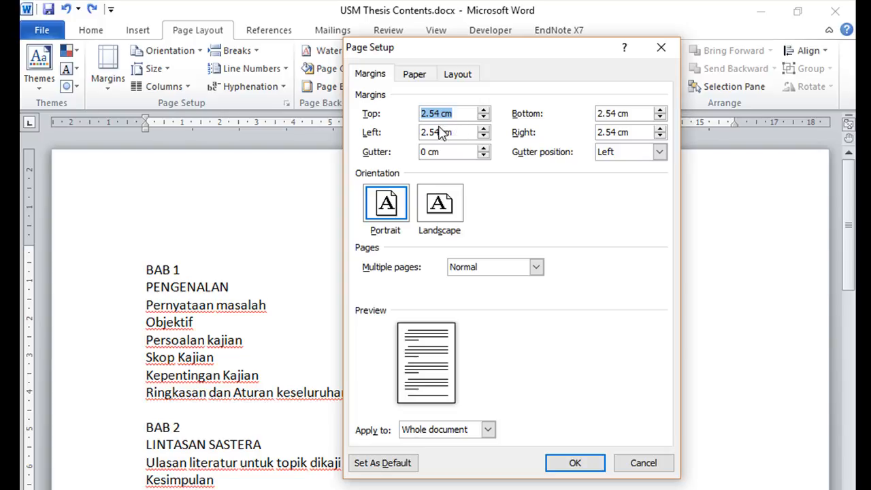
left_click(484, 119)
left_click(484, 112)
left_click(484, 117)
left_click(463, 132)
left_click(661, 136)
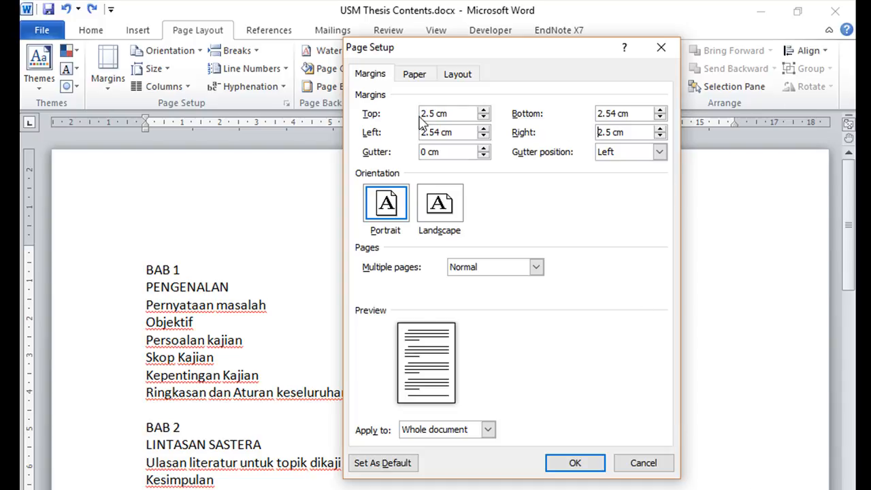
Set the left page margin to 3.5 cm
left_click(484, 130)
left_click(484, 129)
left_click(484, 129)
left_click(483, 129)
left_click(484, 129)
left_click(483, 129)
left_click(484, 130)
left_click(483, 130)
left_click(483, 129)
left_click(484, 130)
Set the bottom page margin to 3.5 cm
left_click(660, 110)
left_click(660, 110)
left_click(660, 111)
left_click(659, 110)
left_click(659, 111)
left_click(659, 111)
left_click(659, 111)
left_click(659, 110)
left_click(659, 110)
left_click(660, 110)
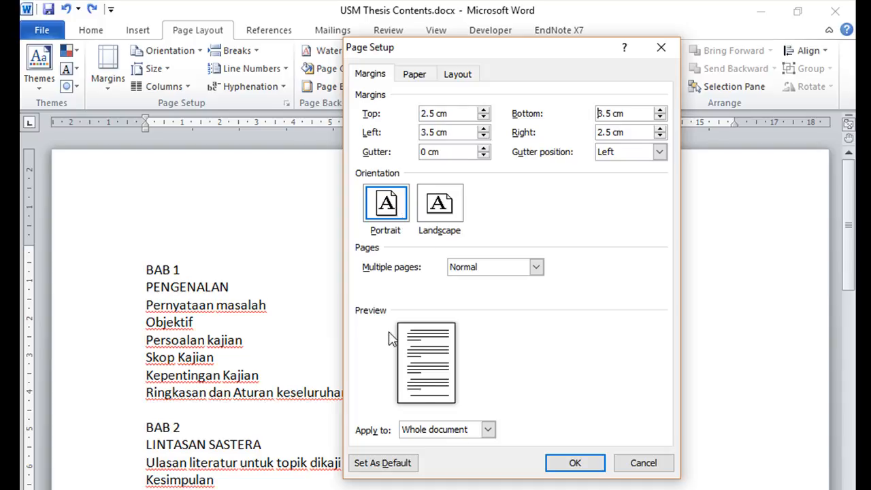
Check the range options for the margin settings and keep Whole document selected
left_click(490, 434)
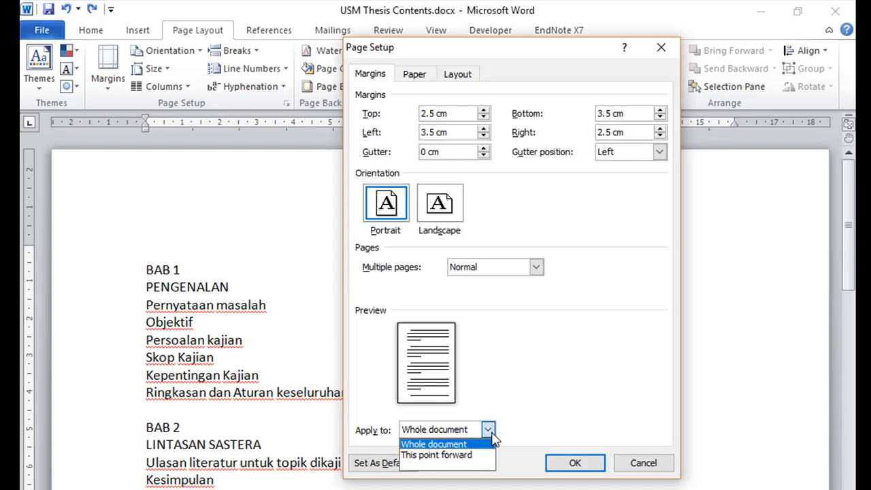
left_click(491, 436)
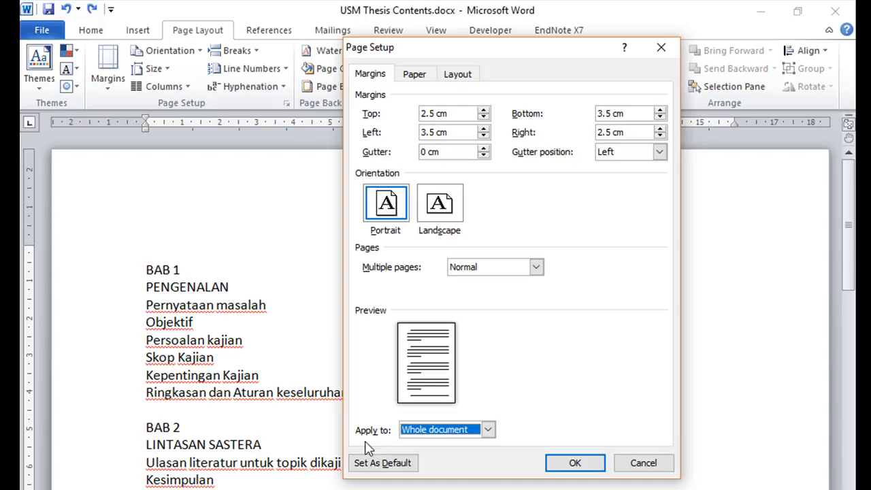
left_click(488, 431)
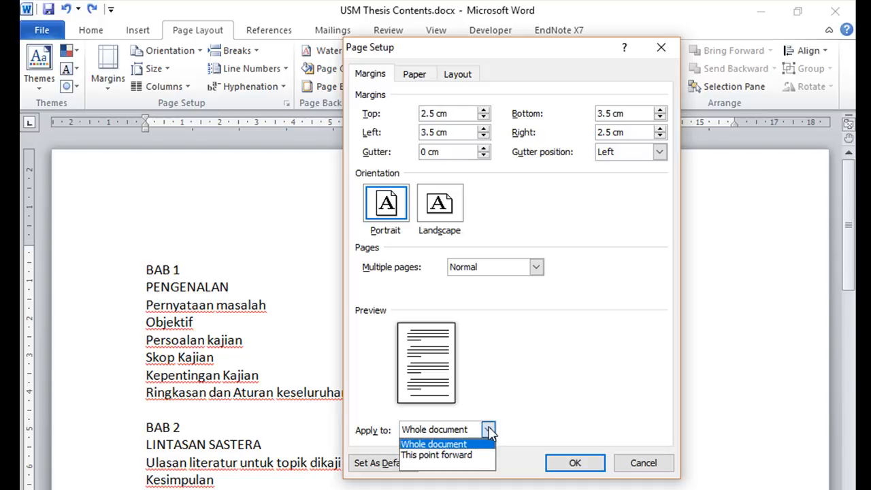
left_click(562, 418)
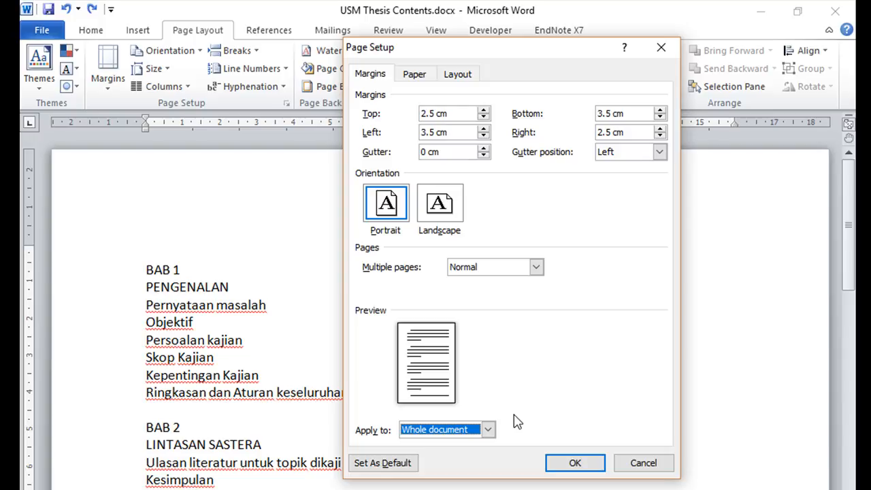
Review the paper and layout settings of the page setup and apply the new margins to the document
left_click(414, 75)
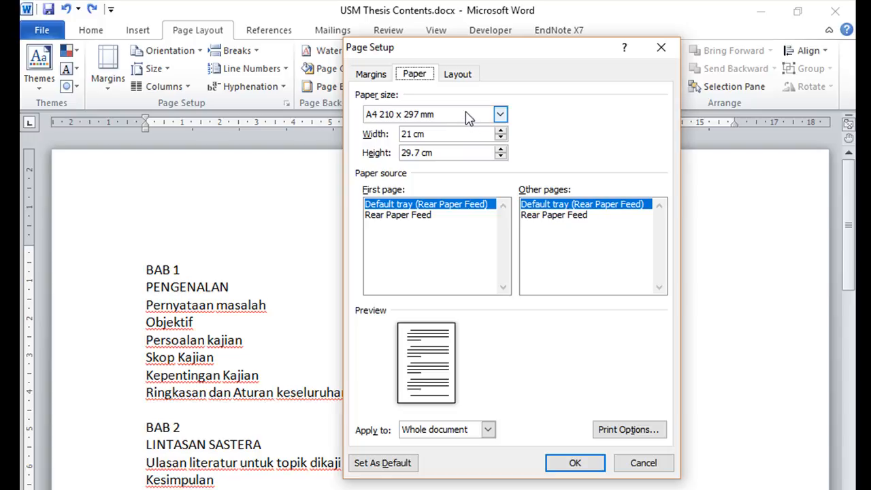
left_click(458, 76)
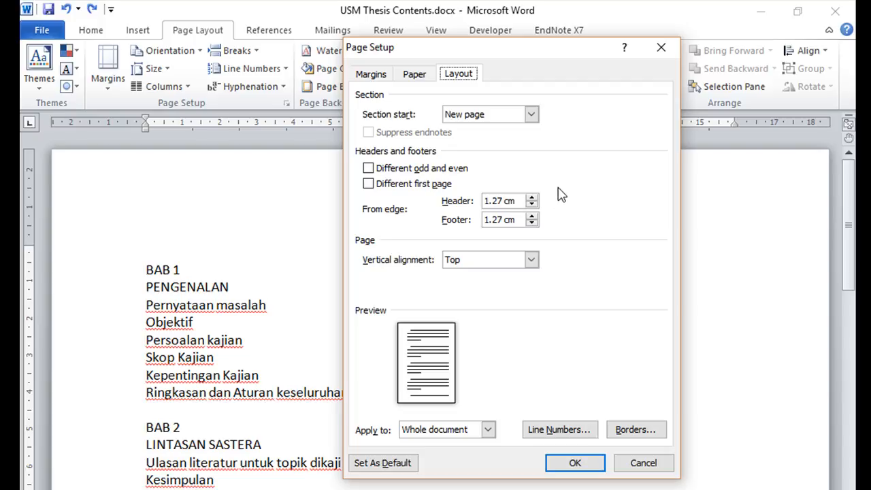
left_click(369, 75)
left_click(414, 74)
left_click(458, 75)
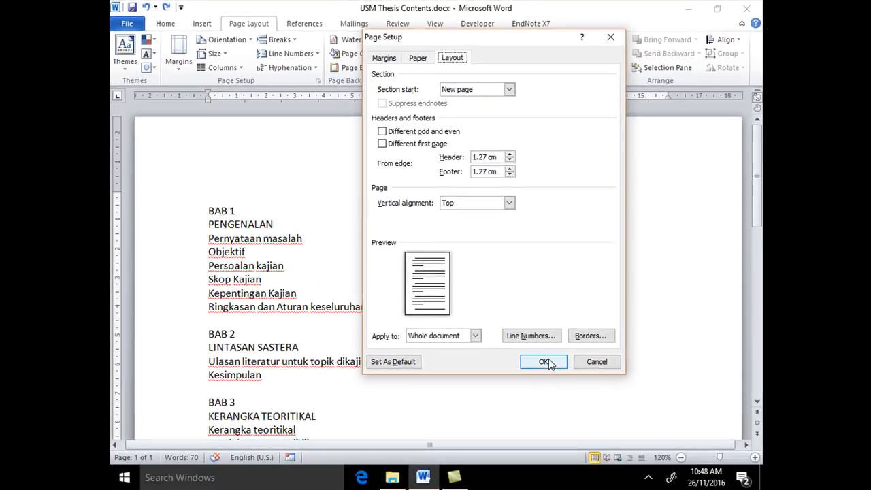
left_click(547, 362)
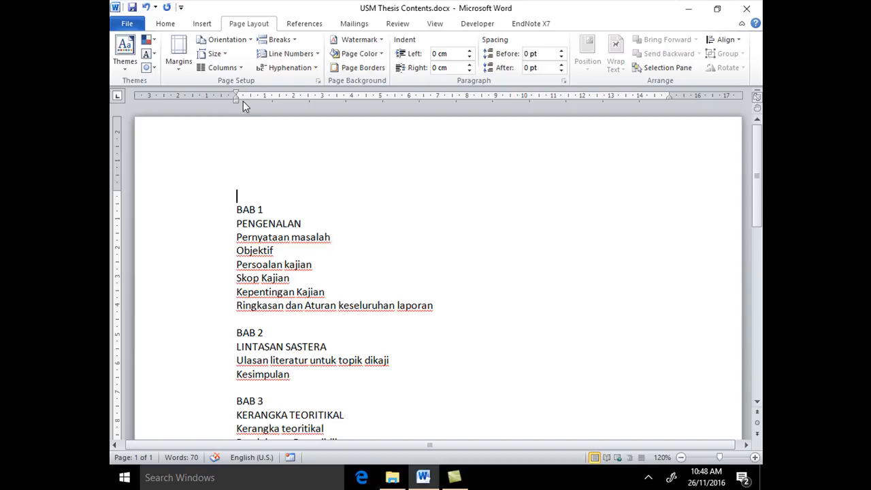
Check the applied margins along the whole page and save the document
scroll(454, 311, "down", 1)
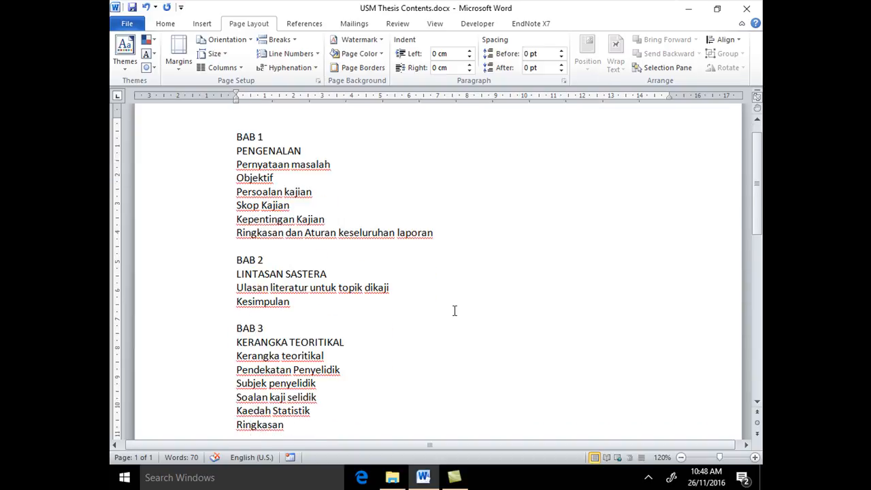
scroll(263, 179, "up", 1)
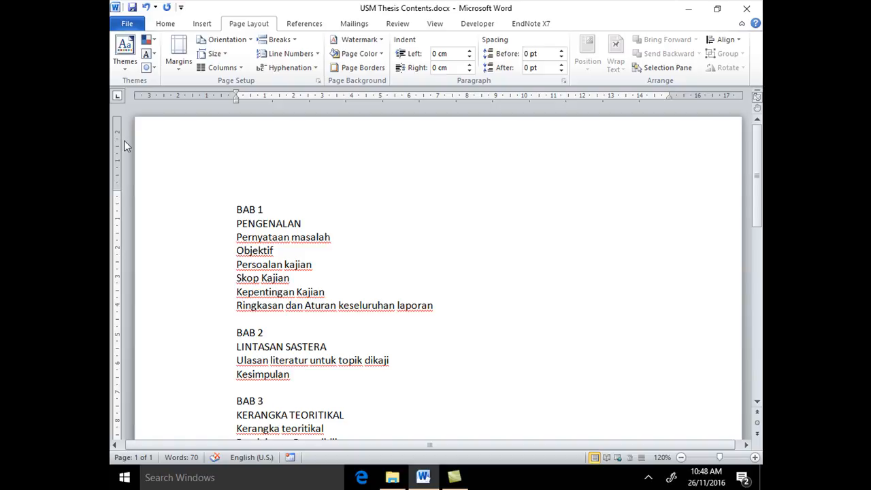
scroll(299, 198, "down", 4)
scroll(292, 199, "down", 9)
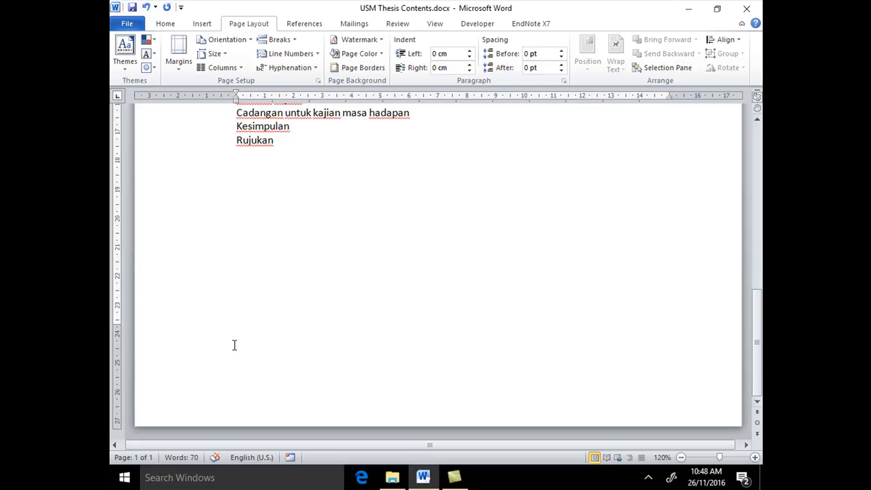
scroll(231, 345, "up", 6)
scroll(230, 342, "up", 9)
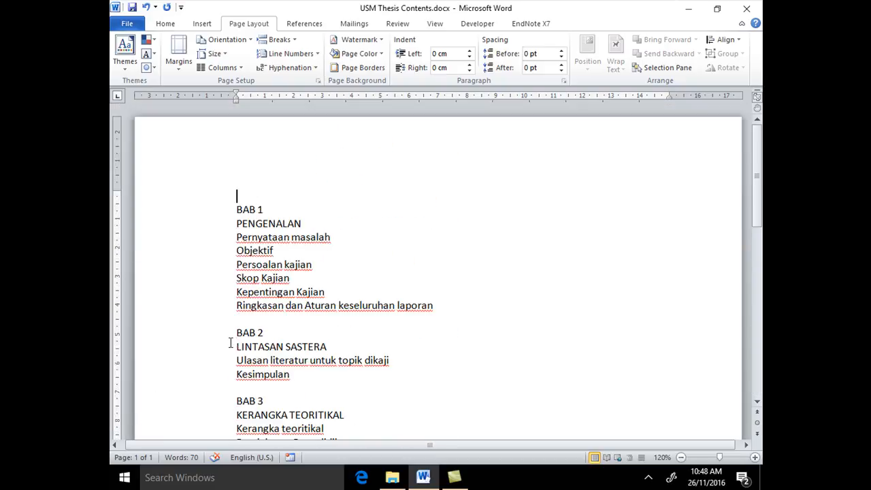
key("ctrl+s")
Delete the empty paragraph above the BAB 1 heading
mouse_move(424, 480)
scroll(761, 204, "down", 10)
scroll(735, 171, "up", 15)
key("Delete")
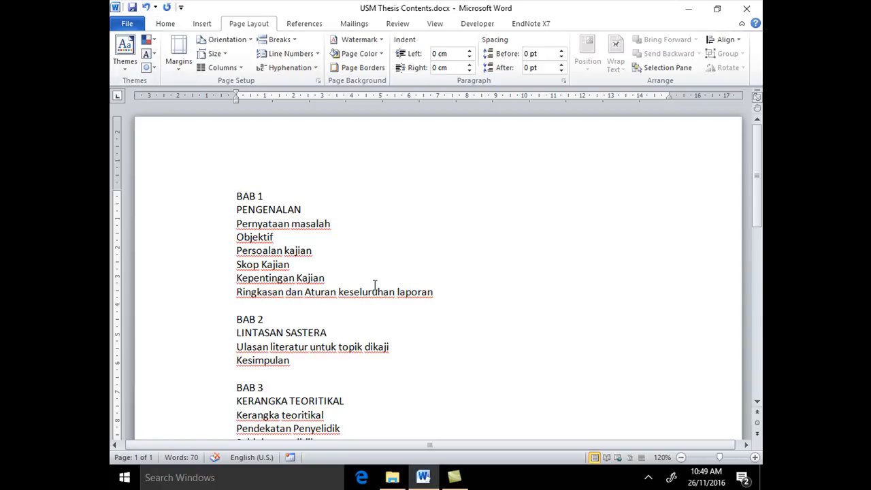
Insert eight empty paragraphs after the line "Ringkasan dan Aturan keseluruhan laporan"
left_click(448, 295)
key("Return")
key("Return")
key("Return")
key("Return")
key("Return")
key("Return")
key("Return")
key("Return")
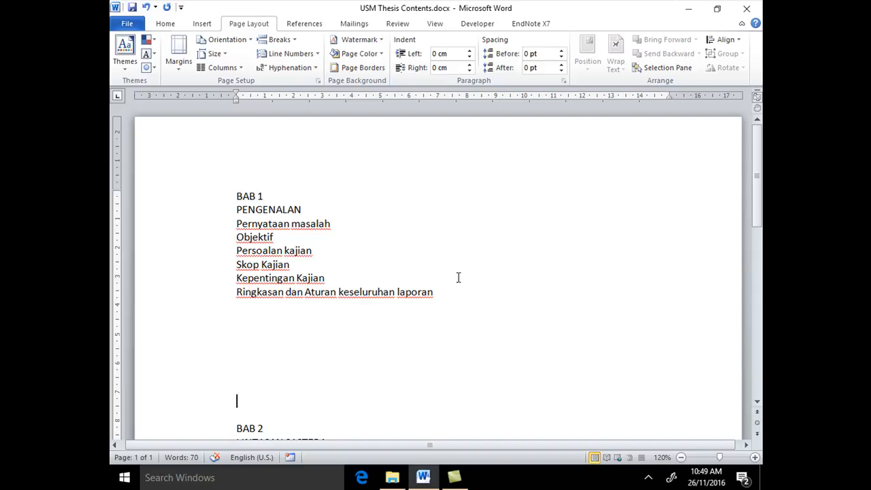
Show the formatting marks and delete the extra empty paragraphs before BAB 2, leaving a single one
left_click(167, 25)
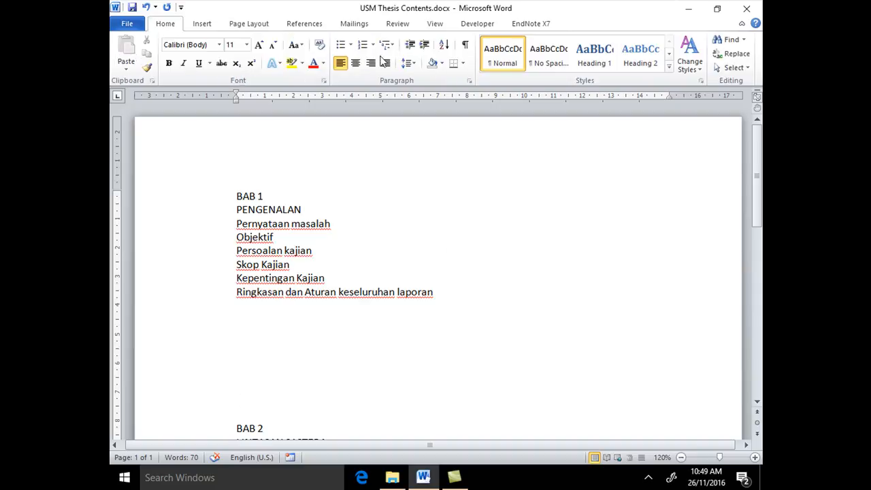
left_click(467, 47)
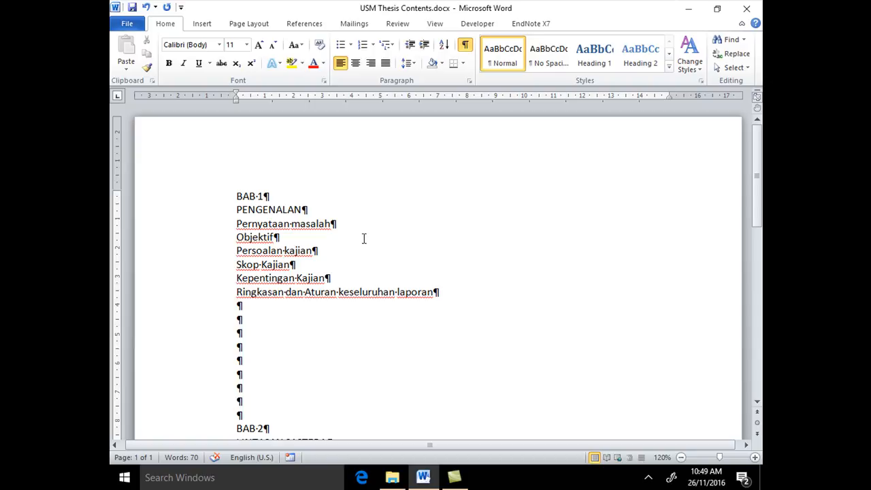
left_click(241, 307)
key("Delete")
key("Delete")
key("Delete")
key("Delete")
key("Delete")
key("Delete")
key("Delete")
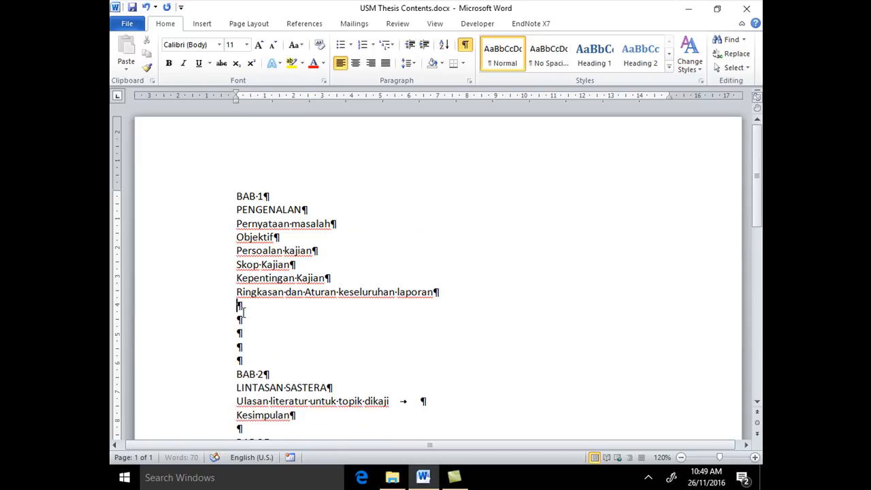
key("Delete")
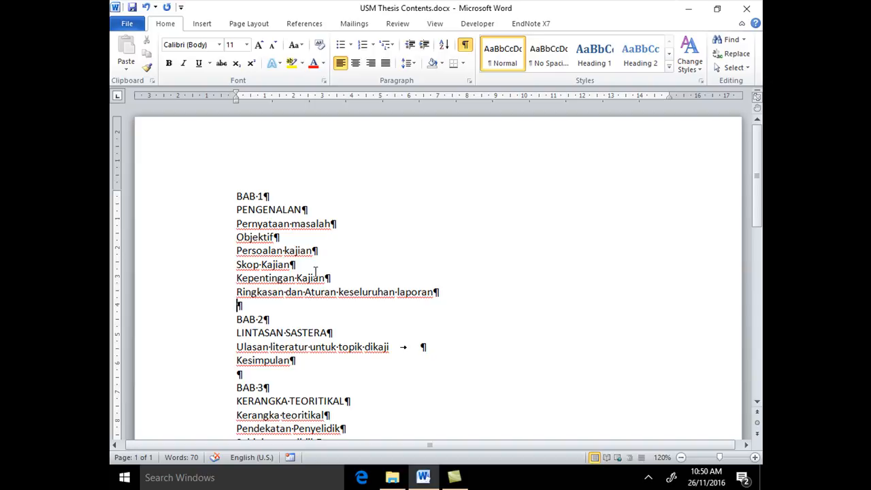
Insert eight empty paragraphs above the BAB 1 heading
left_click(239, 194)
key("Return")
key("Return")
key("Return")
key("Return")
key("Return")
key("Return")
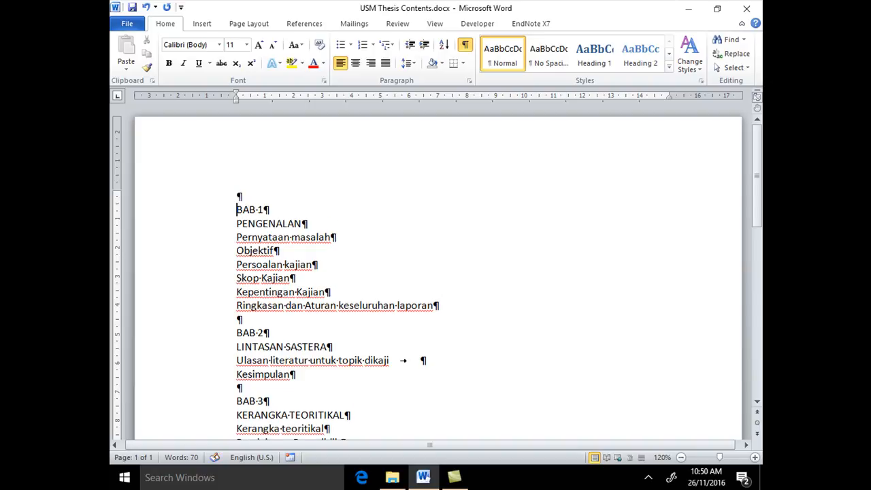
key("Return")
key("Return")
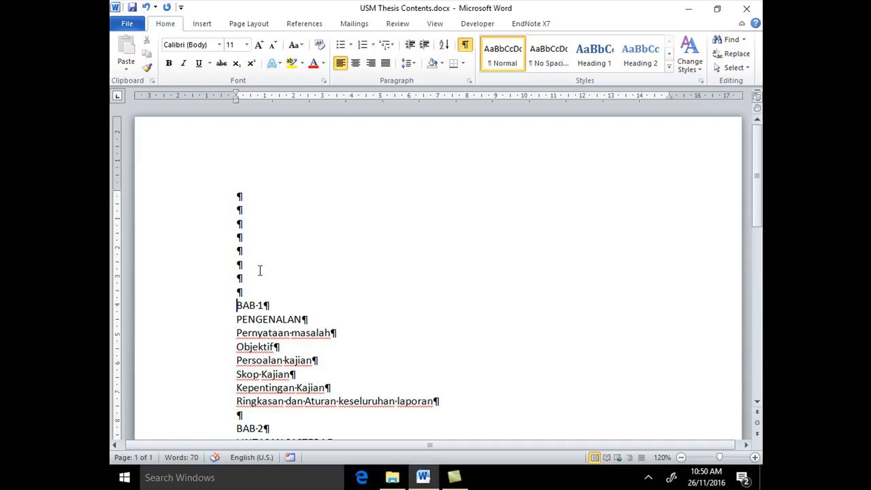
Delete the eight empty paragraphs above the BAB 1 heading
left_click(238, 196)
key("Delete")
key("Delete")
key("Delete")
key("Delete")
key("Delete")
key("Delete")
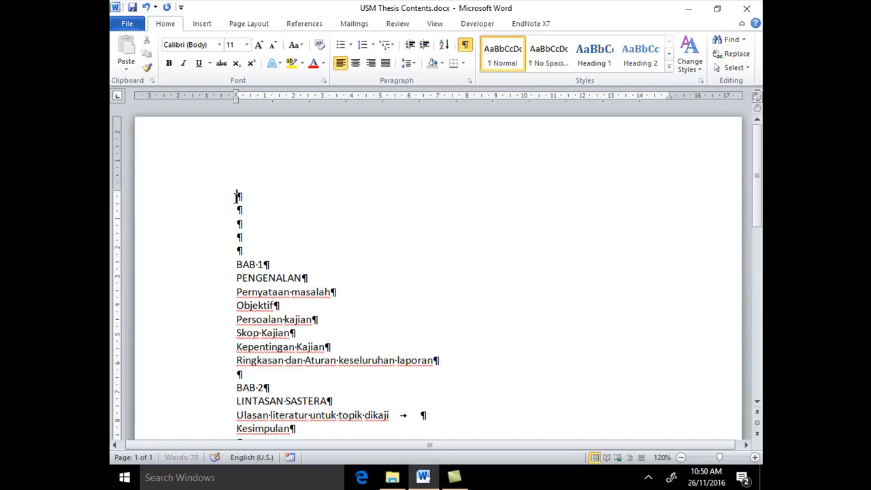
key("Delete")
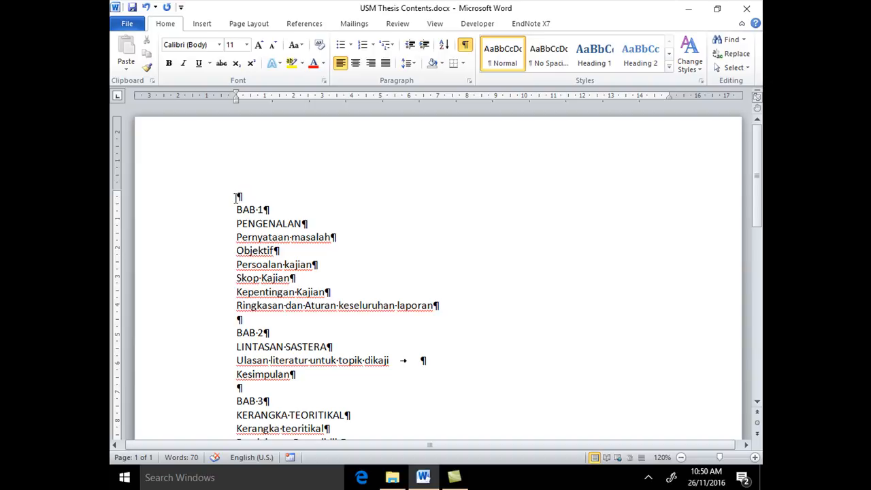
key("Delete")
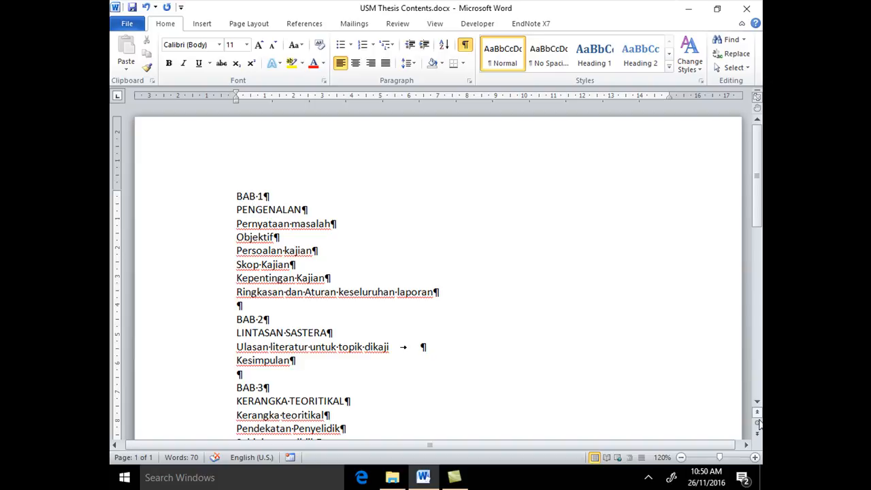
Insert a Next Page section break directly before the BAB 1 heading
left_click(755, 457)
left_click(756, 457)
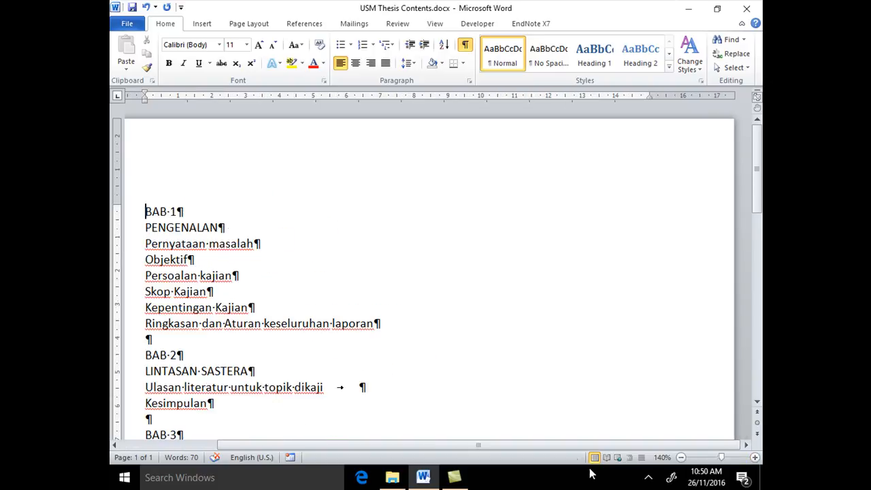
left_click_drag(561, 445, 492, 445)
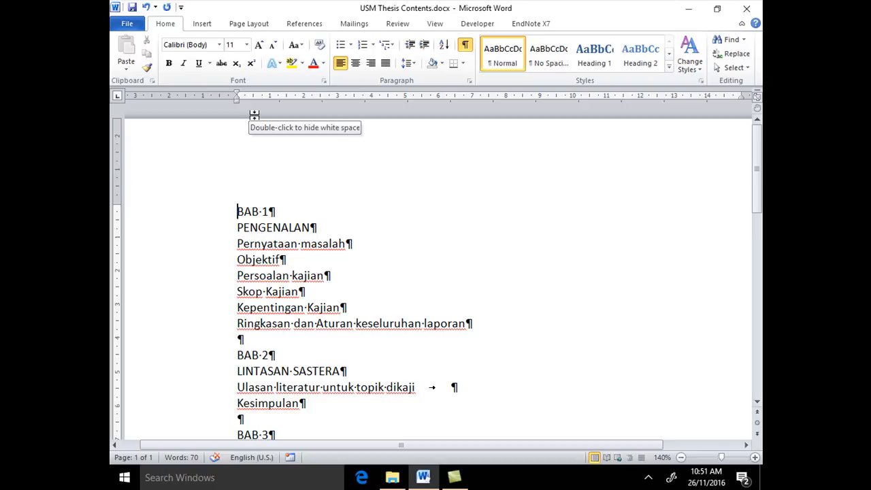
left_click(255, 26)
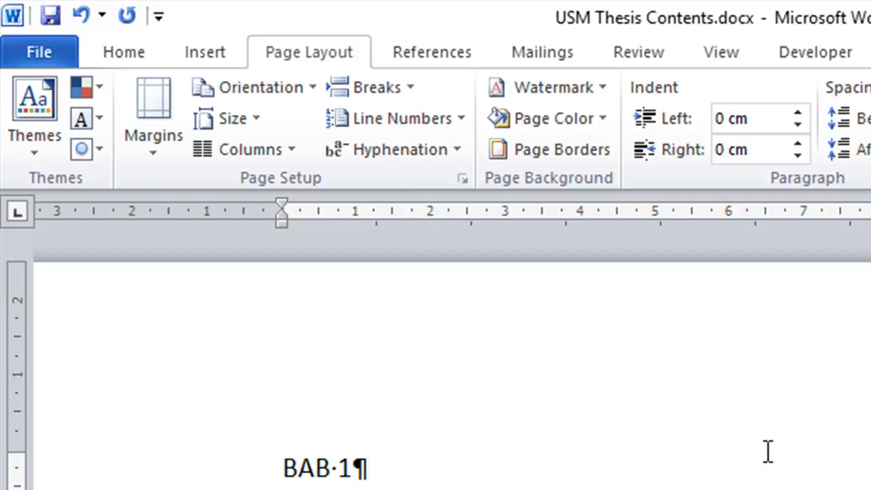
scroll(767, 452, "down", 2)
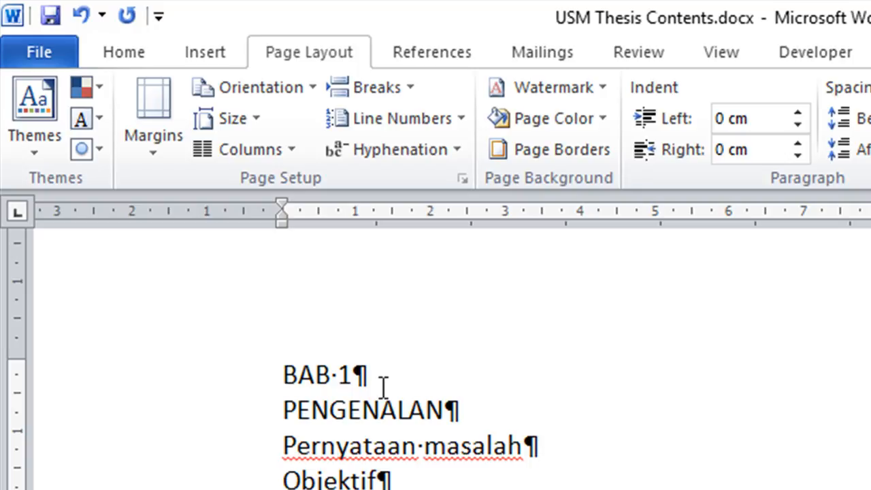
left_click(413, 90)
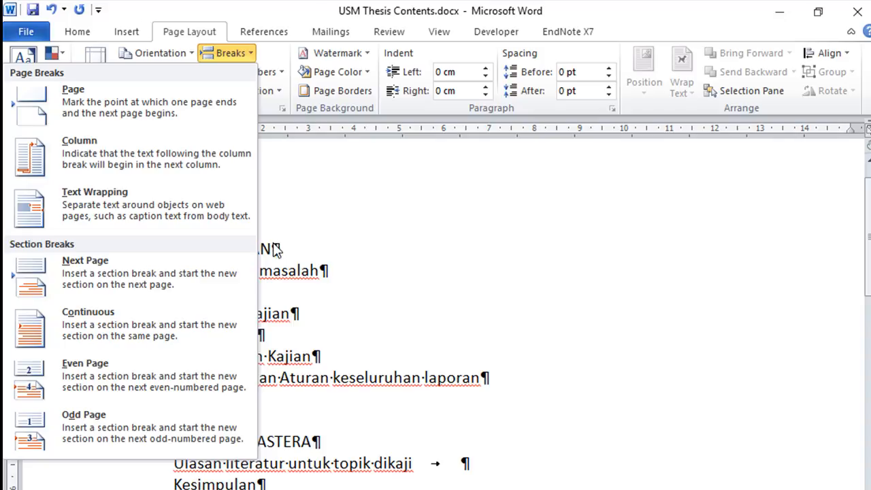
left_click(130, 271)
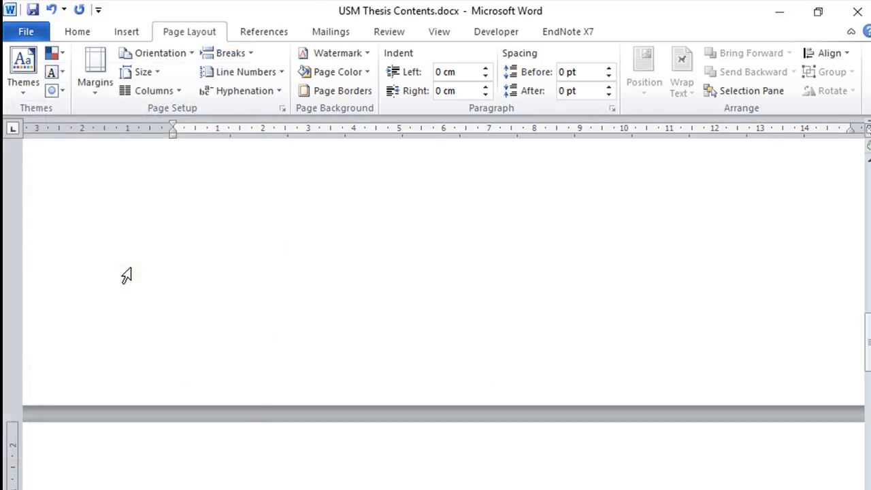
Add a single empty paragraph in front of the section break on the first page and return the cursor to its start
scroll(303, 249, "up", 10)
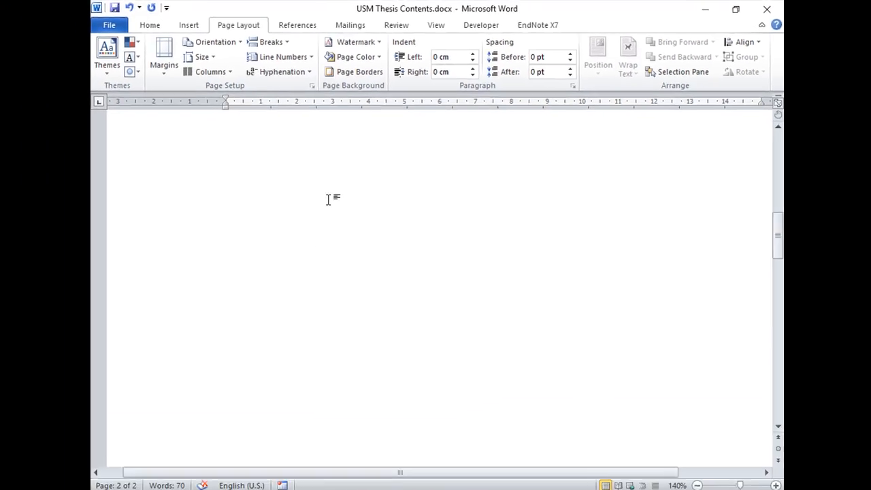
scroll(332, 188, "up", 2)
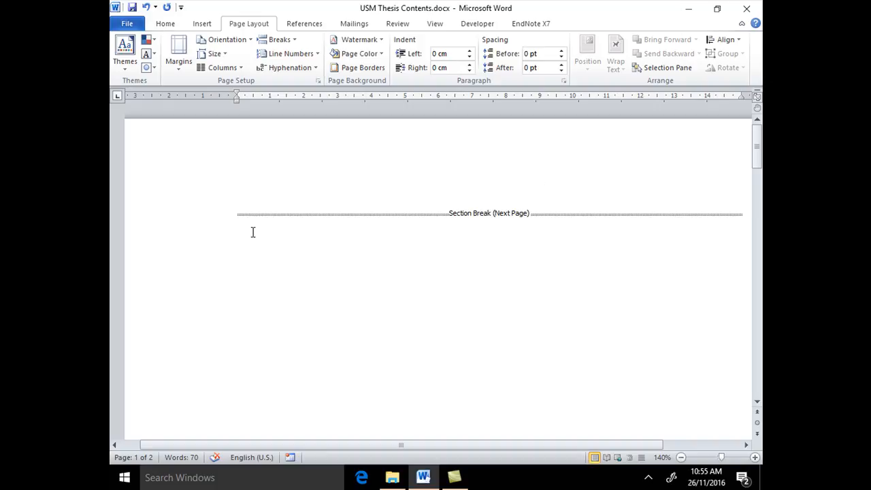
left_click(239, 214)
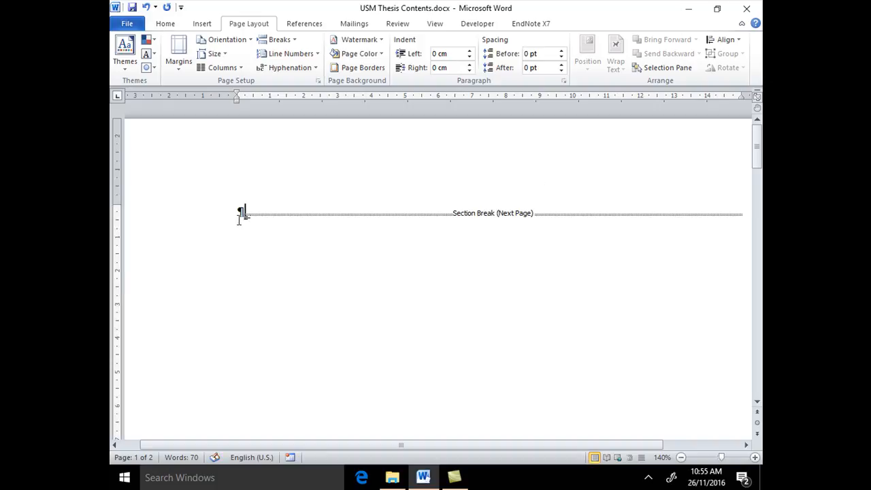
key("Return")
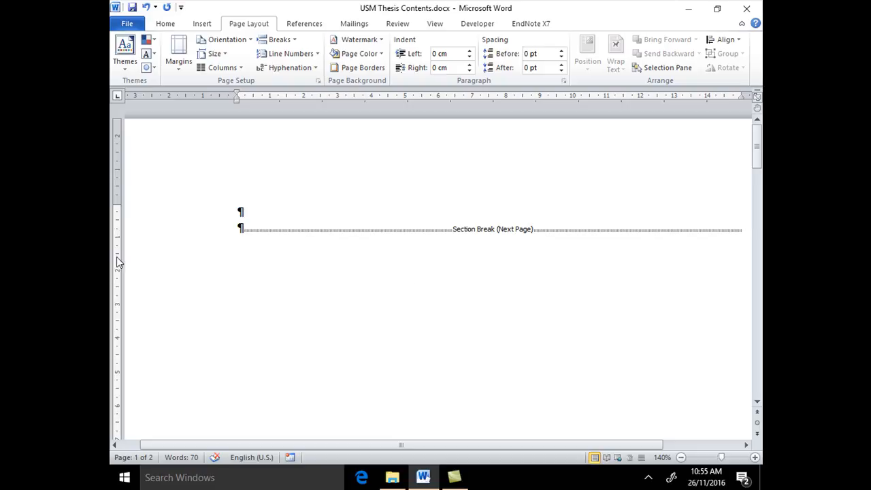
key("BackSpace")
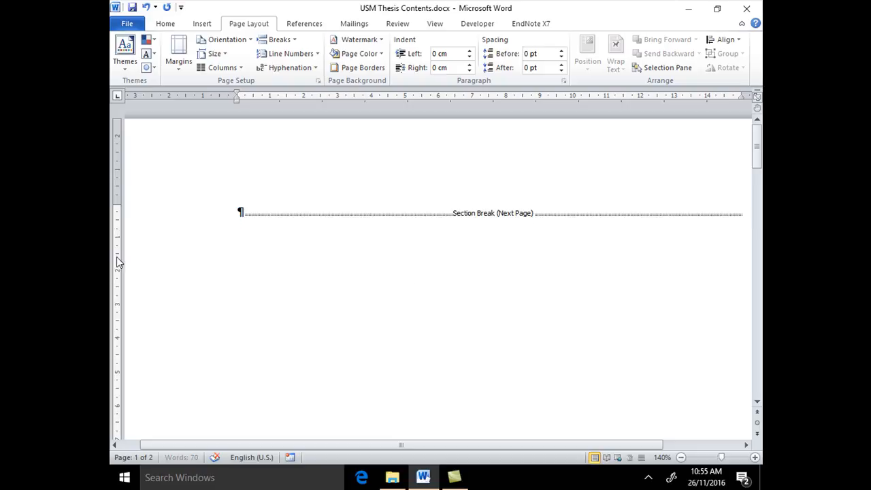
left_click(260, 322)
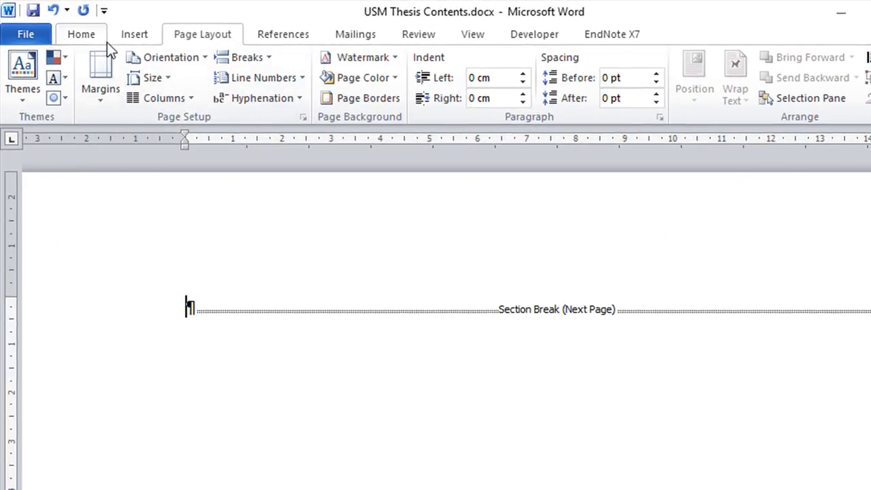
Hide the formatting marks and show them again to check the section break on the first page
left_click(75, 34)
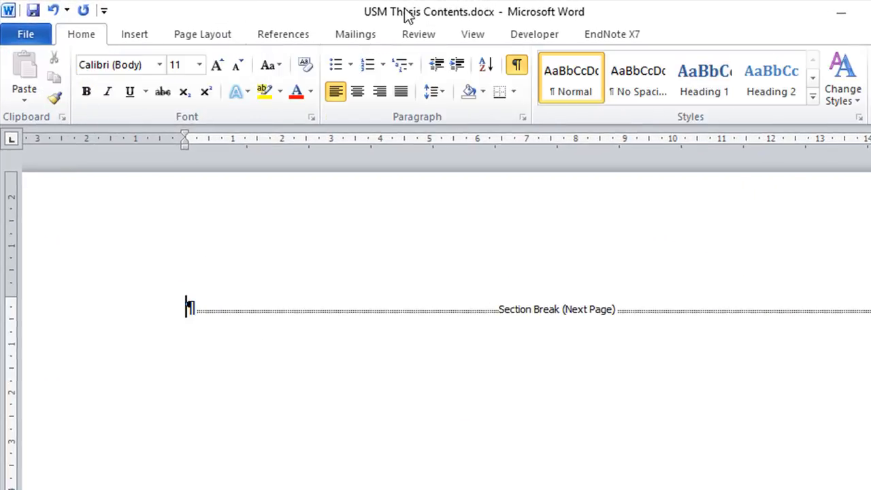
left_click(518, 65)
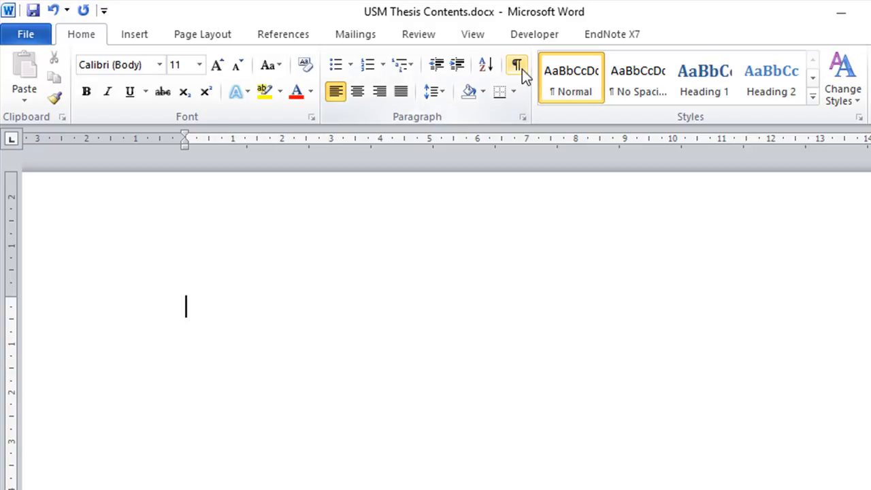
left_click(519, 66)
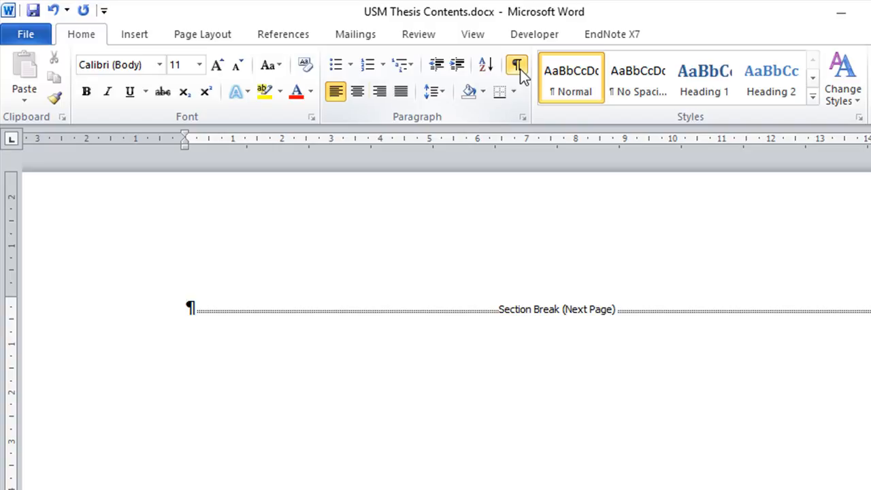
Review the available page and section break types and examine the pages before and after the section break
left_click(131, 36)
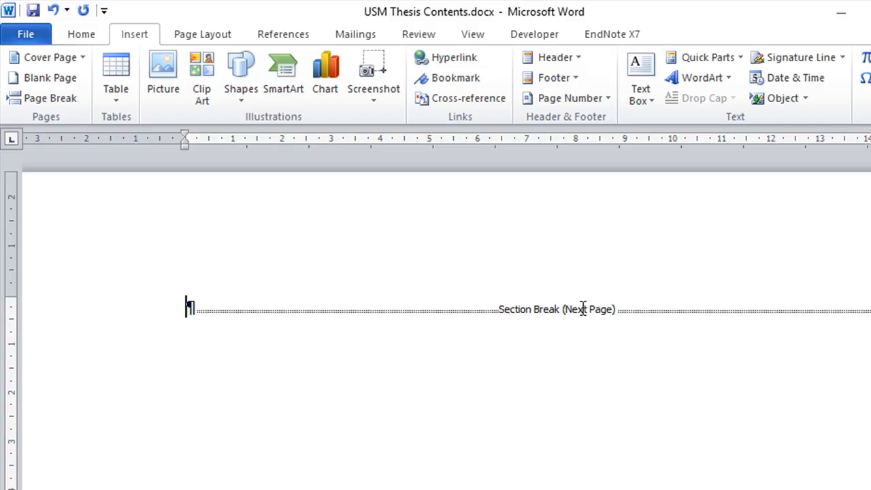
left_click(212, 41)
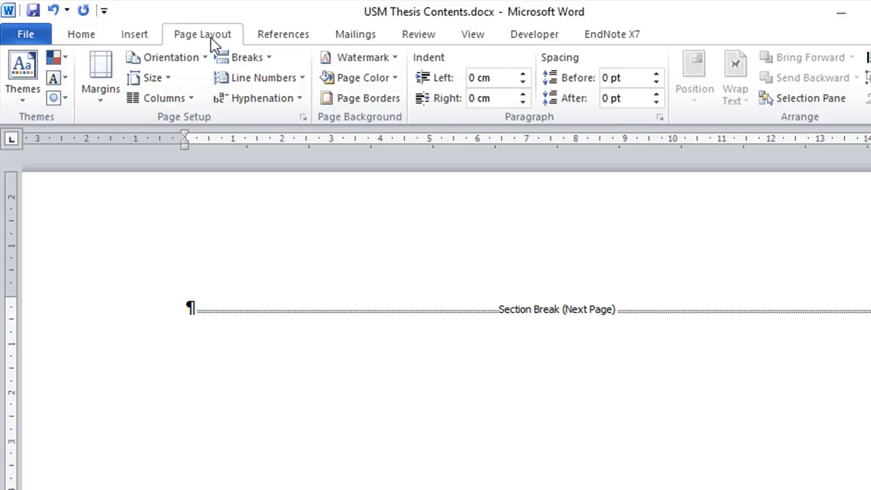
left_click(266, 58)
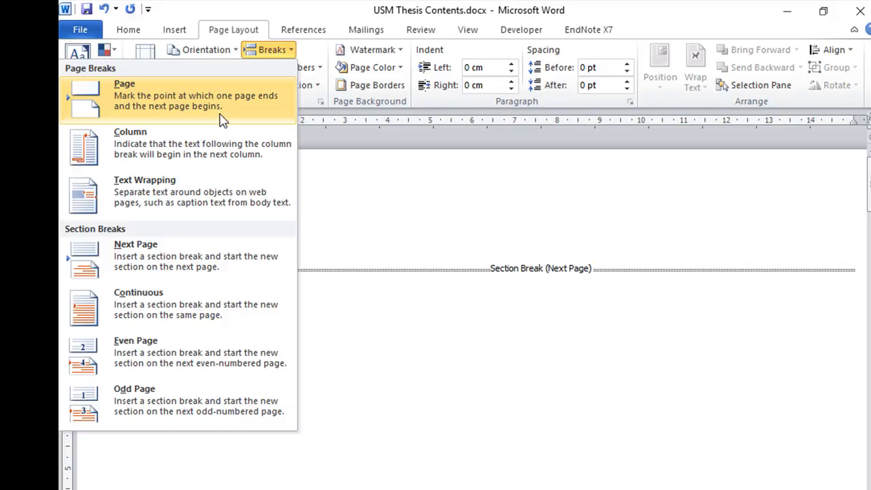
left_click(546, 349)
scroll(544, 346, "down", 5)
scroll(547, 345, "up", 3)
scroll(545, 345, "up", 3)
scroll(539, 346, "down", 13)
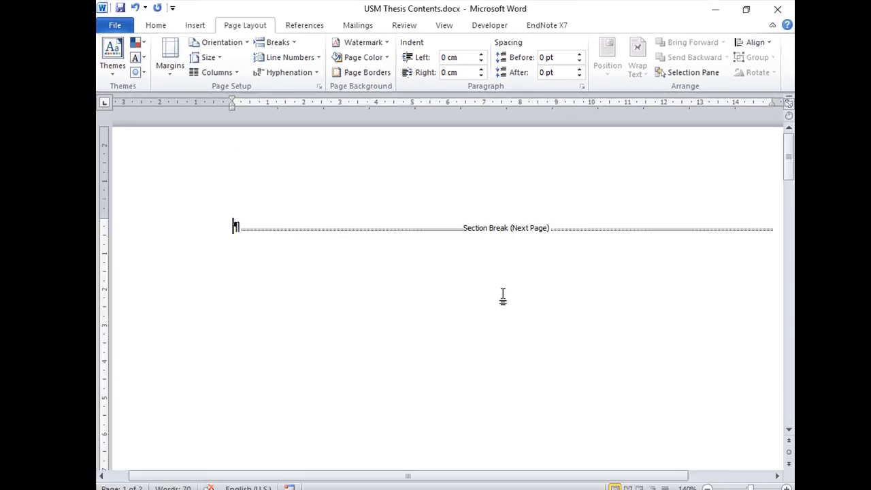
scroll(491, 274, "down", 7)
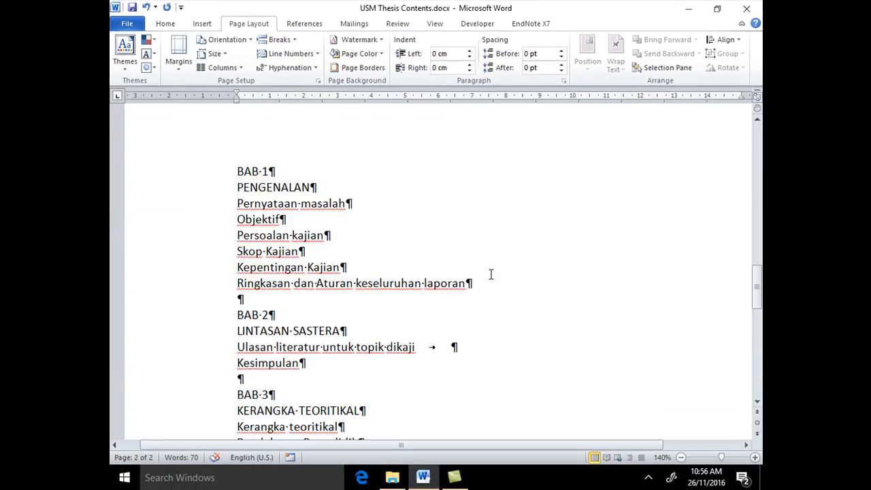
scroll(491, 274, "up", 4)
scroll(490, 273, "down", 3)
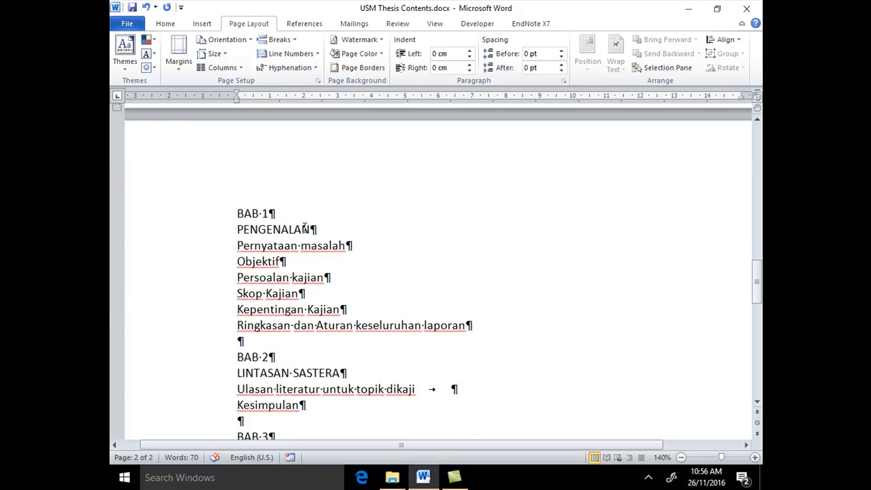
scroll(488, 227, "up", 10)
scroll(487, 230, "up", 4)
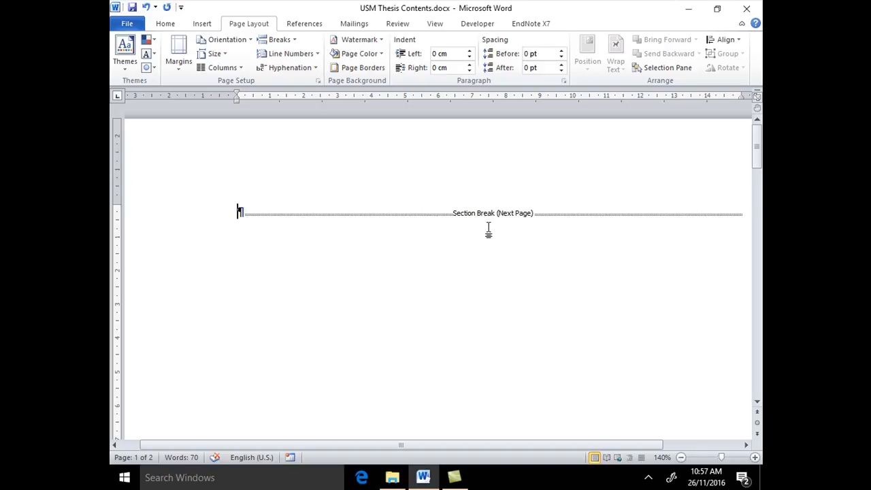
Insert another Next Page section break at the empty paragraph on the first page
left_click(294, 41)
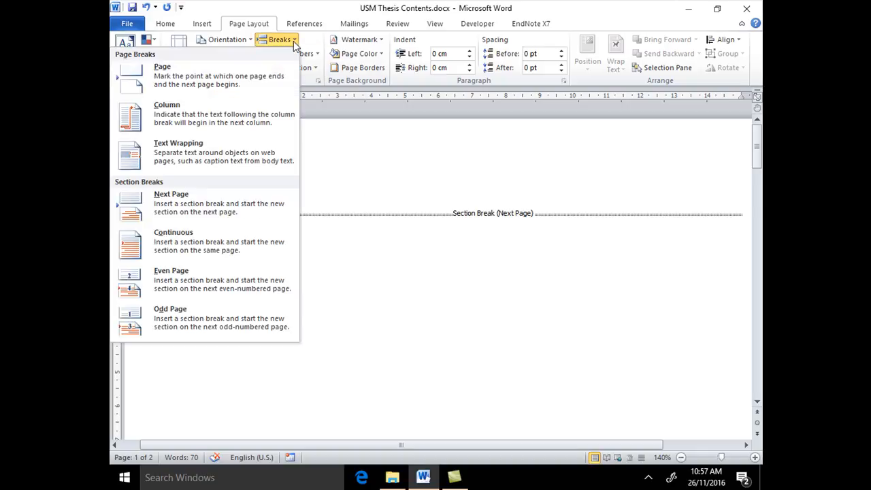
left_click(289, 213)
left_click_drag(757, 267, 748, 187)
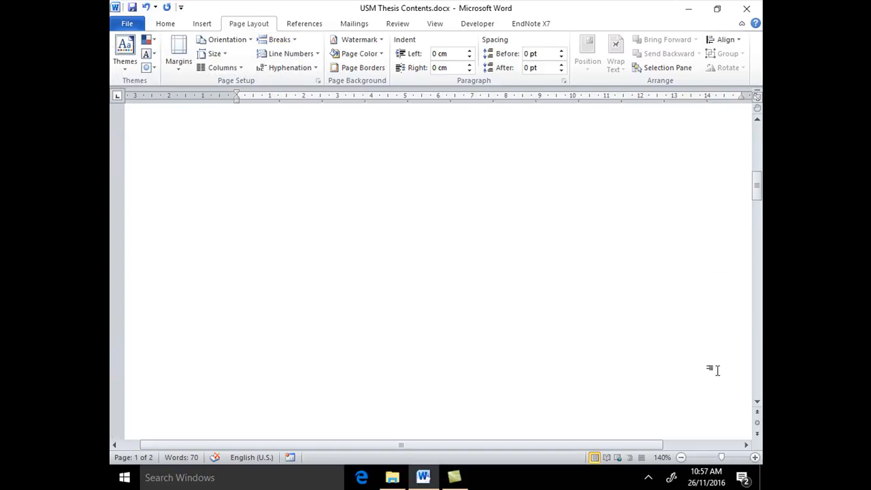
Display two pages side by side and examine the blank section pages and the page holding the chapters
left_click(680, 457)
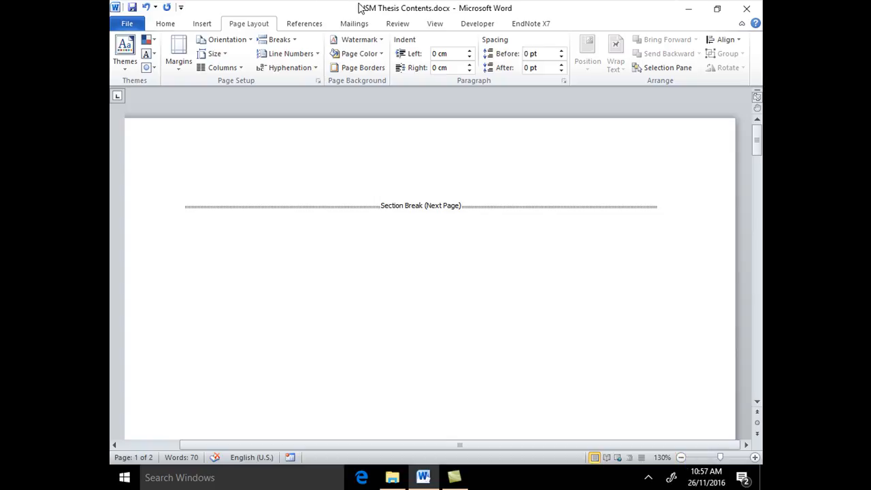
left_click(435, 25)
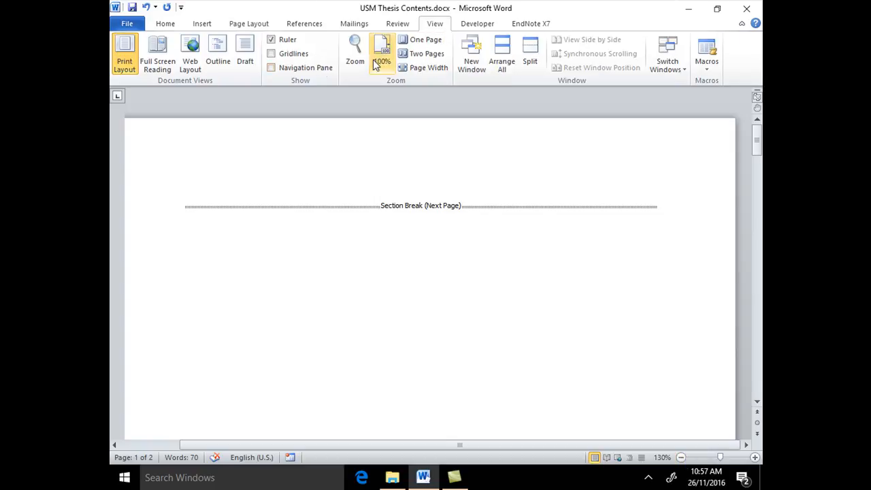
left_click(413, 53)
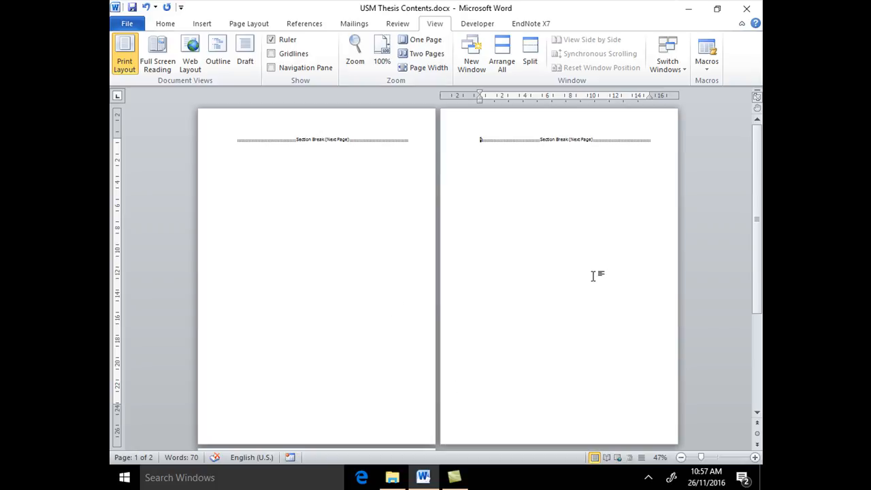
scroll(593, 275, "down", 5)
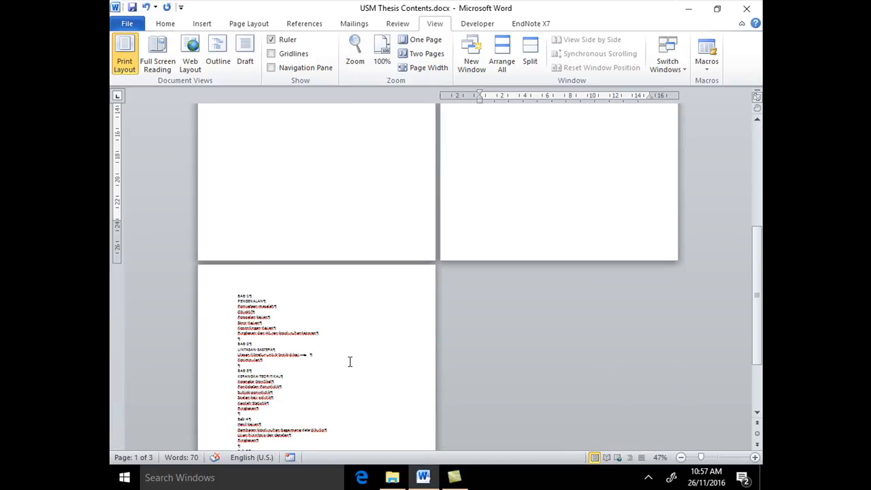
scroll(350, 360, "up", 4)
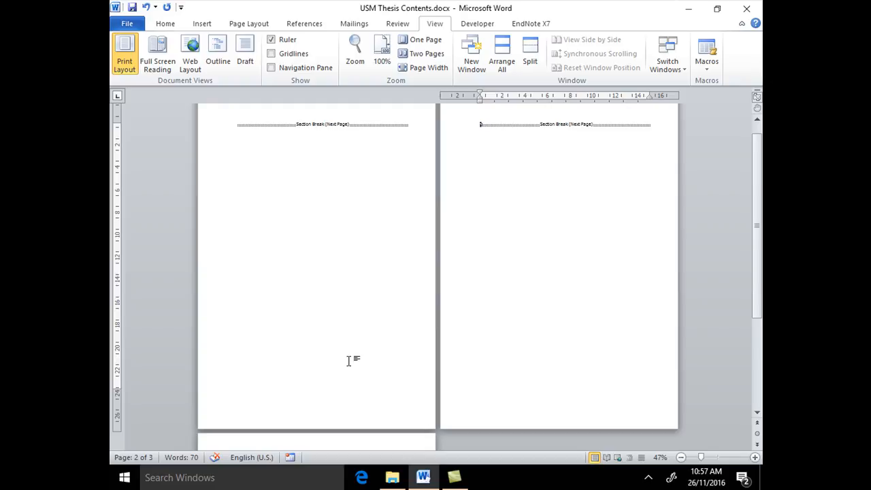
scroll(351, 360, "down", 5)
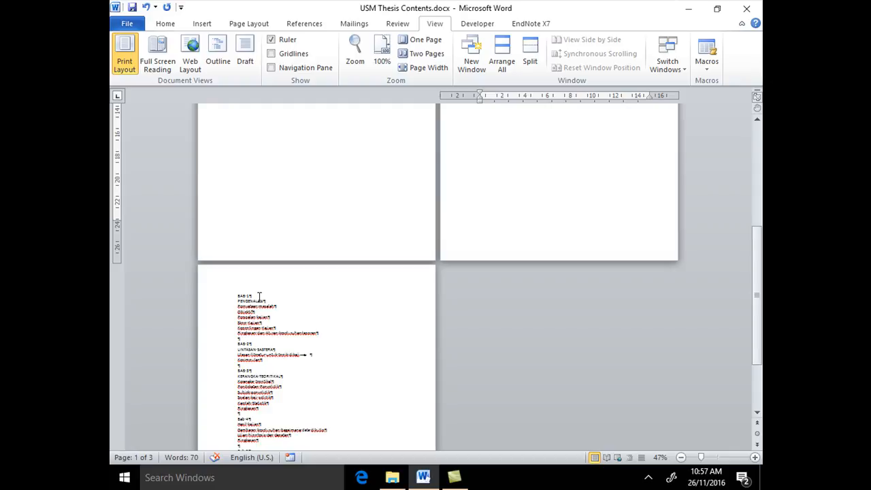
scroll(259, 296, "up", 4)
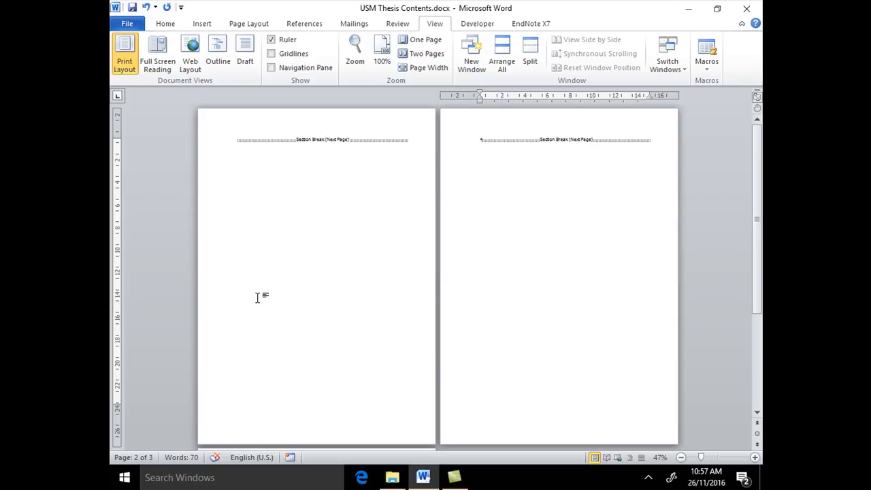
Insert three more Next Page section breaks ahead of the BAB 1 page to create further blank preliminary pages
left_click(178, 27)
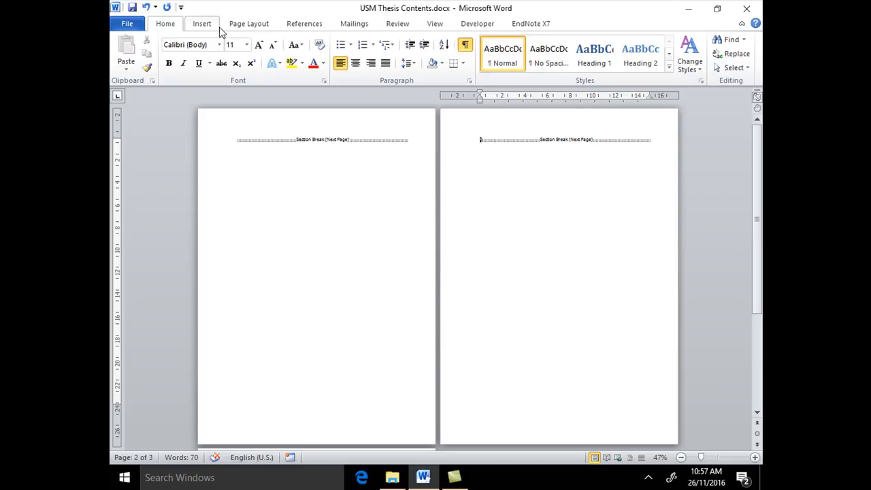
left_click(252, 26)
left_click(298, 41)
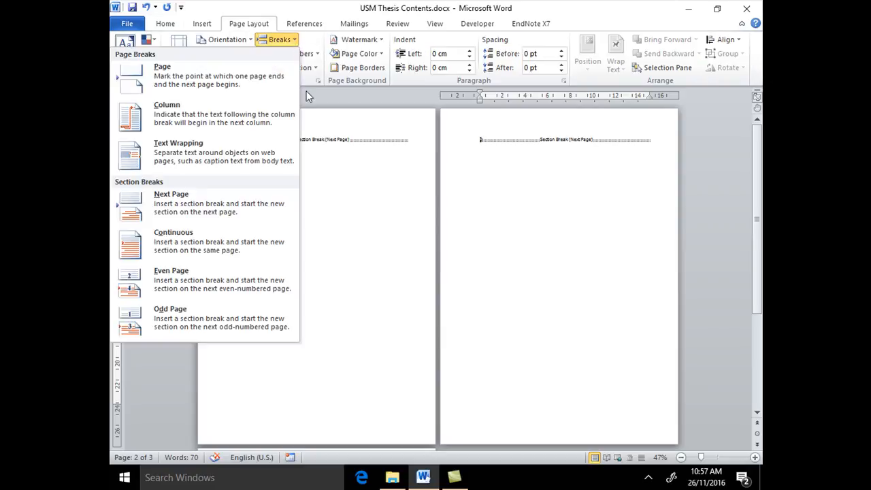
left_click(258, 201)
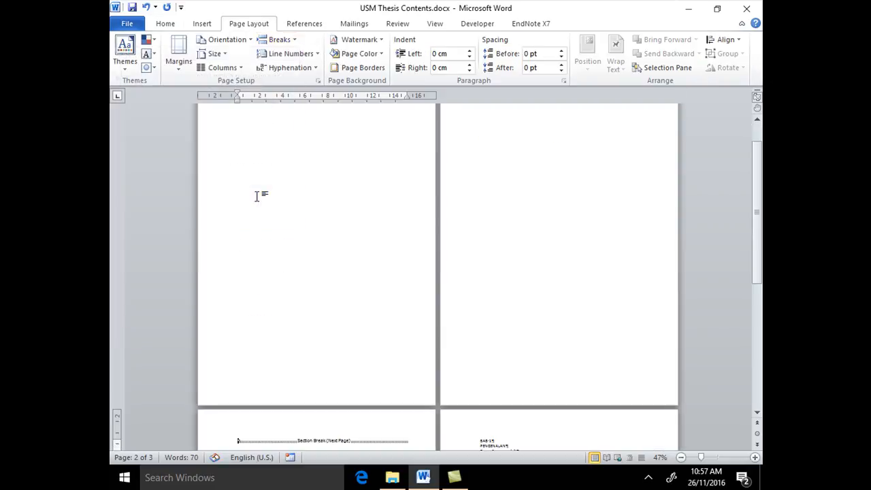
left_click(290, 40)
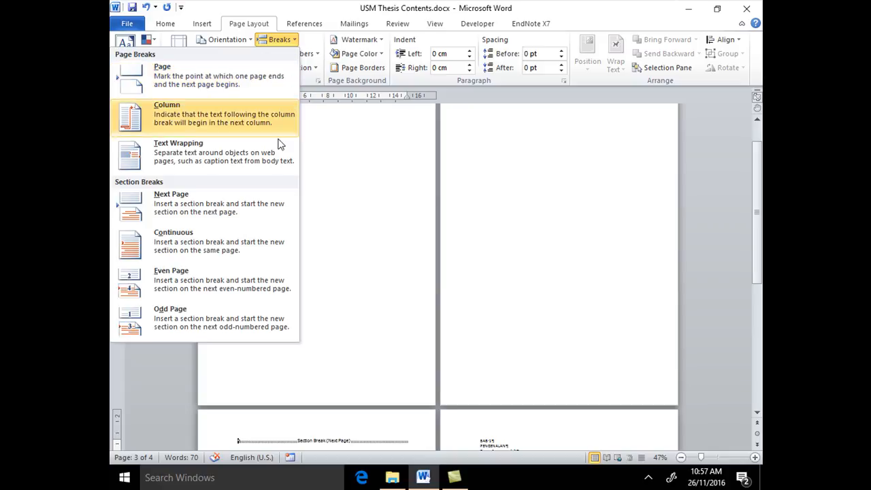
left_click(278, 201)
left_click(294, 40)
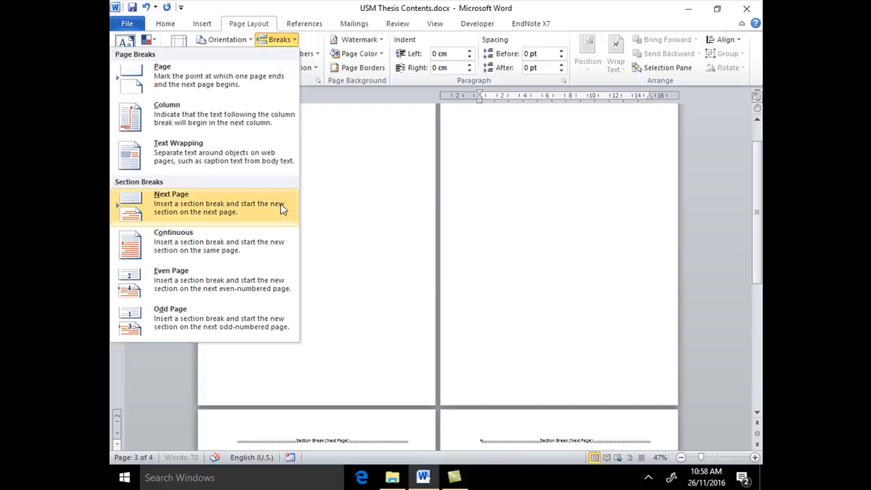
left_click(280, 207)
Examine all pages from the first blank preliminary page through the page holding the chapters
left_click_drag(759, 258, 737, 123)
scroll(669, 202, "down", 5)
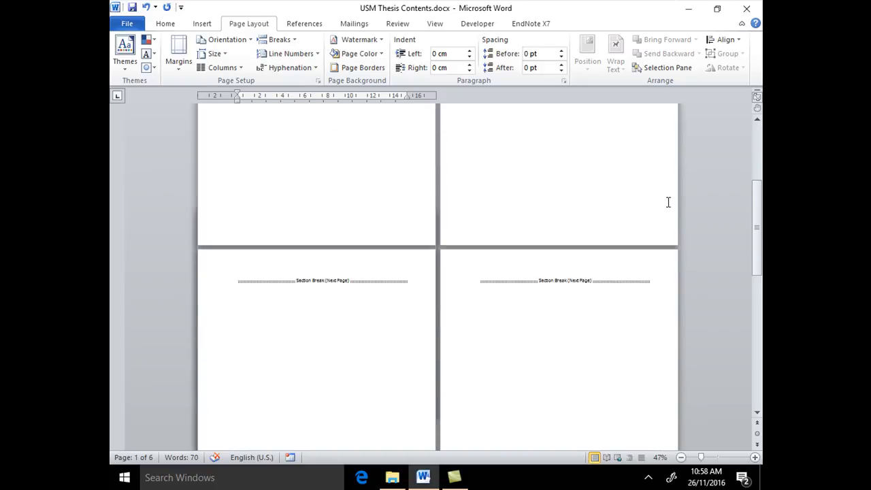
scroll(629, 280, "down", 5)
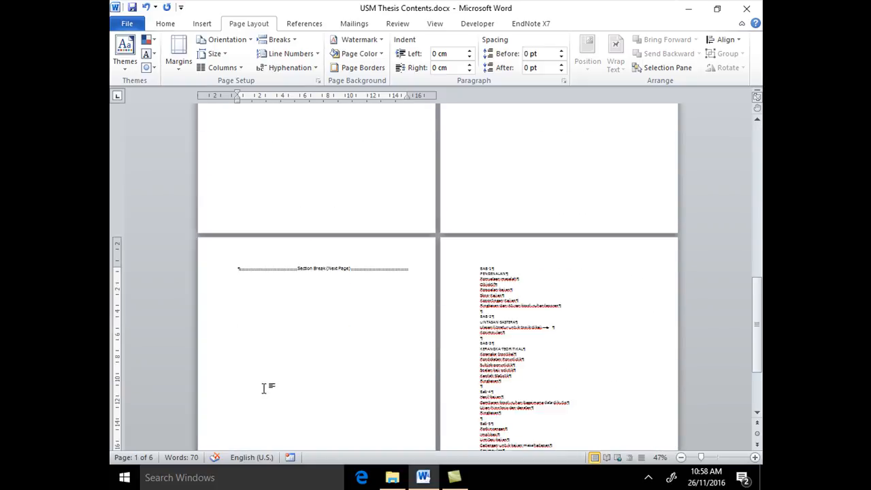
scroll(576, 202, "up", 5)
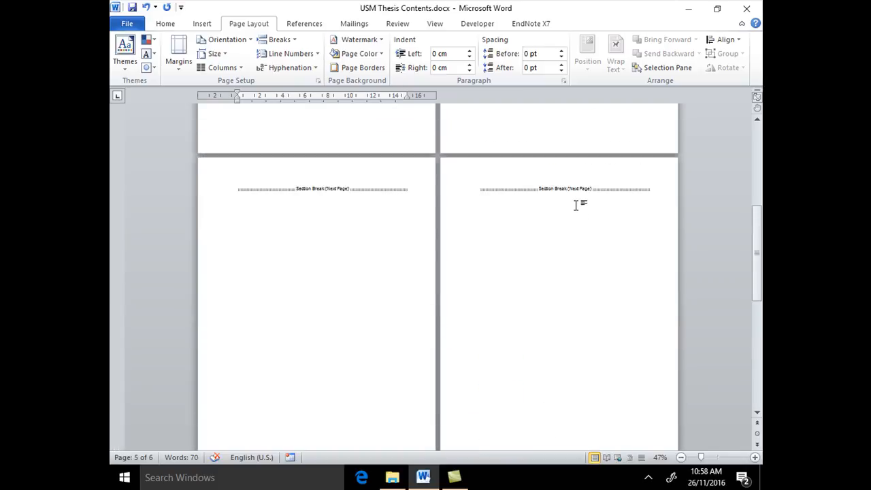
scroll(575, 204, "up", 4)
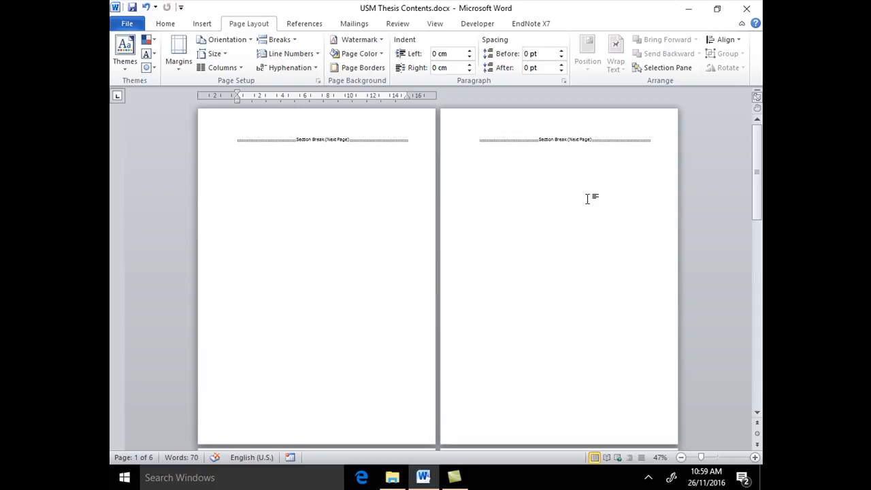
scroll(614, 195, "down", 1)
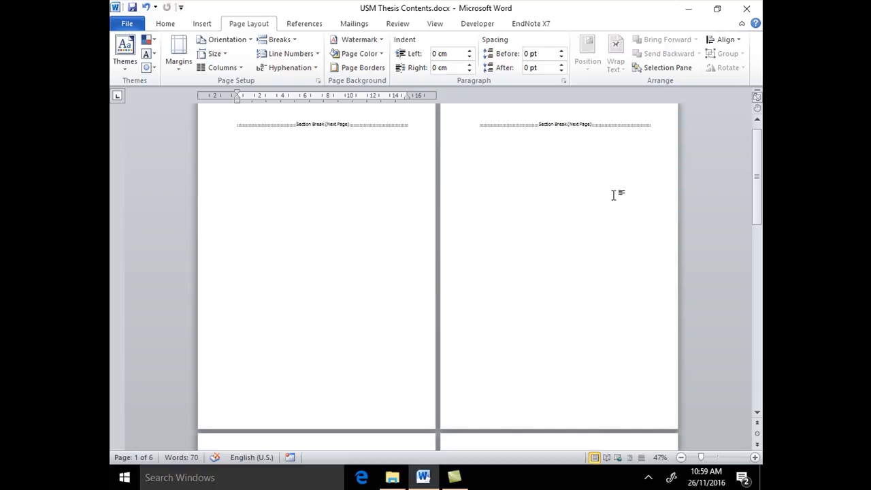
scroll(613, 194, "up", 1)
scroll(613, 195, "down", 20)
scroll(613, 195, "down", 15)
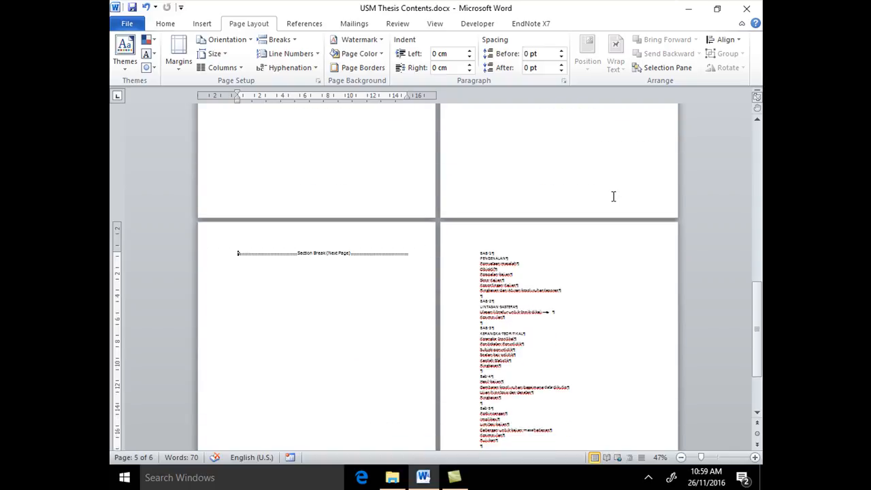
Zoom in on the chapter text and insert a Next Page section break directly before the BAB 2 heading
left_click(755, 457)
left_click(755, 458)
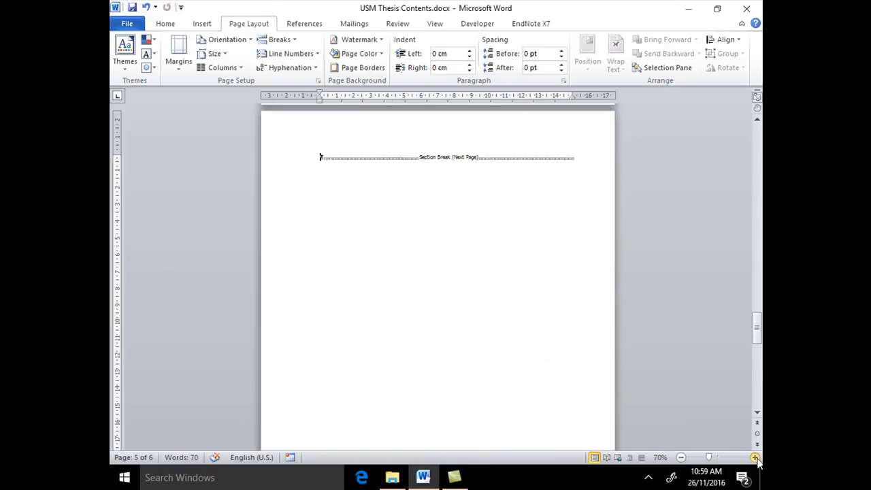
left_click(755, 457)
left_click(755, 458)
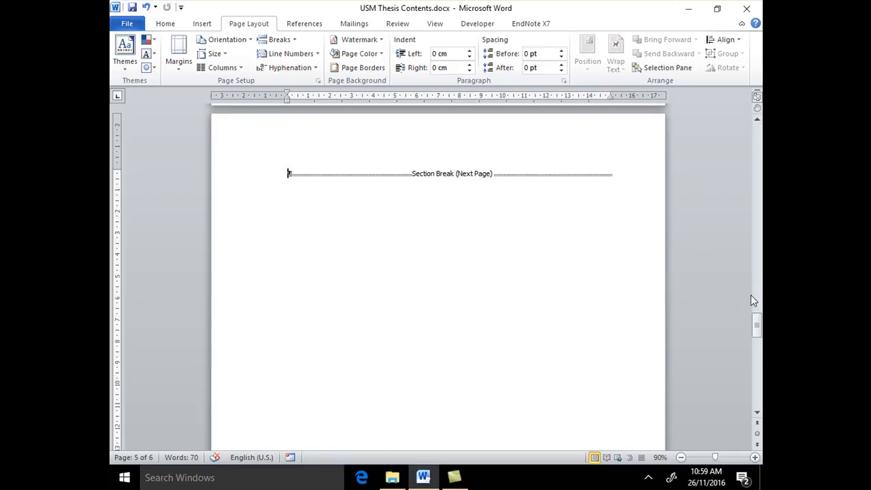
left_click_drag(757, 326, 756, 374)
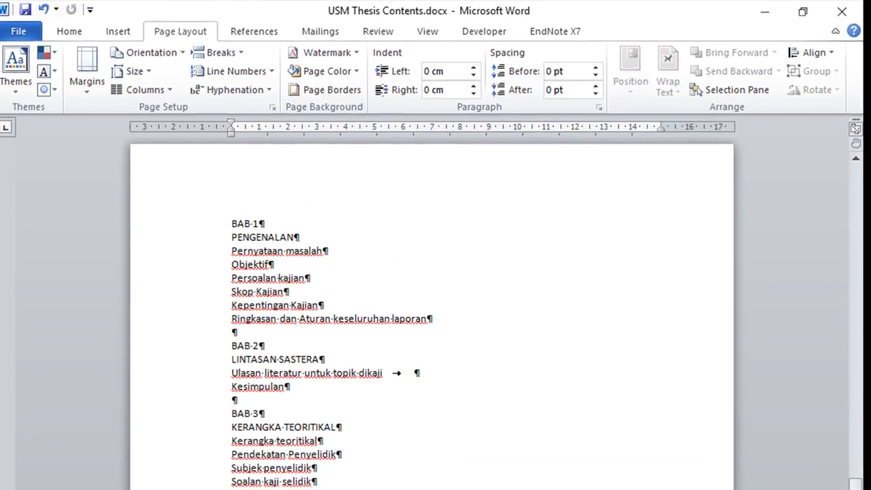
scroll(651, 461, "up", 4, "ctrl")
scroll(651, 460, "down", 4)
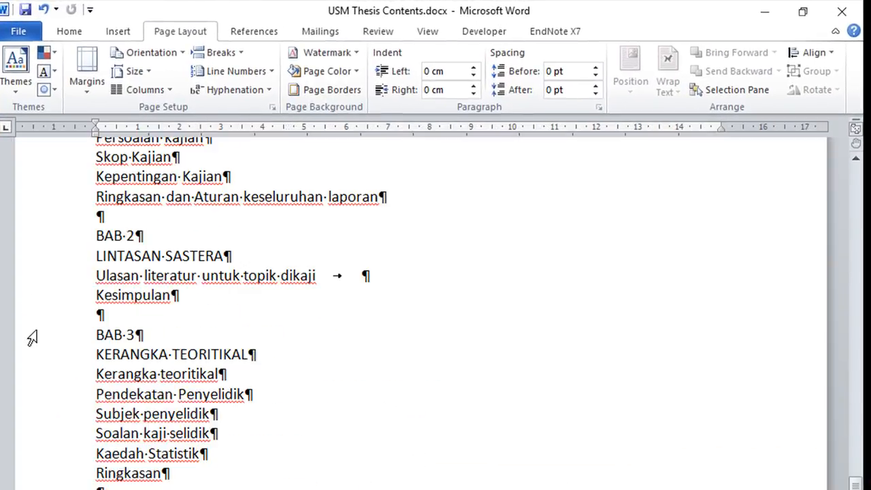
left_click(96, 236)
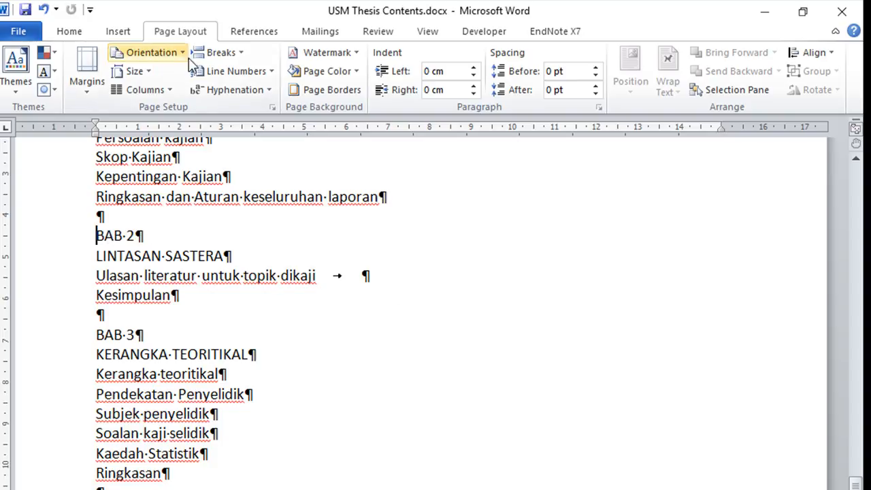
left_click(240, 55)
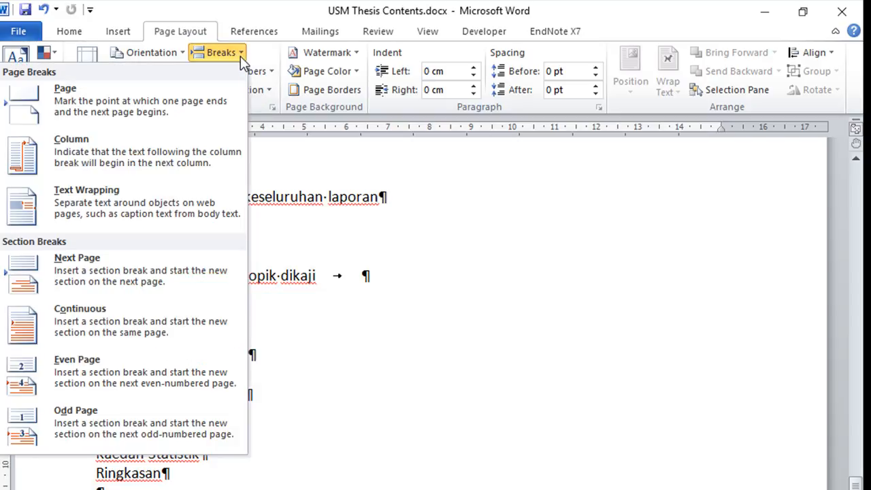
left_click(152, 262)
Examine the end of the BAB 1 section and the start of the BAB 2 page
scroll(161, 261, "up", 10)
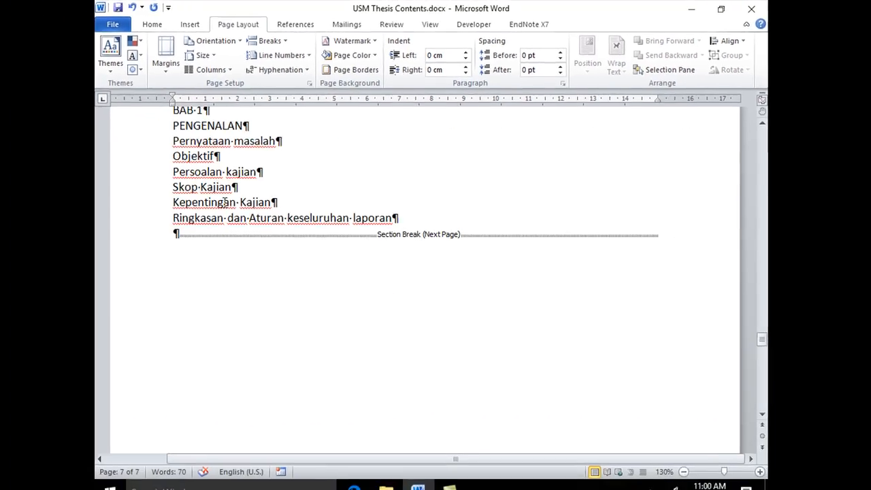
scroll(225, 202, "up", 3)
scroll(225, 201, "down", 10)
scroll(225, 201, "down", 6)
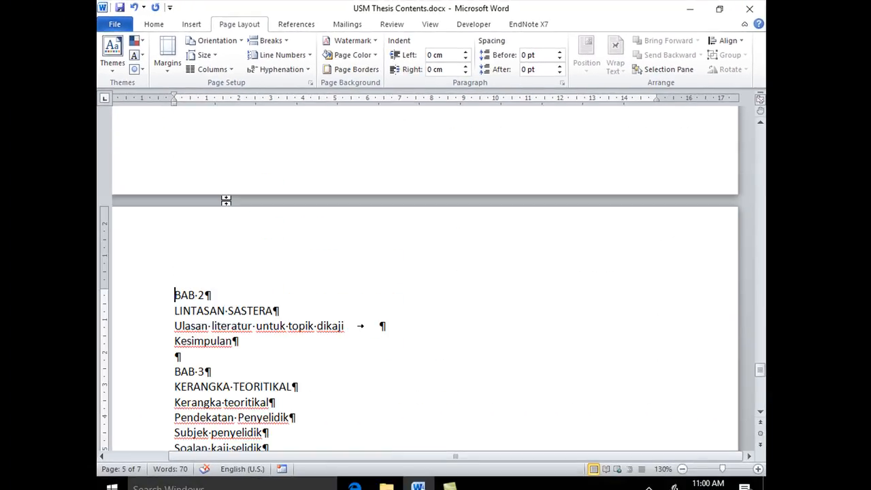
scroll(226, 200, "up", 3)
scroll(227, 200, "up", 2)
scroll(227, 200, "up", 1)
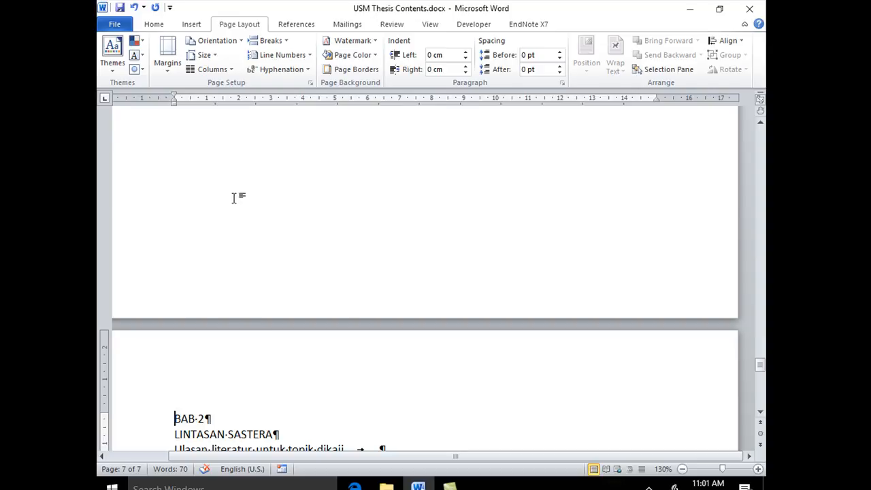
scroll(233, 197, "down", 8)
scroll(246, 197, "up", 3)
Insert a Next Page section break directly before the BAB 3 heading
left_click(175, 248)
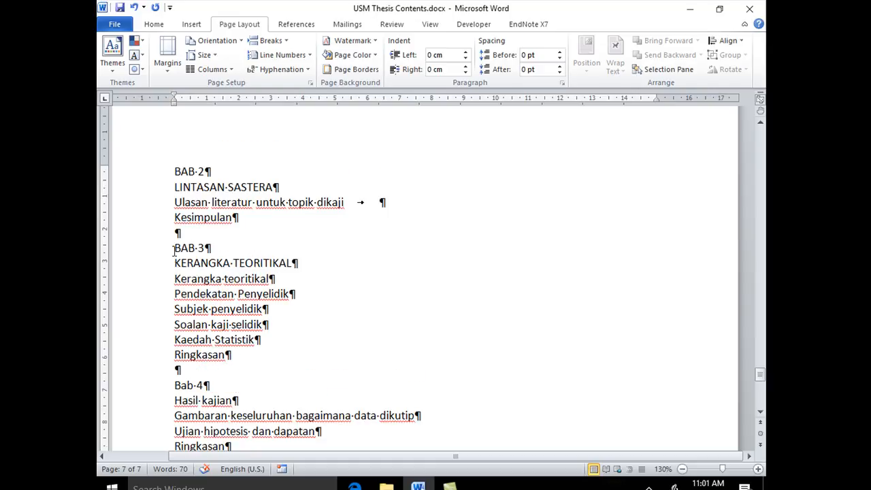
left_click(272, 41)
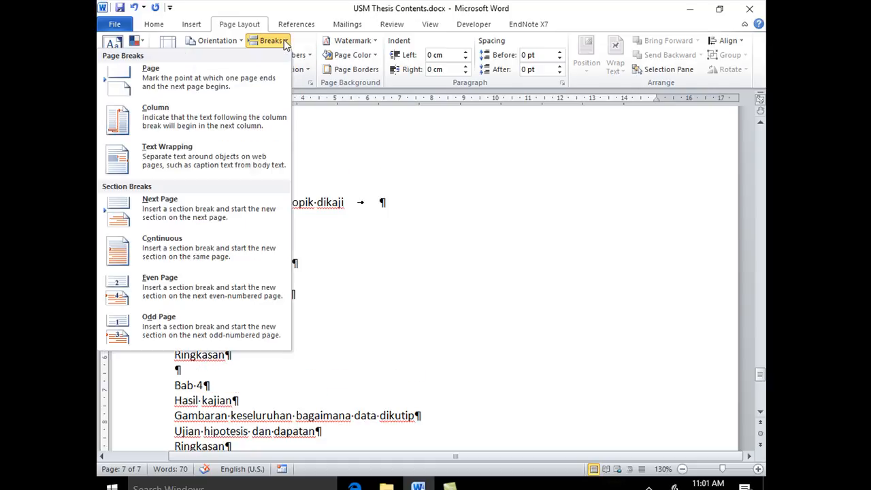
left_click(227, 202)
scroll(231, 201, "down", 4)
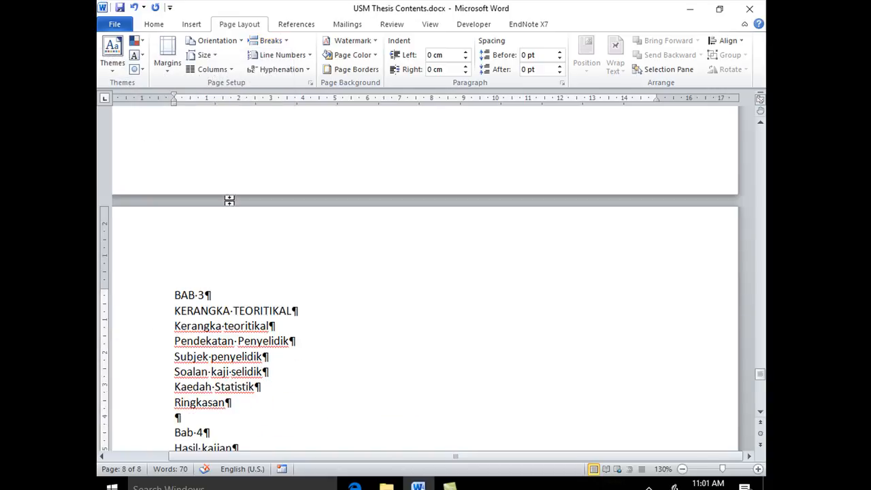
Insert a Next Page section break directly before the Bab 4 heading
scroll(156, 286, "down", 1)
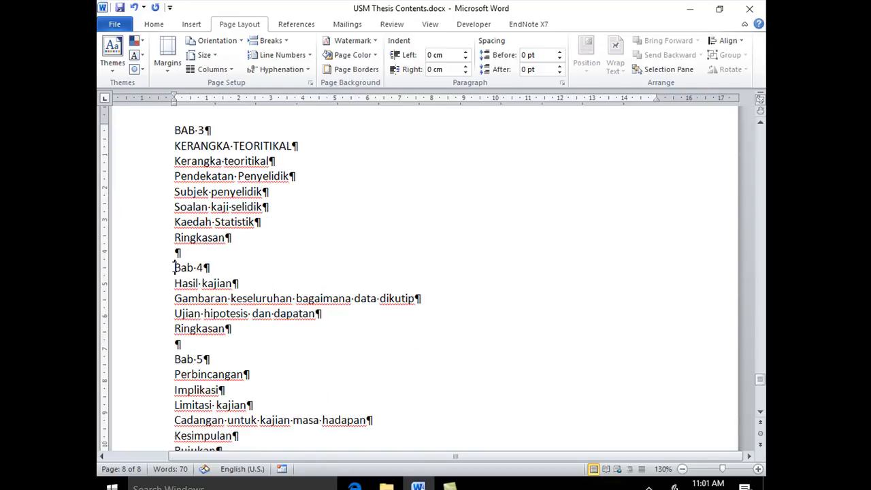
left_click(270, 40)
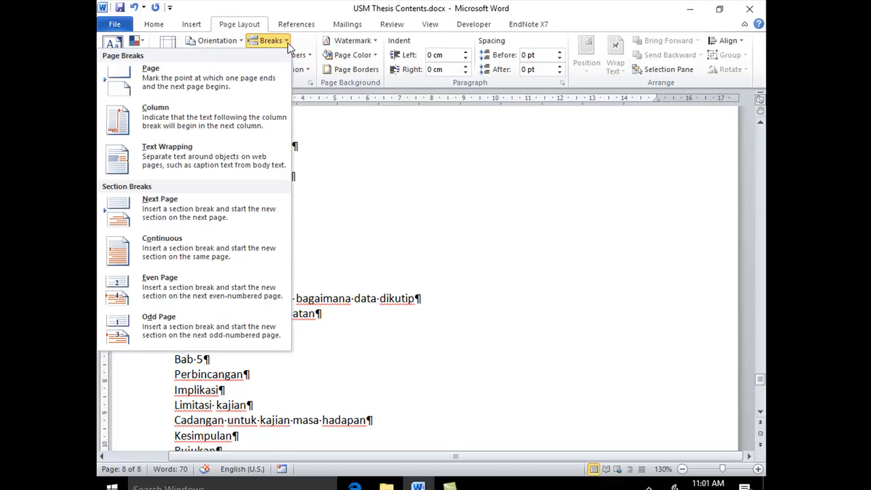
left_click(238, 215)
Insert a Next Page section break directly before the Bab 5 heading and check the page it starts
scroll(428, 215, "down", 10)
scroll(424, 215, "down", 15)
scroll(389, 214, "up", 1)
left_click(176, 181)
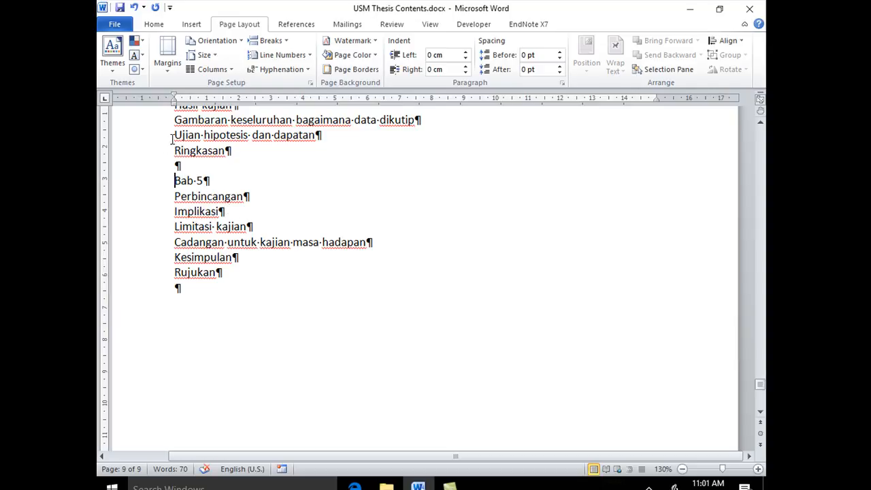
left_click(285, 43)
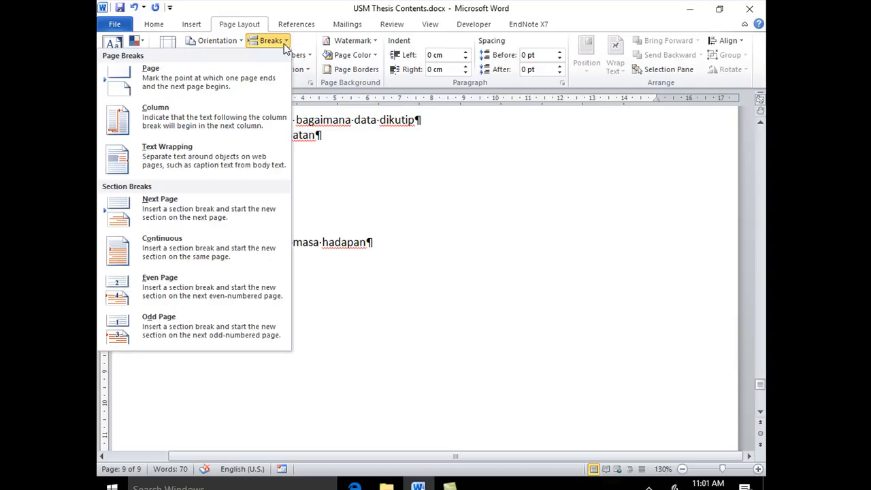
left_click(270, 208)
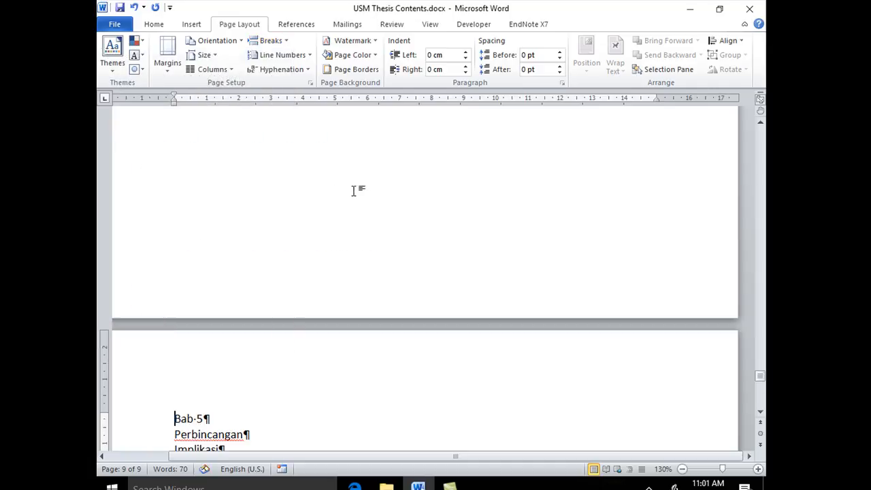
scroll(355, 189, "down", 5)
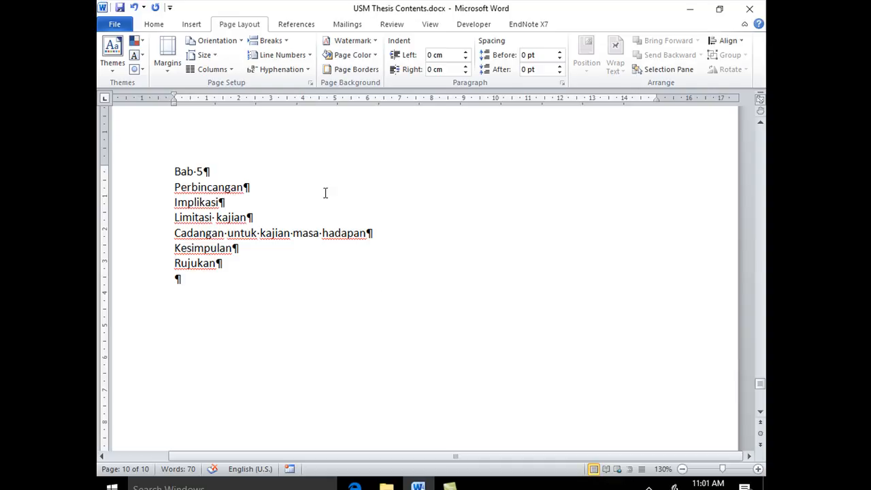
View the product and version information of the installed Office, and return to the document
left_click(111, 24)
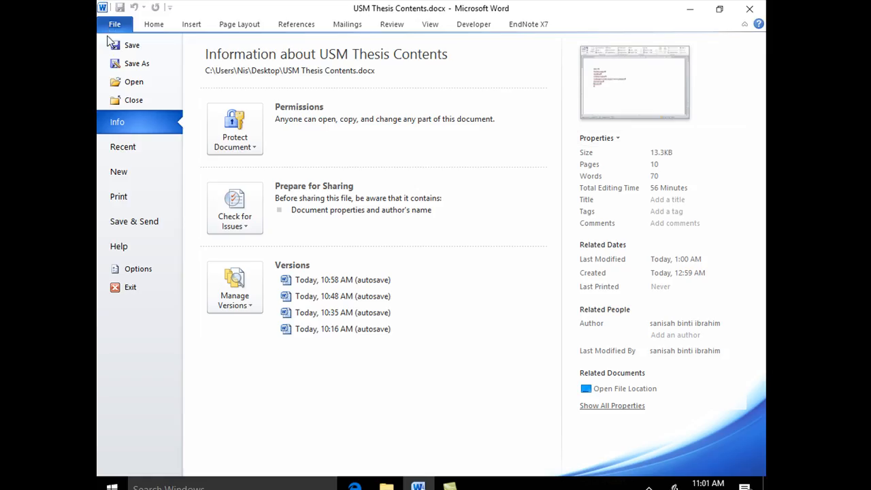
left_click(149, 247)
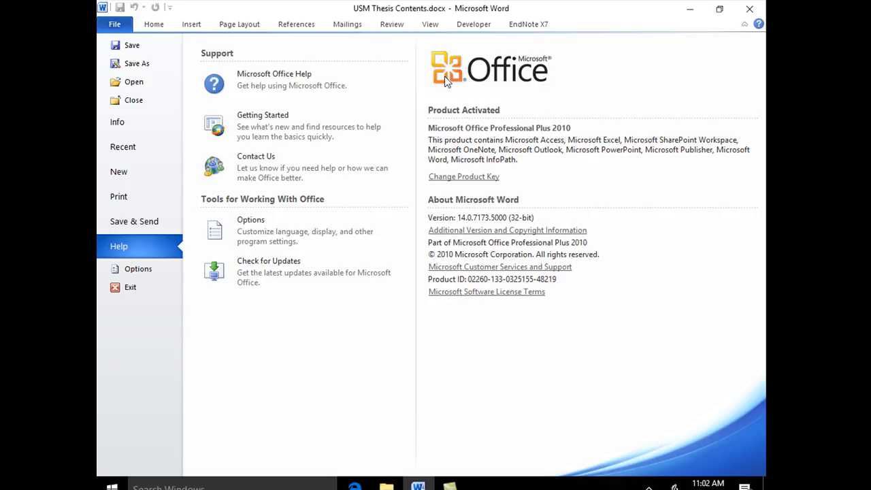
left_click(153, 24)
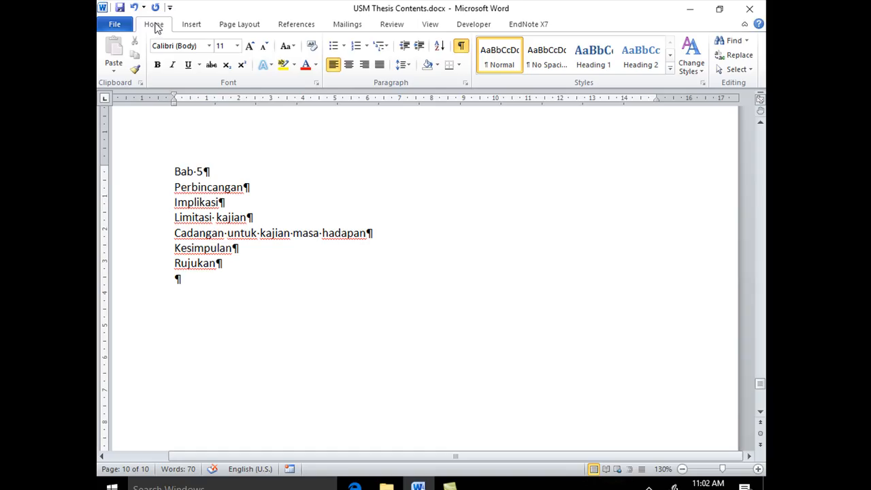
Insert a Next Page section break directly before the Rujukan heading
left_click(235, 25)
left_click(269, 40)
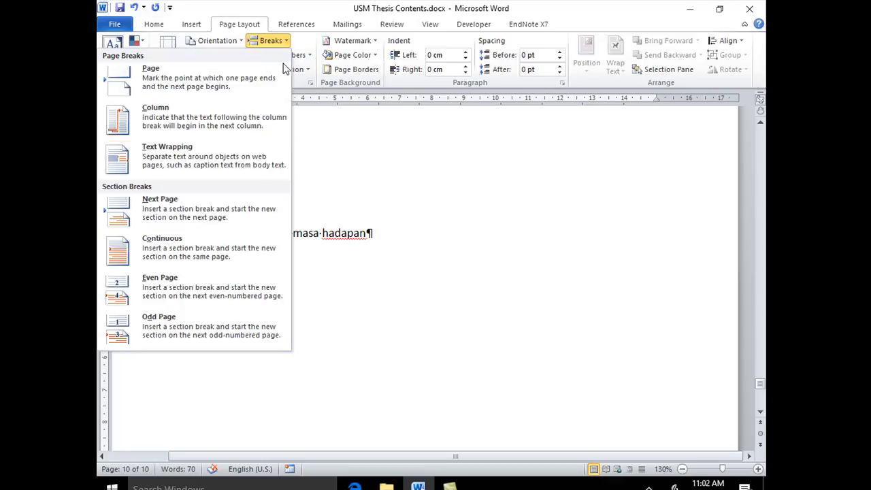
left_click(238, 216)
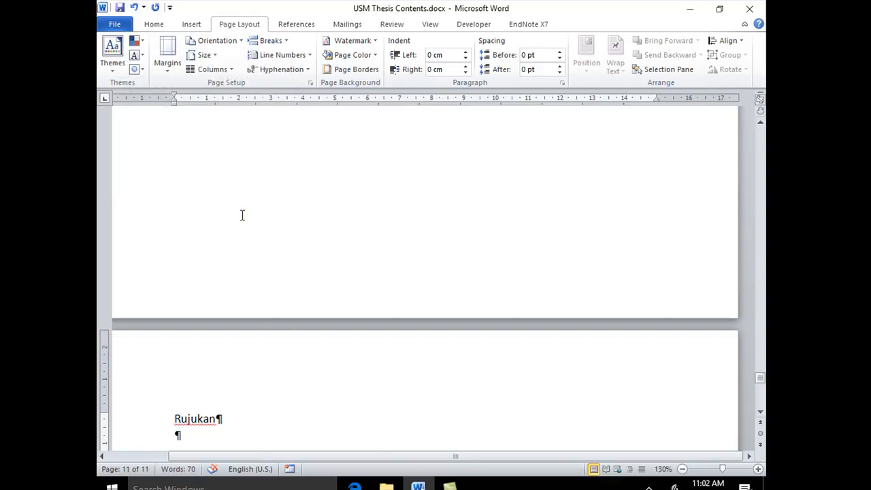
Display the document two pages at a time and check the section breaks ending the chapter pages
left_click(430, 24)
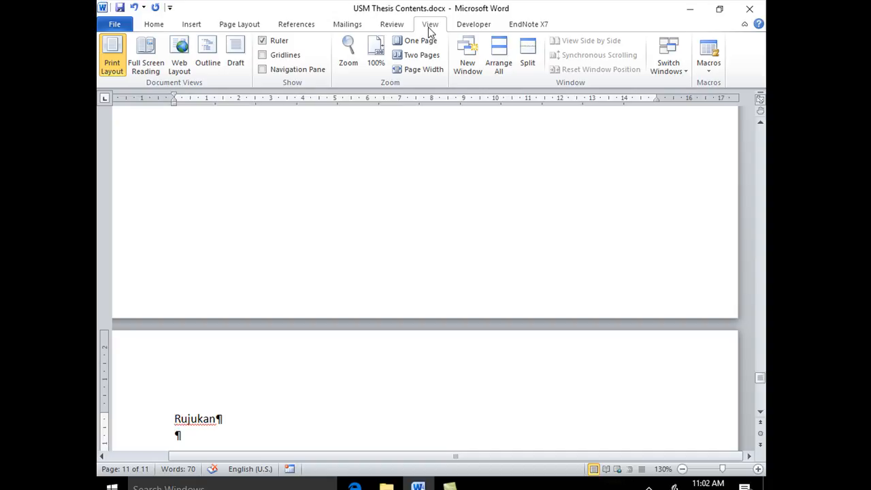
left_click(406, 60)
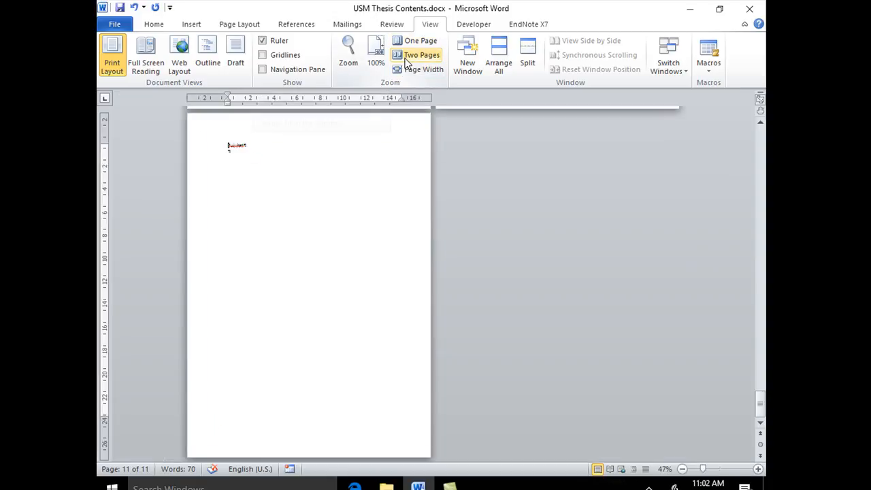
scroll(564, 210, "up", 3)
scroll(564, 210, "up", 5)
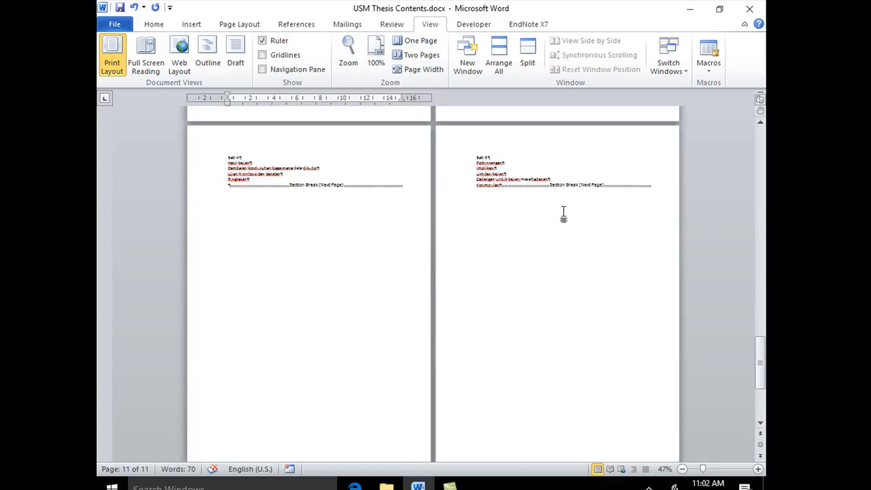
scroll(564, 213, "up", 2)
Enlarge the view to 120% and examine the Next Page section breaks on the pages leading up to and including Bab 5
left_click(757, 469)
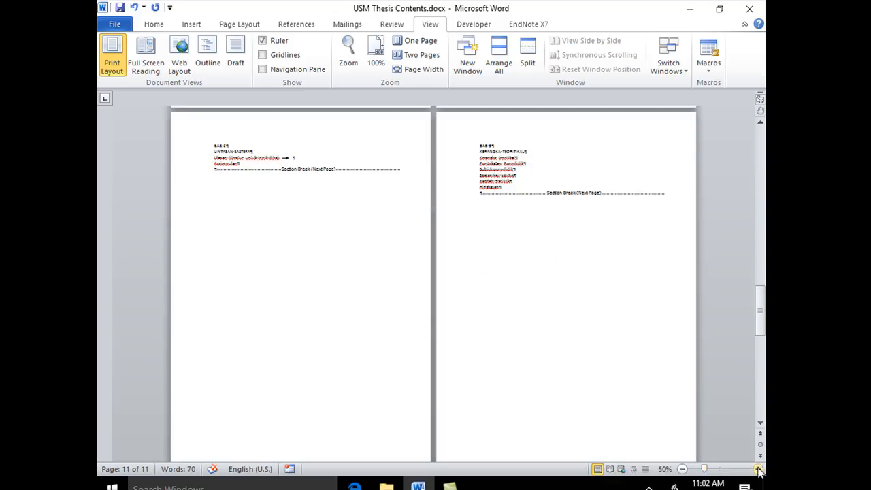
left_click(757, 469)
left_click(758, 469)
left_click(757, 469)
left_click(758, 469)
left_click(757, 469)
left_click(758, 469)
left_click(757, 469)
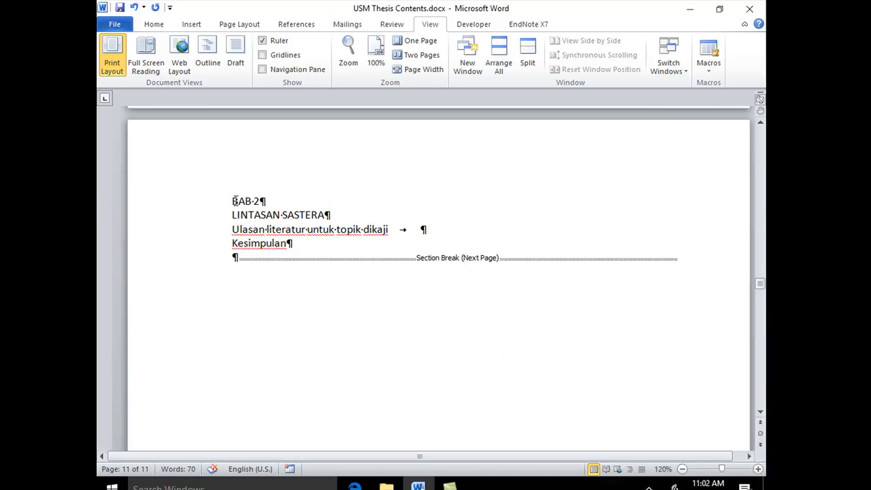
scroll(457, 237, "up", 1)
scroll(458, 237, "up", 10)
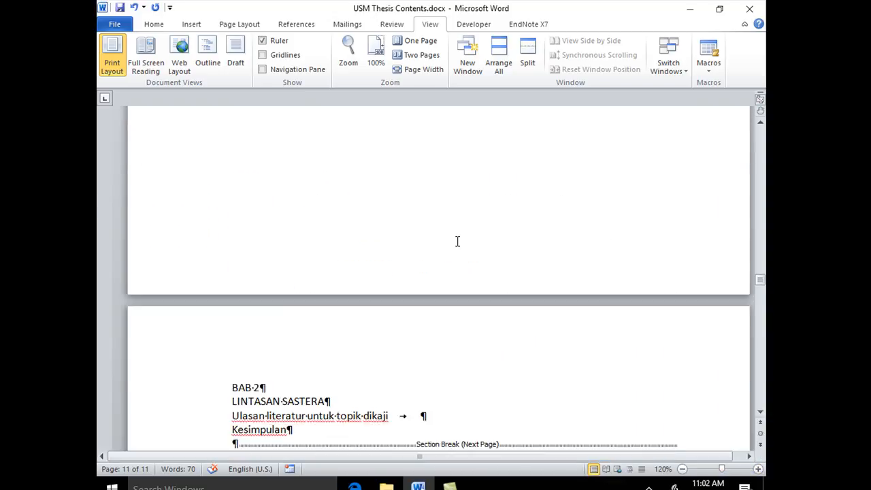
scroll(456, 187, "up", 15)
scroll(457, 192, "up", 8)
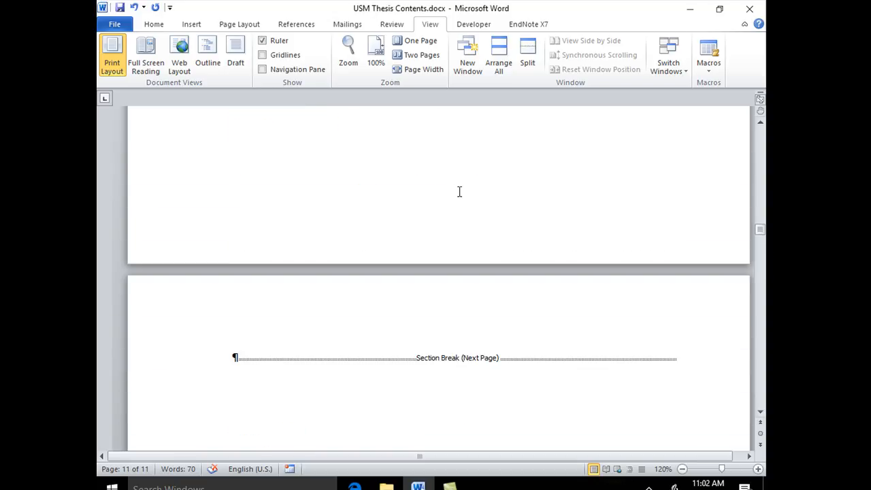
scroll(459, 192, "down", 15)
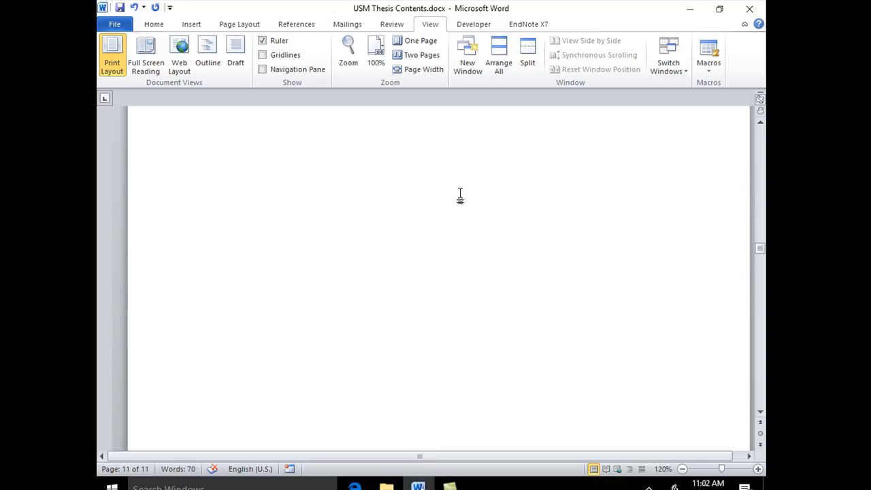
scroll(460, 195, "up", 6)
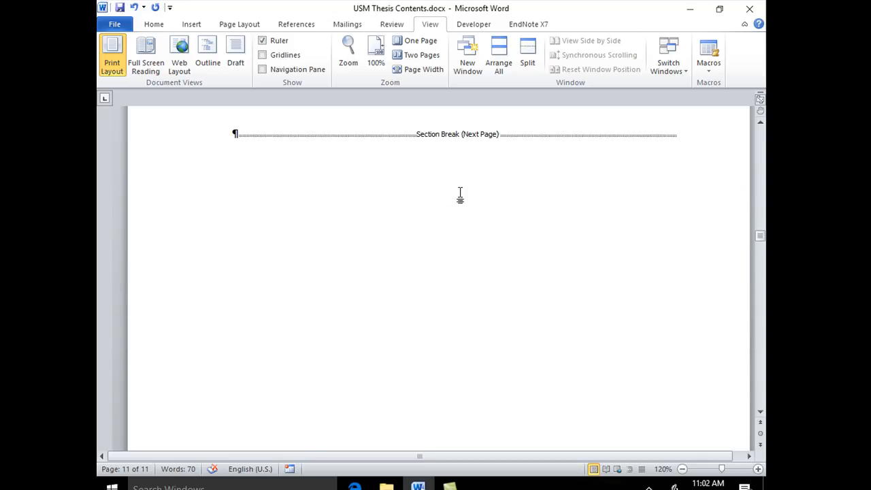
scroll(462, 198, "down", 1)
scroll(462, 198, "down", 15)
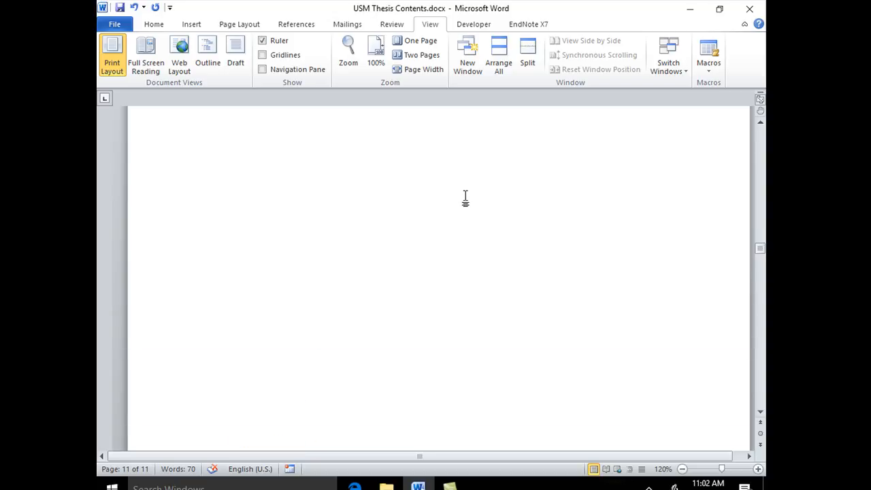
scroll(464, 203, "down", 15)
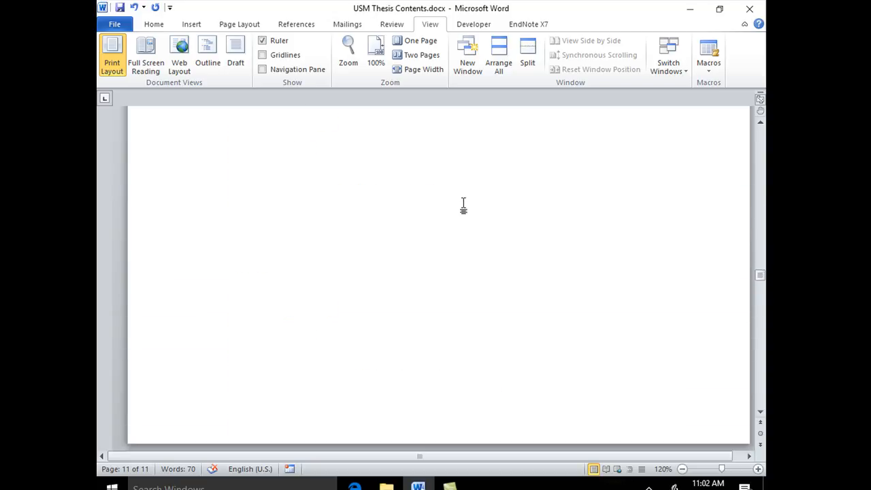
scroll(464, 202, "down", 10)
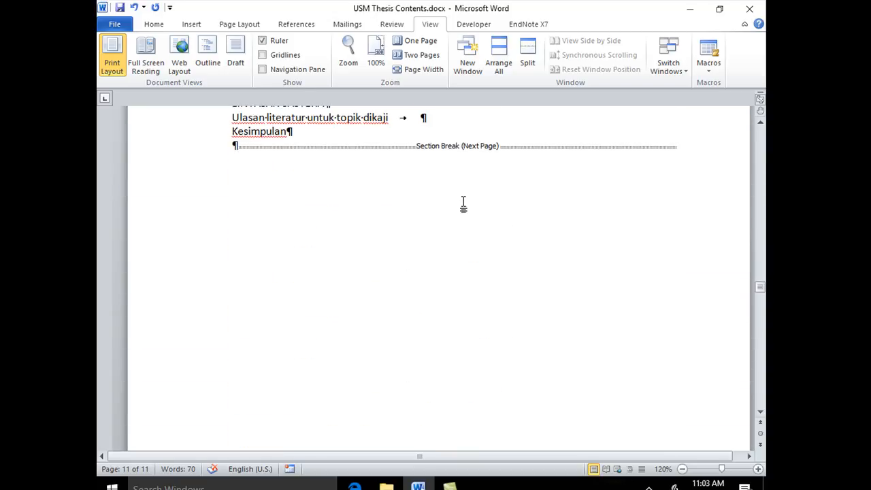
scroll(463, 206, "down", 12)
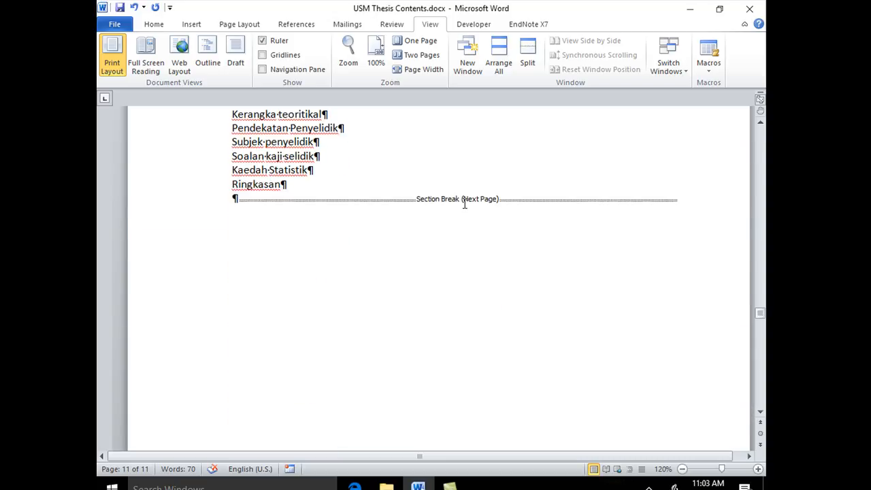
scroll(466, 209, "down", 10)
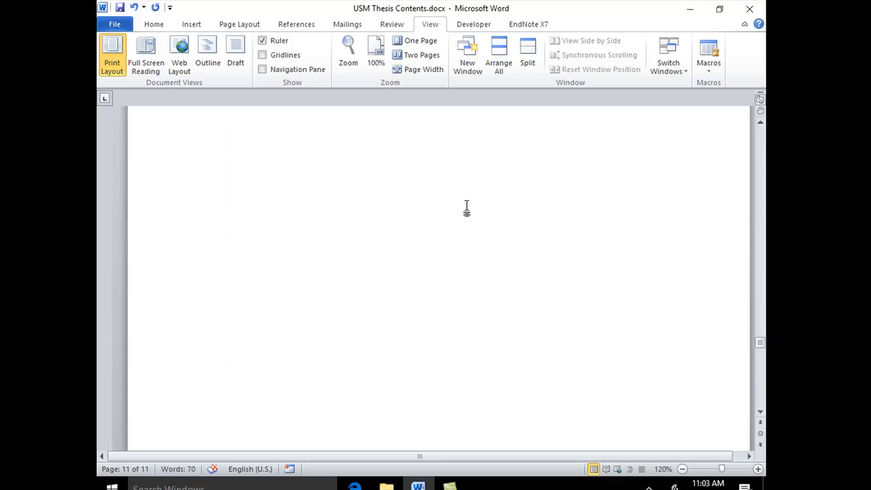
scroll(466, 210, "down", 8)
scroll(467, 210, "down", 4)
scroll(501, 246, "up", 3)
right_click(505, 279)
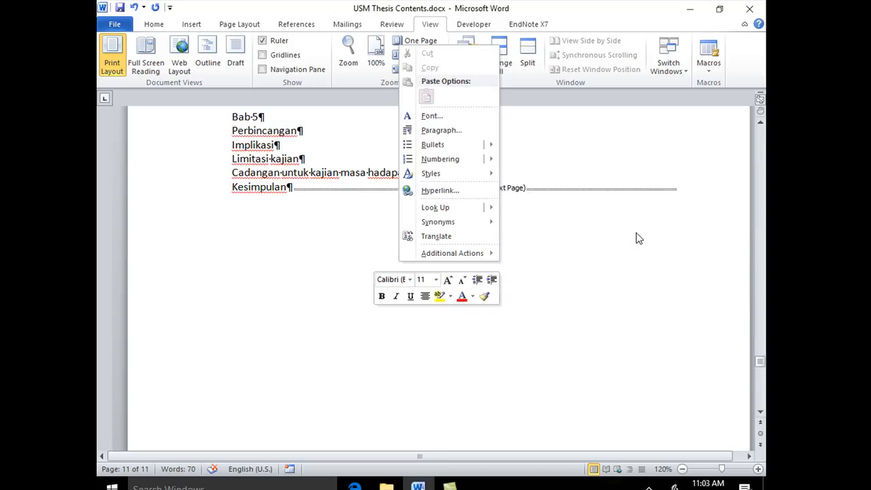
left_click(610, 326)
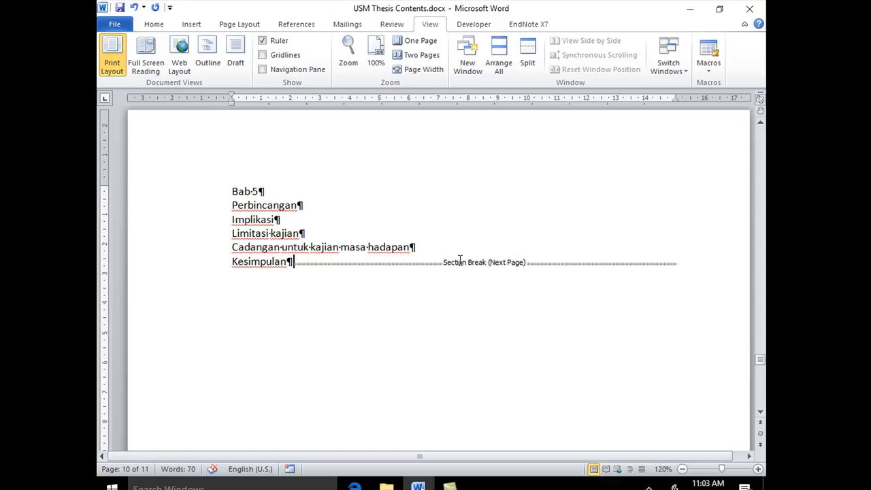
Look back through the chapter pages from Bab 5 to before Bab 2, and save the document
scroll(398, 326, "up", 15)
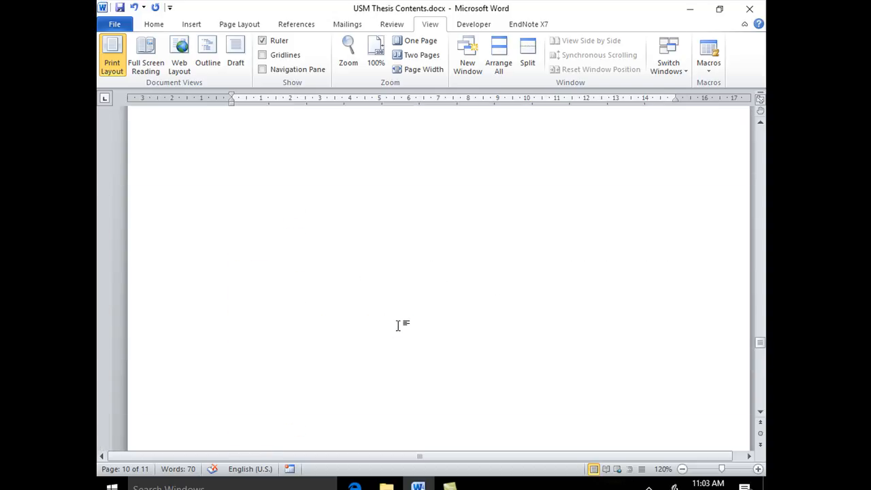
scroll(398, 325, "up", 15)
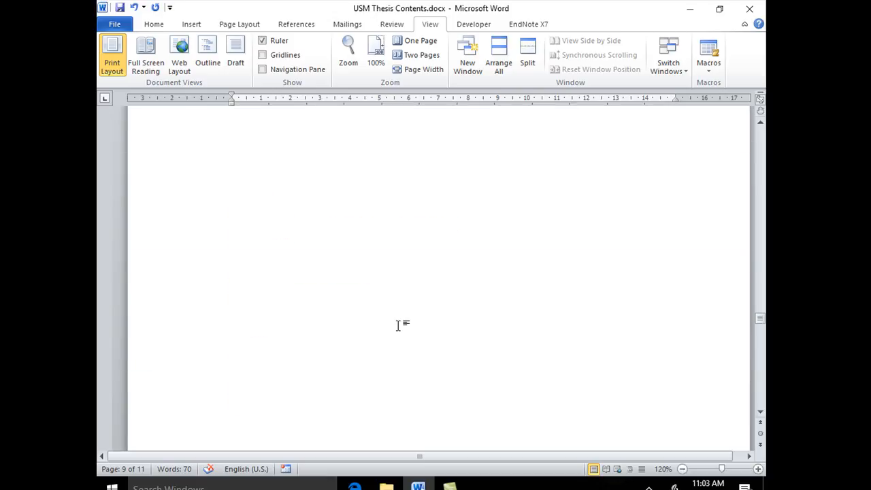
scroll(399, 326, "up", 15)
scroll(398, 325, "up", 3)
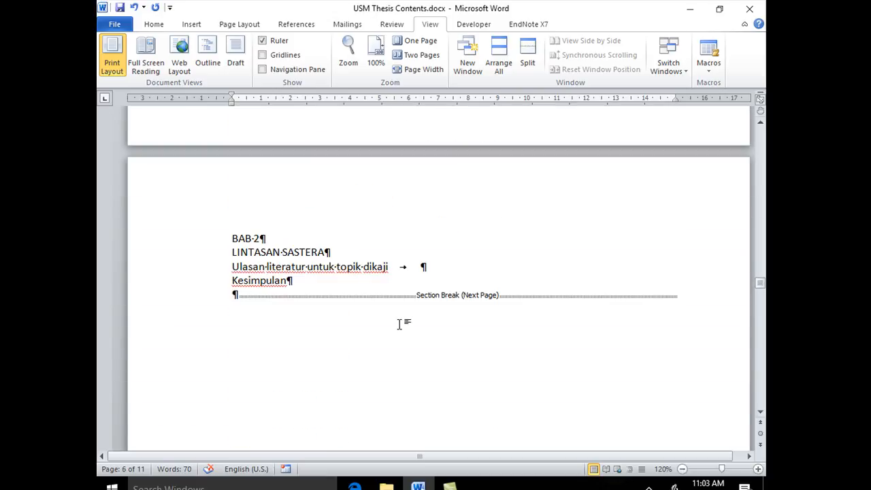
scroll(399, 325, "up", 8)
scroll(399, 325, "up", 3)
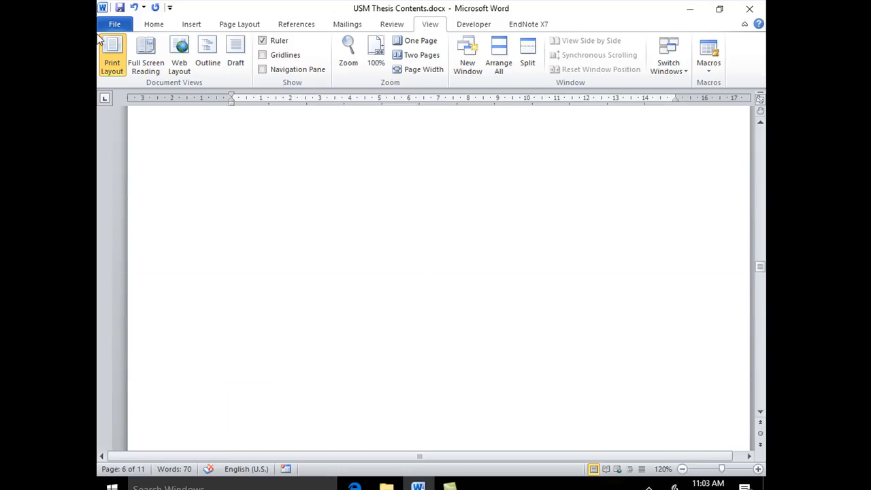
left_click(120, 9)
Return to the first page at 80% zoom and add an empty paragraph before its Next Page section break
left_click_drag(762, 266, 760, 144)
left_click(682, 469)
left_click(682, 469)
left_click(682, 469)
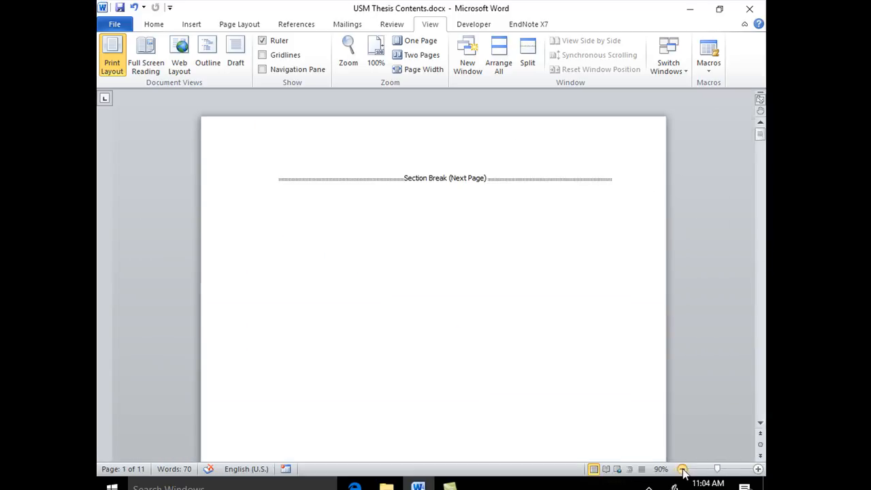
left_click(682, 469)
mouse_move(760, 139)
left_mouse_down()
mouse_move(762, 158)
mouse_move(763, 134)
left_mouse_up()
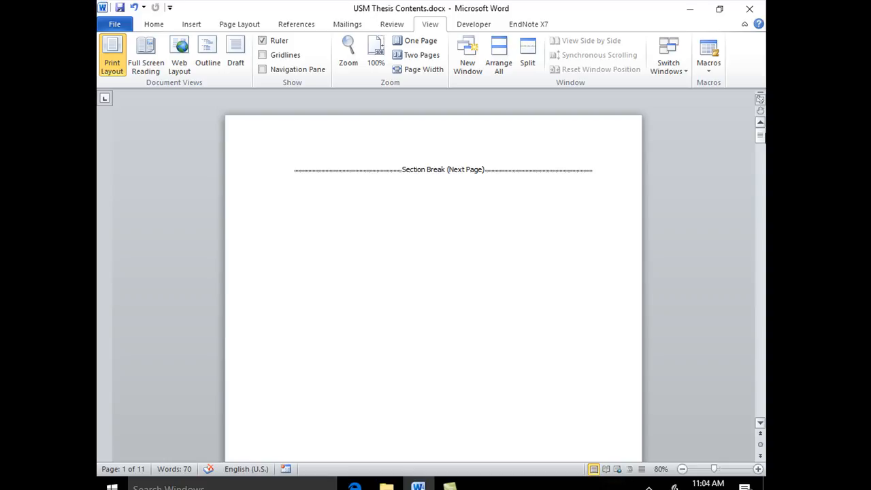
left_click(761, 139)
left_click(294, 169)
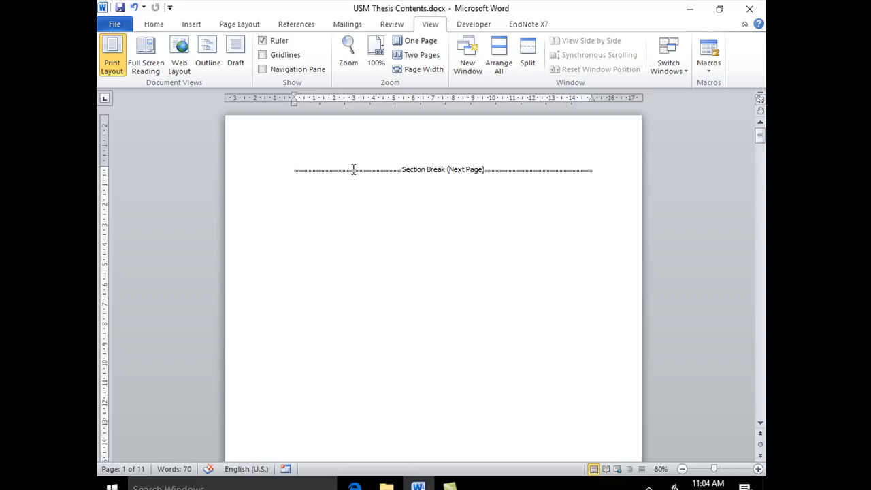
mouse_move(760, 136)
left_mouse_down()
mouse_move(762, 145)
mouse_move(763, 137)
left_mouse_up()
key("Return")
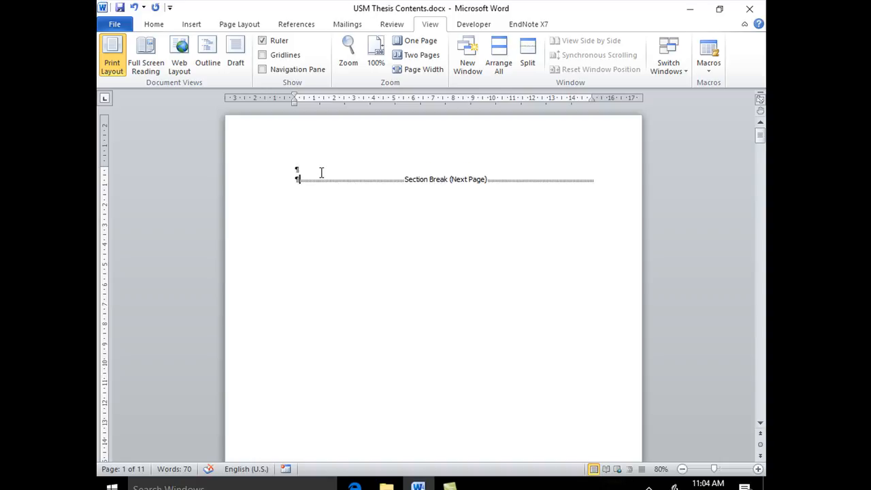
Place the cursor in the first empty paragraph on page 1 and bring up the font and paragraph formatting options
left_click(322, 172)
left_click(295, 171)
left_click(152, 26)
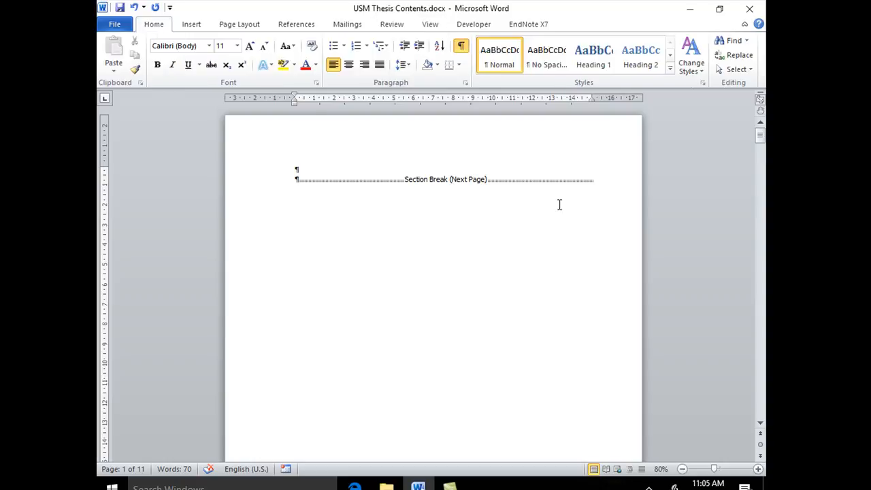
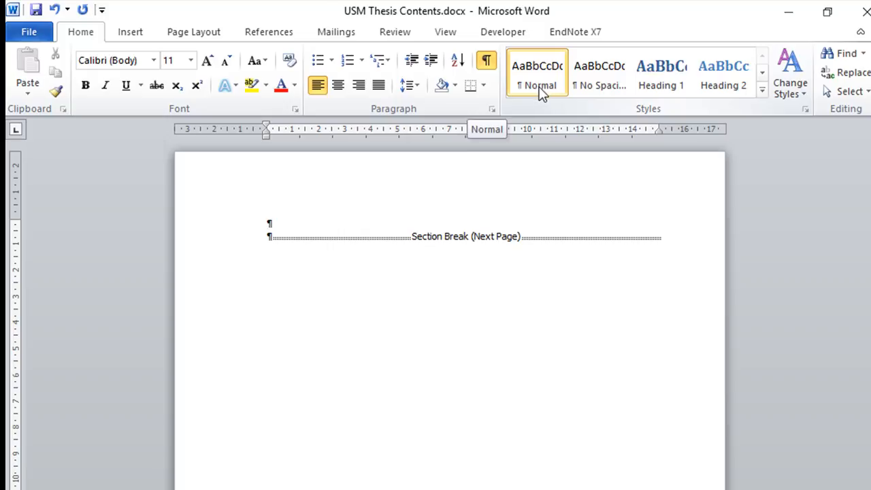
Modify the Normal style to use the Times New Roman font at 12 pt and check its font colour options
right_click(541, 92)
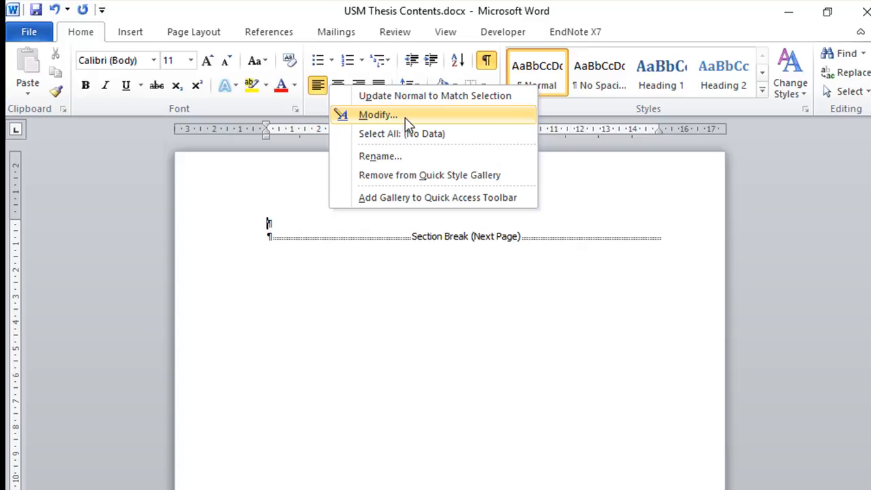
left_click(377, 115)
left_click_drag(471, 18, 468, 80)
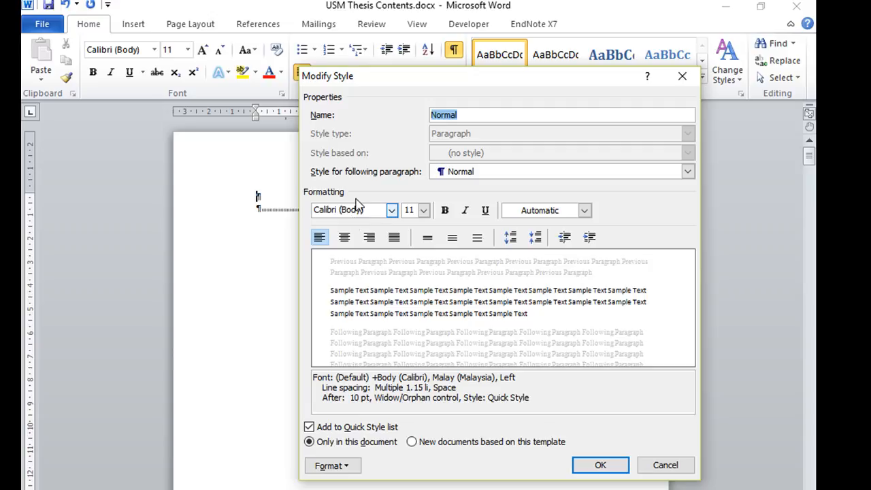
left_click(392, 212)
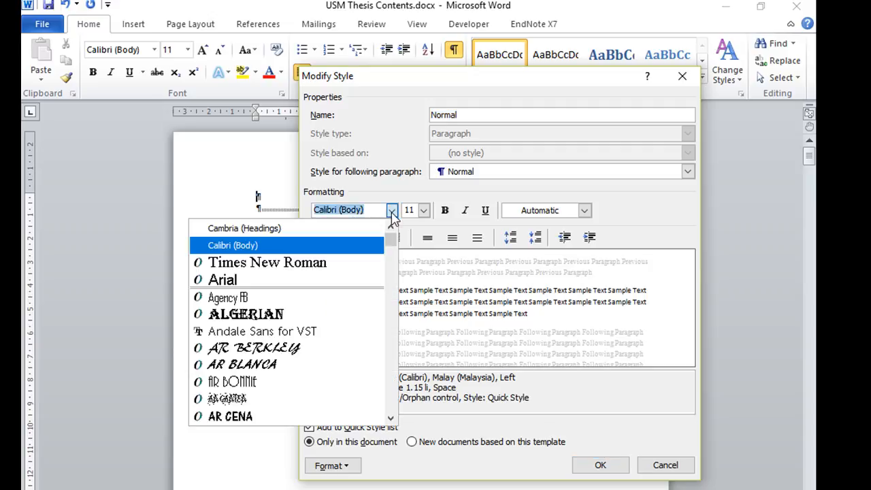
left_click(341, 270)
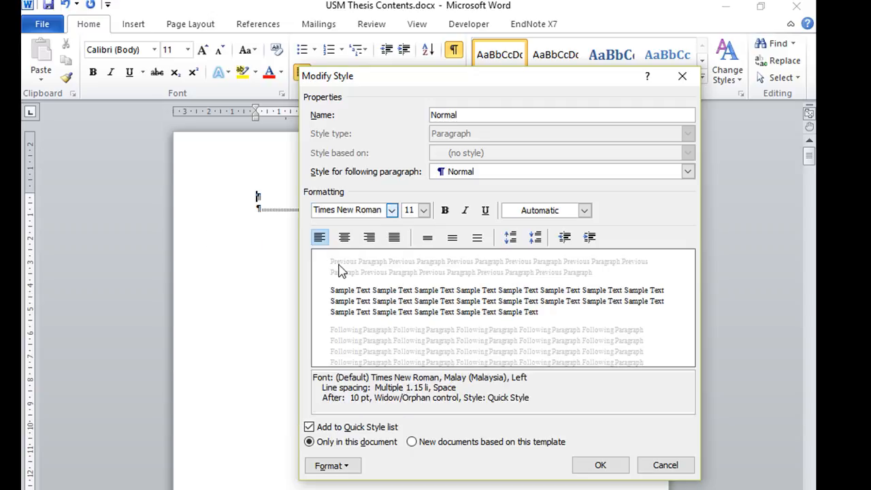
left_click(424, 211)
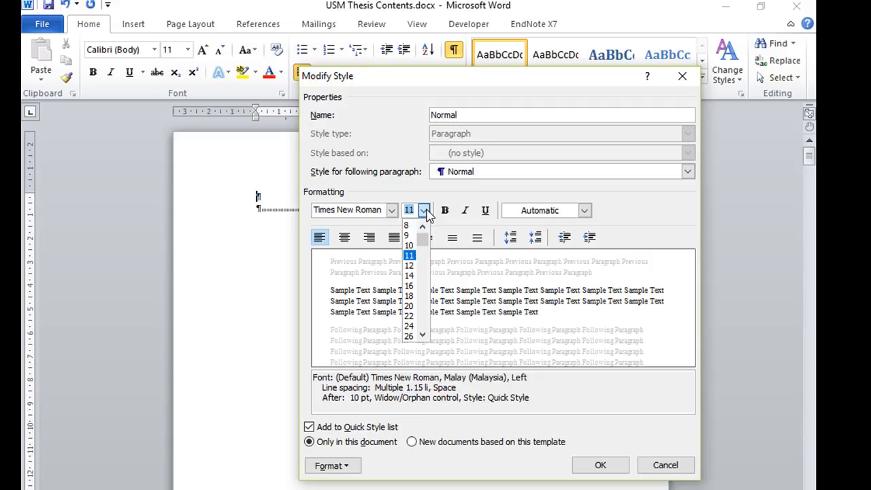
left_click(413, 266)
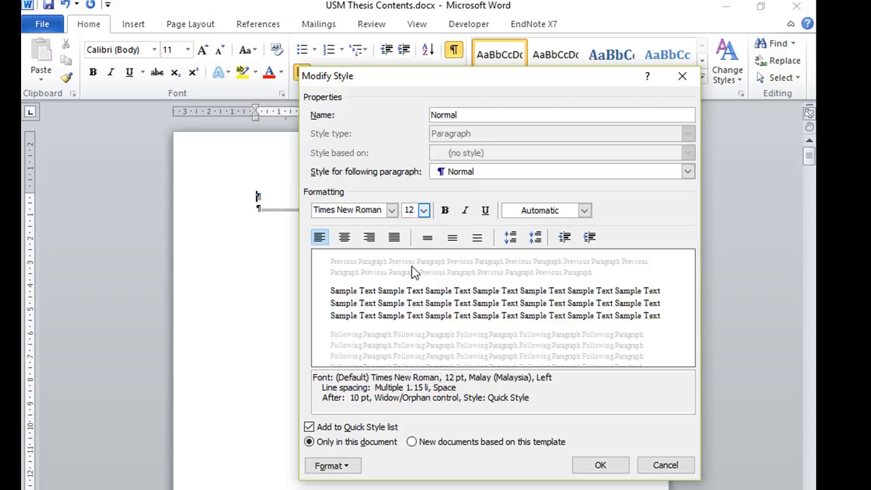
left_click(584, 211)
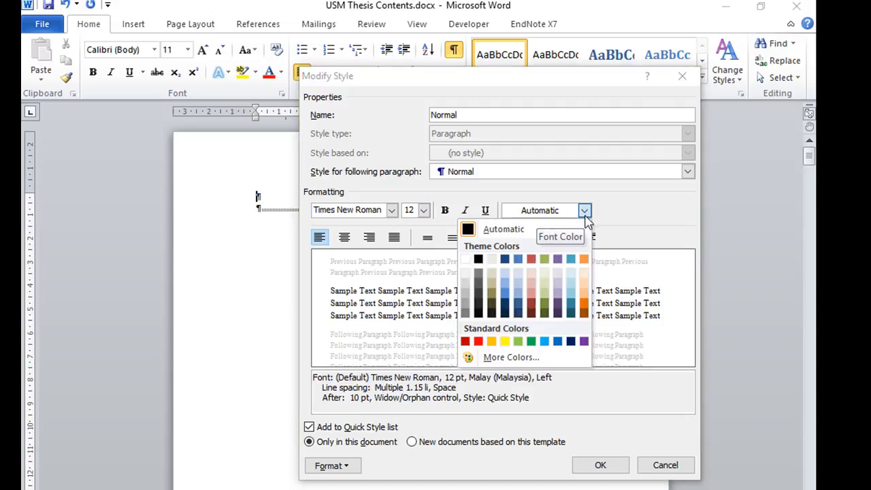
left_click(592, 211)
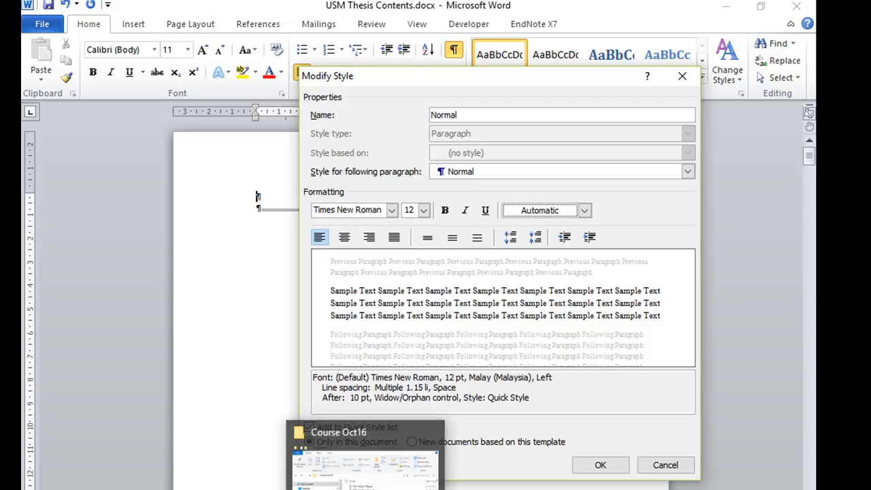
Switch to File Explorer and open Thesis Writing Guide 2012.pdf from the Thesis folder inside Course Oct16
left_click(365, 489)
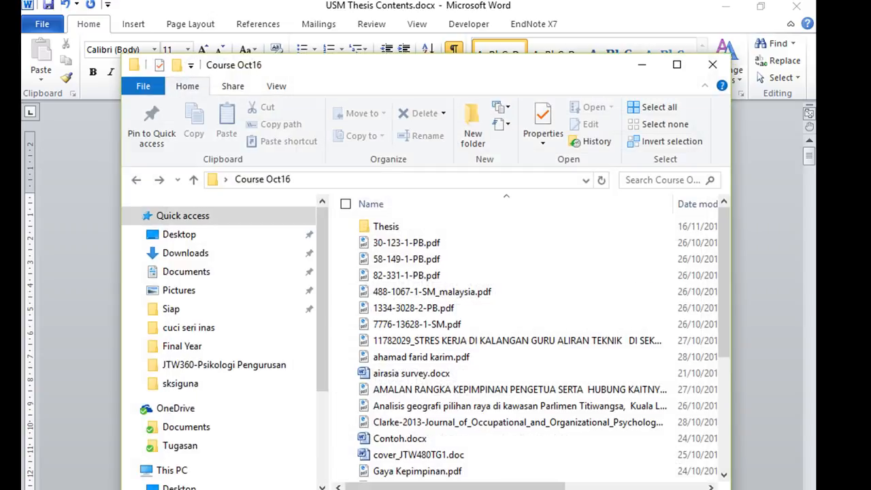
left_click(677, 65)
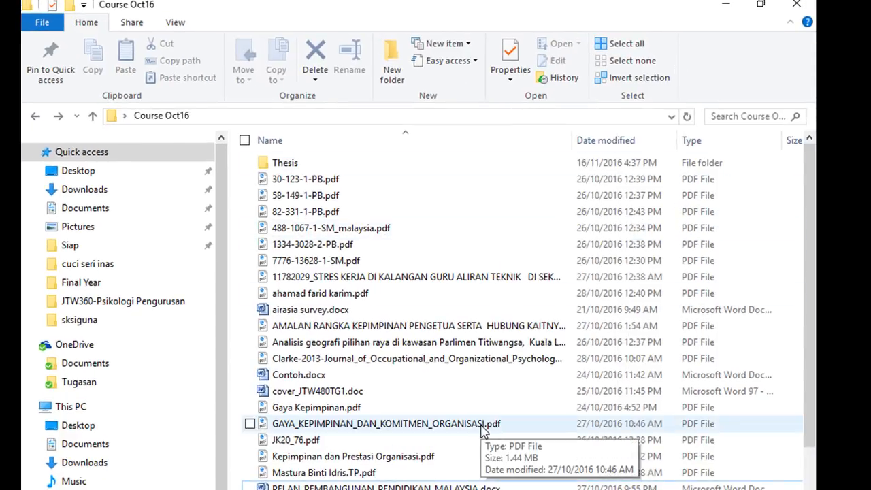
scroll(482, 430, "down", 2)
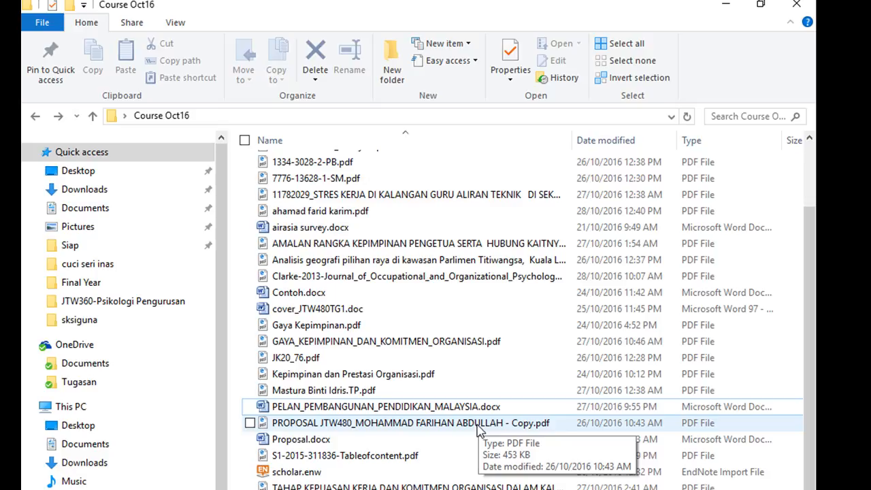
scroll(478, 428, "up", 2)
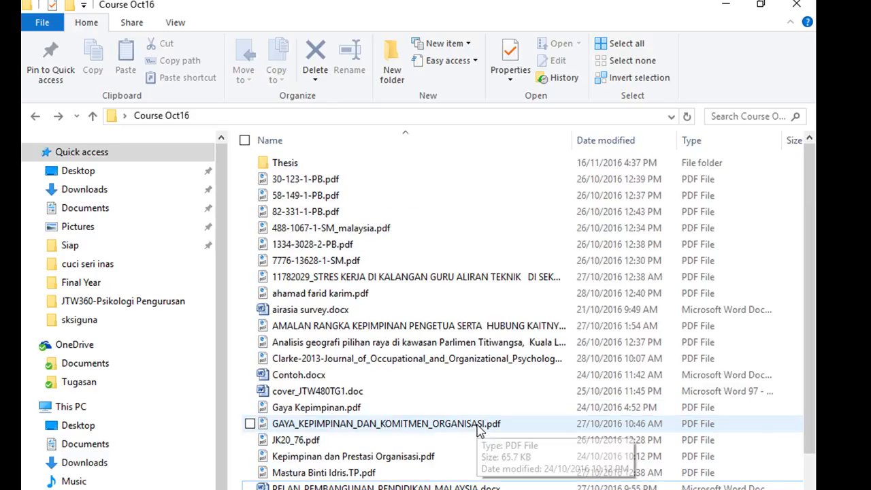
double_click(342, 162)
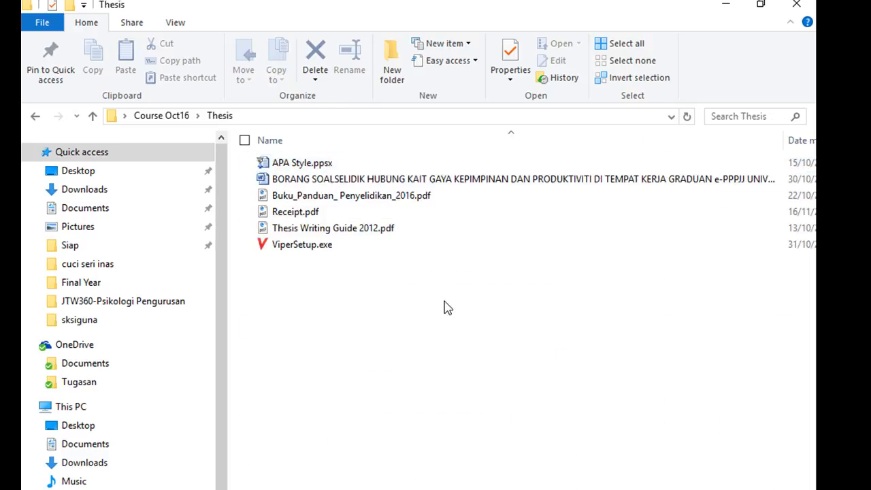
double_click(387, 230)
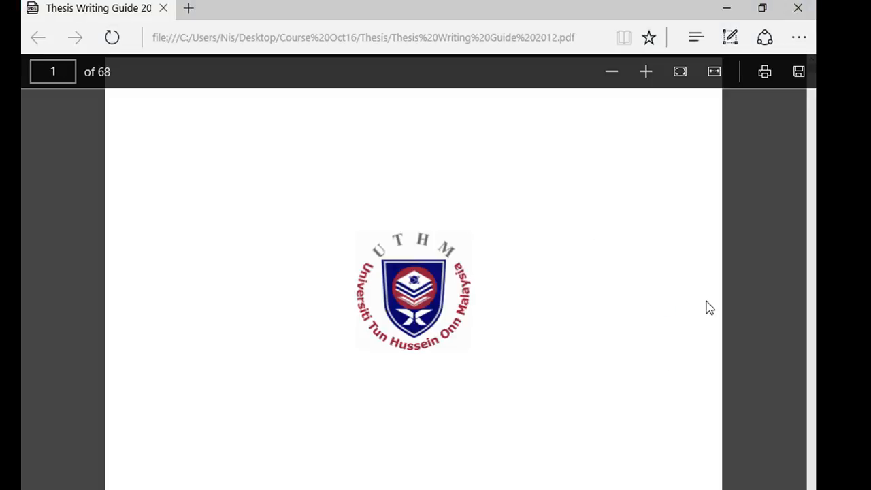
Look through the thesis guide's appendix pages for the sample layouts with margins and line spacing, around Appendices A3 to C1
scroll(435, 426, "down", 5)
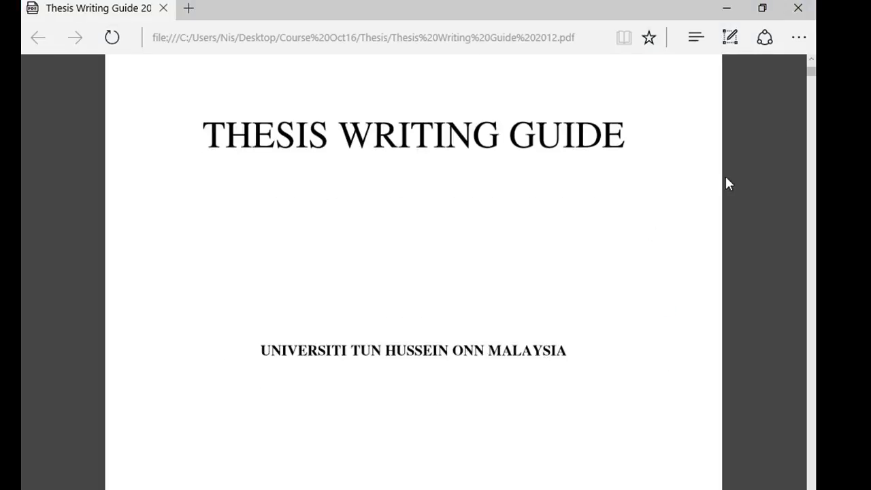
left_click_drag(810, 76, 811, 368)
scroll(814, 368, "up", 5)
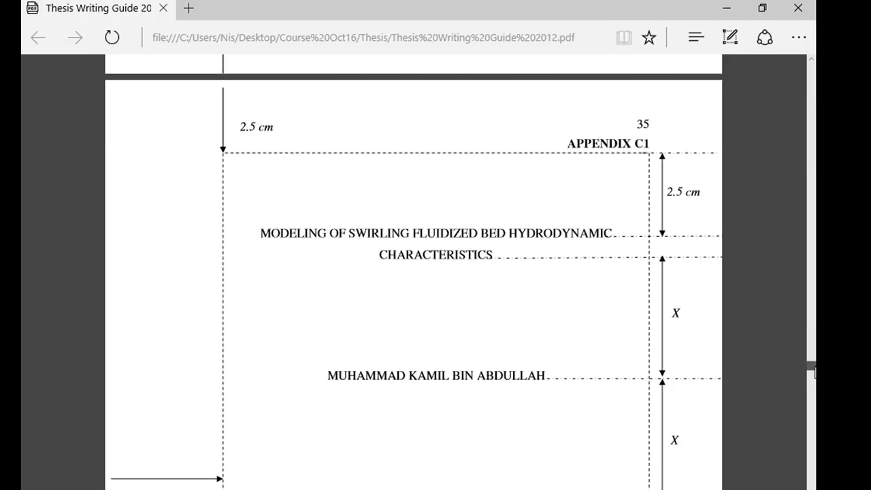
scroll(814, 365, "up", 15)
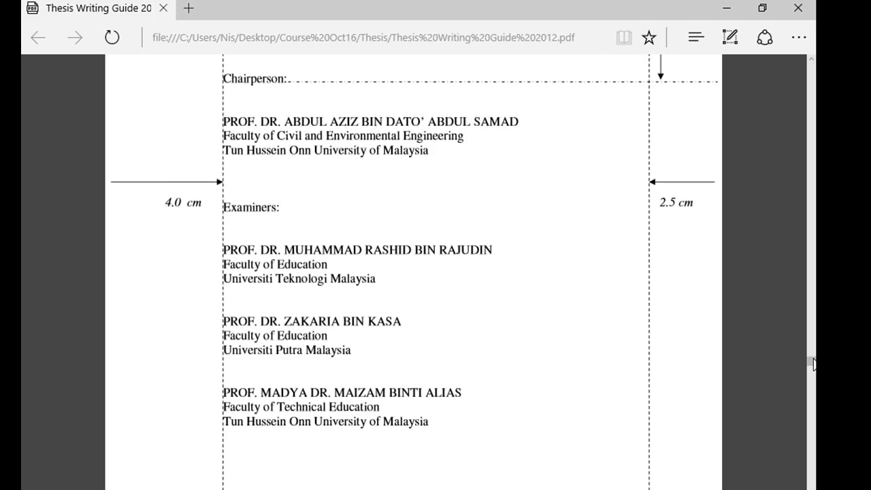
scroll(814, 365, "up", 15)
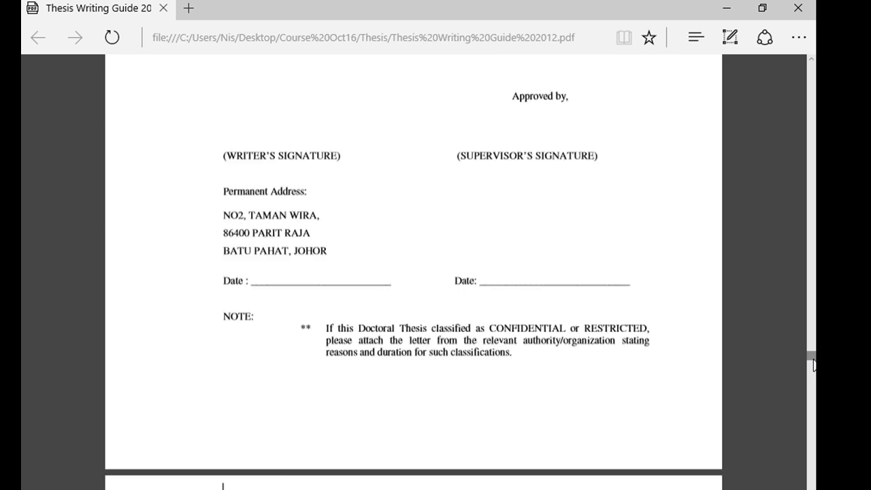
scroll(813, 366, "up", 20)
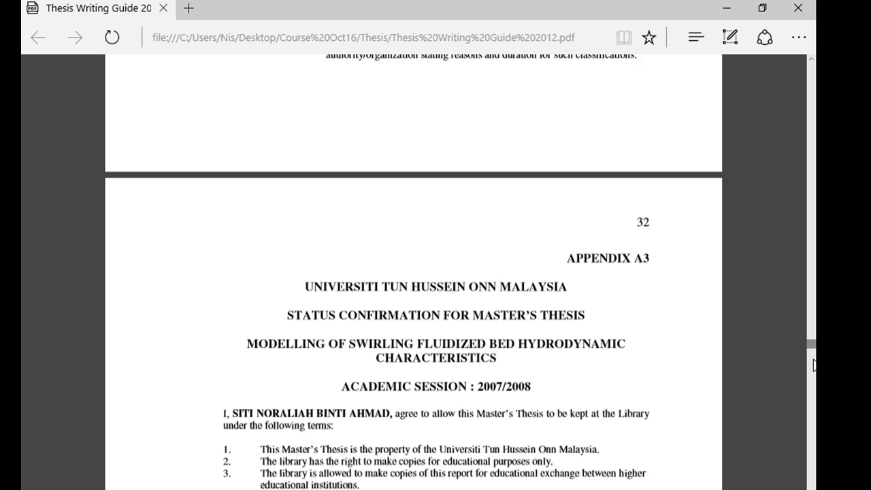
scroll(814, 366, "up", 15)
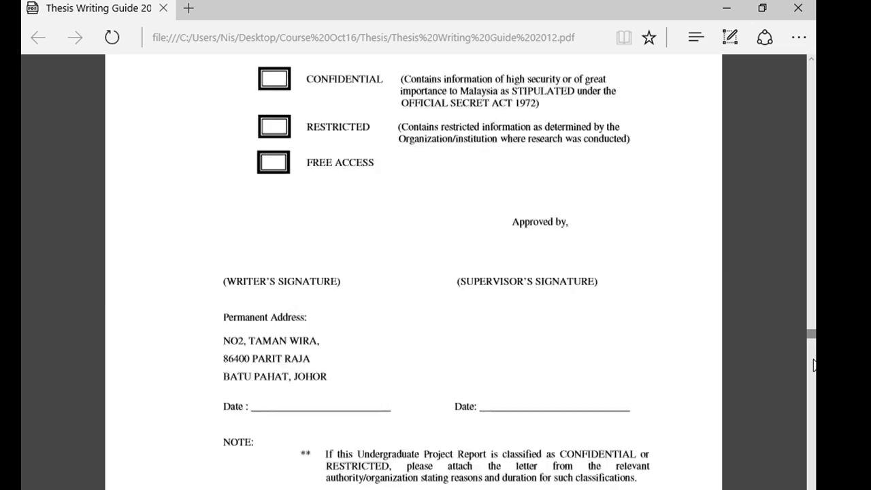
scroll(814, 366, "down", 20)
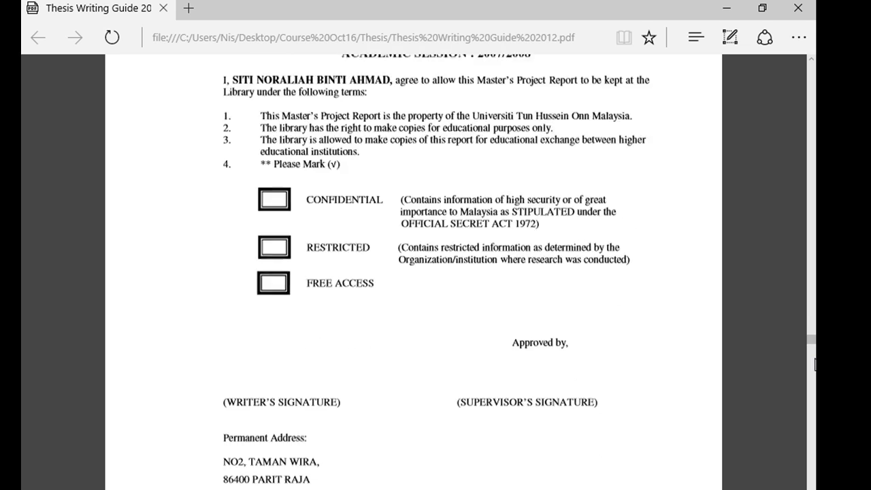
scroll(814, 365, "down", 15)
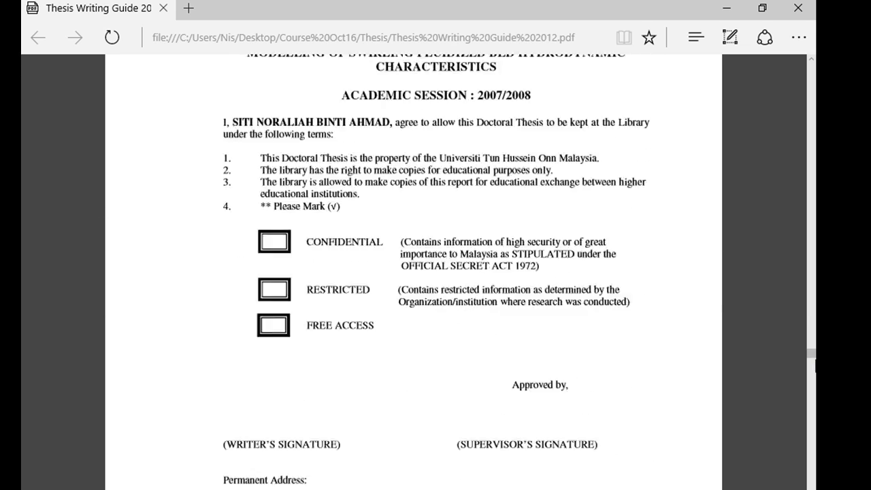
scroll(814, 365, "down", 2)
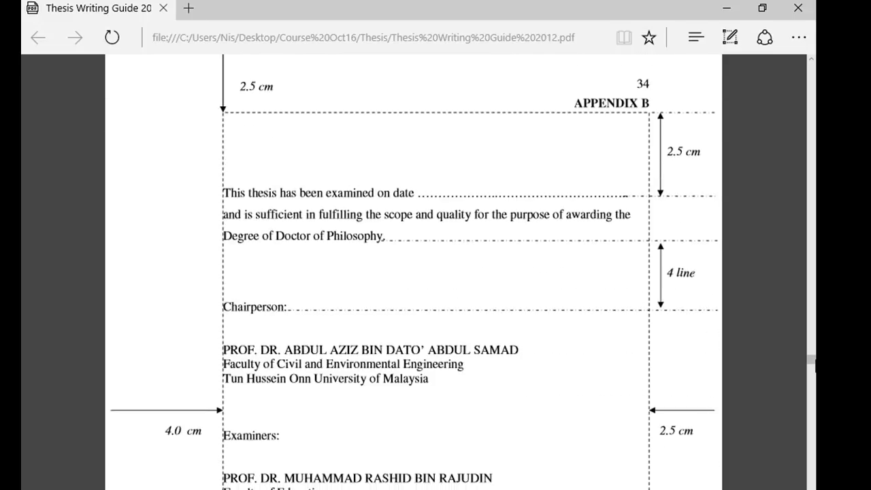
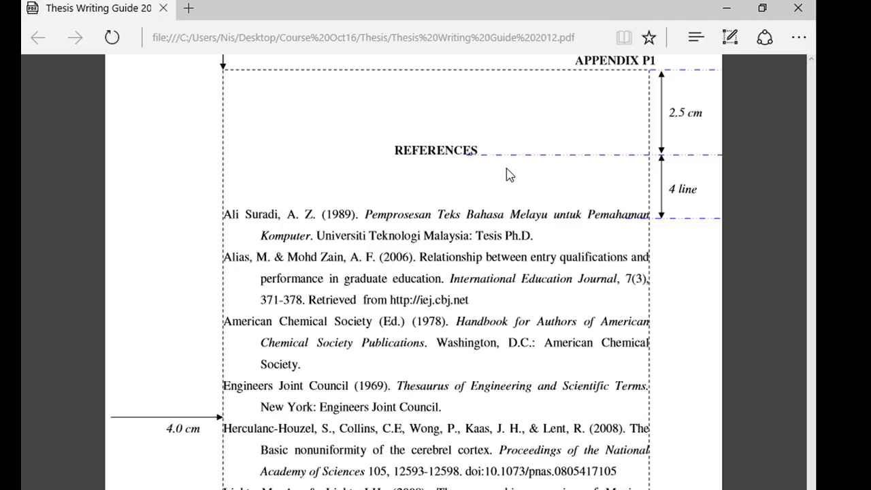
Look through the thesis guide's References samples in Appendices P1 and P2 and the Abstrak sample in Appendix G2a
scroll(609, 199, "down", 5)
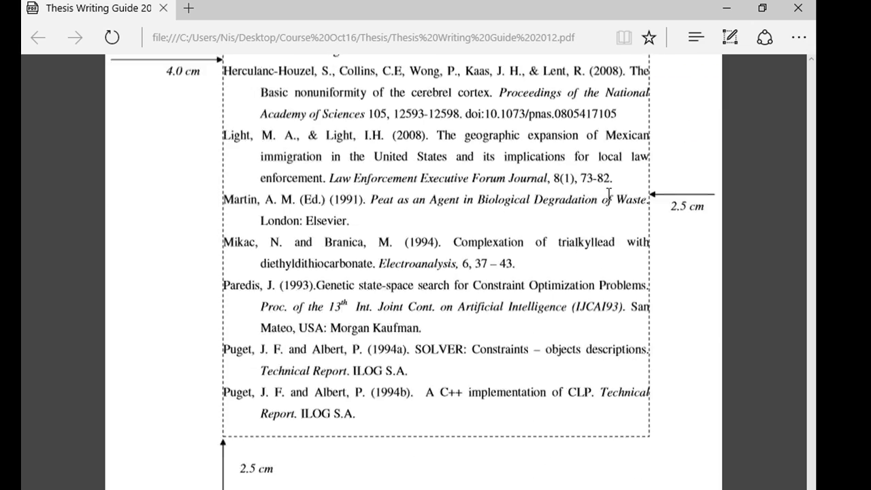
scroll(609, 199, "down", 9)
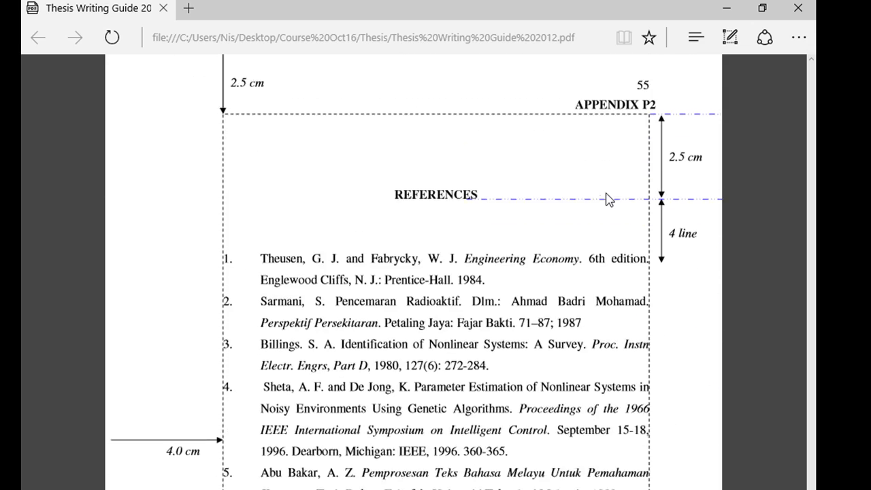
scroll(605, 199, "down", 7)
scroll(605, 198, "up", 1)
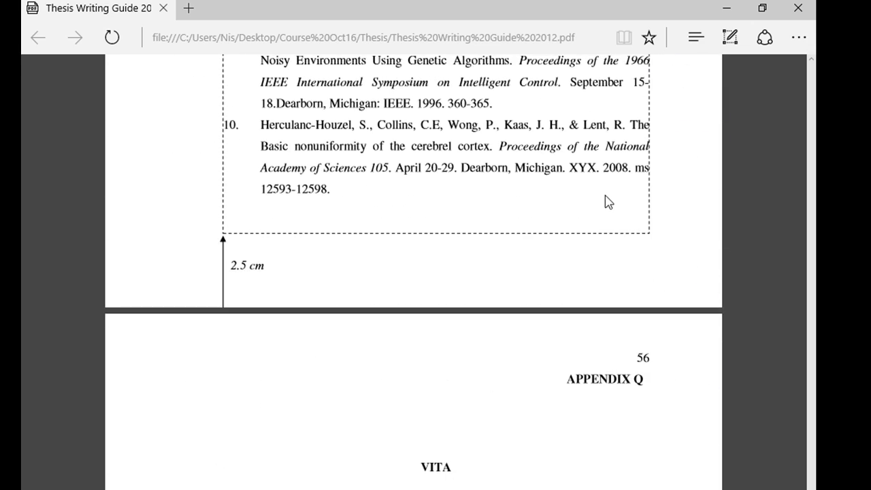
scroll(605, 211, "up", 10)
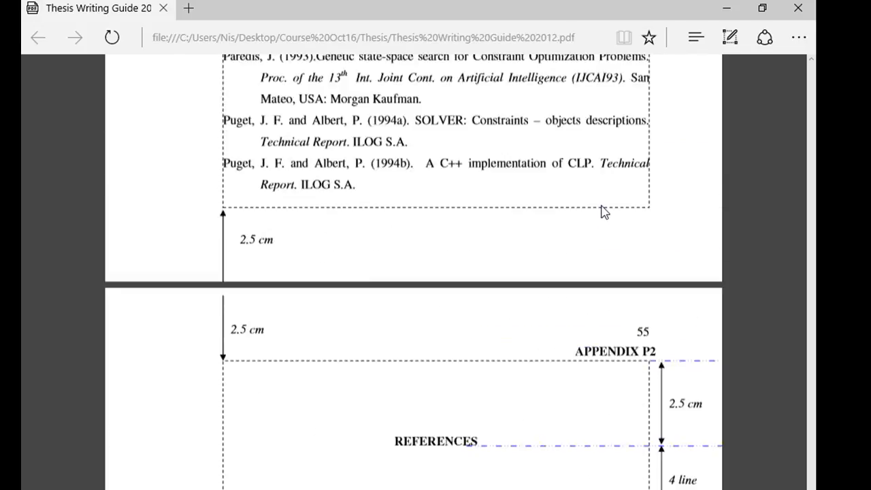
scroll(602, 211, "up", 5)
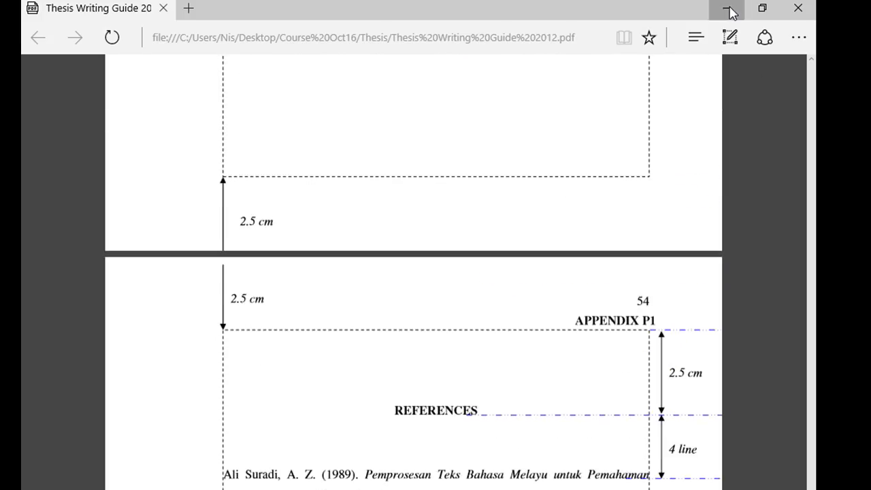
left_click(725, 10)
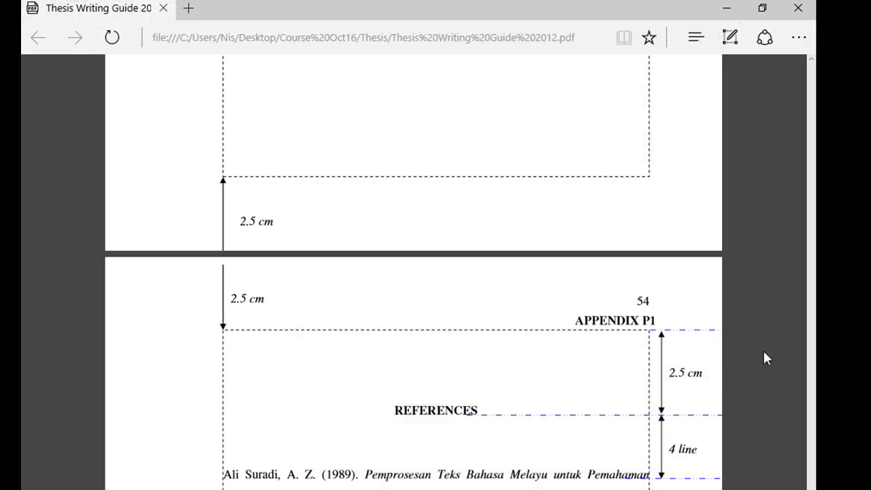
scroll(764, 347, "down", 3)
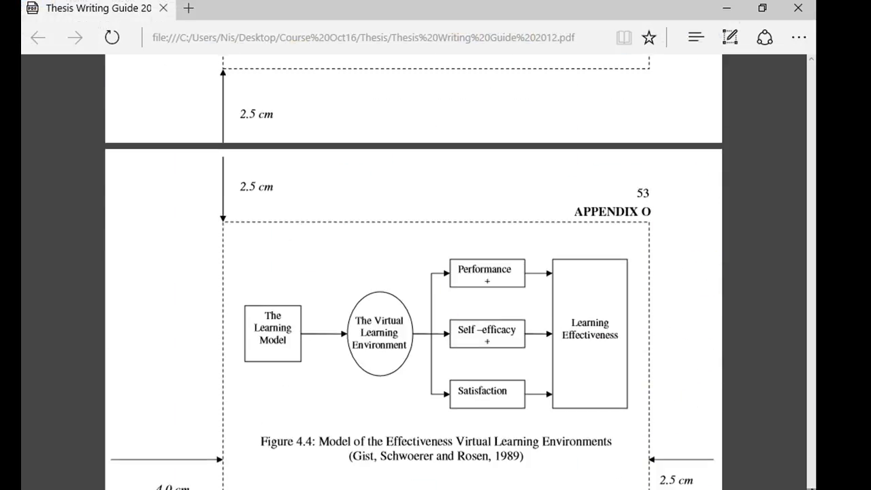
left_click_drag(810, 482, 810, 432)
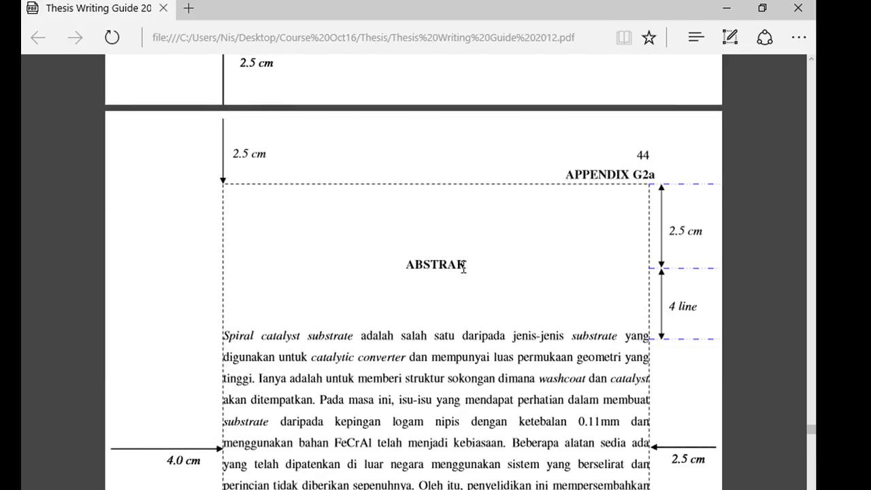
scroll(452, 307, "down", 3)
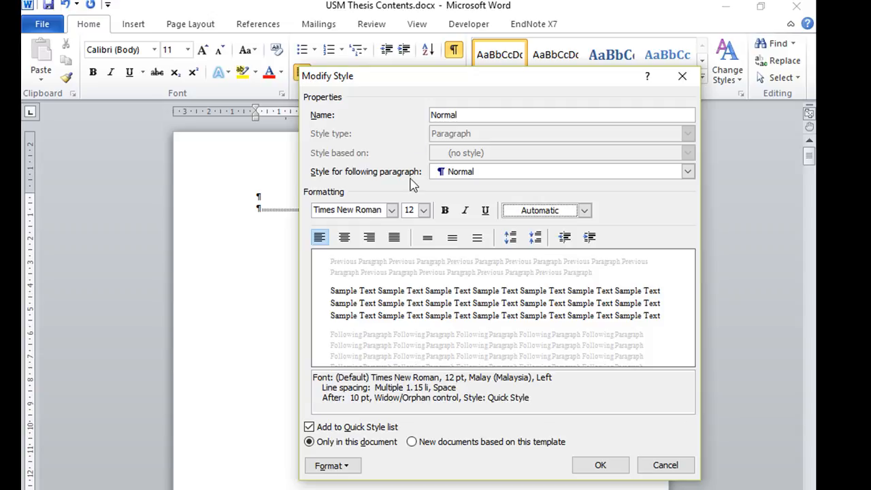
In the Normal style's paragraph format, set the alignment to Justified and the special indentation to First line by 1.27 cm
left_click(332, 466)
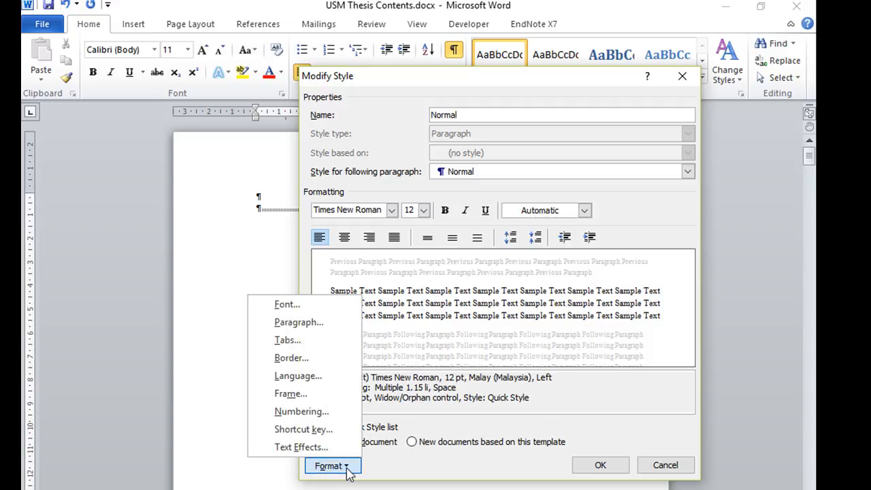
left_click(328, 332)
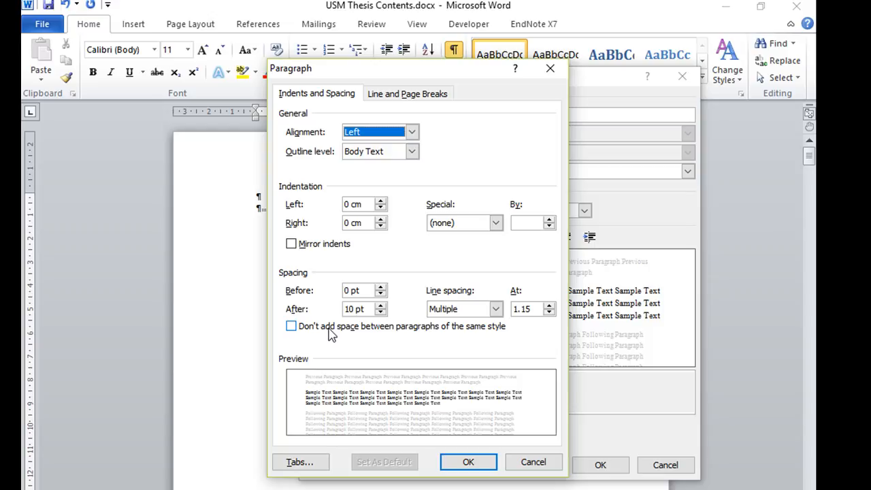
left_click(413, 133)
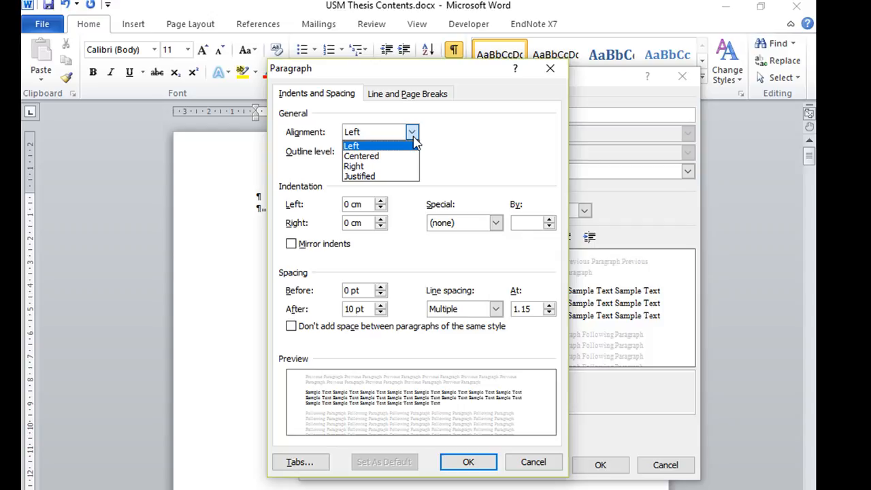
left_click(384, 178)
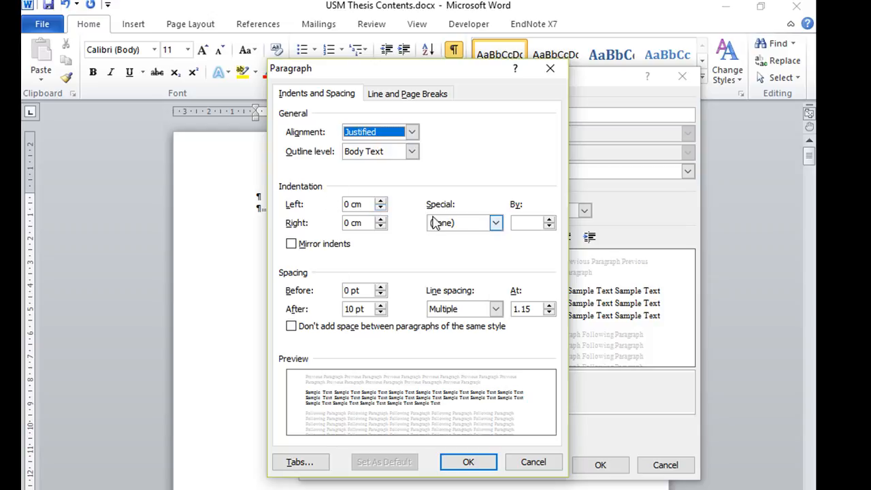
left_click(496, 223)
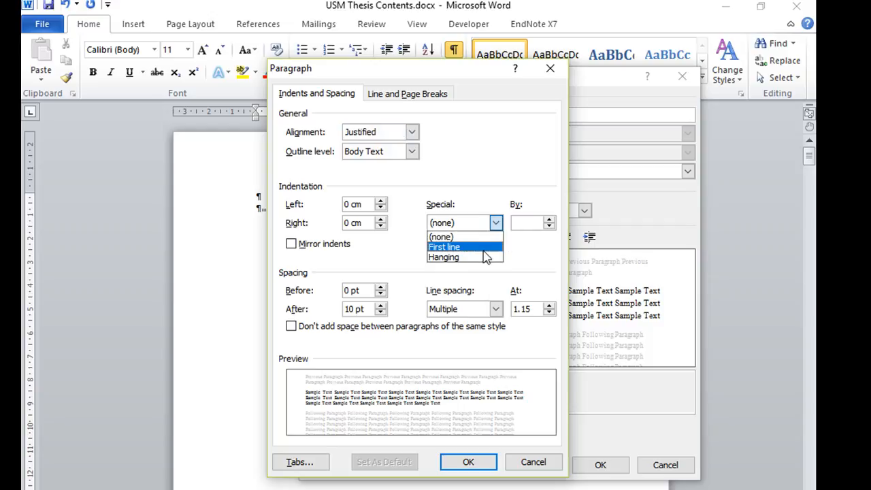
left_click(484, 247)
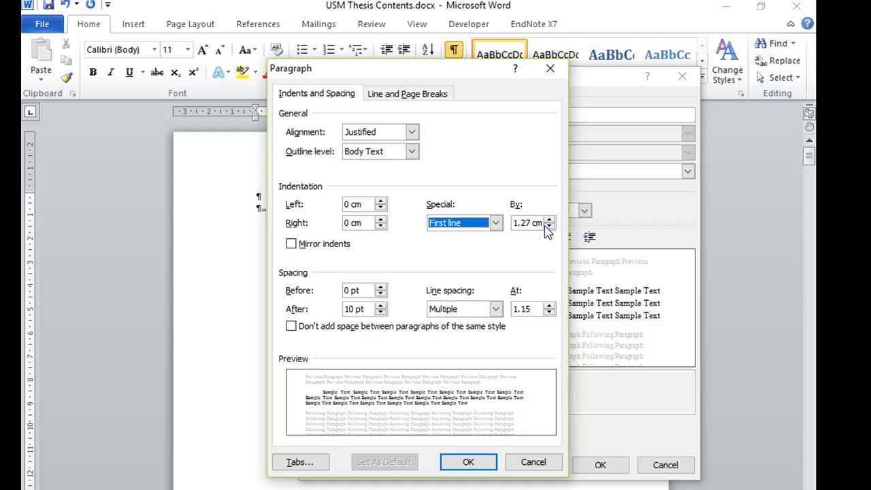
Try a hanging special indentation for the Normal style and return it to First line
left_click(496, 223)
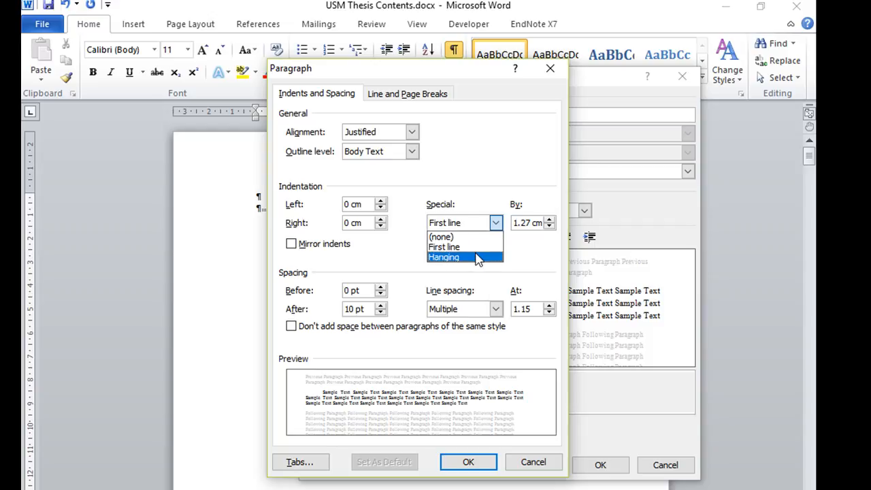
left_click(477, 256)
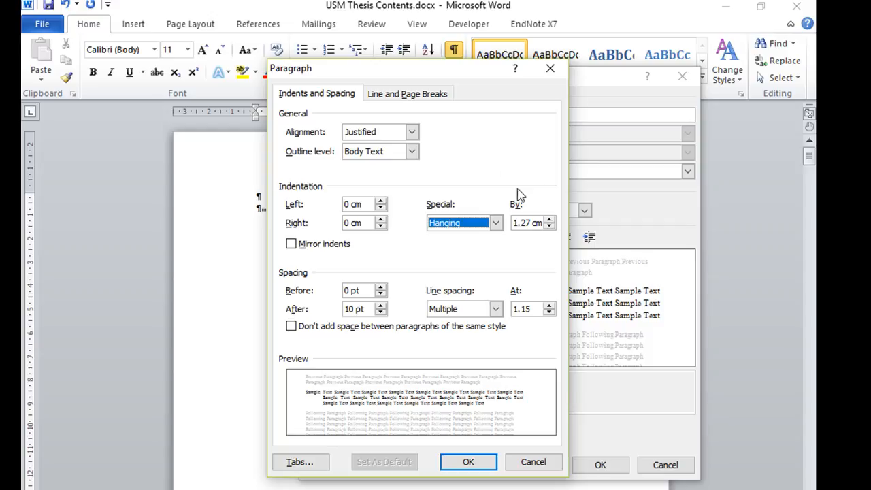
left_click(496, 223)
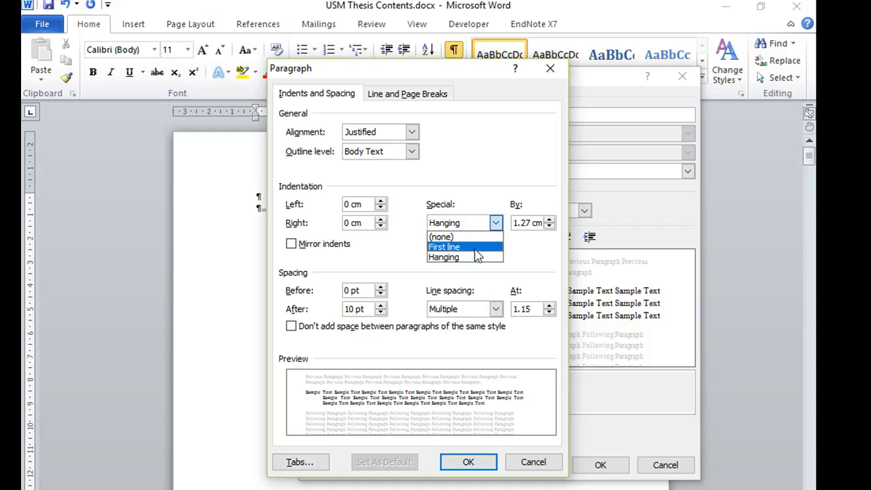
left_click(479, 247)
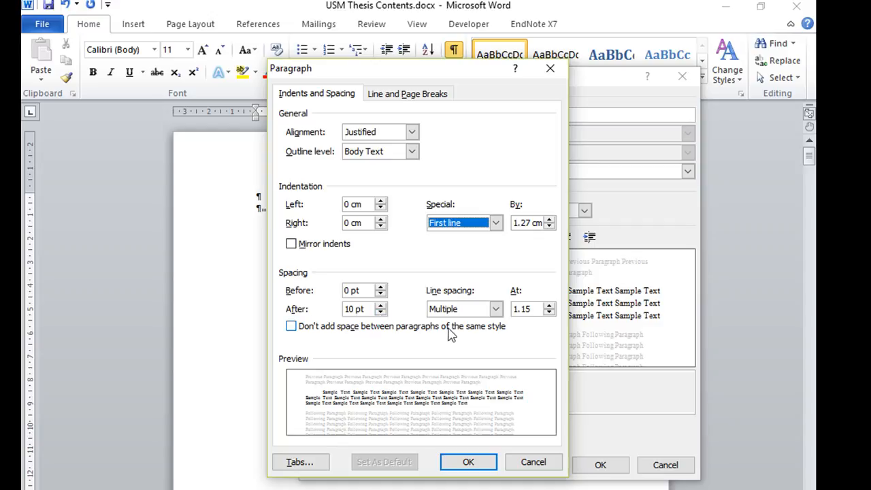
Set the Normal style's spacing after paragraphs to 0 pt and its line spacing to Double
left_click(381, 313)
left_click(381, 313)
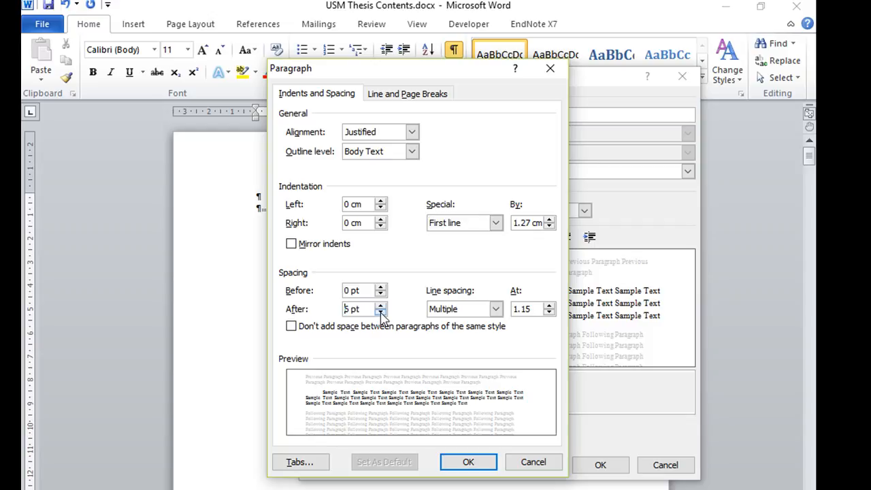
left_click(381, 313)
left_click(381, 307)
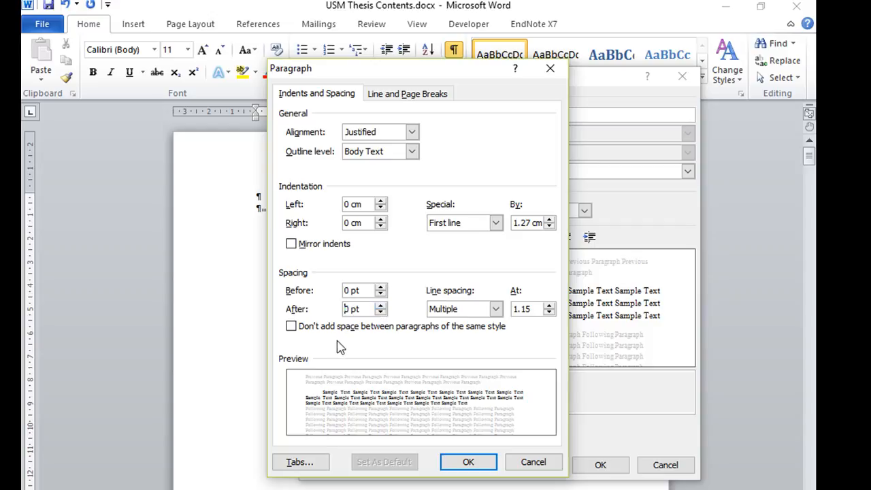
left_click_drag(408, 75, 131, 92)
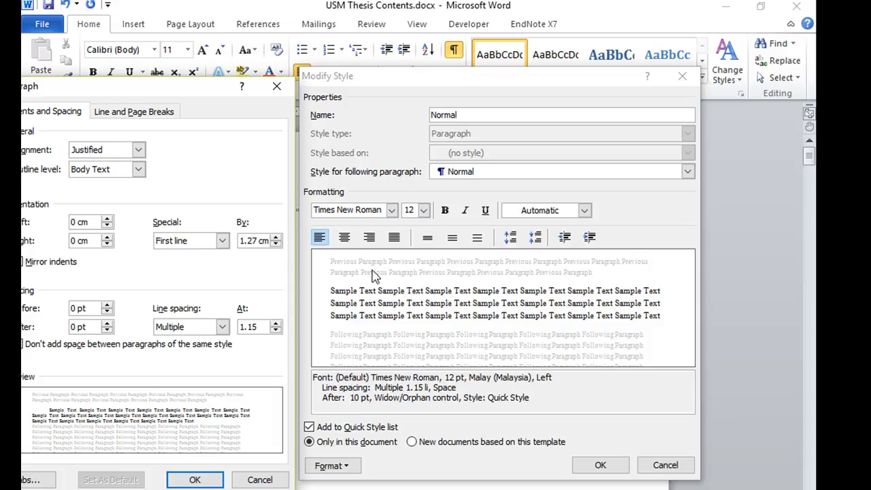
left_click_drag(163, 99, 341, 53)
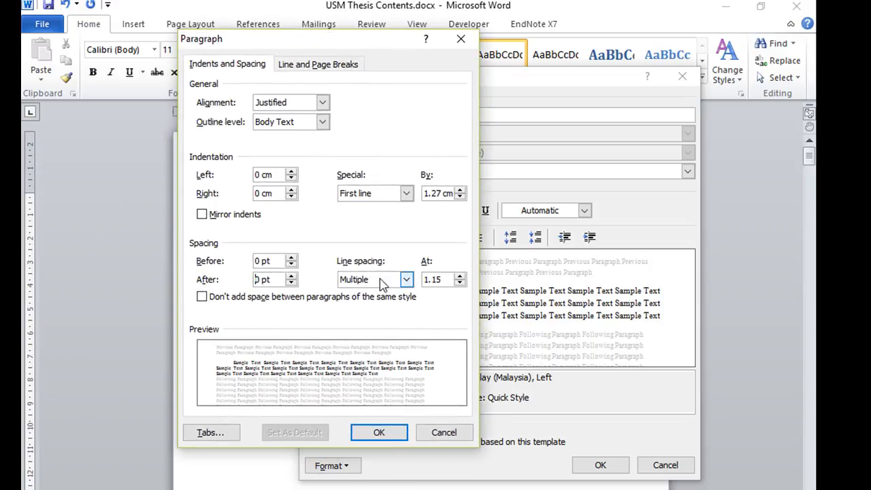
left_click(407, 283)
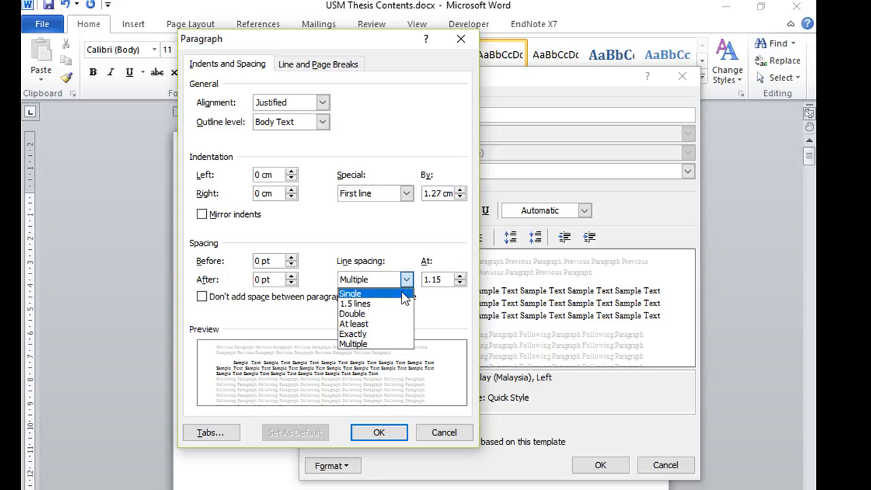
left_click(393, 315)
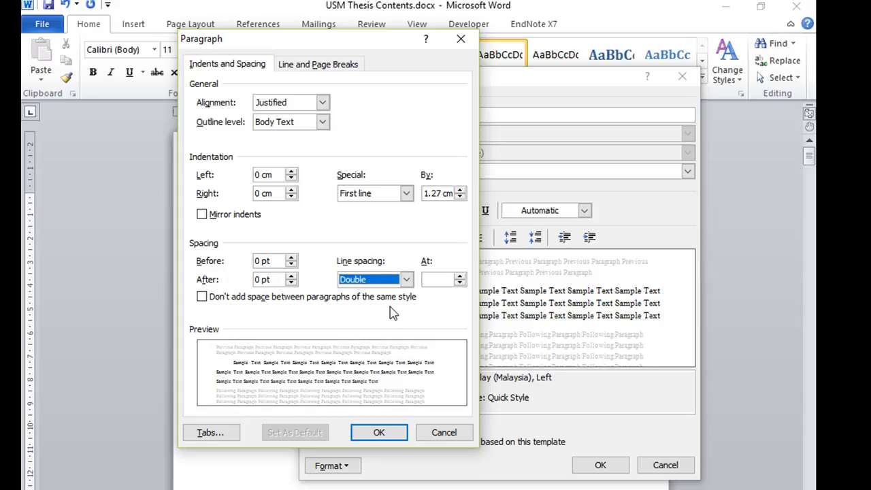
Compare the Single, 1.5 lines and Double line spacing options in the paragraph preview, ending on Double
left_click_drag(367, 41, 262, 48)
left_click(300, 287)
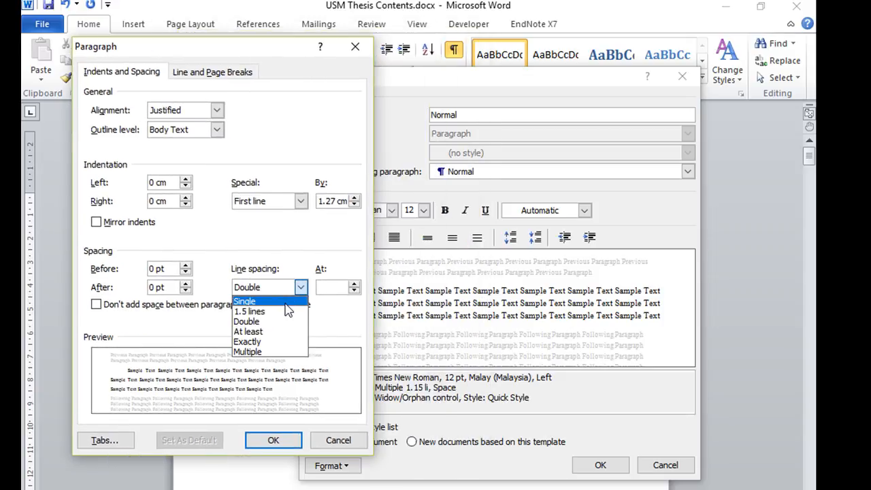
left_click(286, 303)
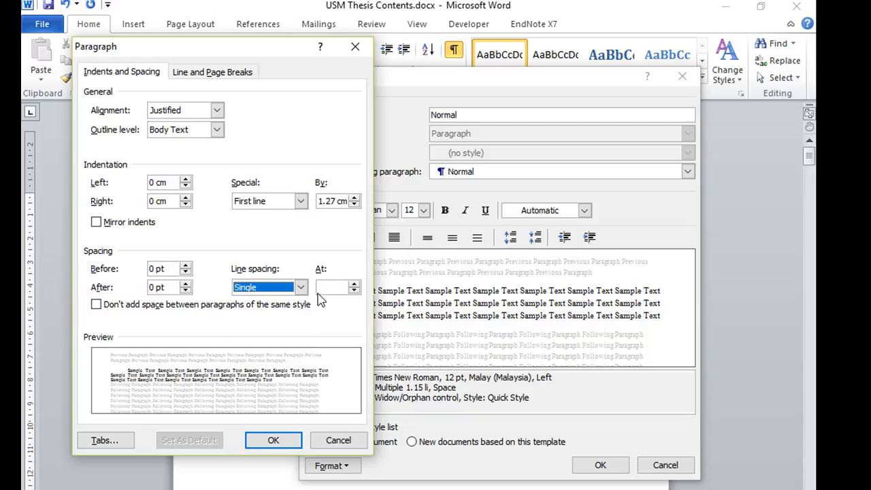
left_click(300, 287)
left_click(275, 323)
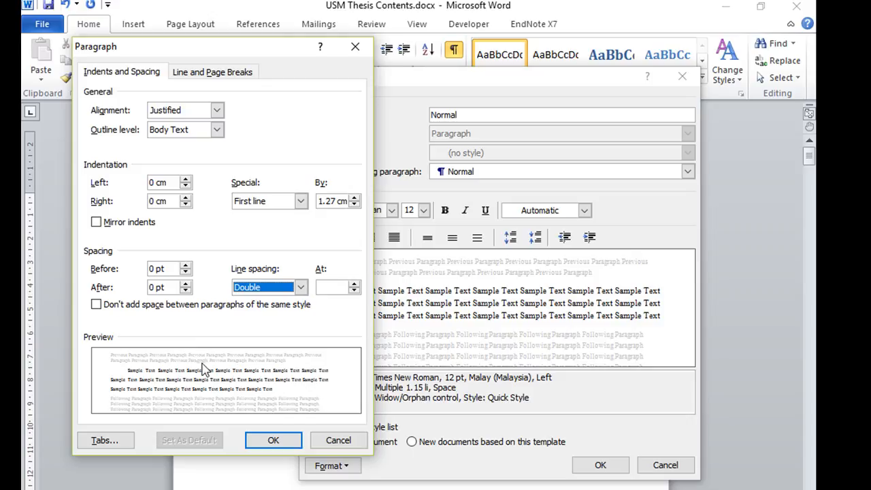
left_click_drag(221, 53, 404, 12)
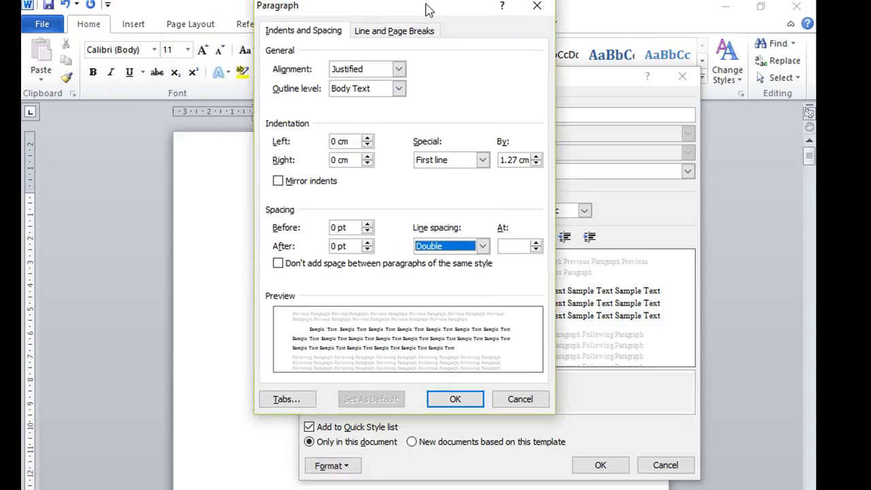
left_click(481, 246)
left_click(462, 272)
left_click(482, 246)
left_click(464, 262)
left_click(482, 245)
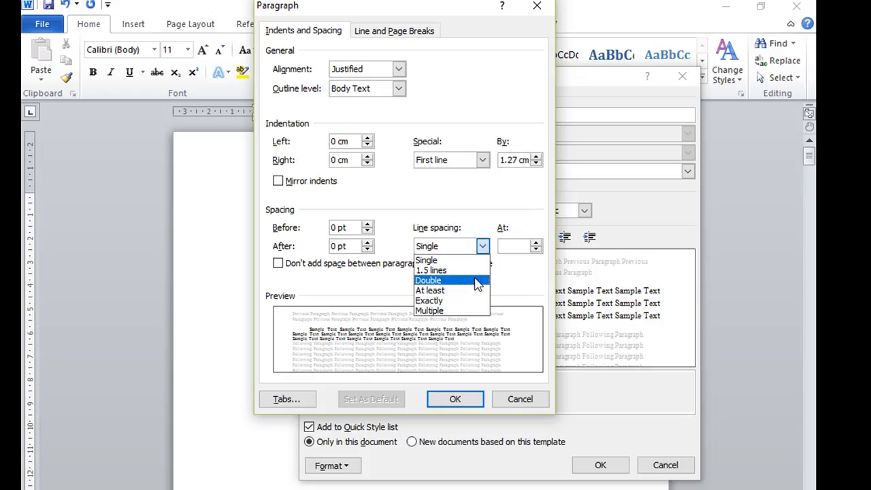
left_click(474, 280)
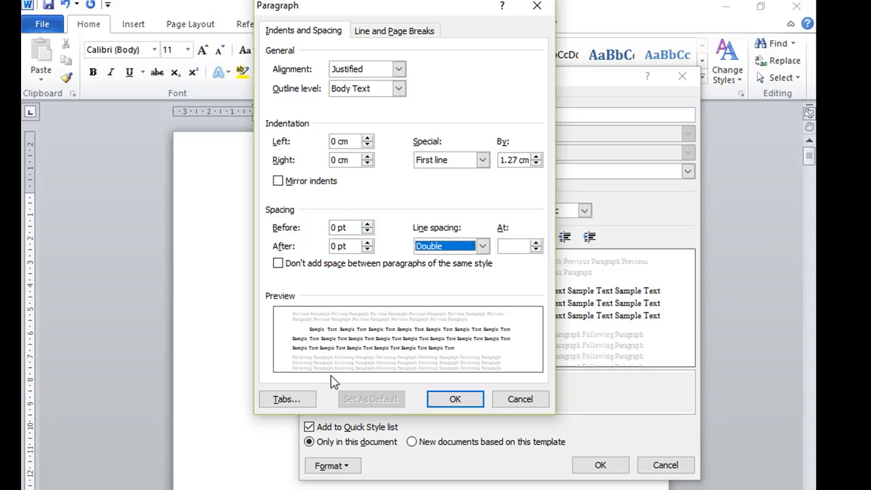
Check the tab stop settings without adding any and apply the modified Normal style to the document
left_click(306, 399)
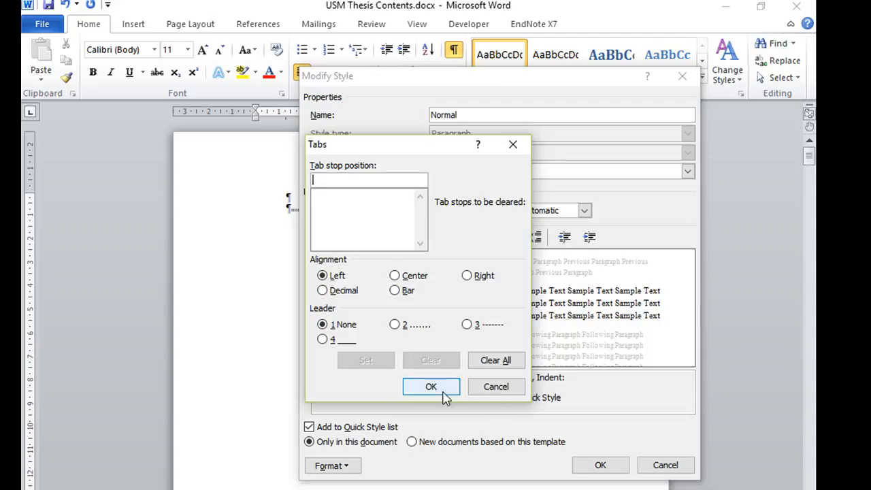
left_click(431, 388)
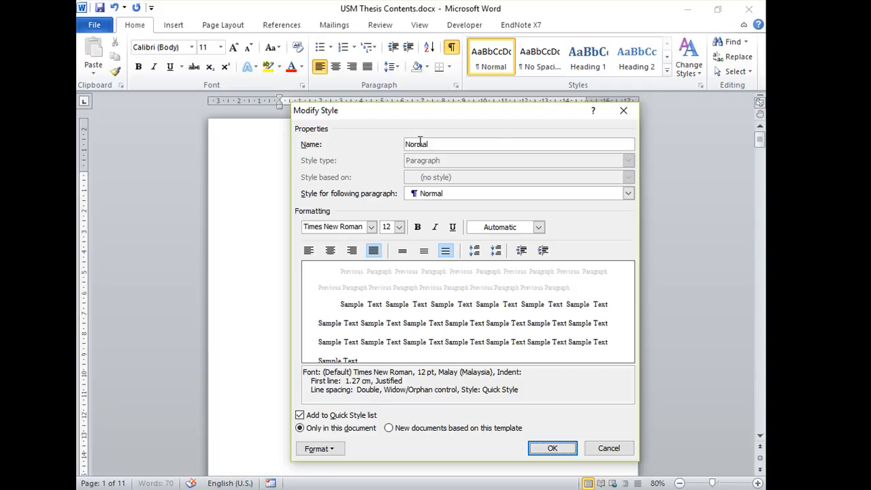
left_click_drag(458, 110, 489, 39)
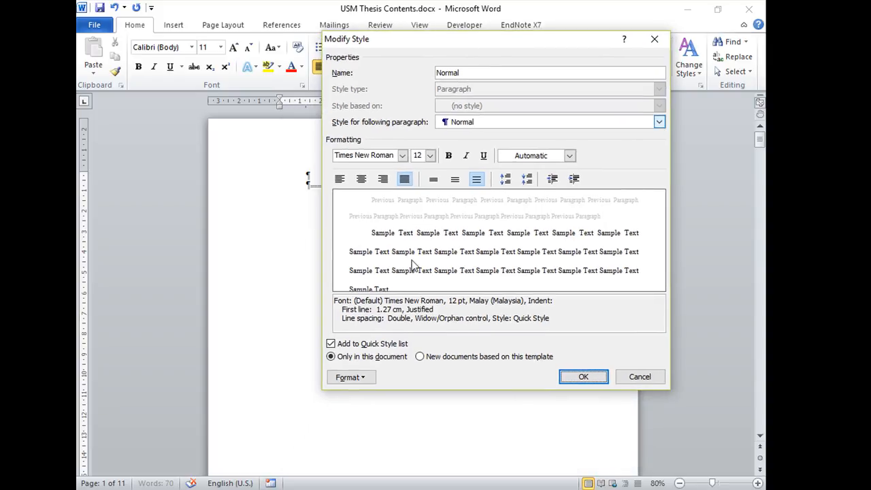
left_click(583, 377)
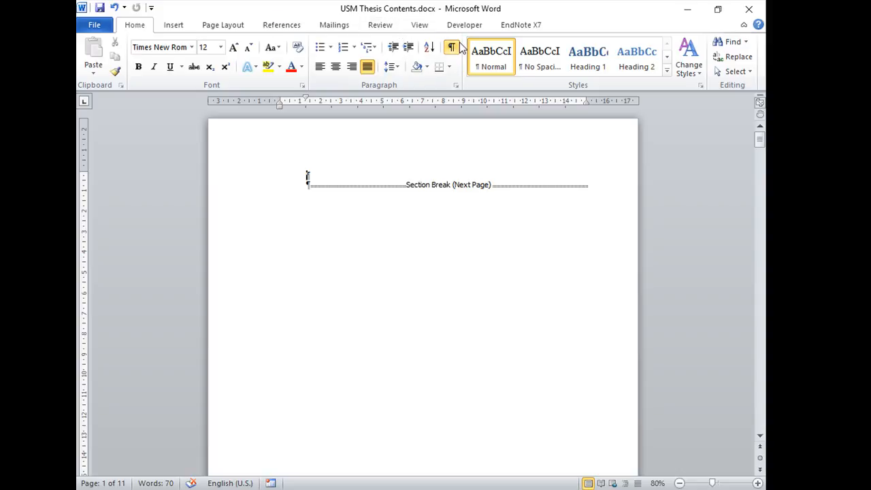
Try to generate sample text on the first page with the formula =rand(1), and clear the entered text
type("ghghgja")
key("BackSpace")
key("BackSpace")
key("BackSpace")
key("BackSpace")
type("=ran")
type("d(10")
key("BackSpace")
type(")")
key("Return")
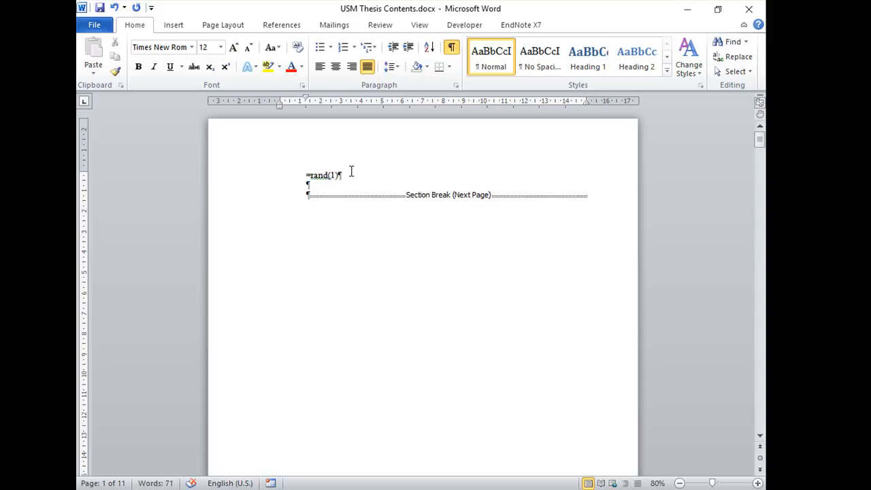
key("BackSpace")
key("BackSpace")
key("BackSpace")
key("BackSpace")
key("BackSpace")
key("BackSpace")
key("BackSpace")
key("BackSpace")
Insert the saved USM Thesis Contents quick part at the start of the first page
left_click(171, 27)
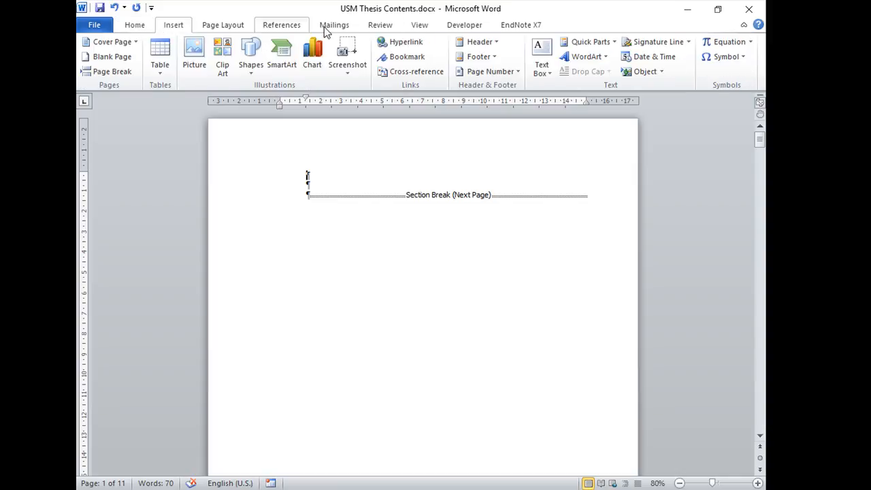
left_click(605, 45)
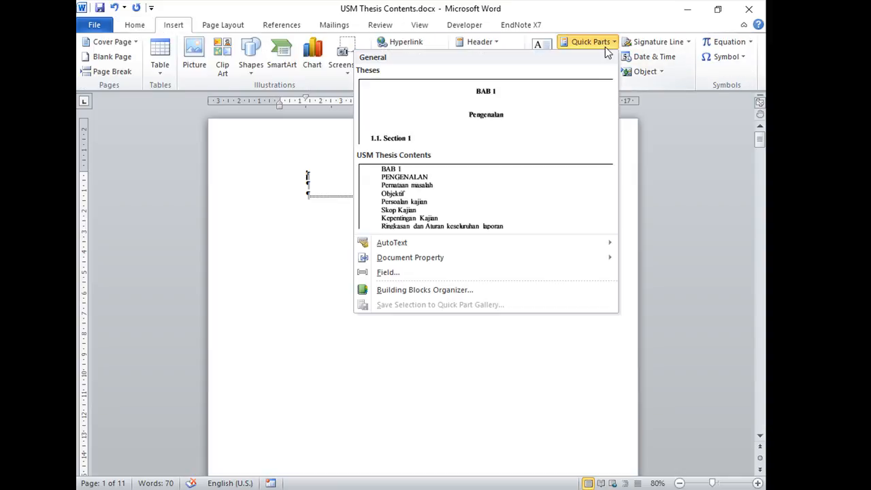
left_click(455, 202)
scroll(762, 199, "up", 6)
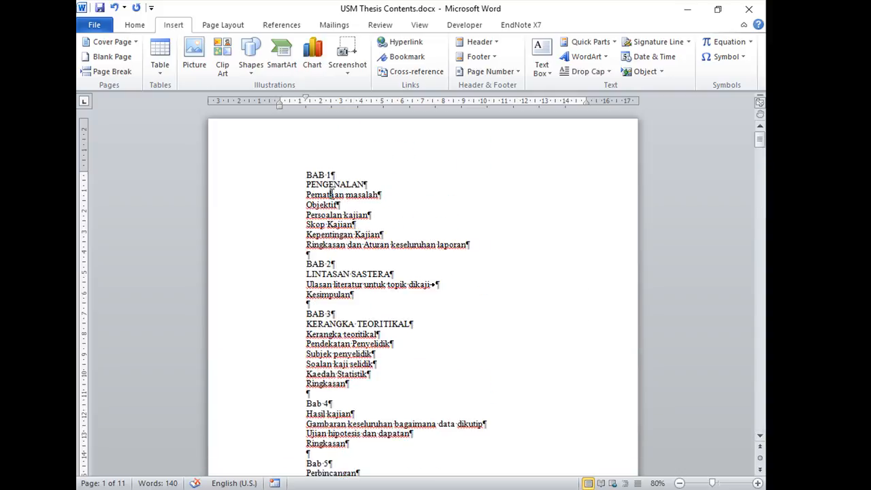
left_click(135, 24)
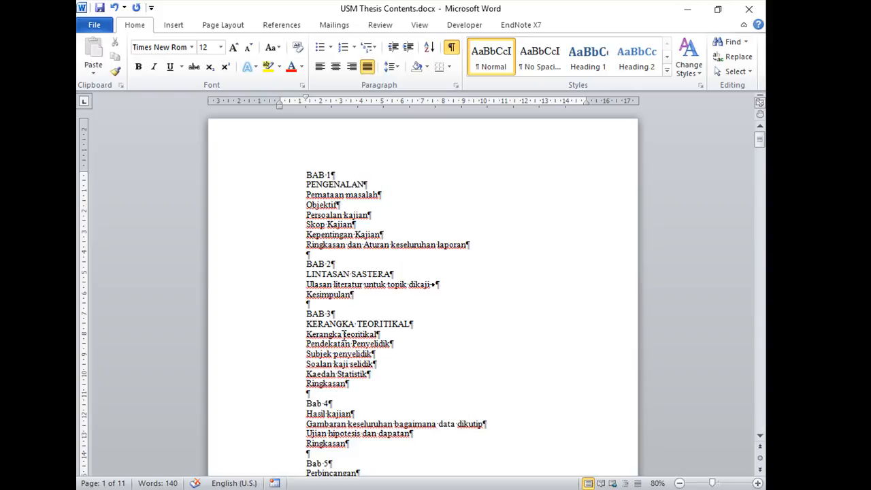
scroll(347, 345, "down", 1)
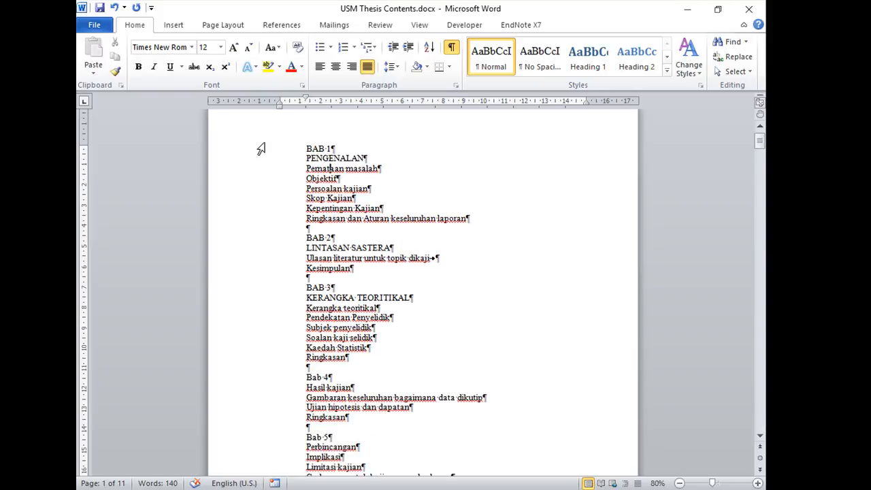
Look over the inserted chapter outline from BAB 1 to Bab 5 and undo its insertion
left_click_drag(303, 148, 325, 148)
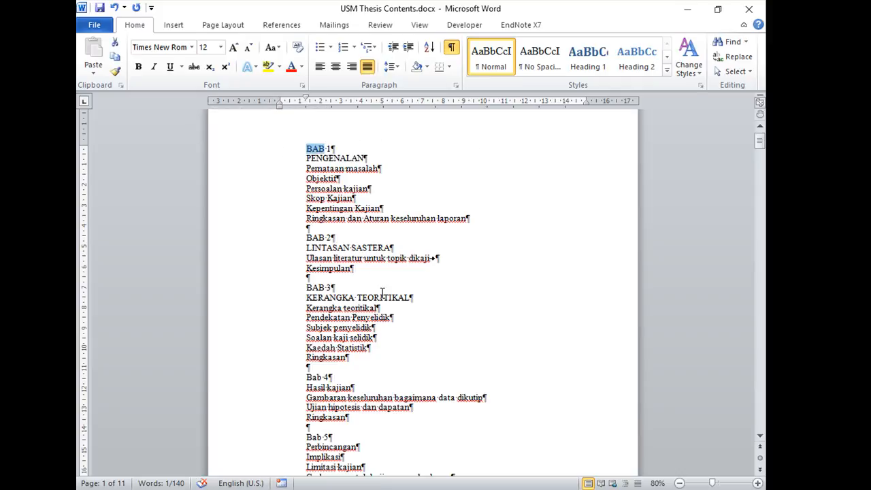
left_click(338, 158)
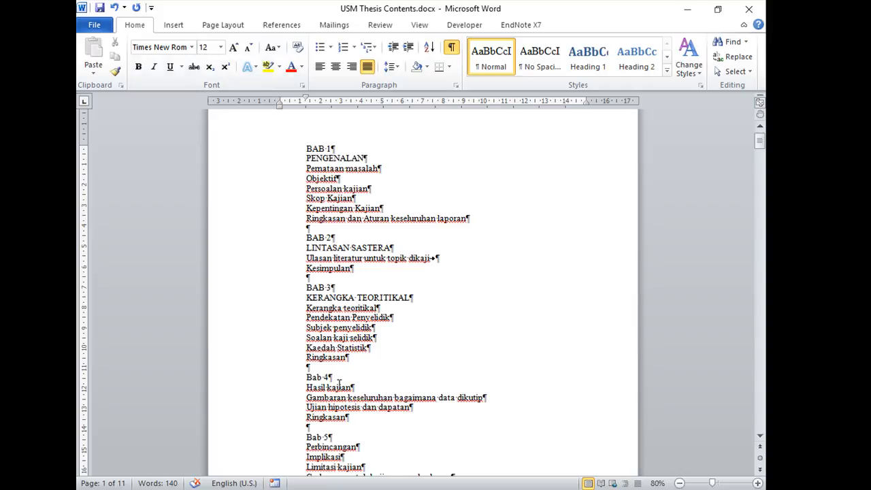
scroll(332, 435, "down", 4)
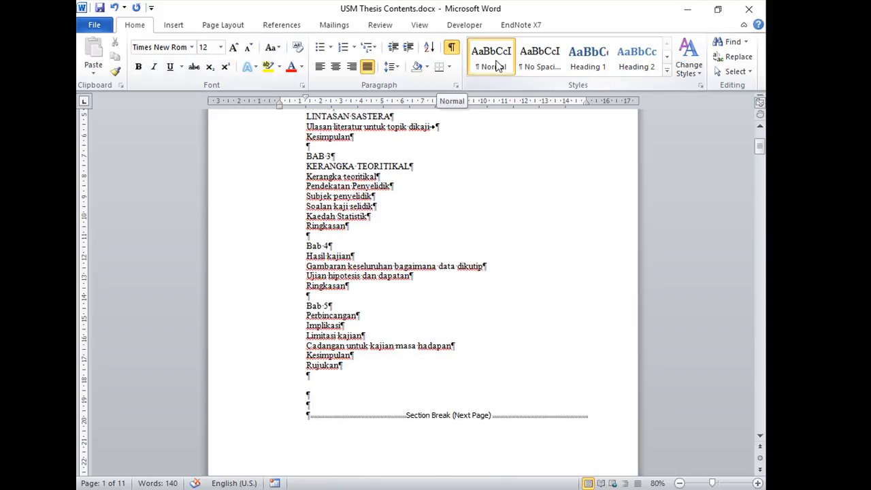
left_click(113, 7)
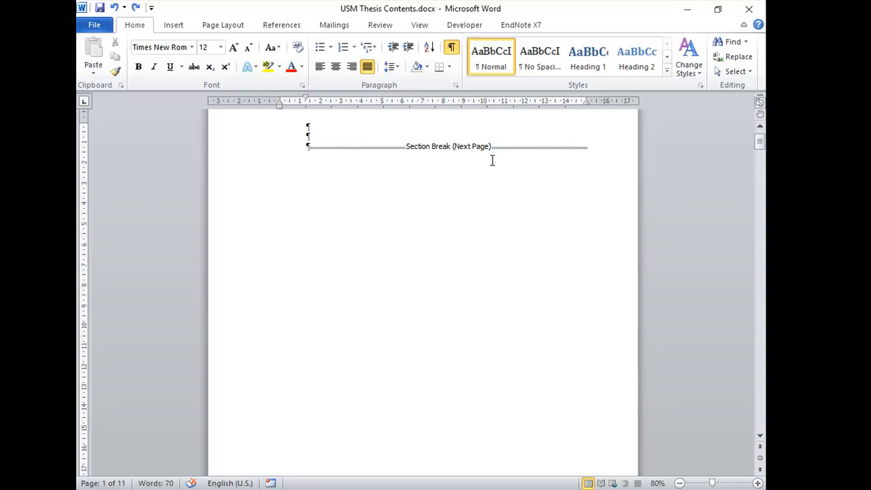
scroll(490, 160, "up", 1)
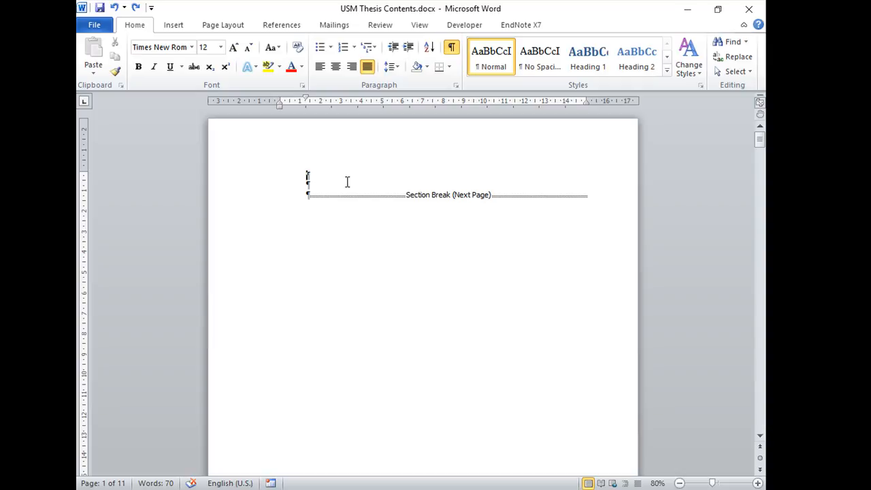
Enter the thesis title HUMAN AND MACHINE in capitals on the first page, followed by a new paragraph
type("h")
key("BackSpace")
type("HUMAN AND MACHINE")
key("Return")
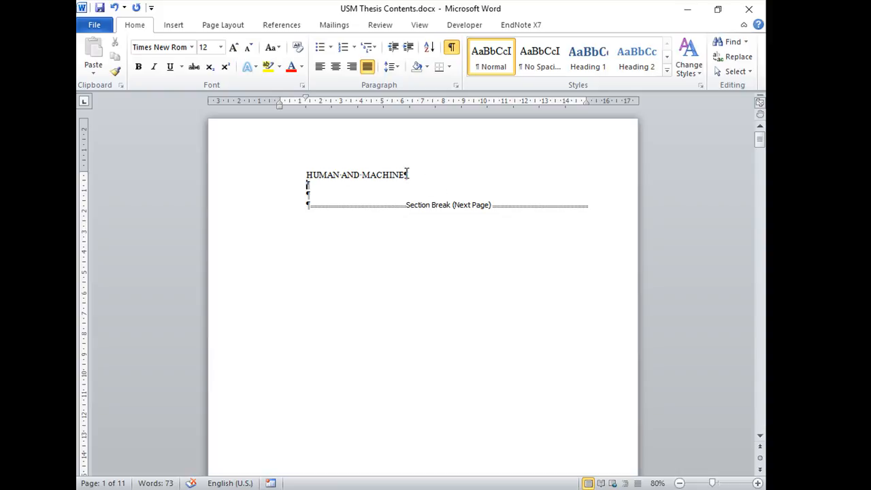
scroll(434, 177, "down", 10)
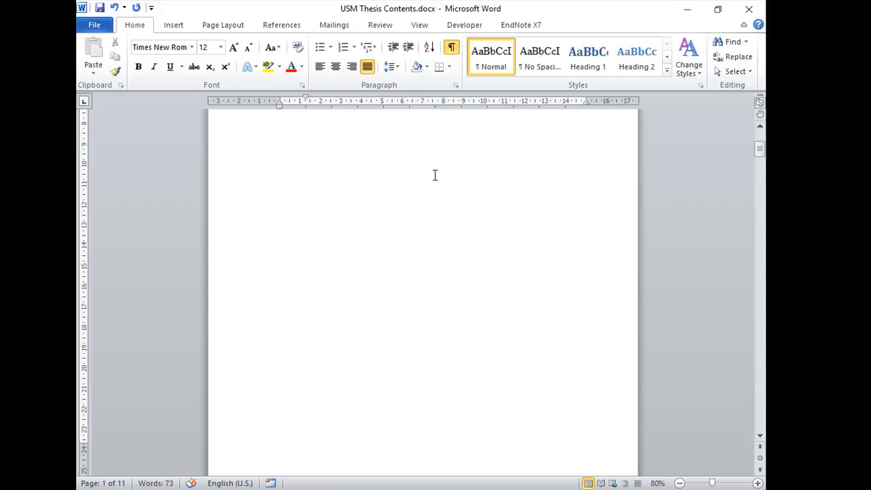
scroll(434, 177, "down", 6)
scroll(433, 179, "up", 6)
scroll(434, 180, "down", 2)
scroll(433, 180, "up", 13)
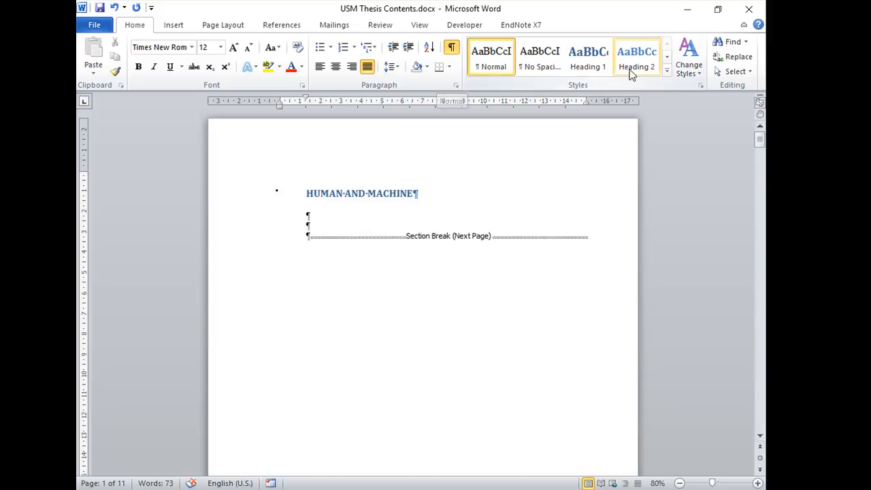
left_click(701, 85)
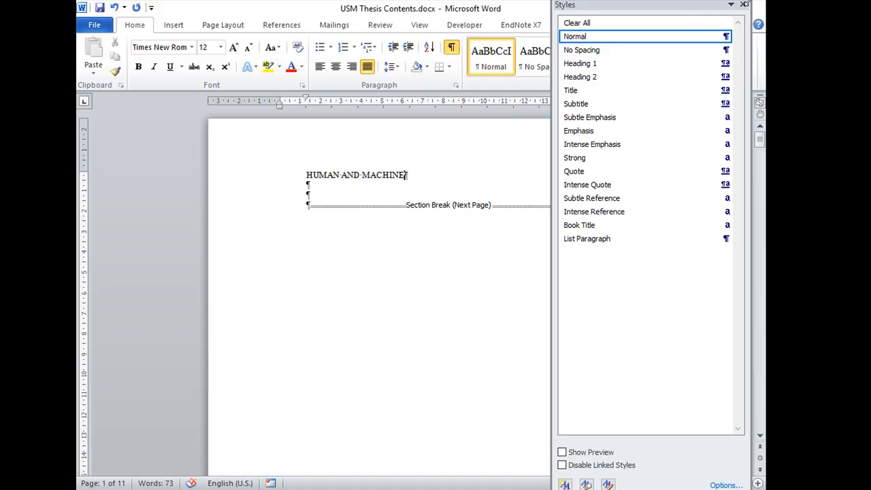
left_click_drag(749, 1, 746, 11)
left_click(740, 13)
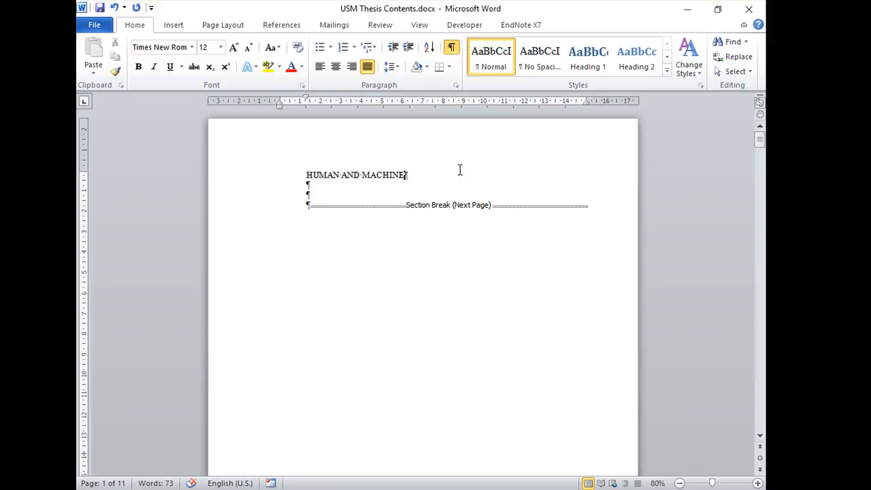
right_click(491, 69)
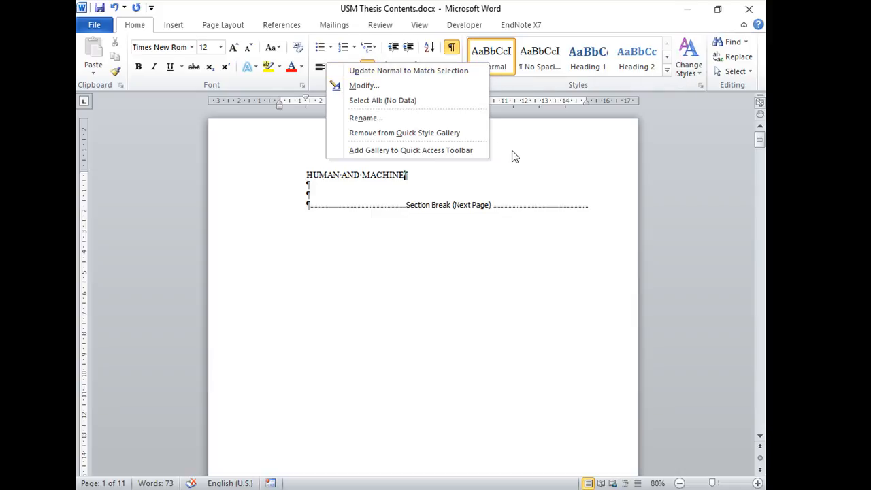
left_click(581, 150)
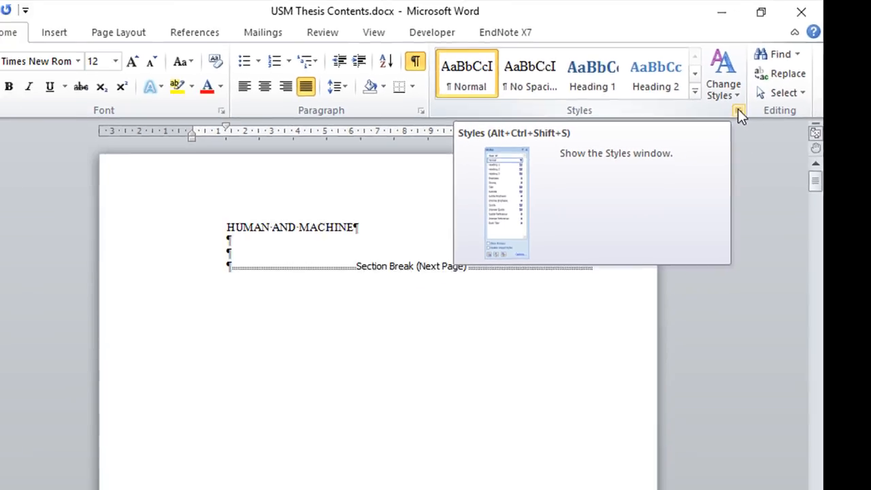
Bring the Styles window over the document and view the Normal style's formatting description
left_click(737, 111)
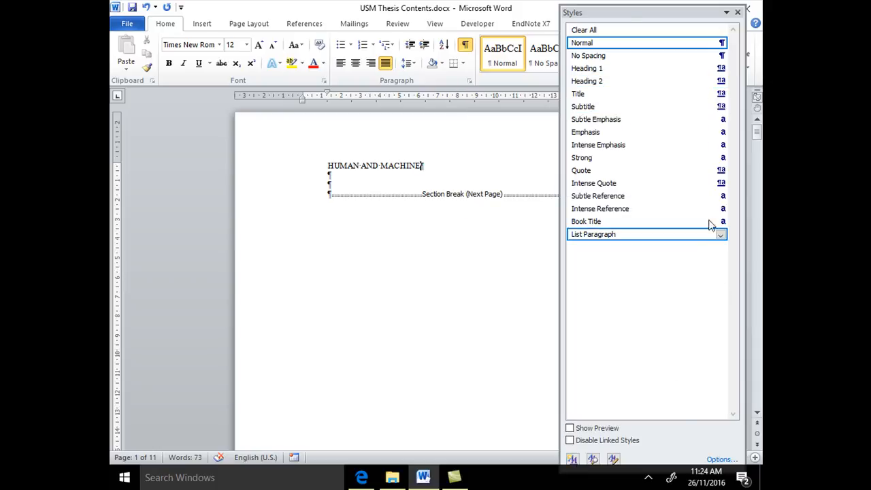
left_click_drag(619, 8, 434, 91)
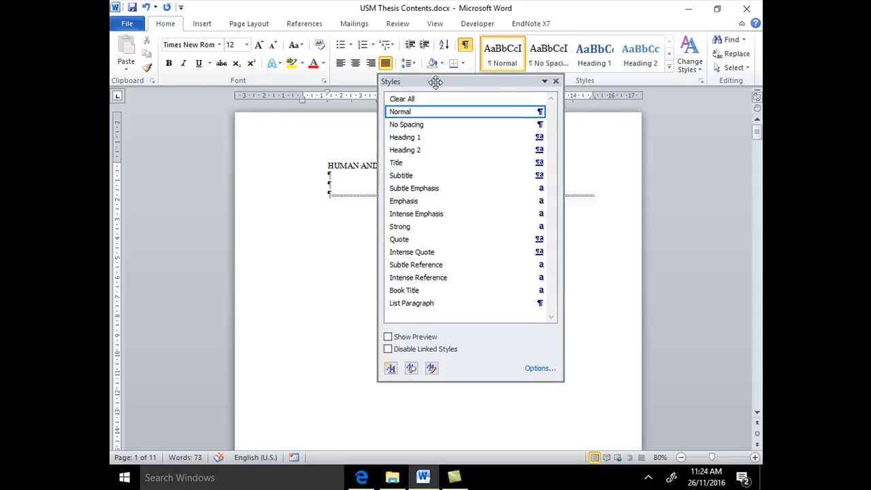
left_click(555, 81)
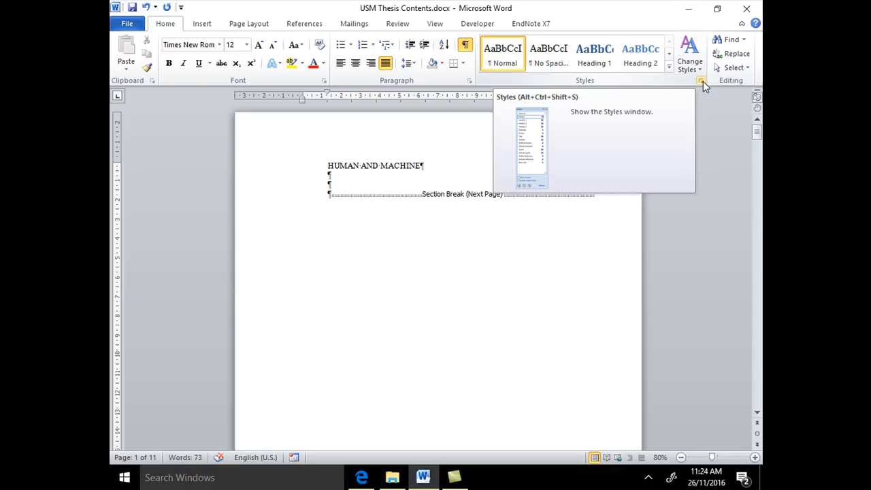
left_click(702, 81)
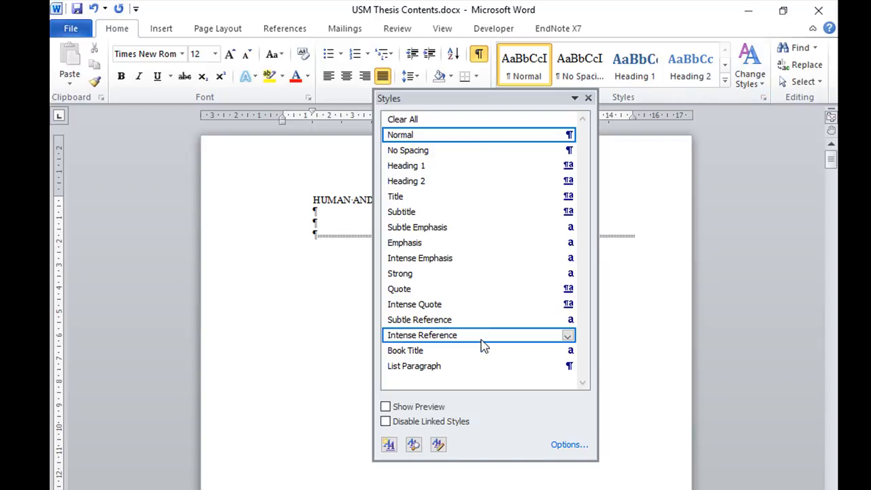
mouse_move(481, 338)
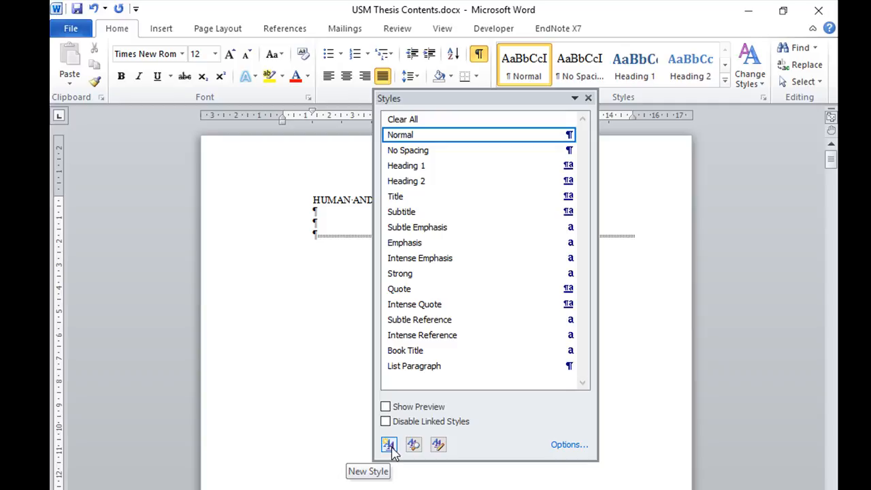
mouse_move(446, 138)
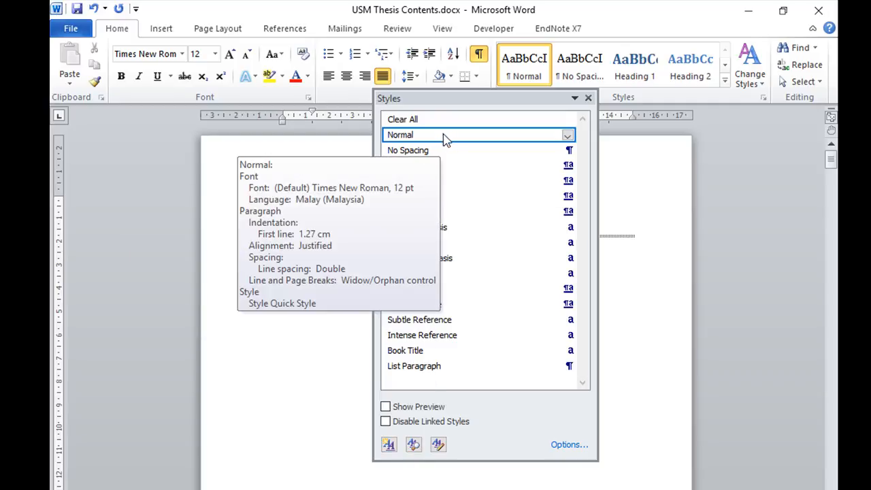
mouse_move(436, 171)
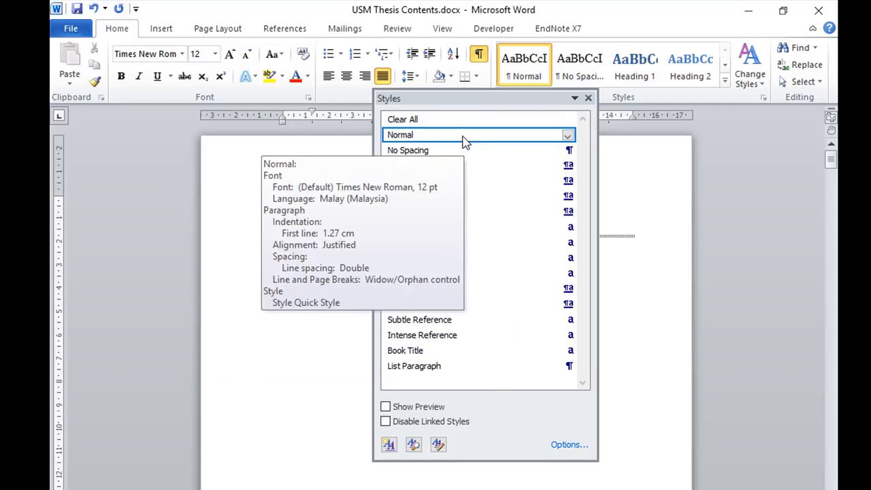
Start a new style from the title paragraph's formatting and name it TAJUK
left_click(434, 139)
left_click(389, 446)
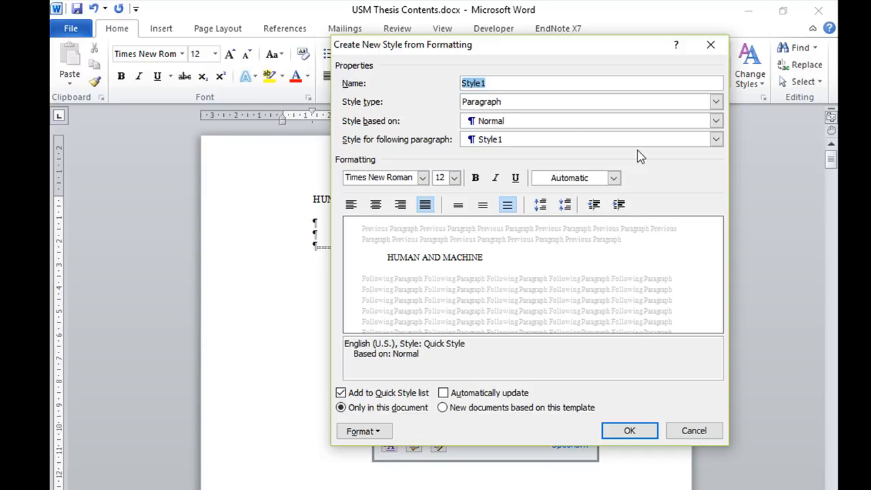
left_click(520, 83)
key("BackSpace")
key("BackSpace")
key("BackSpace")
key("BackSpace")
key("BackSpace")
key("BackSpace")
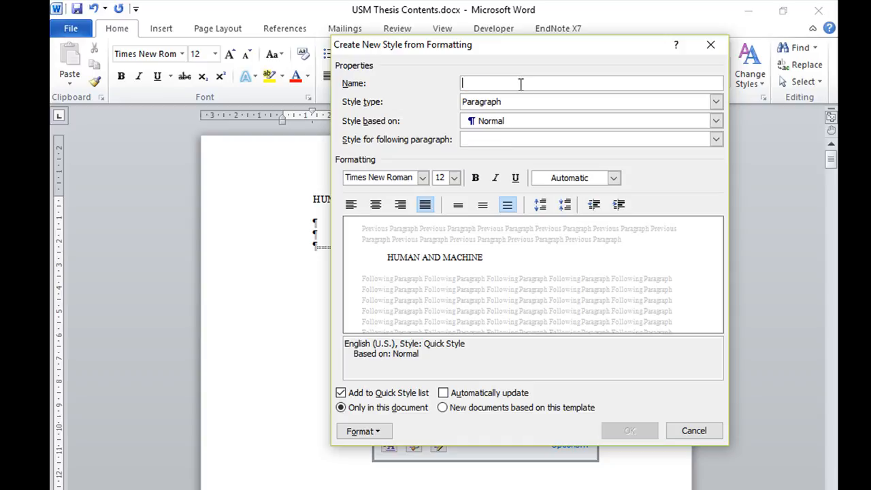
type("TAJUK")
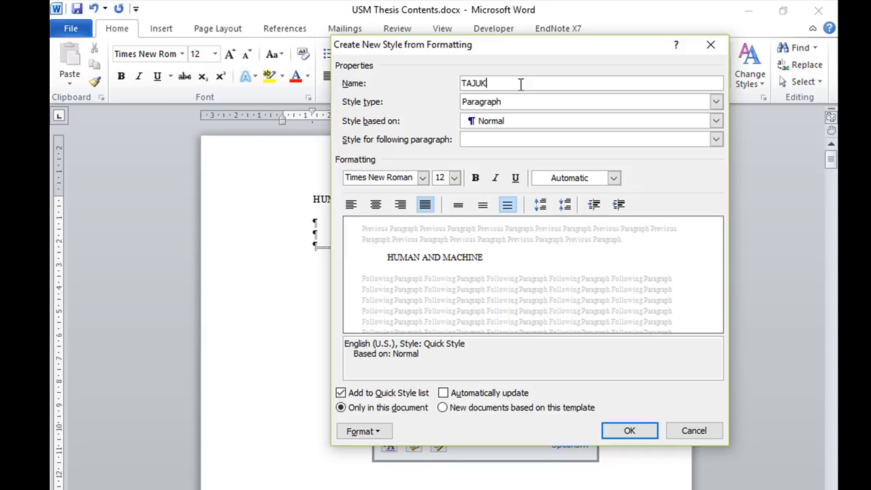
Check the new style's type, base style and following-paragraph style, keeping Paragraph, Normal and TAJUK
left_click(715, 102)
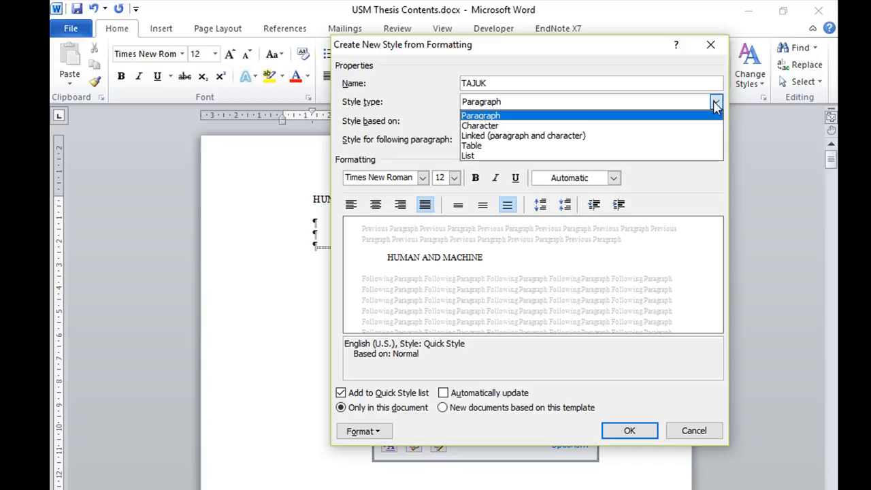
left_click(716, 103)
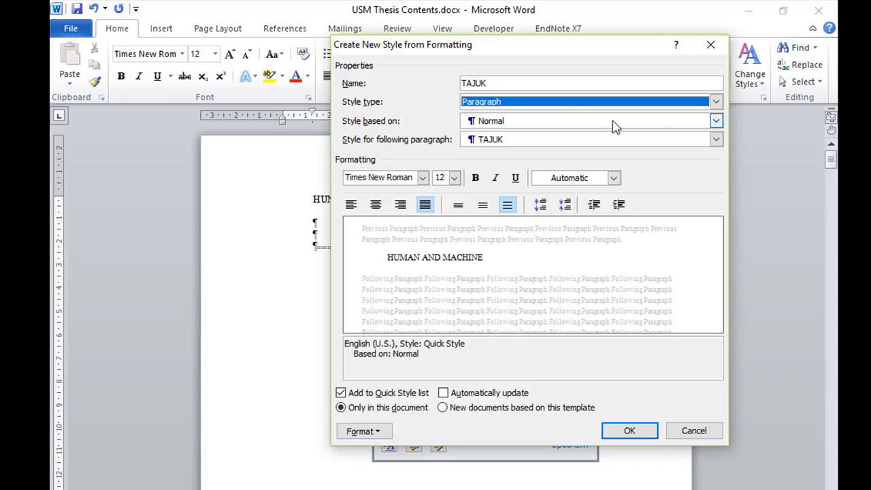
left_click(716, 121)
left_click(716, 121)
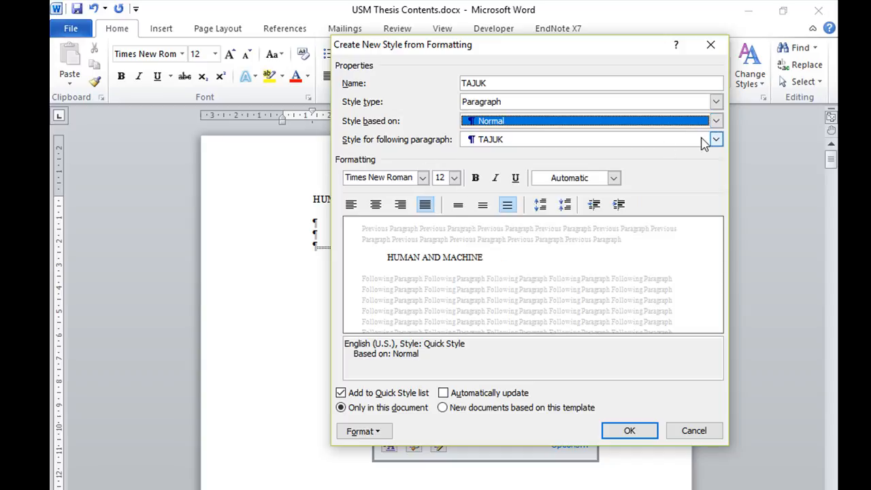
left_click(716, 140)
left_click(715, 140)
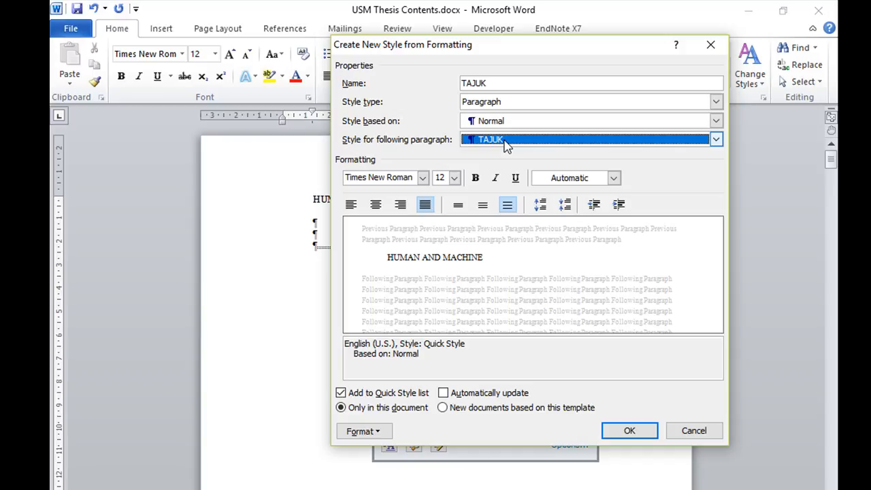
Center the TAJUK style and set its font size to 14 pt, keeping the Automatic font colour
left_click(376, 207)
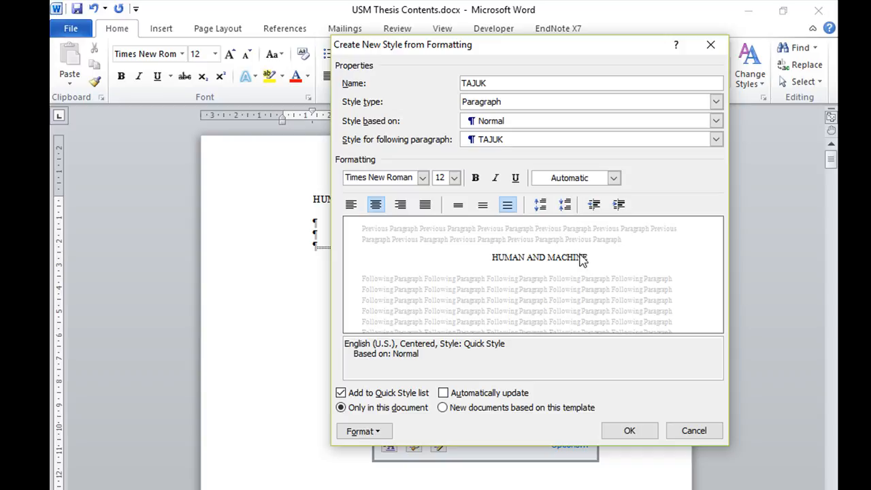
left_click(453, 178)
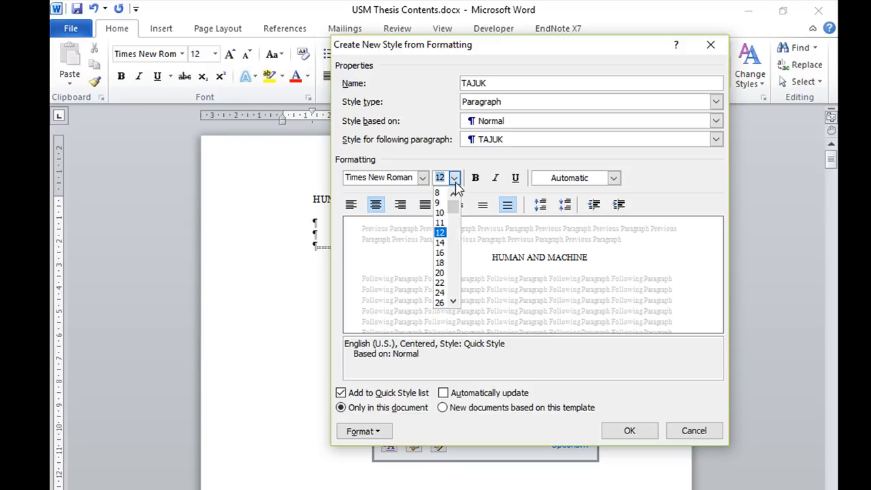
left_click(441, 243)
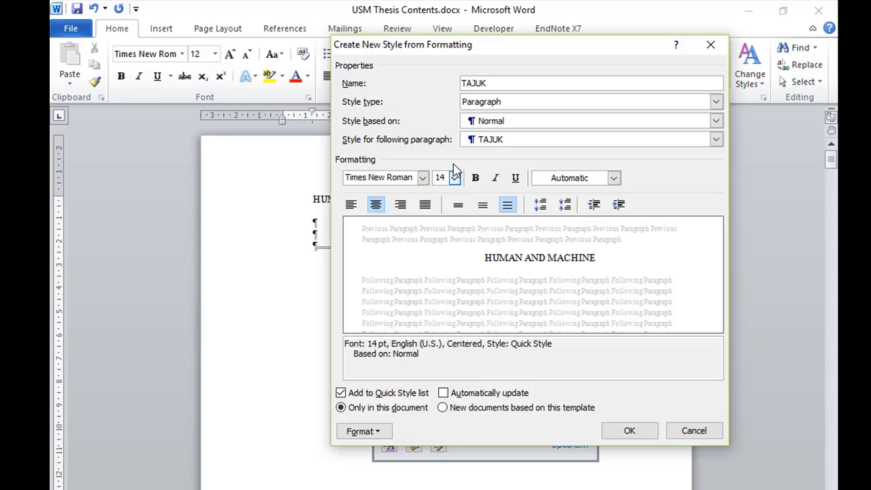
left_click(613, 177)
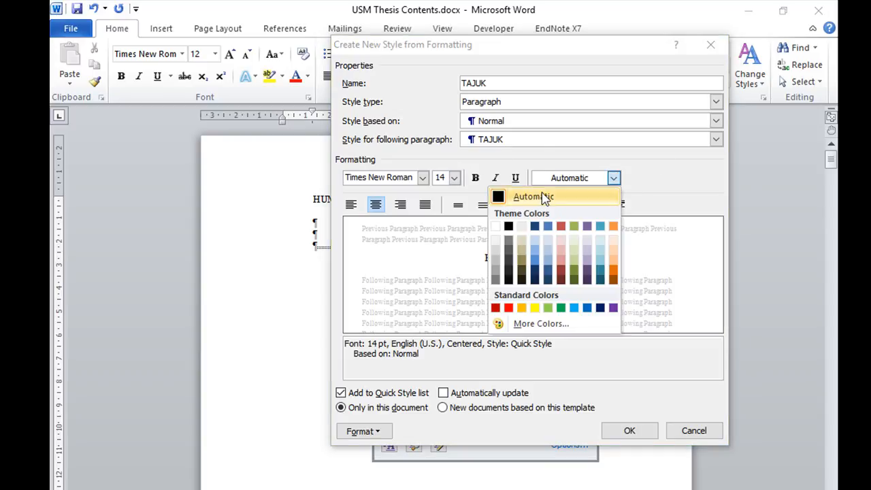
left_click(665, 167)
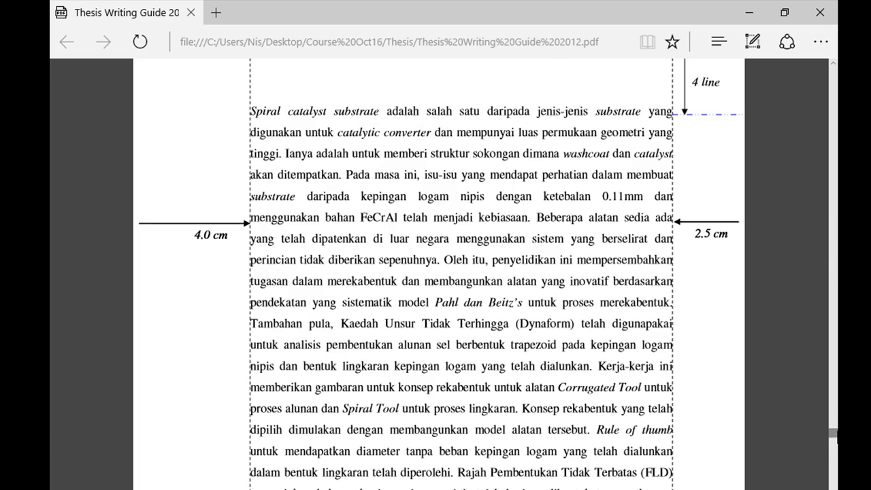
Switch to the Thesis Writing Guide PDF in the browser and find the sample title page in Appendix C3
scroll(835, 435, "up", 2)
left_click_drag(835, 436, 832, 388)
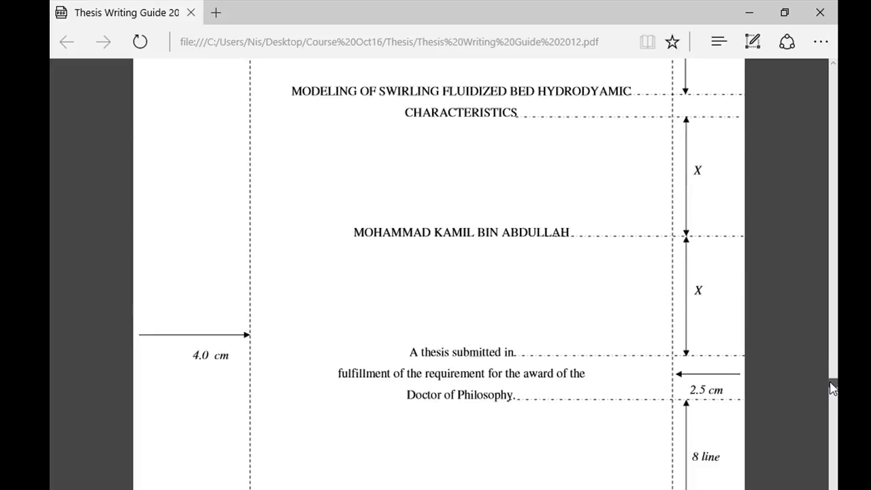
left_click_drag(832, 388, 831, 383)
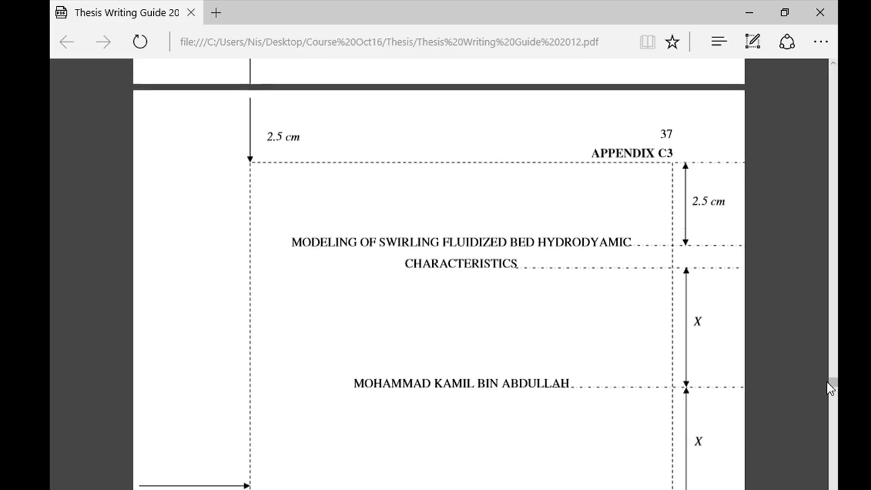
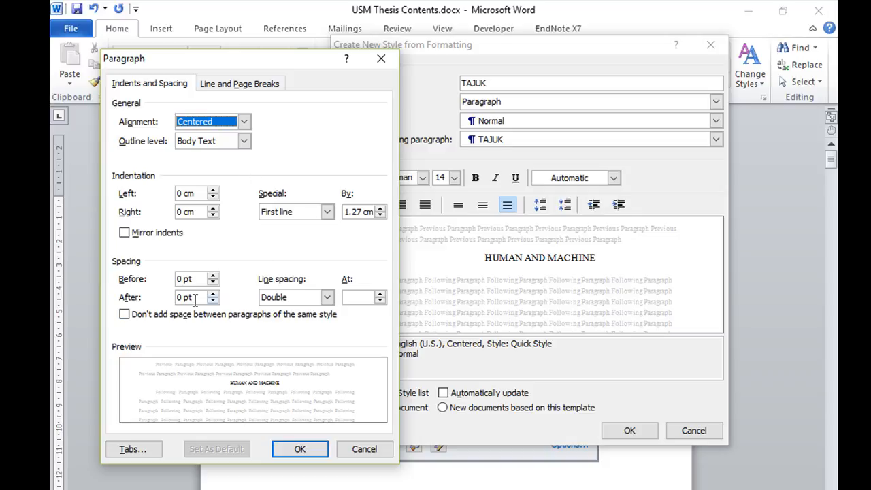
Set the TAJUK style's special indentation to (none) and its line spacing to Single
left_click(328, 213)
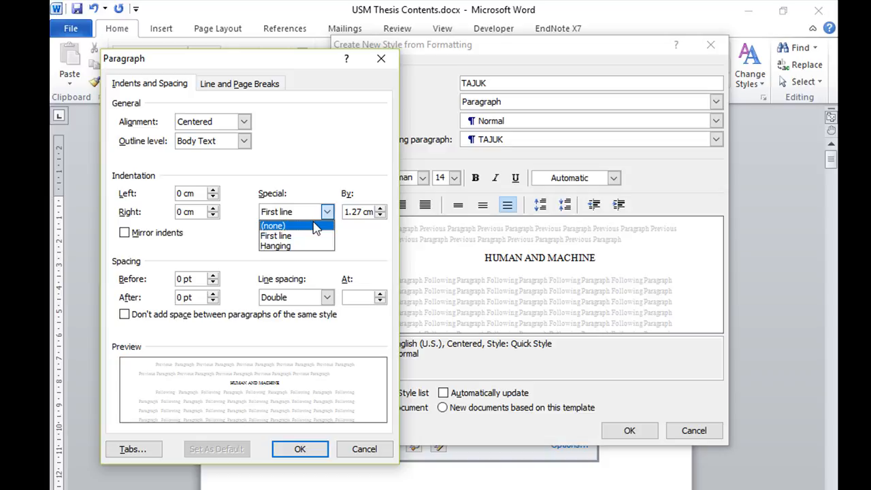
left_click(315, 226)
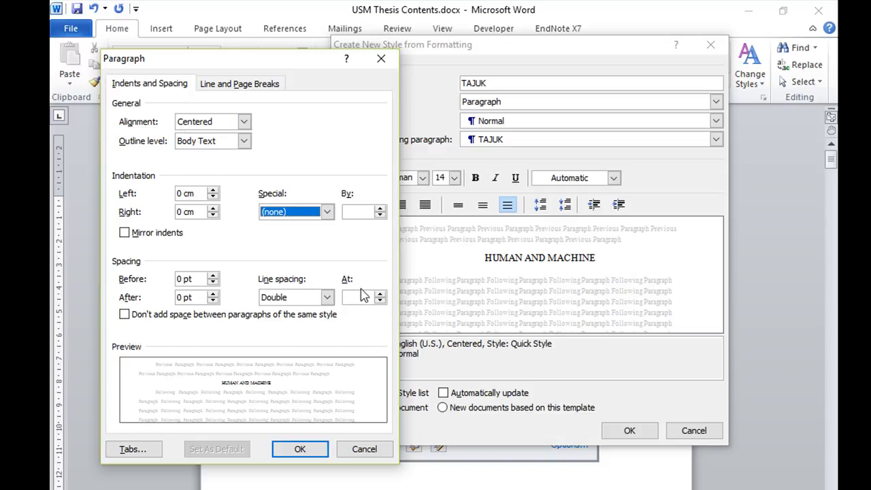
left_click(328, 300)
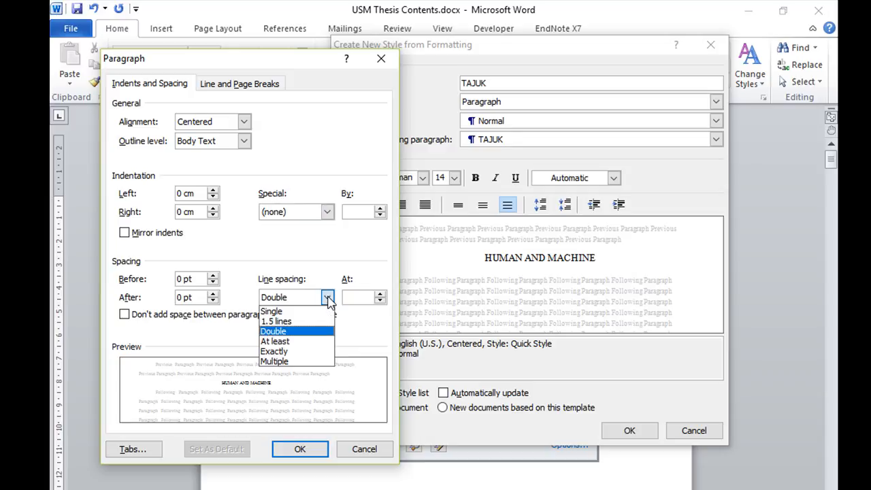
left_click(303, 313)
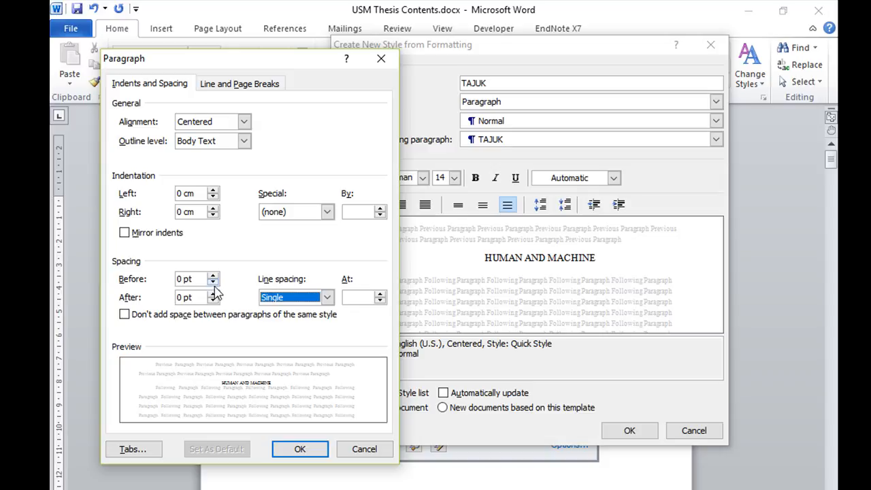
Set the TAJUK style's spacing before the paragraph to 60 pt
left_click(213, 279)
left_click(214, 279)
left_click(214, 279)
left_click(215, 279)
left_click(215, 278)
left_click(214, 276)
left_click(214, 276)
left_click(215, 276)
left_click(214, 276)
left_click(215, 276)
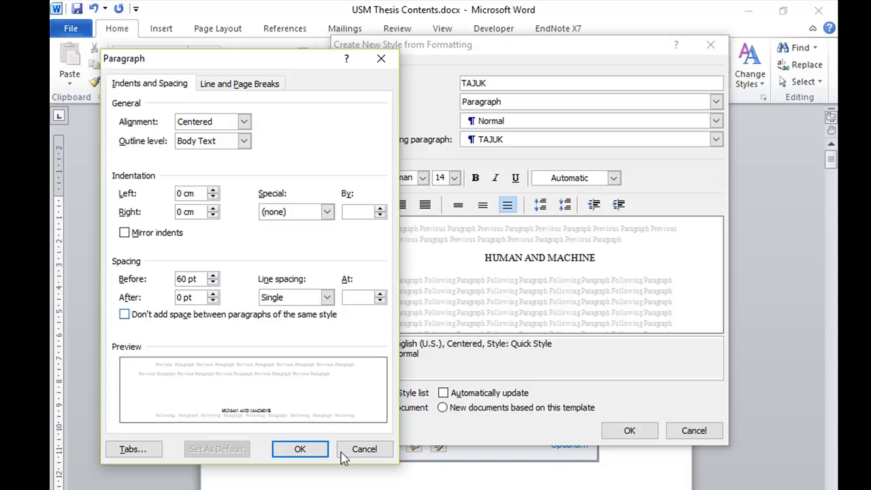
Switch to the Thesis Writing Guide PDF, check the spacing on the Appendix C3 sample title page, and return to the Word document
mouse_move(467, 489)
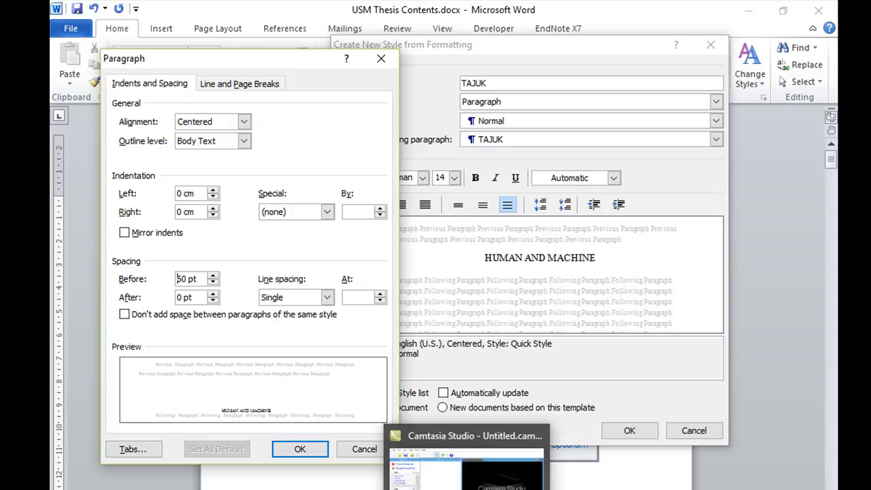
left_click(388, 487)
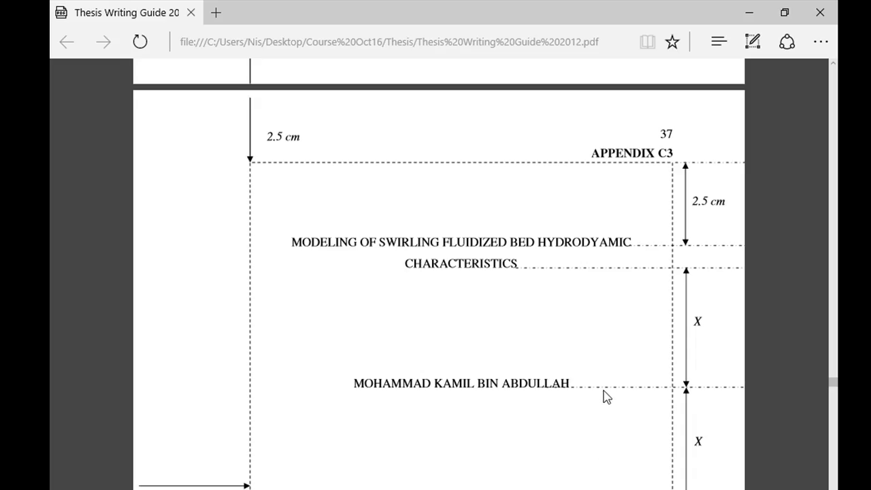
scroll(606, 396, "down", 4)
scroll(606, 396, "up", 3)
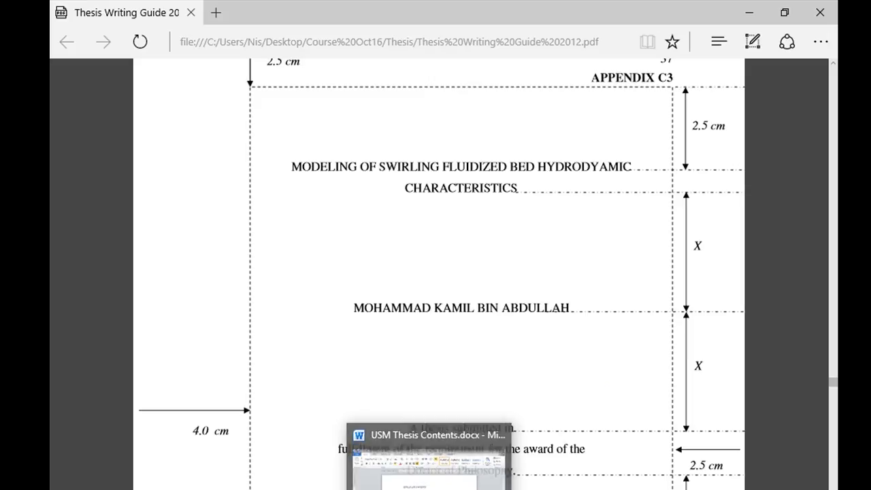
left_click(431, 485)
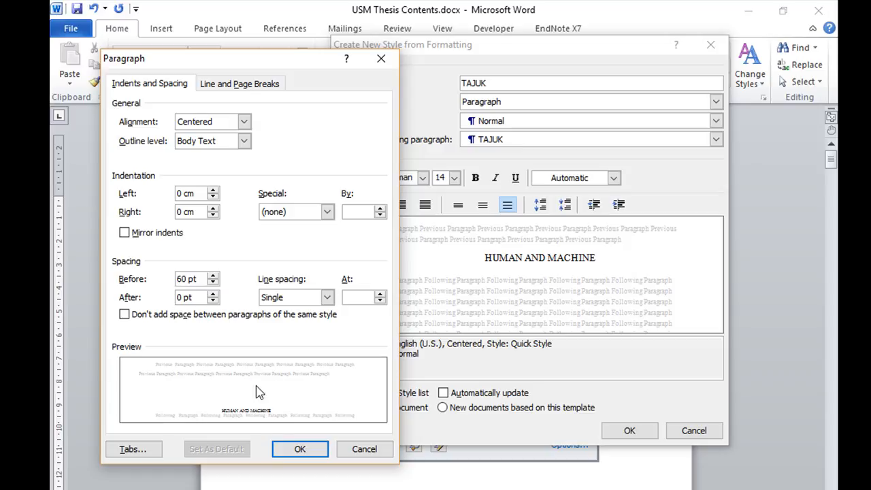
Accept the paragraph settings, create the TAJUK style, check its formatting summary and close the styles list
left_click(315, 453)
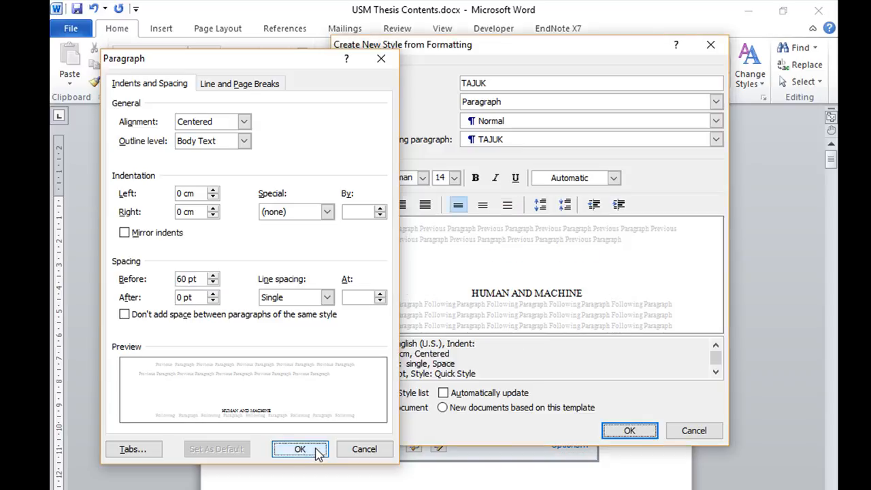
left_click(315, 452)
left_click(630, 431)
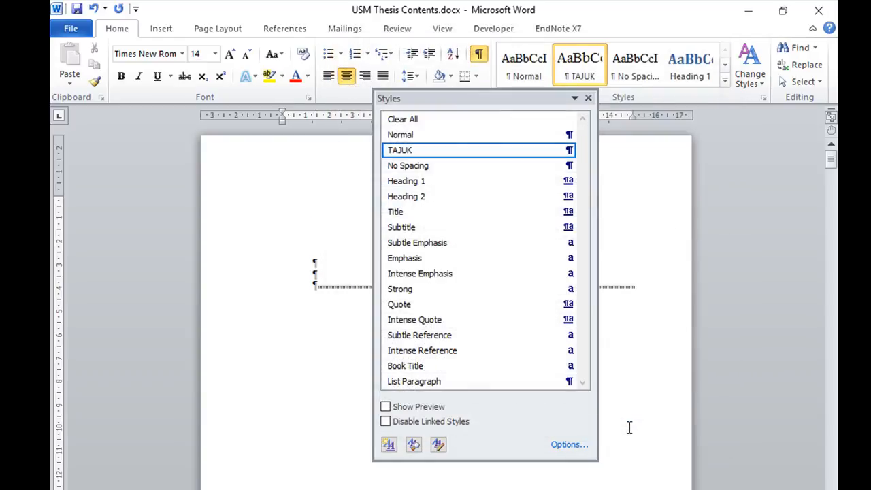
mouse_move(430, 157)
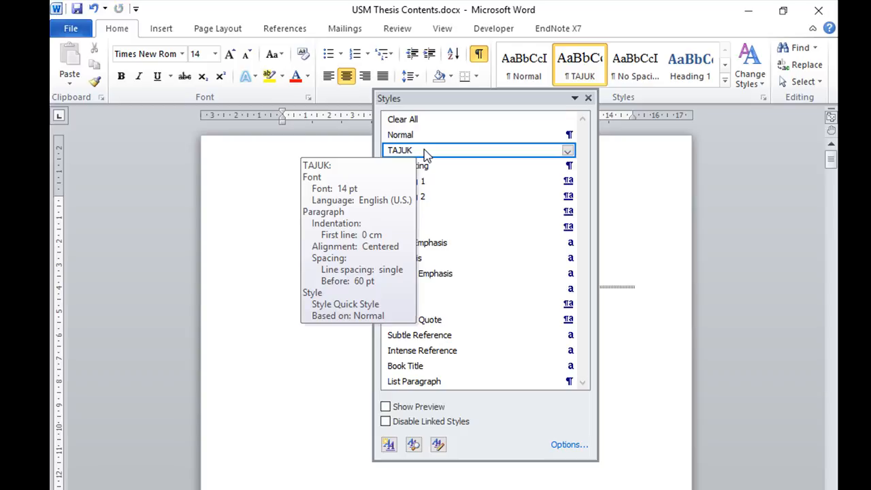
left_click(683, 202)
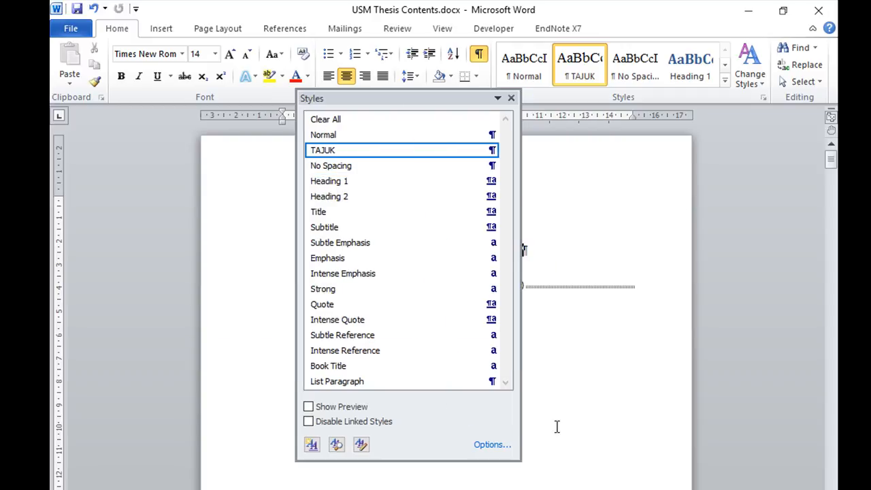
left_click(511, 98)
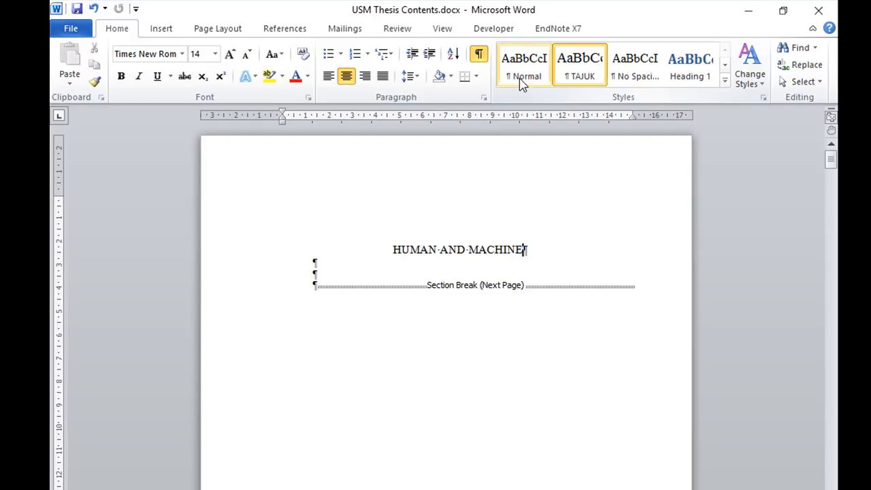
Apply the TAJUK style to the HUMAN AND MACHINE title and enlarge the page view
left_click(576, 68)
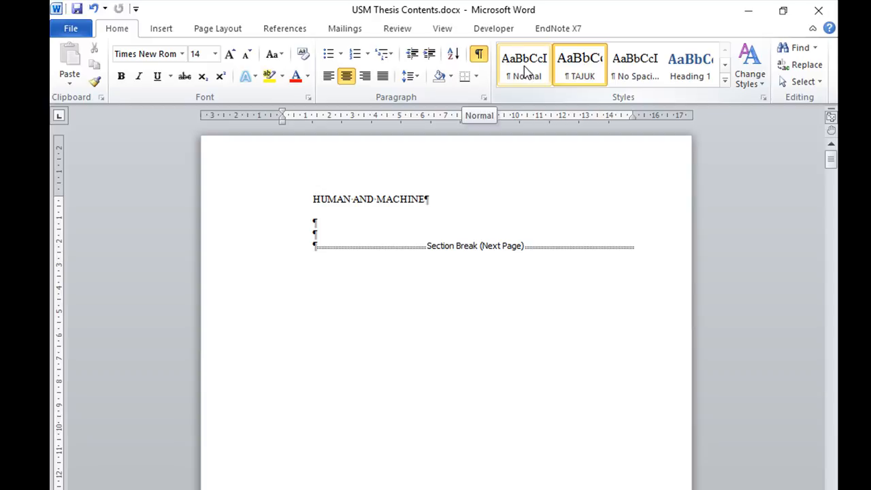
left_click(574, 70)
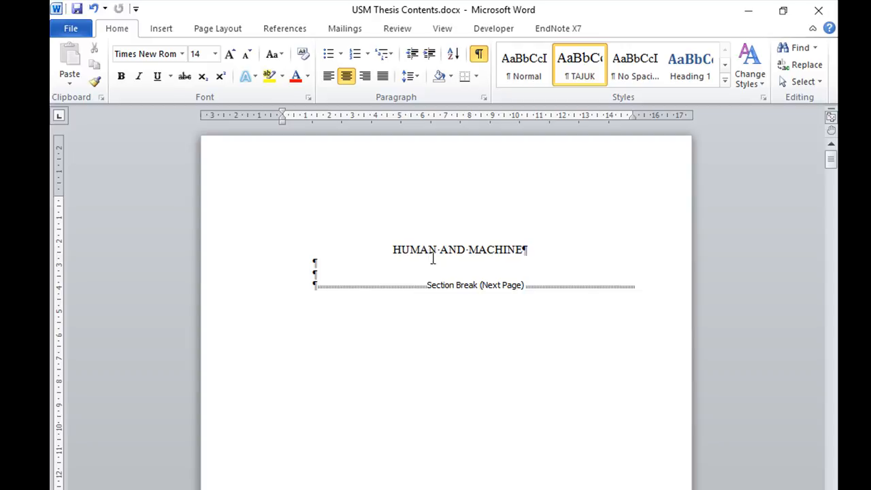
key("alt+Tab")
scroll(708, 339, "up", 3)
scroll(446, 300, "up", 5)
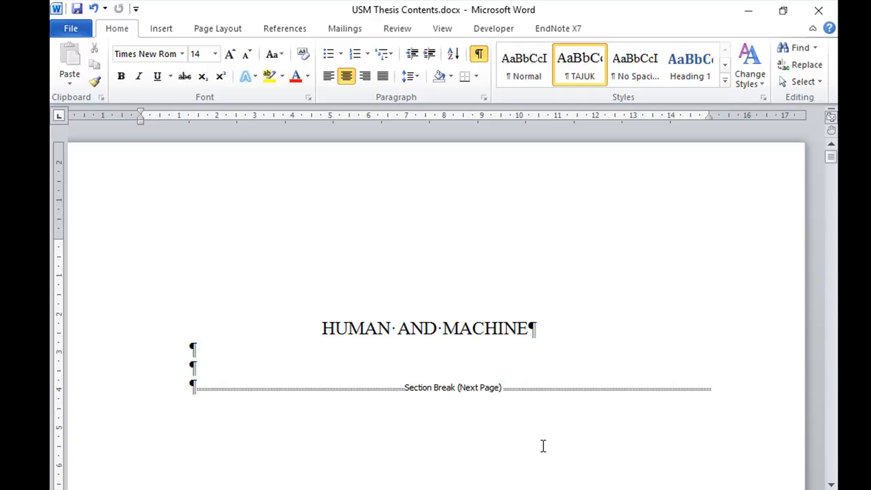
Add the author's full name in capitals as a new paragraph under the title, following the sample title page in the guide
key("Return")
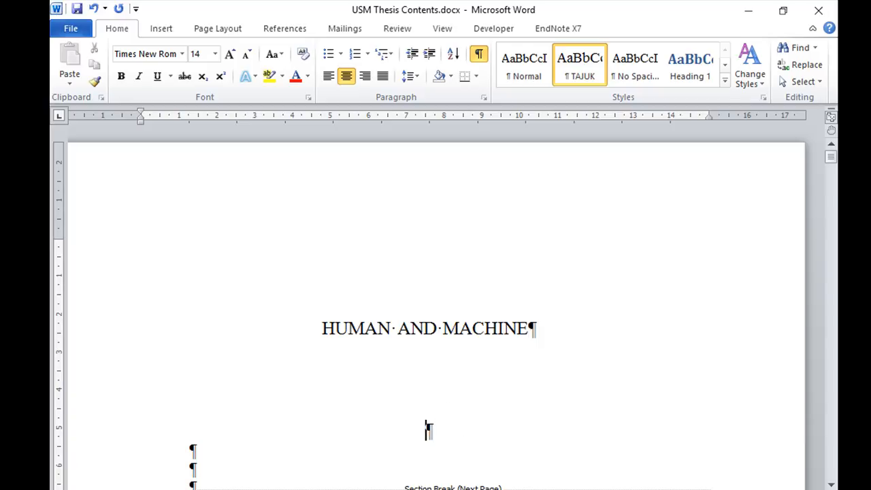
left_click(402, 488)
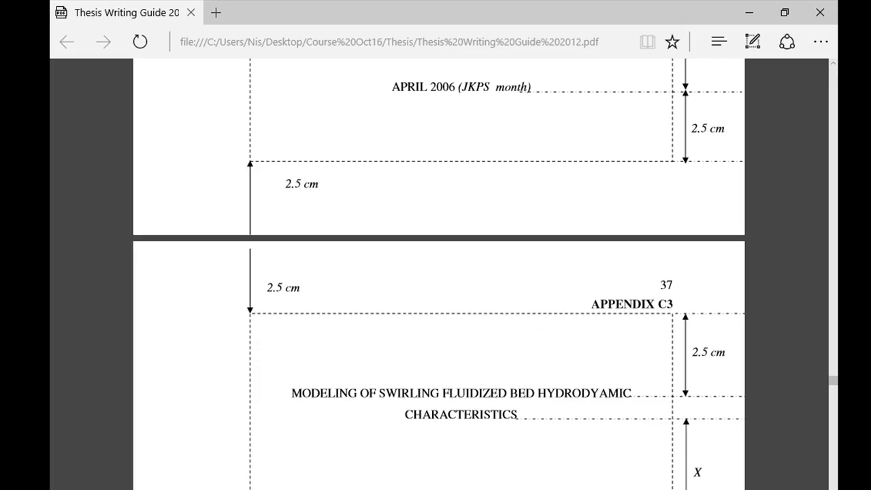
scroll(663, 333, "up", 1)
scroll(663, 343, "down", 3)
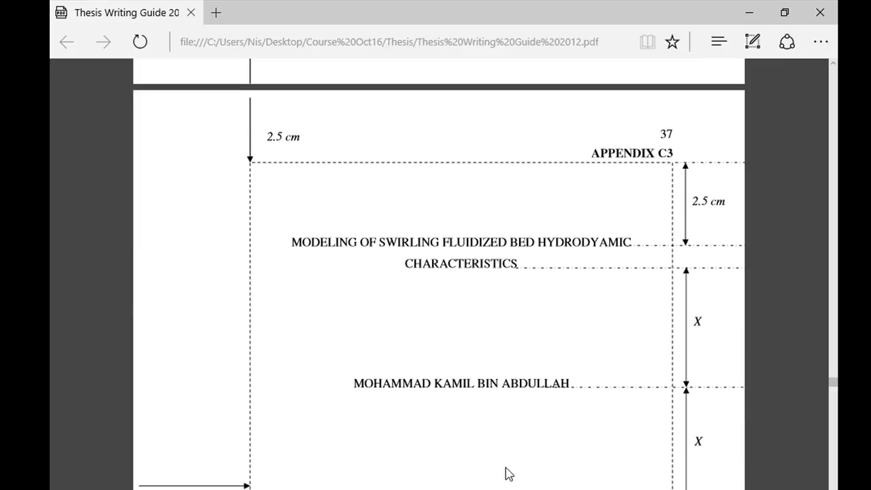
key("alt+Tab")
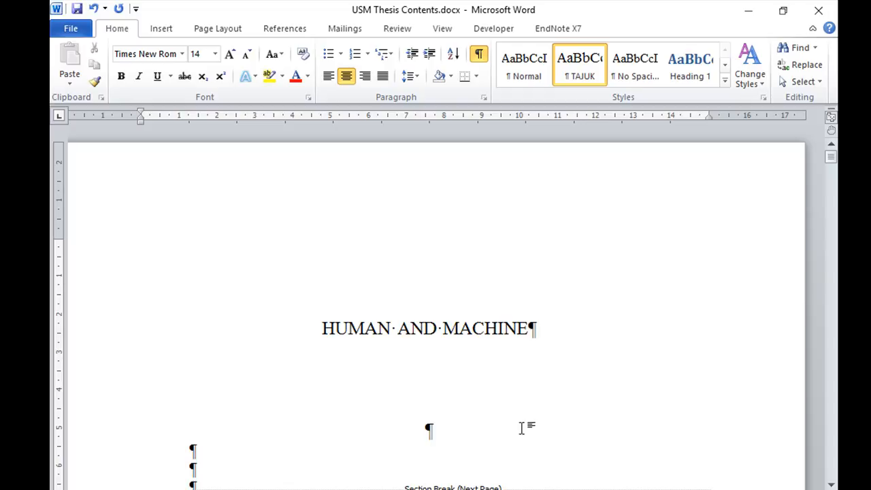
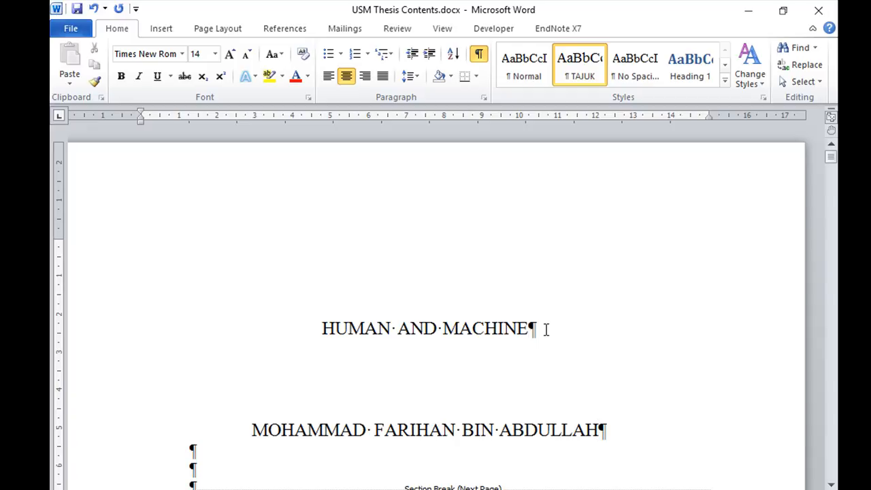
Add an empty TAJUK paragraph below the author's name
scroll(582, 328, "down", 1)
scroll(582, 328, "down", 1)
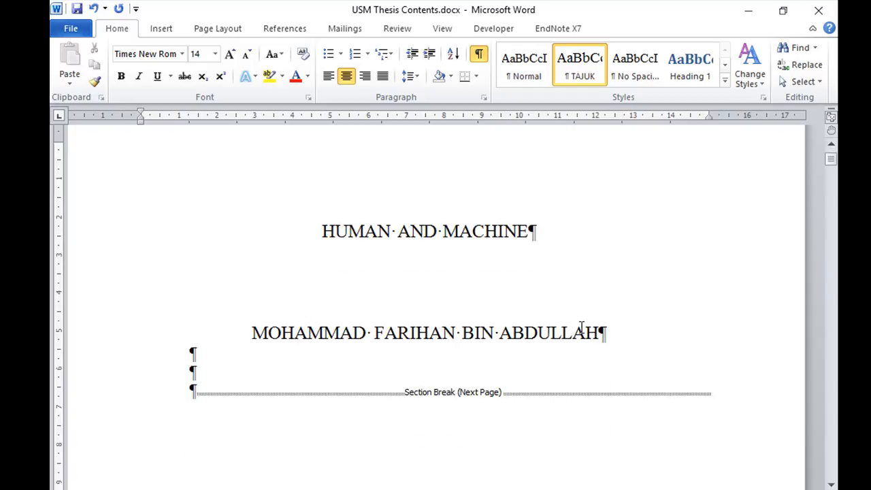
scroll(582, 328, "down", 1)
scroll(582, 328, "down", 2)
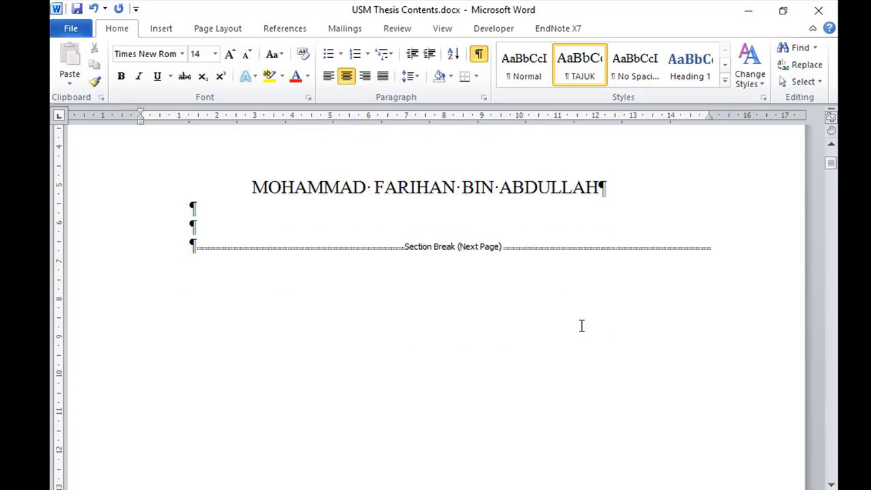
scroll(581, 326, "up", 2)
key("Return")
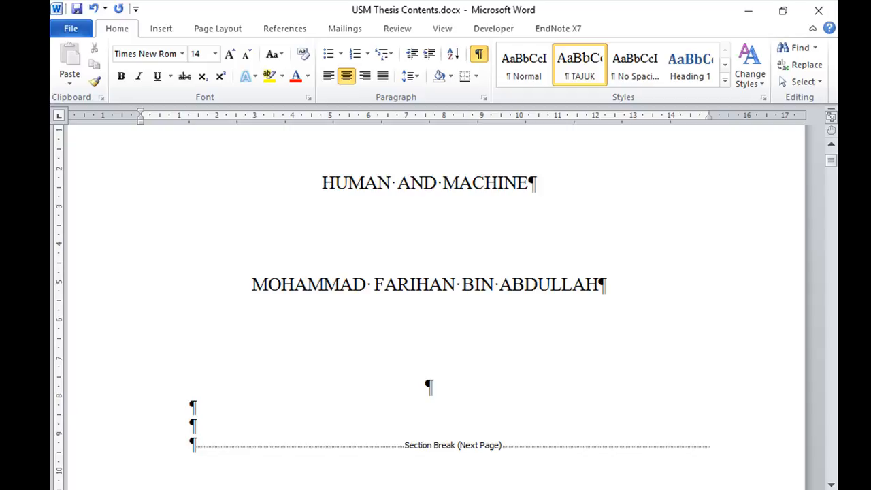
Check the thesis statement, faculty and date lines of the sample title page in the guide PDF, and return to the Word document
key("alt+Tab")
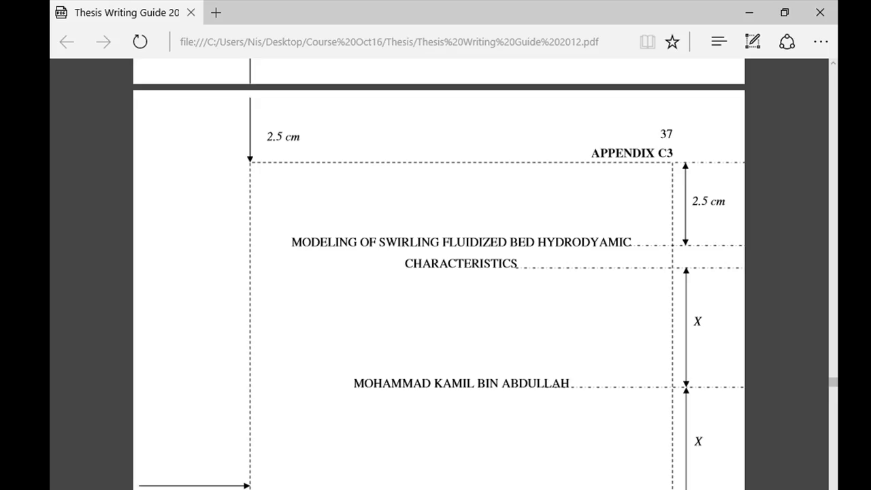
scroll(307, 364, "down", 3)
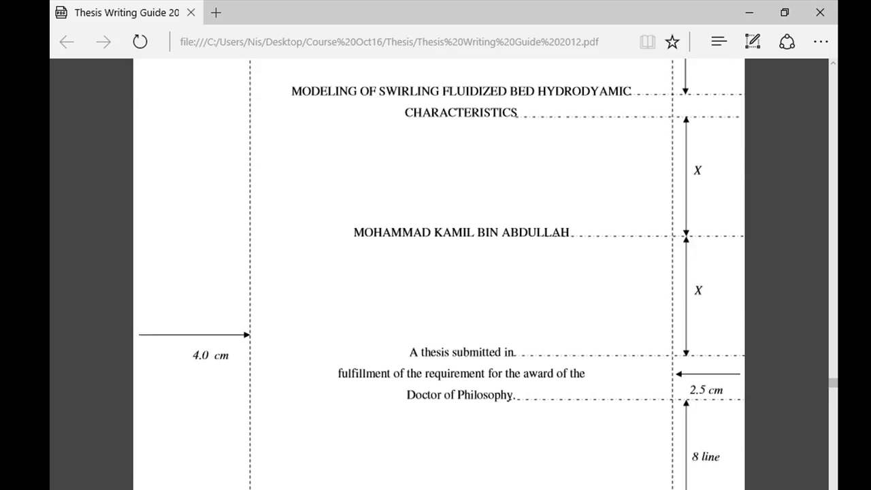
scroll(599, 487, "down", 5)
scroll(597, 487, "up", 1)
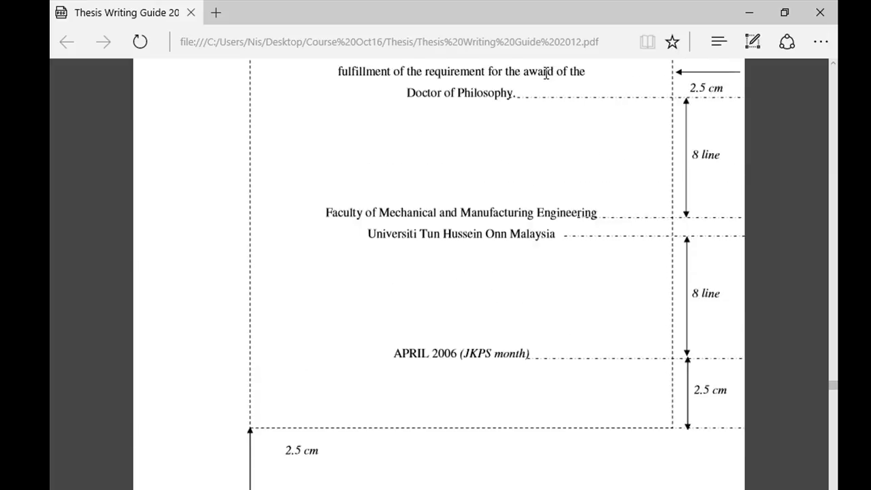
key("alt+Tab")
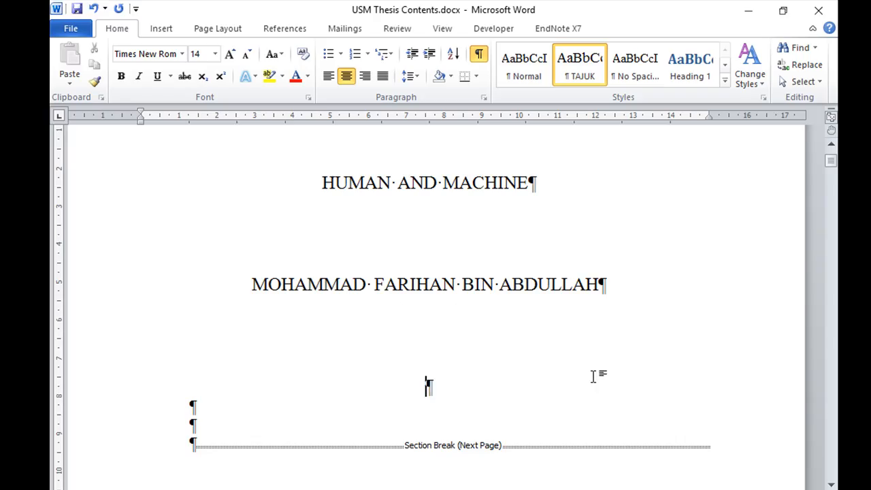
Review the layout of the title page and save the document
scroll(593, 376, "down", 3)
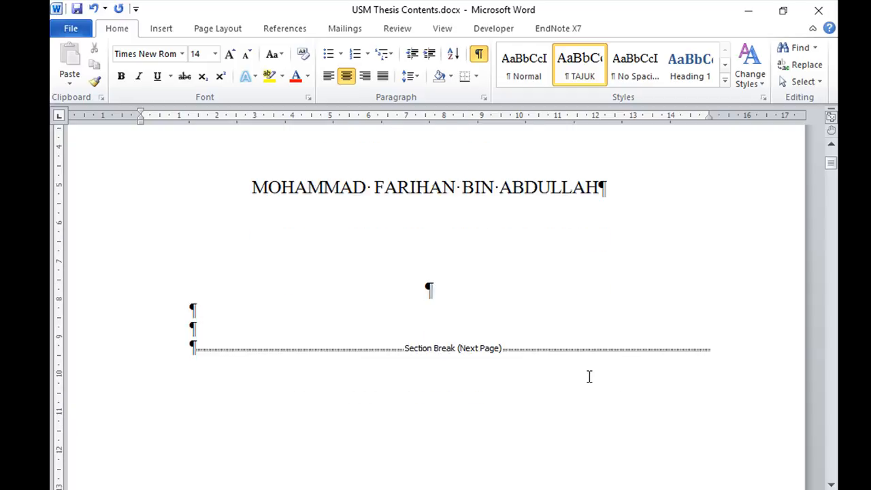
scroll(589, 376, "up", 4)
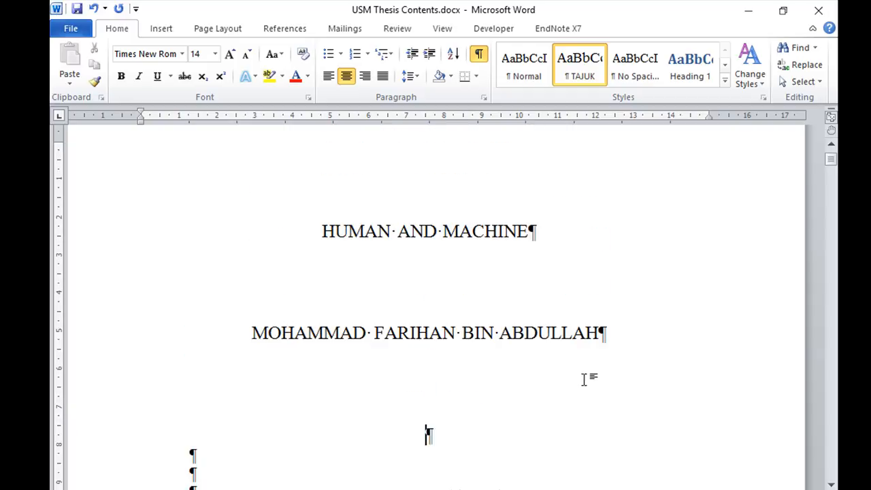
scroll(585, 379, "down", 1)
scroll(585, 379, "up", 1)
left_click(77, 10)
Save the author's name paragraph to the Quick Parts gallery under General, stored in Building Blocks.dotx with the Insert content only option
left_click_drag(251, 332, 602, 333)
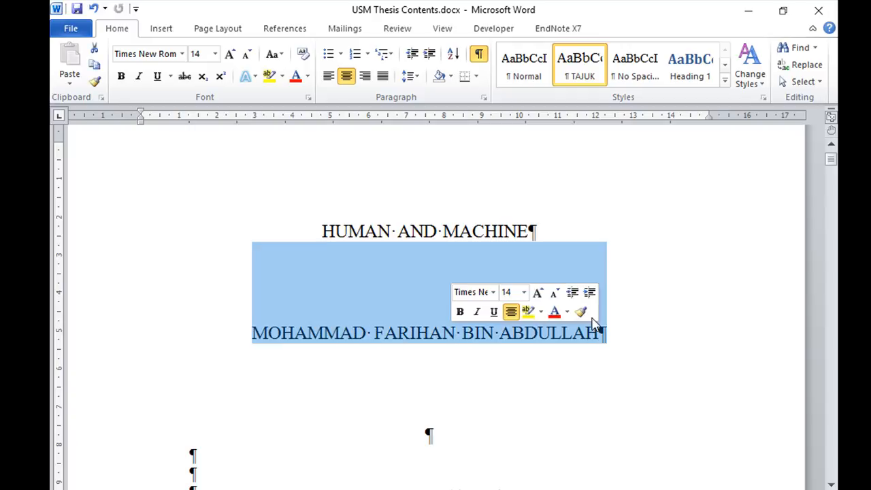
left_click(163, 30)
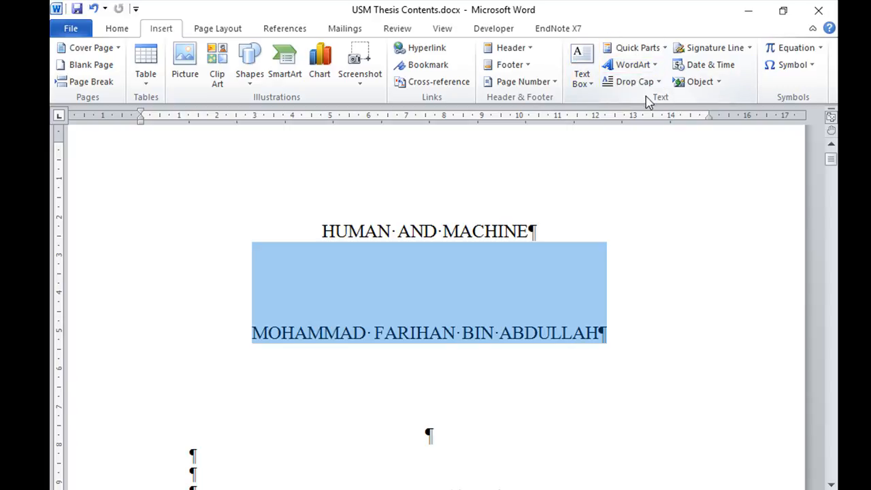
left_click(666, 54)
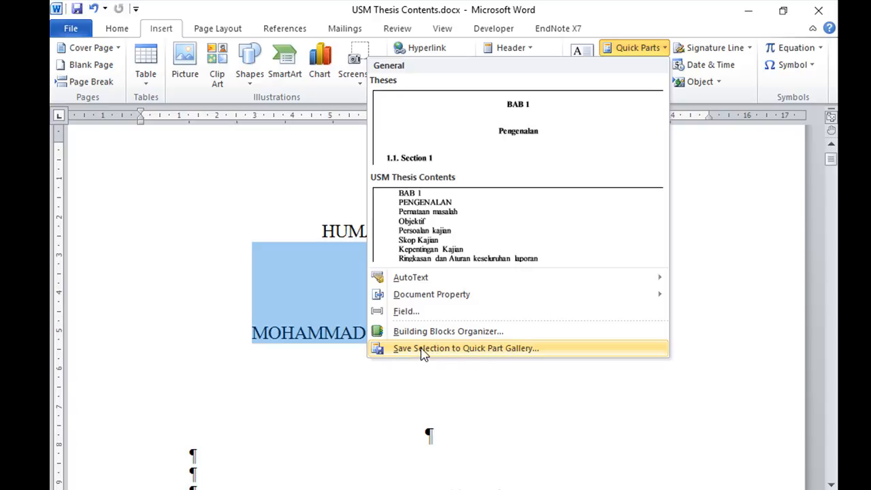
left_click(499, 348)
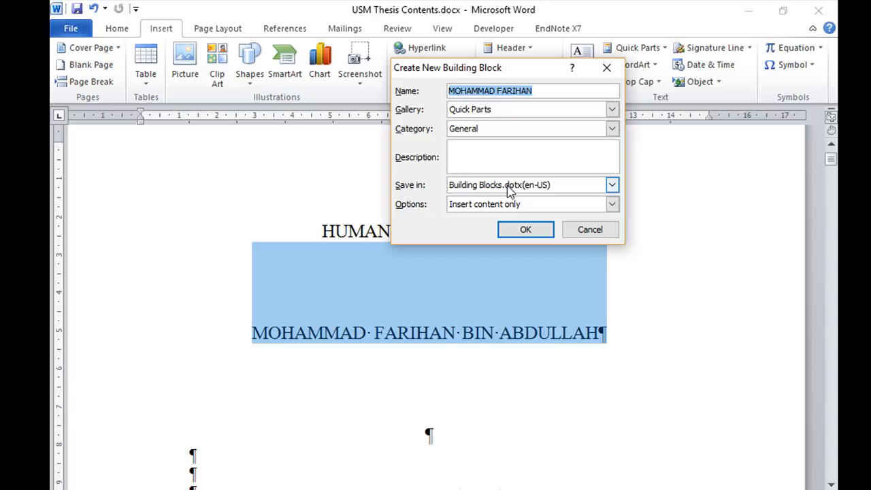
left_click(612, 185)
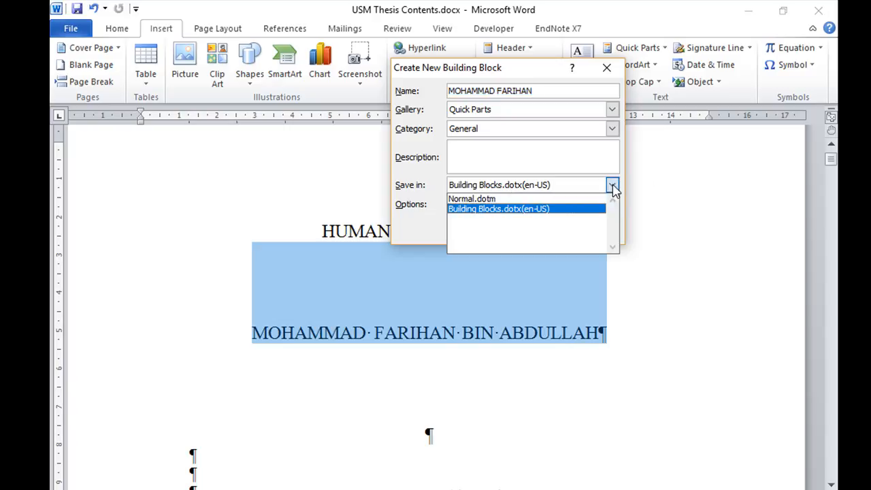
left_click(612, 185)
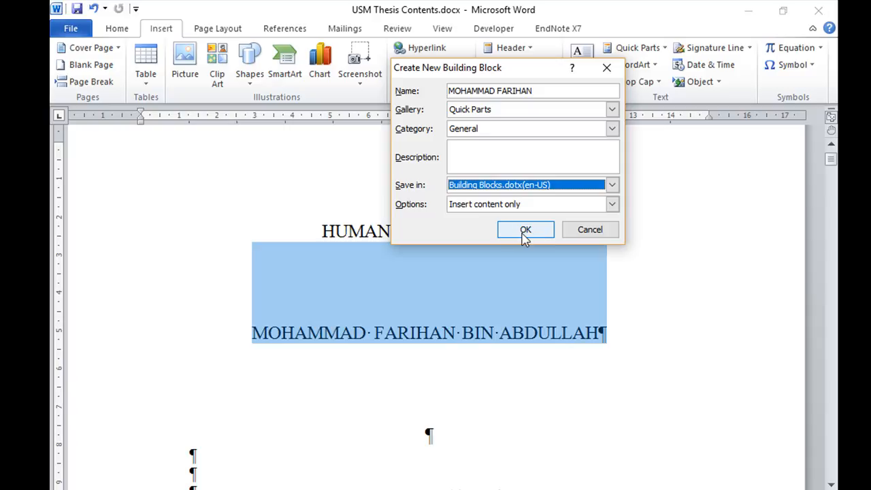
left_click(613, 210)
left_click(613, 209)
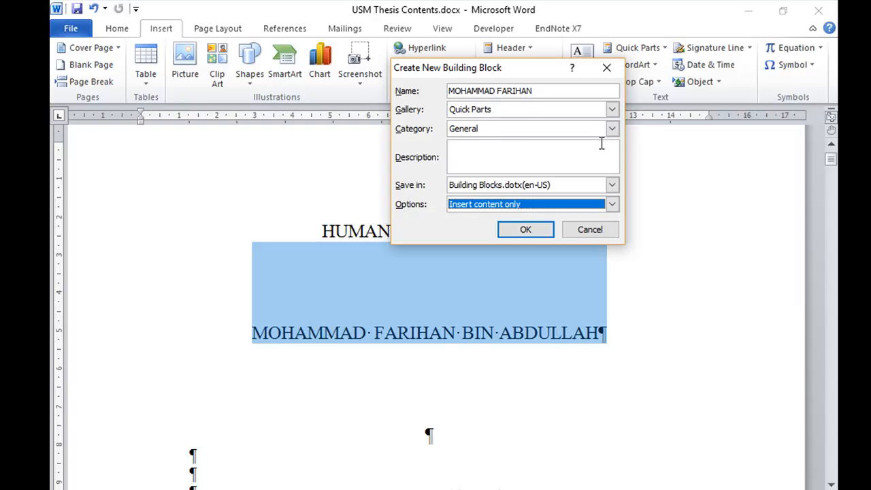
left_click(613, 109)
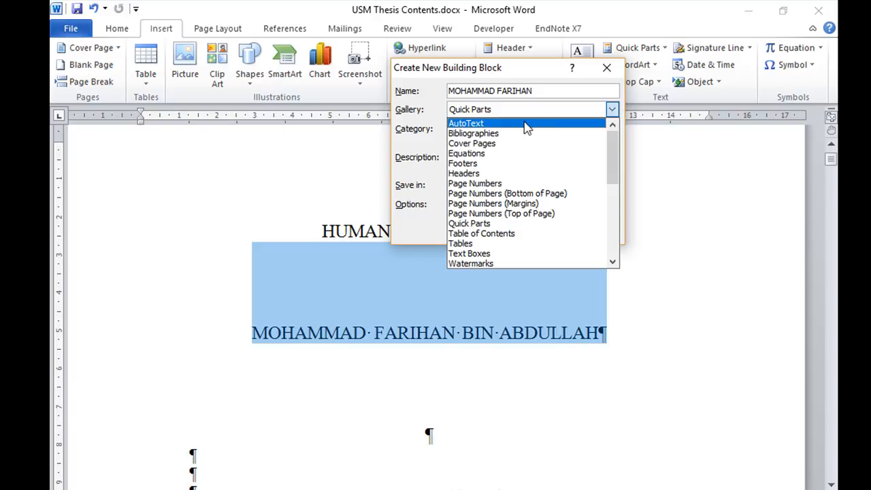
left_click(546, 75)
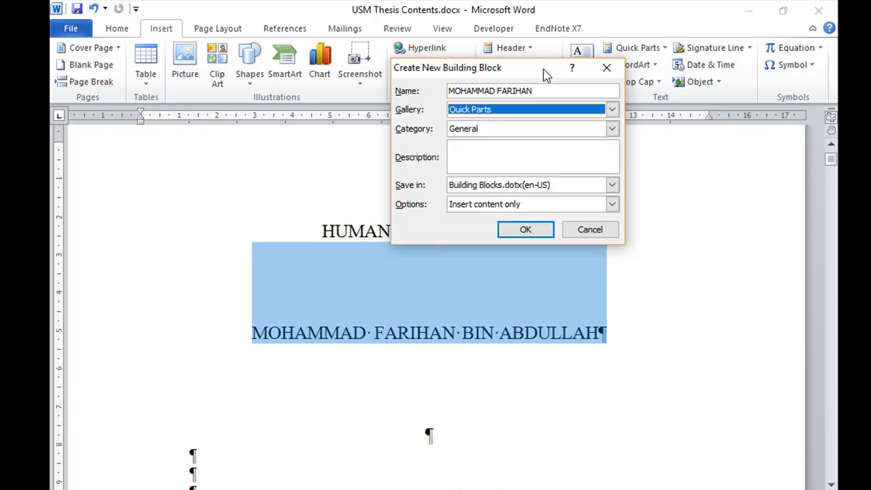
left_click(526, 230)
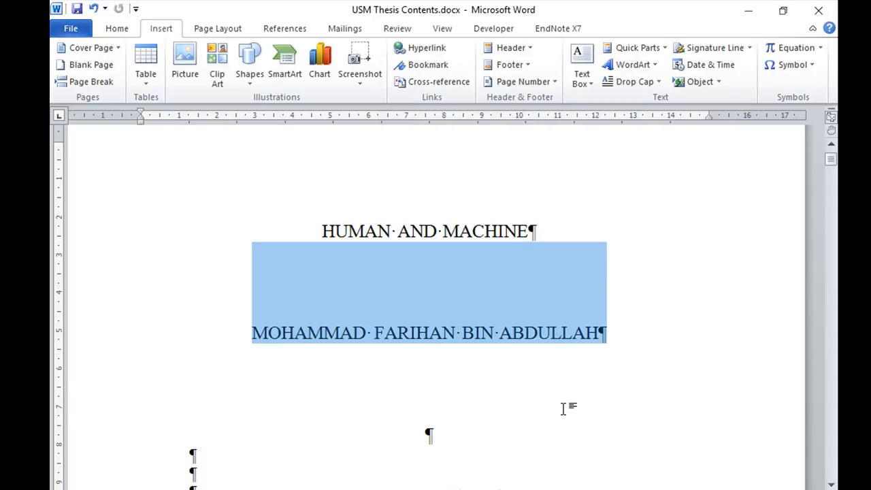
left_click(611, 350)
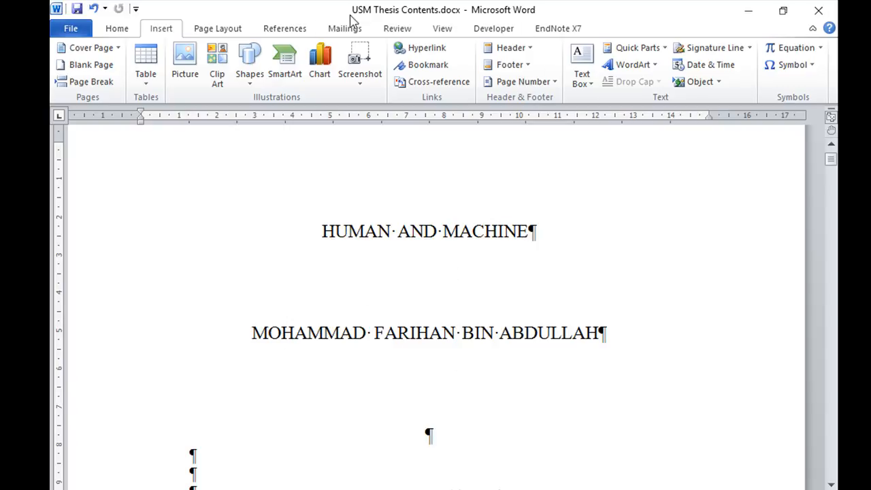
Try inserting the saved name Quick Part at the end of the author's name line, and undo the insertion
left_click(643, 48)
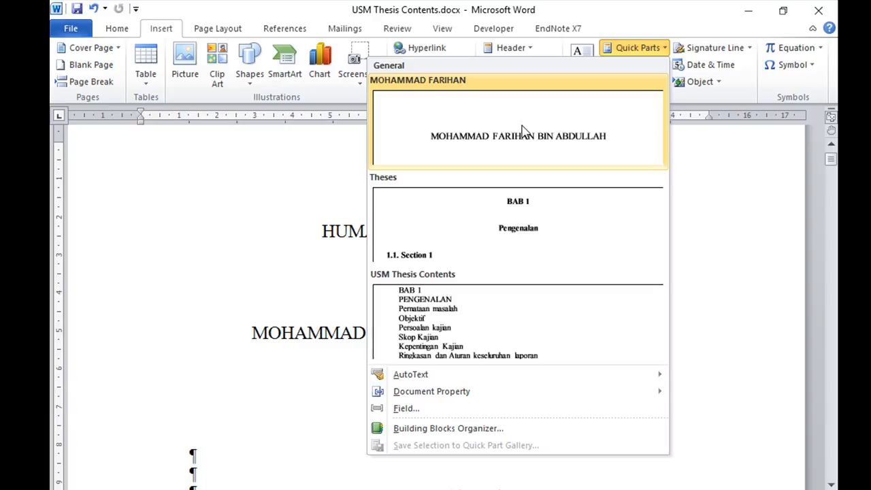
left_click(322, 416)
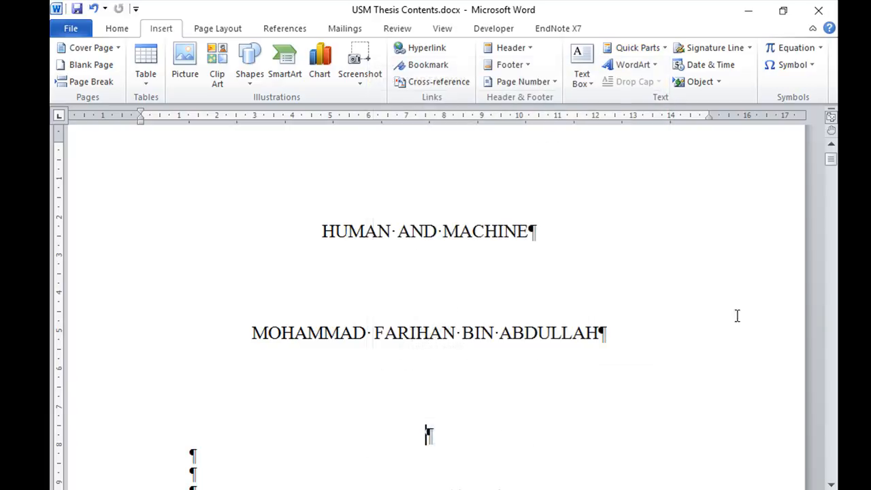
left_click(634, 337)
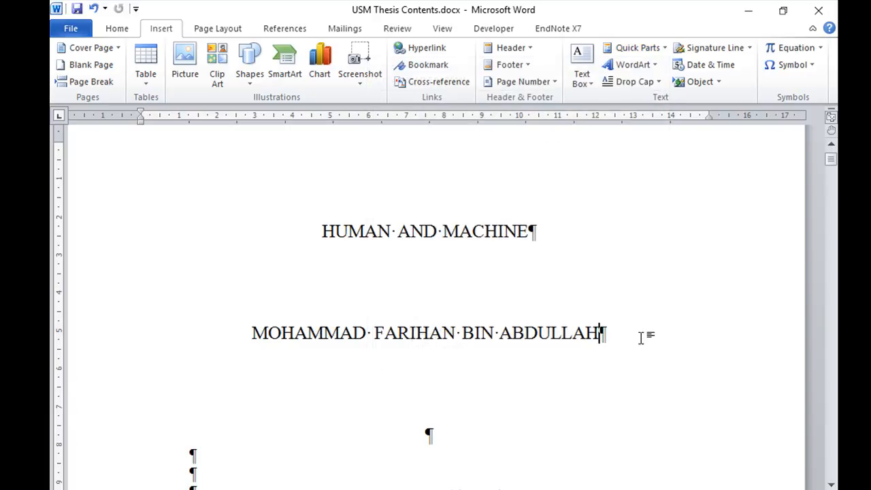
left_click(643, 49)
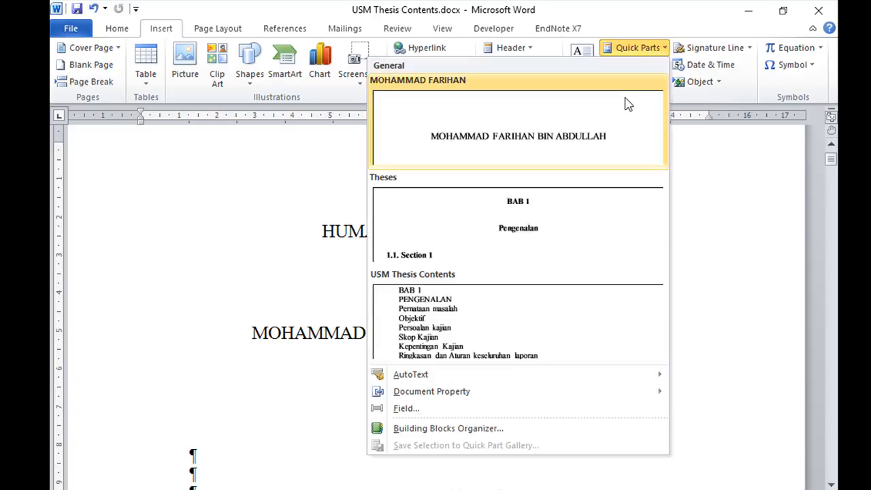
left_click(628, 120)
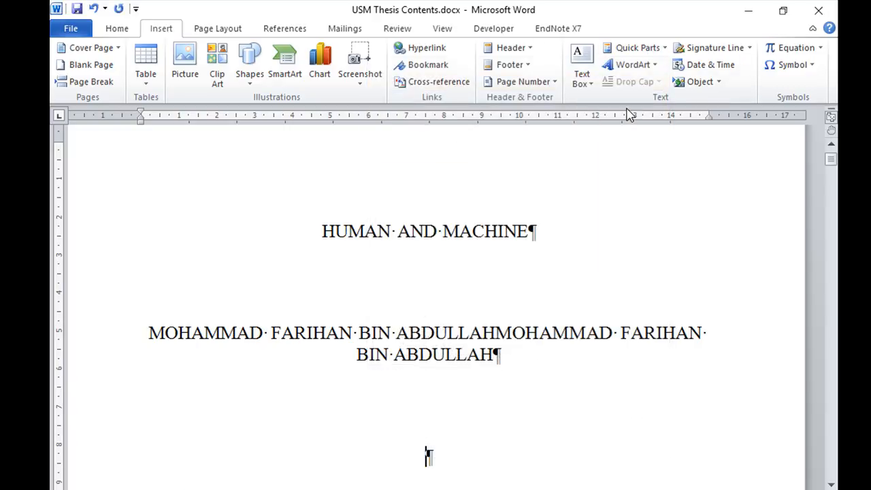
left_click(93, 9)
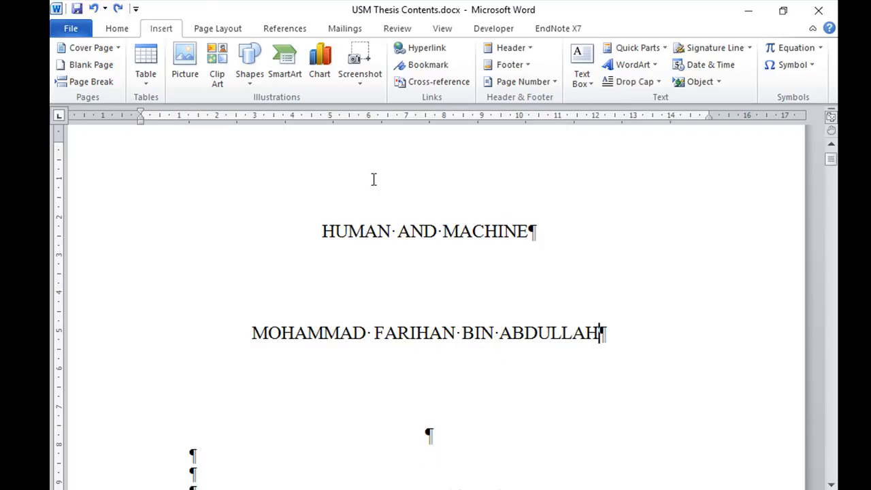
Insert the saved name Quick Part in a new paragraph below the author's name
key("Return")
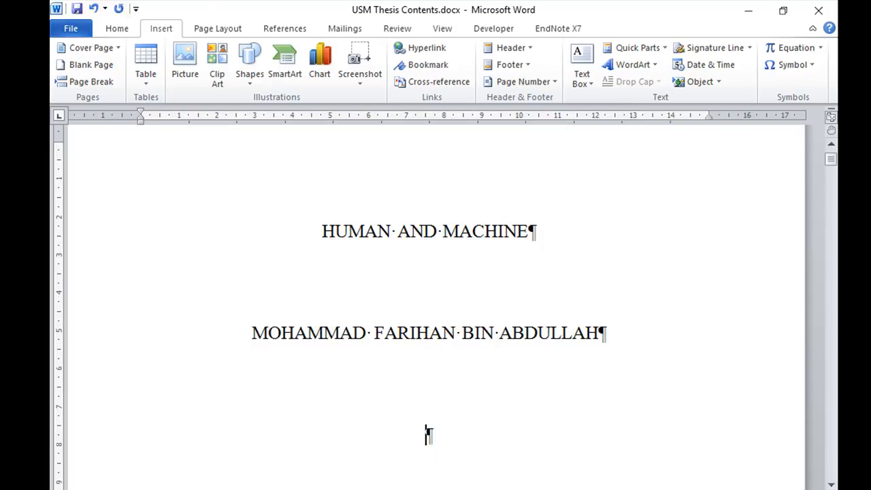
left_click(653, 49)
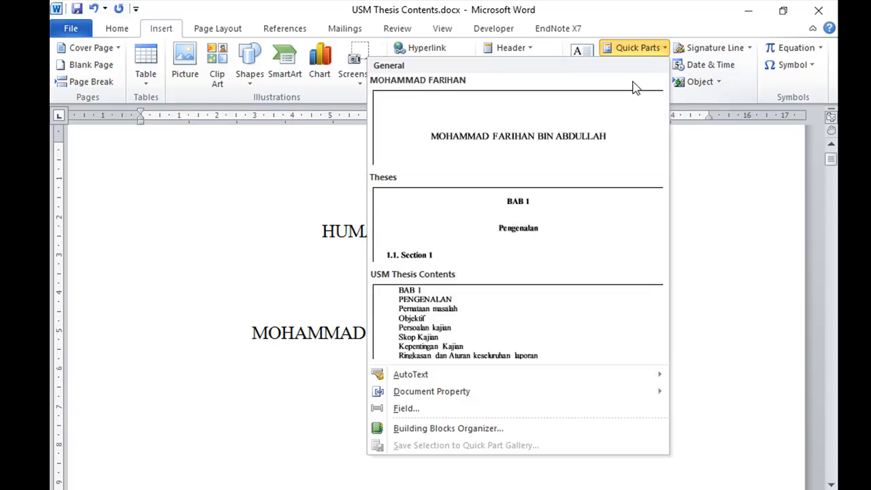
left_click(624, 122)
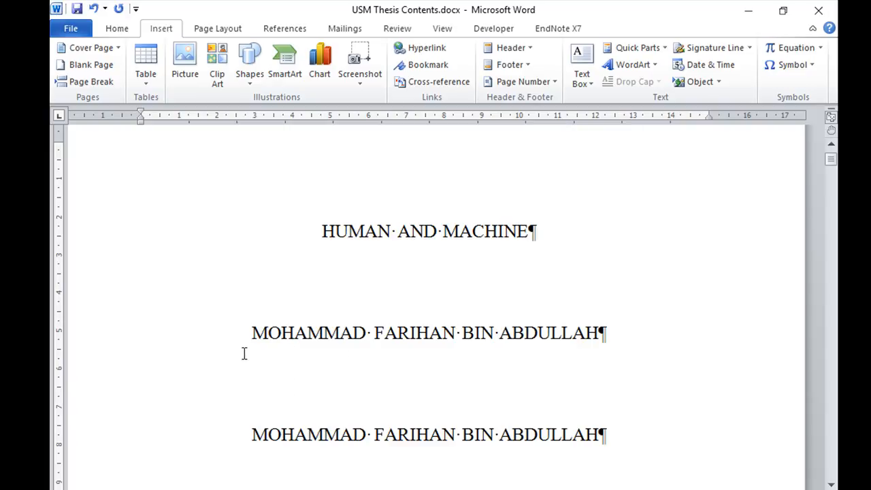
Delete the repeated author's name from the second name paragraph
left_click_drag(252, 332, 615, 401)
left_click_drag(647, 434, 249, 441)
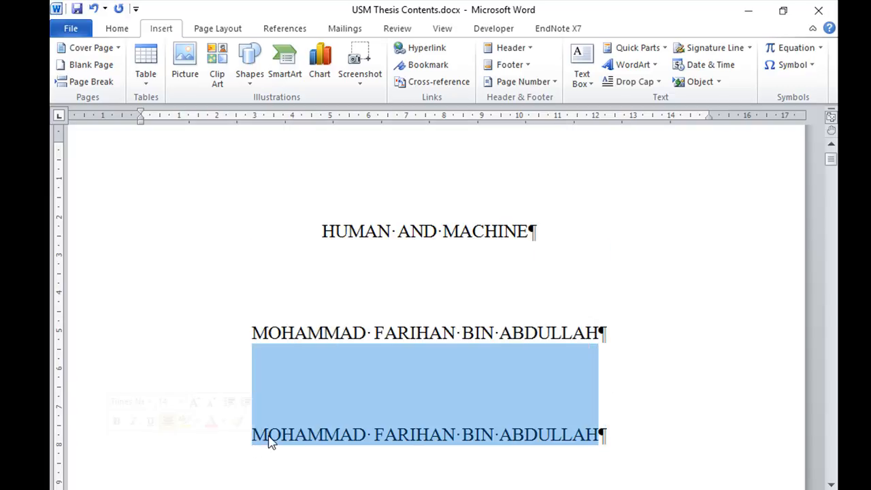
key("Delete")
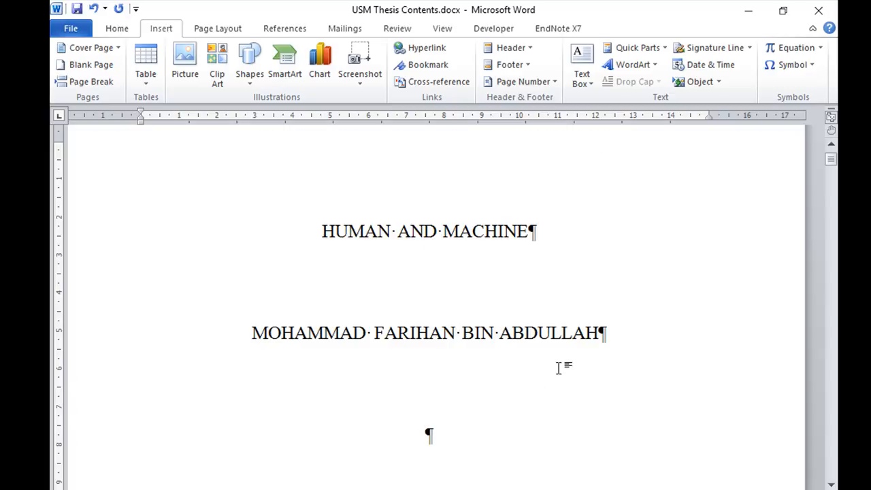
Look through the pages down to the BAB 1 chapter outline and save the document
scroll(560, 368, "down", 10)
scroll(560, 368, "down", 8)
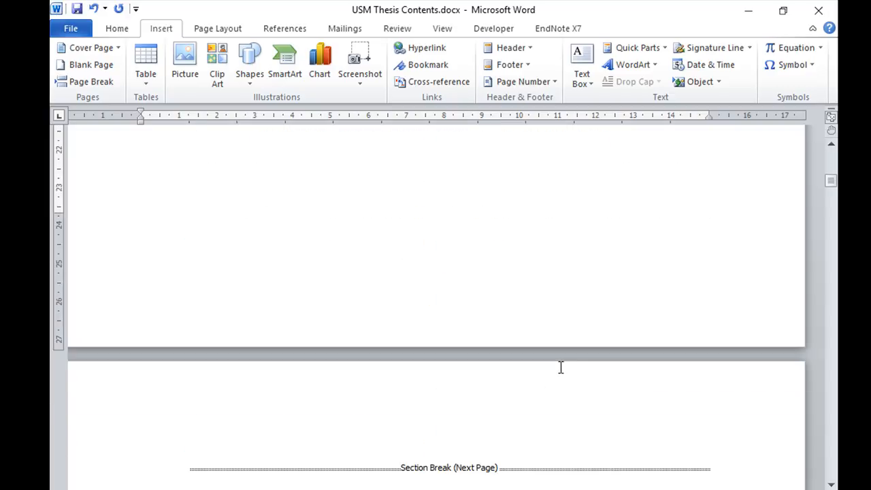
key("Return")
key("Return")
key("Return")
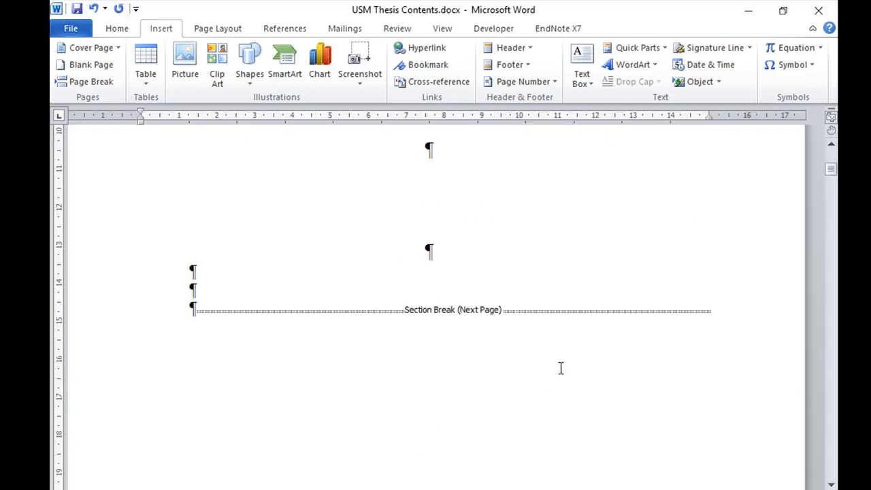
scroll(560, 369, "down", 8)
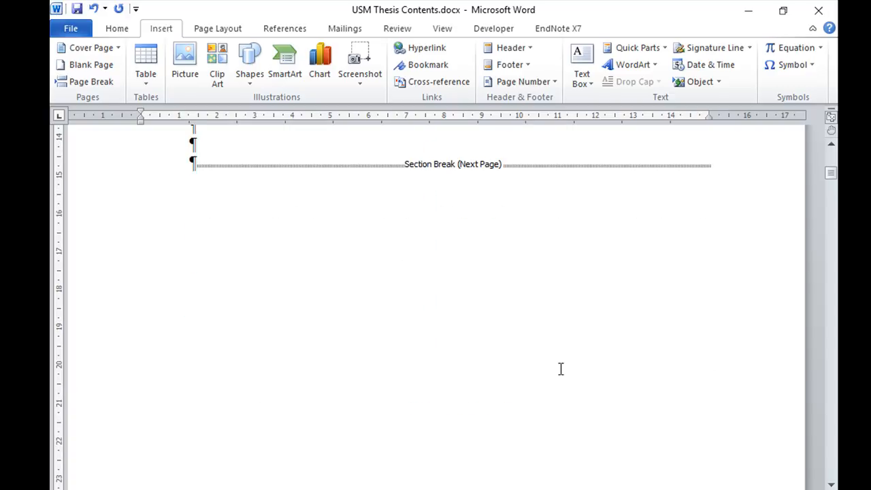
scroll(561, 369, "down", 10)
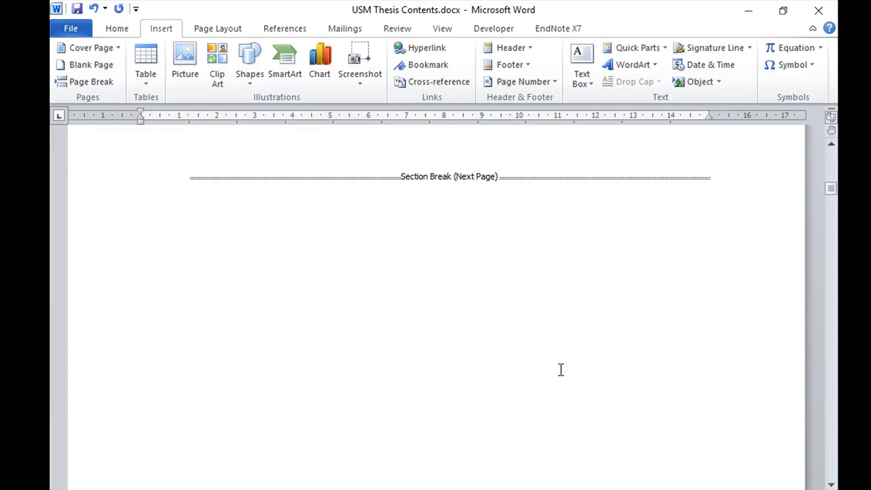
left_click_drag(830, 200, 834, 303)
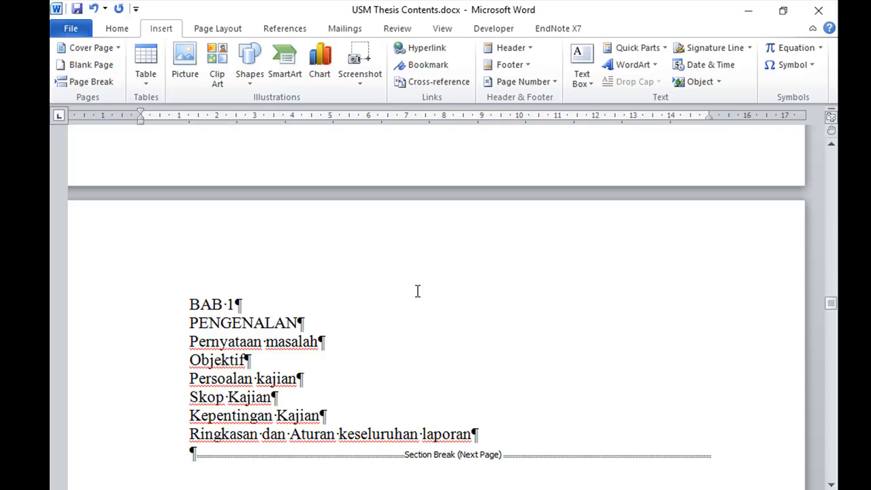
scroll(418, 290, "up", 8)
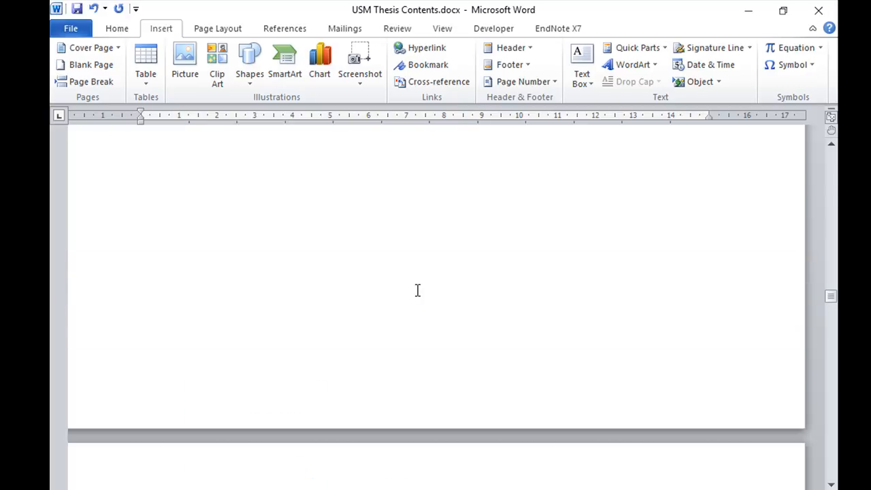
left_click(77, 9)
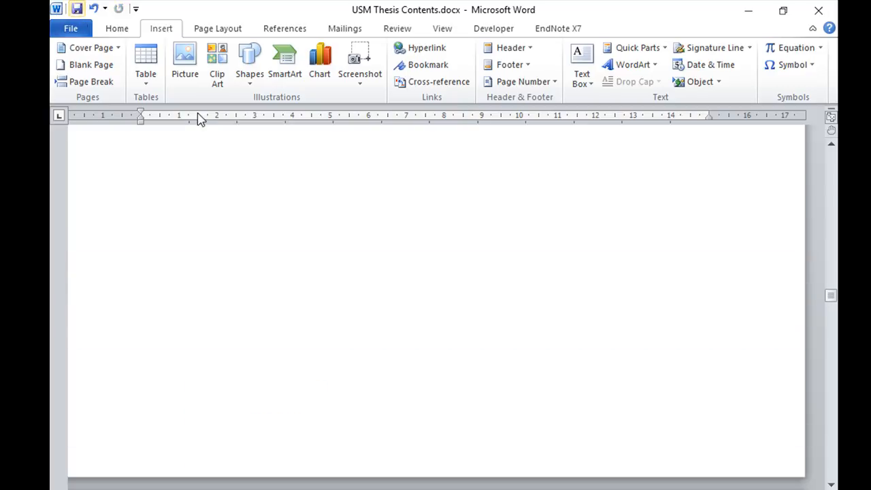
Toggle the ruler off and on again, and show the Navigation Pane beside the document
scroll(832, 297, "down", 8)
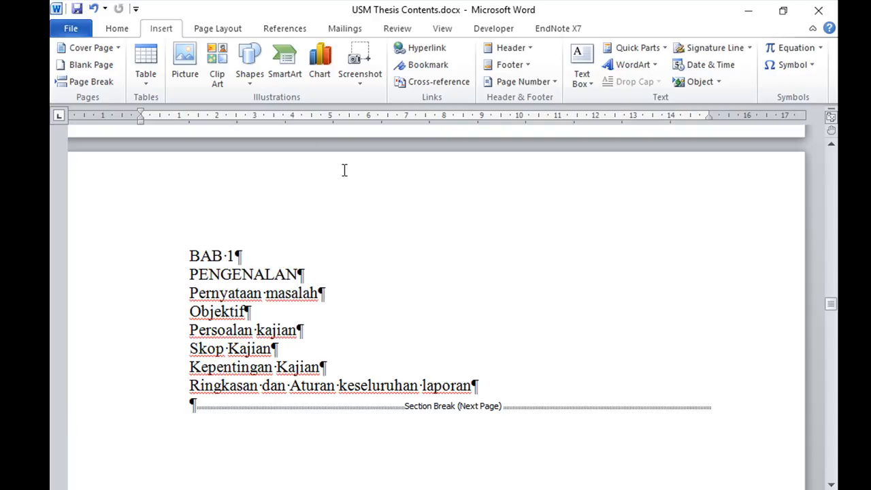
left_click(443, 34)
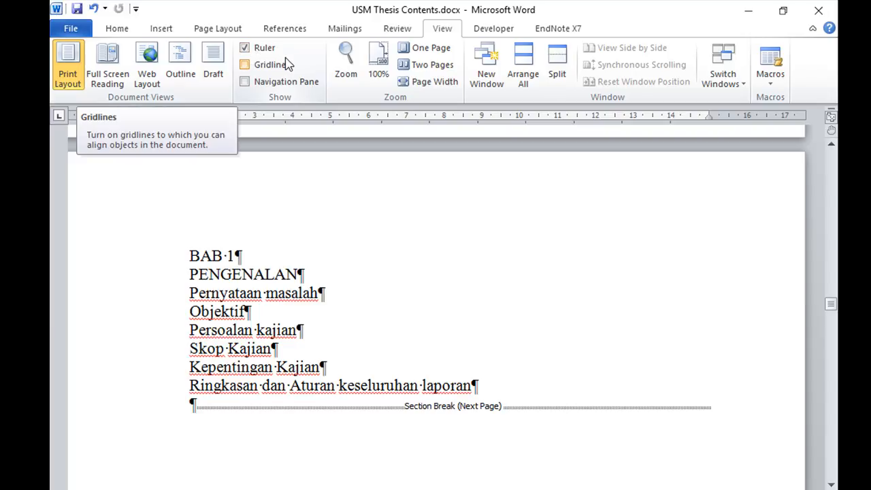
left_click(251, 54)
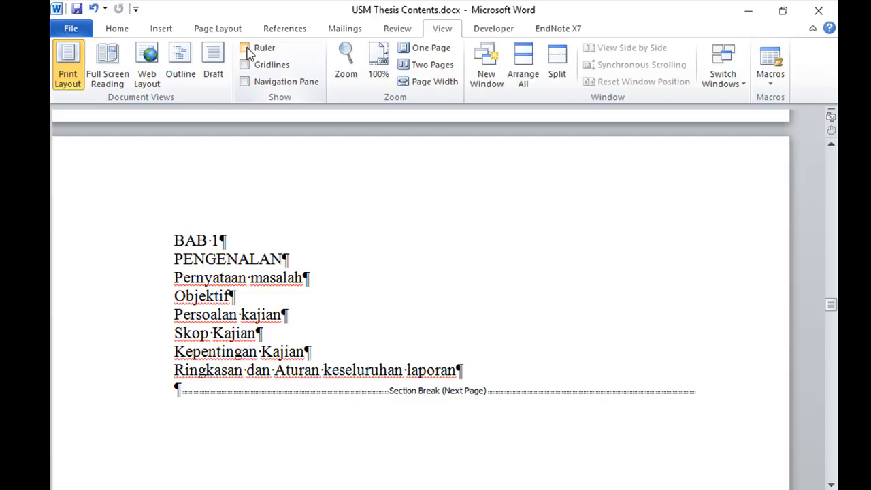
left_click(250, 55)
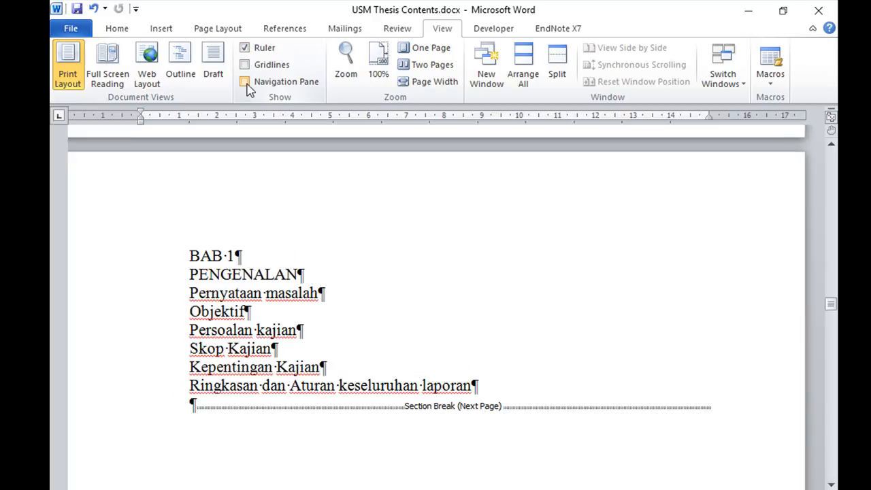
left_click(246, 82)
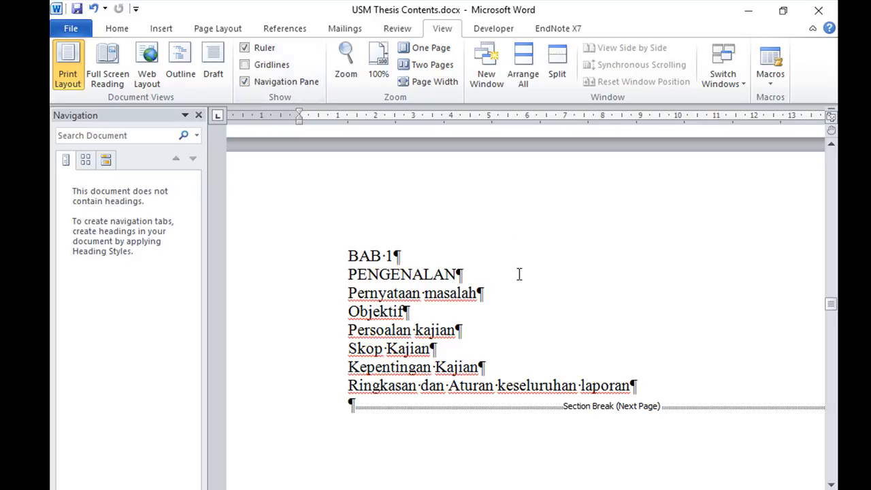
scroll(519, 274, "up", 5)
scroll(519, 274, "up", 5)
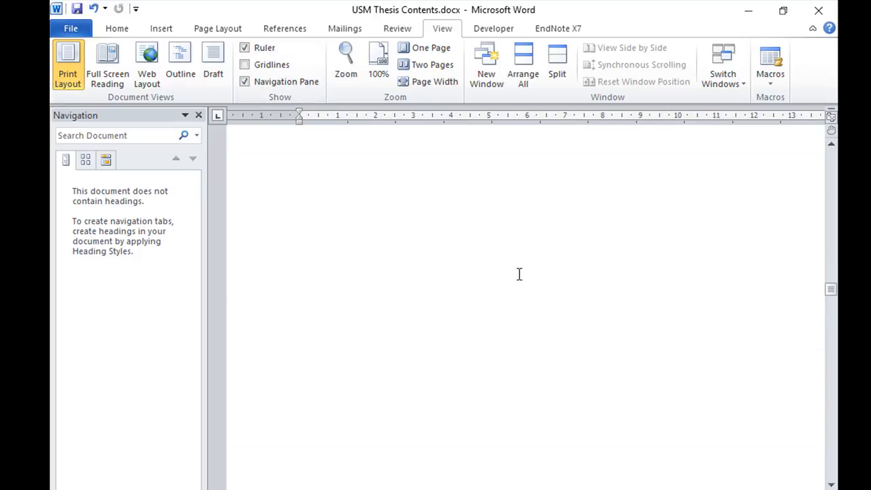
Apply the Heading 1 style to the BAB 1 line at the start of the first chapter
scroll(519, 272, "down", 5)
scroll(521, 273, "down", 5)
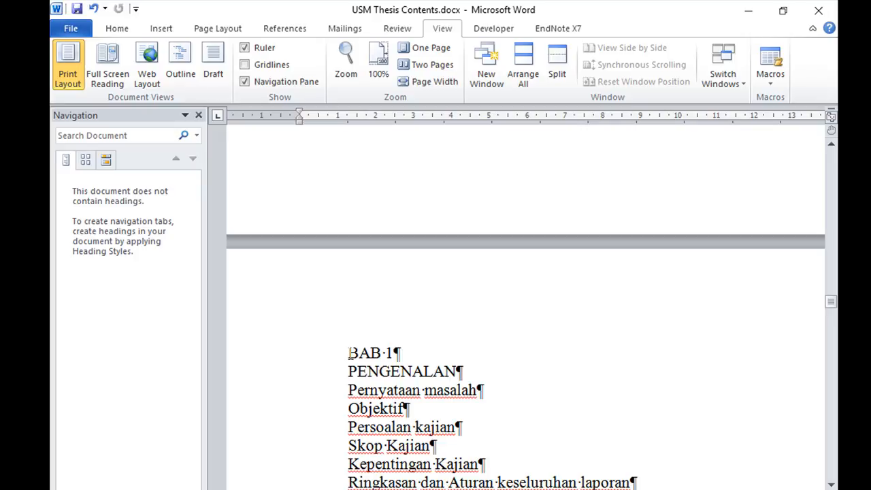
left_click(349, 353)
scroll(493, 359, "down", 2)
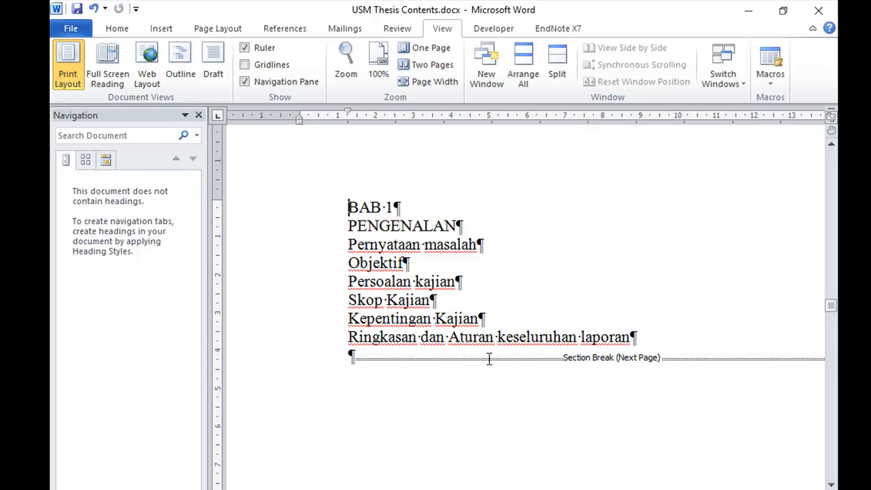
left_click(119, 34)
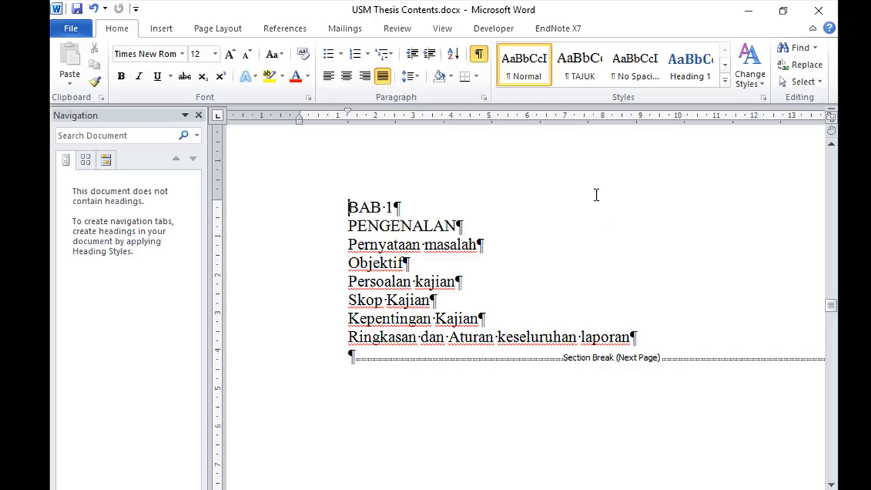
left_click(693, 80)
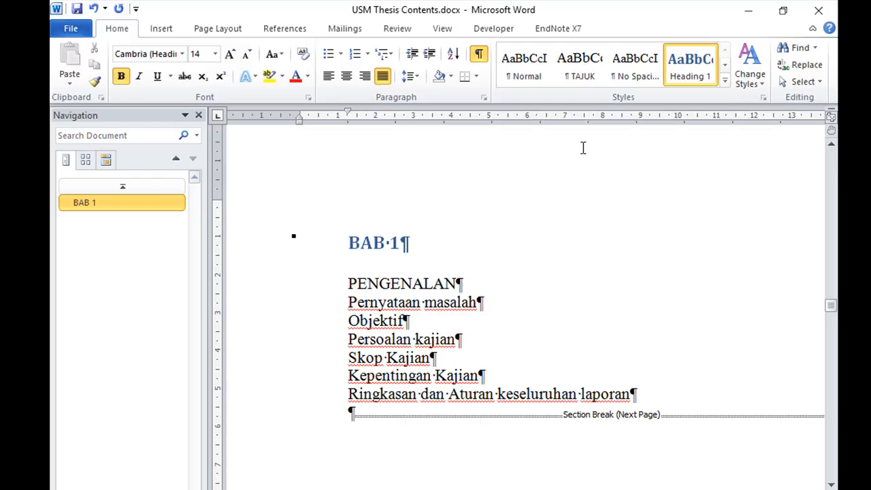
Start modifying the Heading 1 style and set its font to Times New Roman, 12 pt
right_click(674, 73)
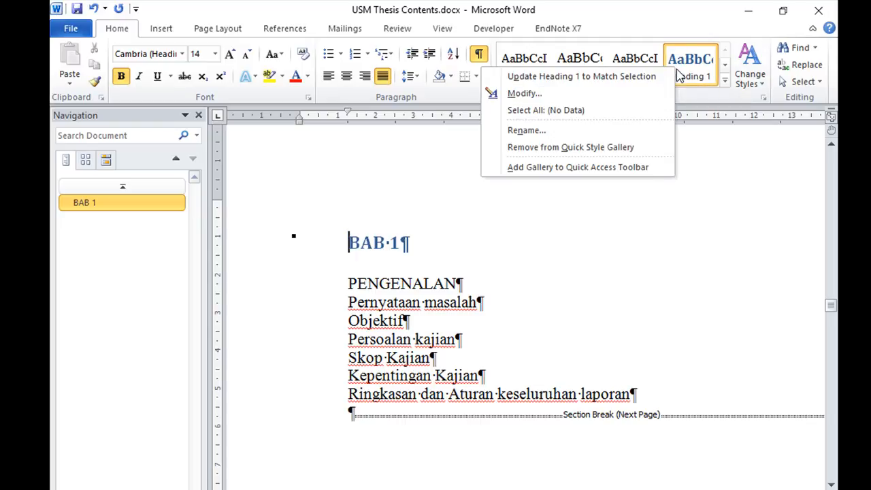
left_click(526, 97)
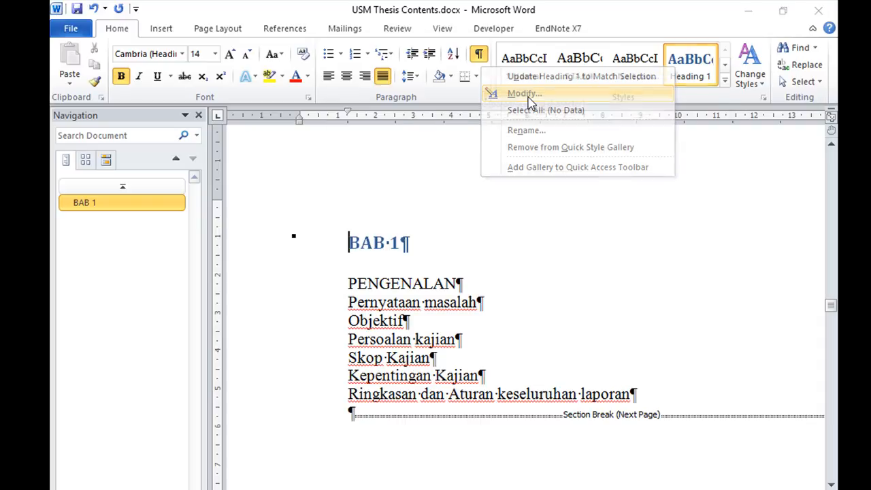
left_click_drag(516, 47, 598, 39)
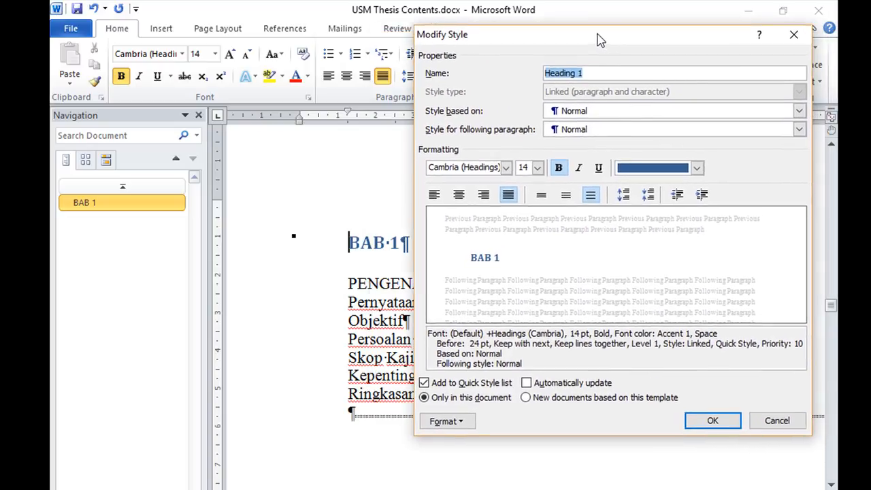
left_click(505, 167)
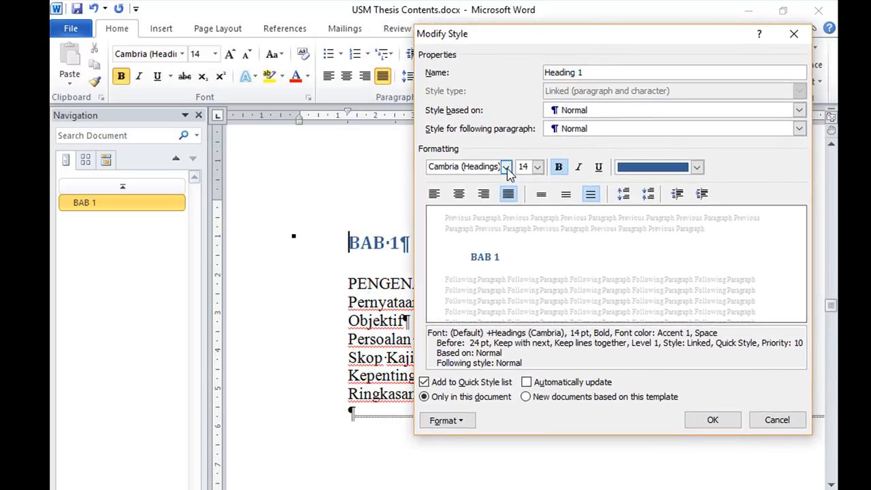
left_click(382, 218)
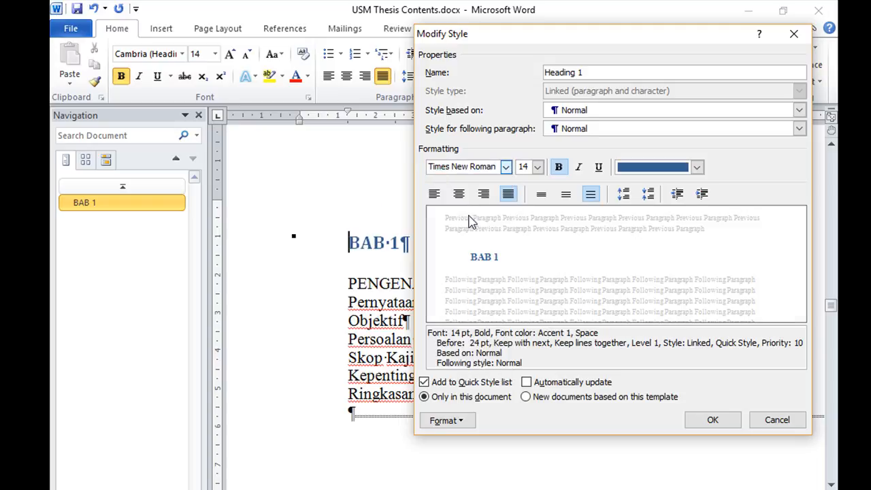
left_click(537, 168)
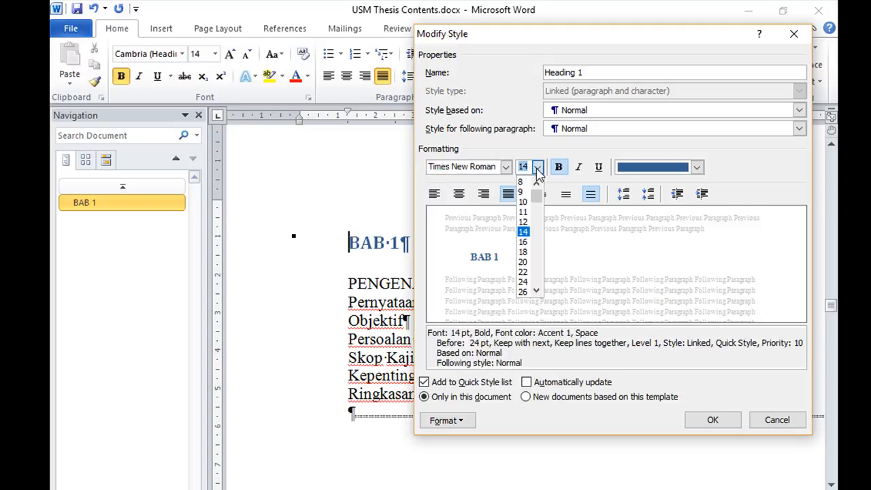
left_click(524, 222)
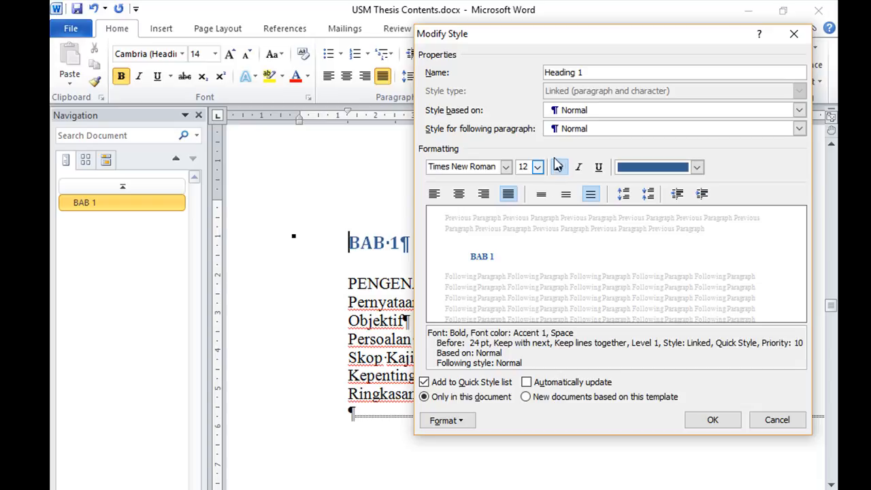
Set the Heading 1 style's font colour to Automatic and its alignment to centered
left_click(697, 167)
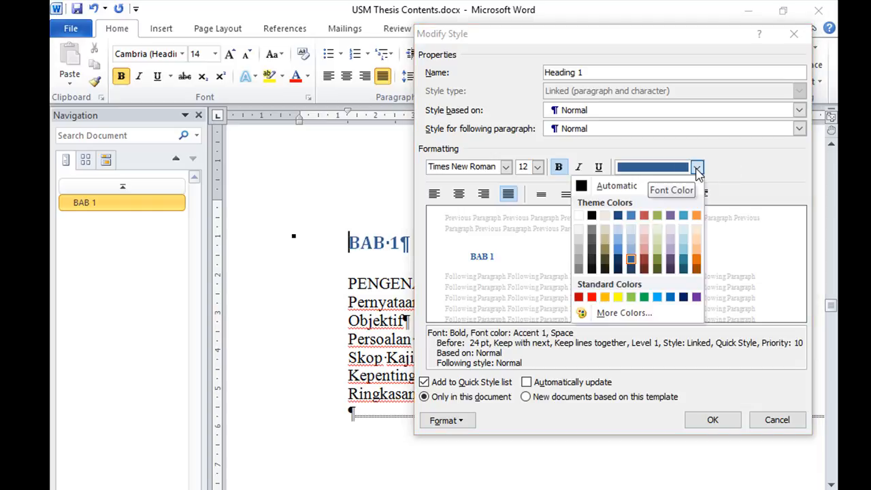
left_click(583, 189)
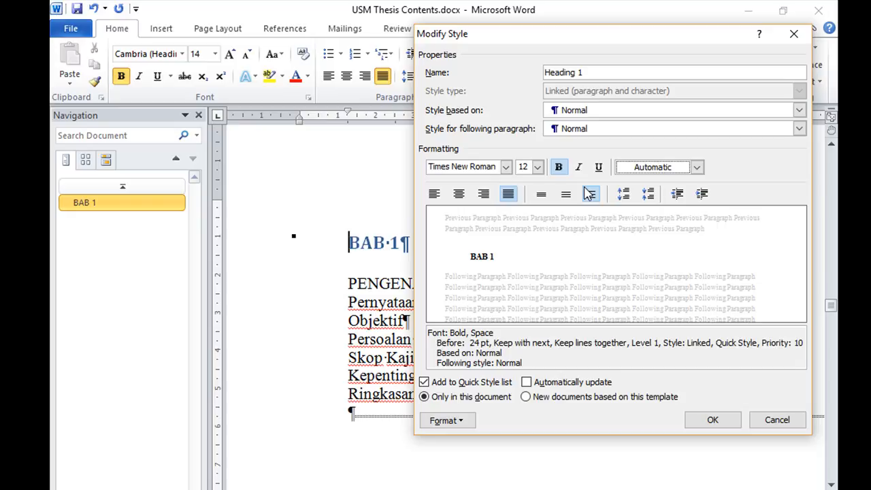
left_click(460, 199)
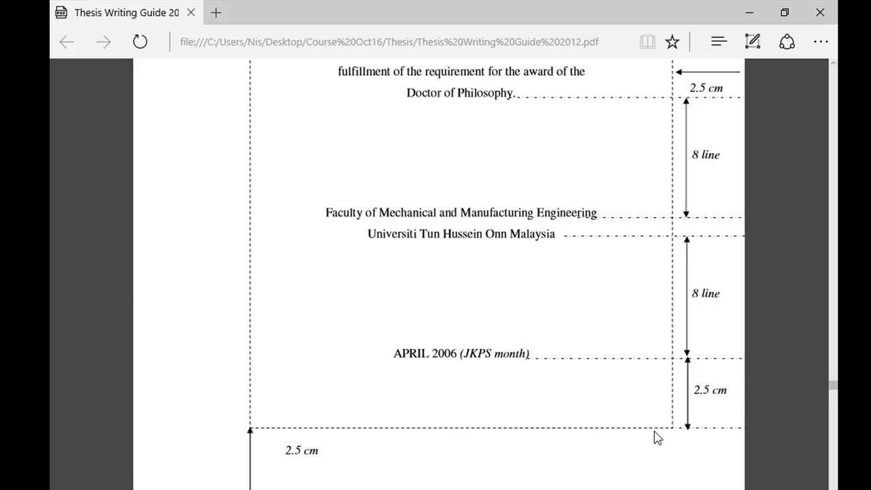
Check the Appendix M chapter layout in the thesis guide PDF, and set the Heading 1 style's special indentation in Word to none
scroll(653, 412, "down", 10)
scroll(652, 408, "down", 10)
left_click_drag(833, 405, 837, 474)
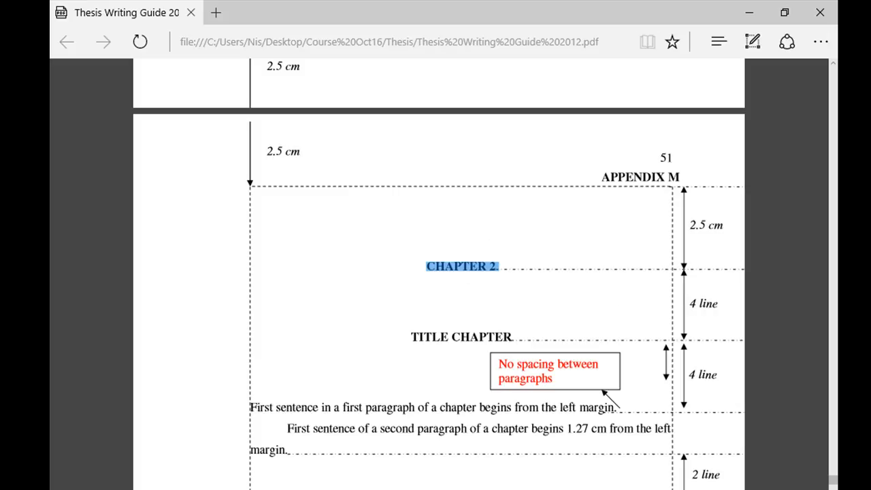
left_click(429, 485)
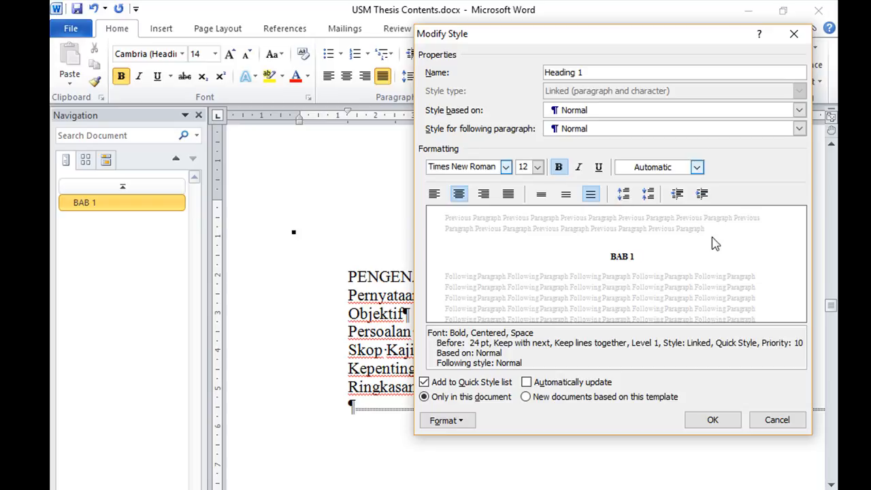
left_click(465, 423)
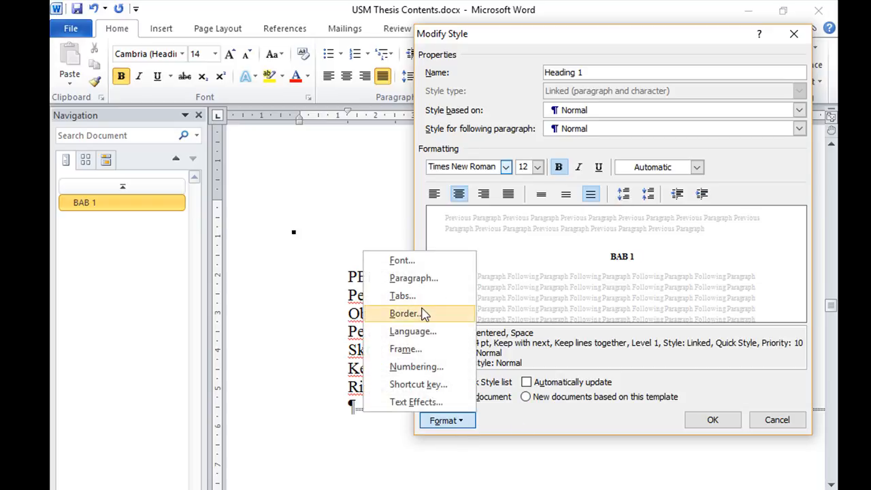
left_click(429, 284)
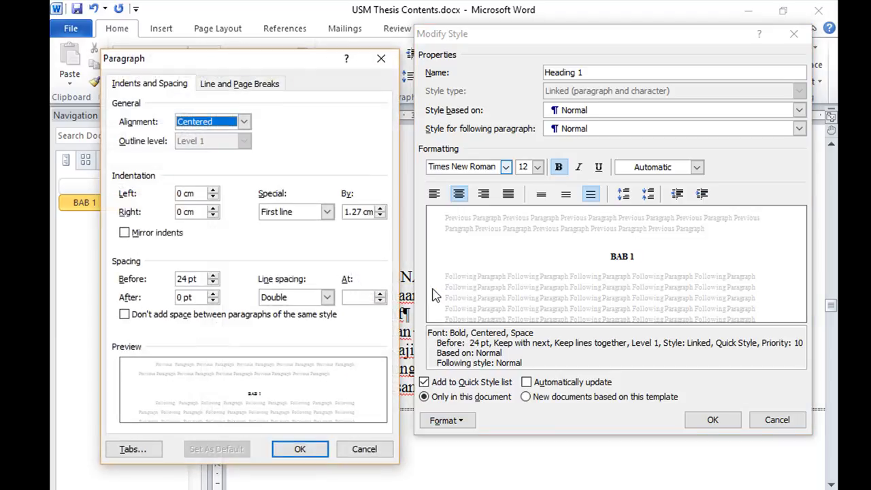
left_click(326, 211)
left_click(312, 226)
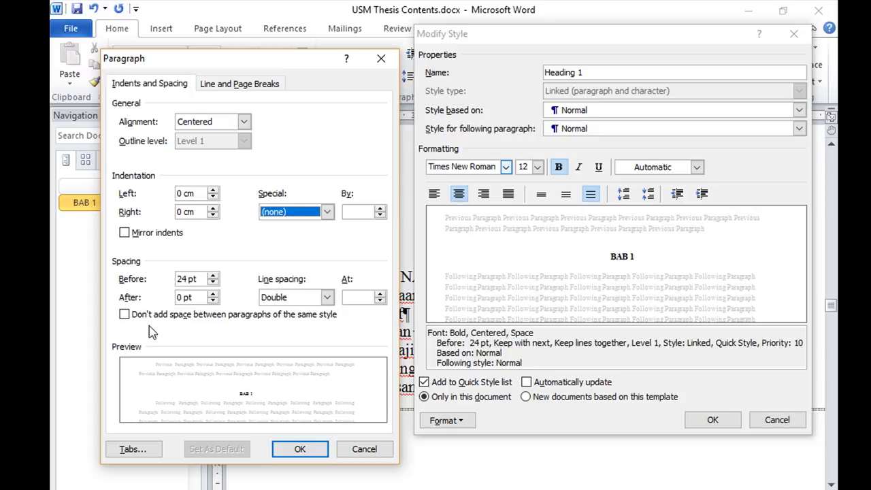
Set the Heading 1 style's paragraph spacing before to 60 pt
left_click(213, 276)
left_click(213, 276)
left_click(213, 277)
left_click(213, 276)
left_click(213, 276)
left_click(213, 277)
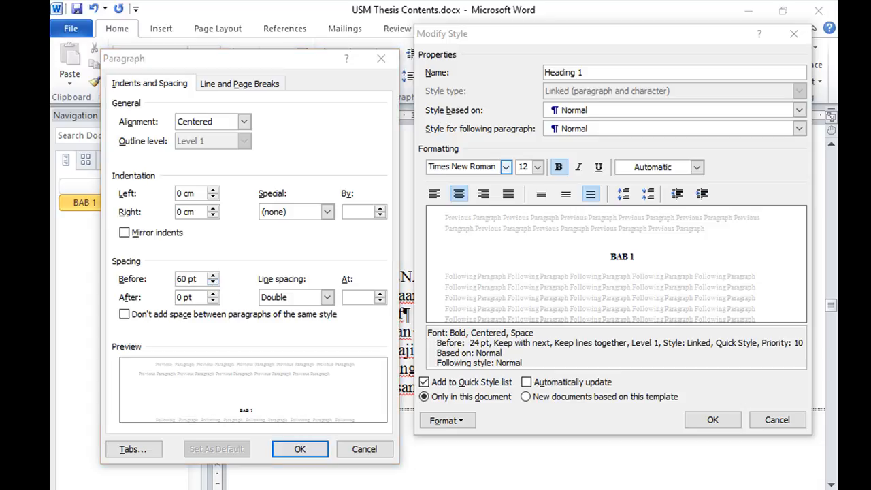
Check the gap below the chapter heading in the thesis guide, and set the Heading 1 style's spacing after to 48 pt
key("alt+Tab")
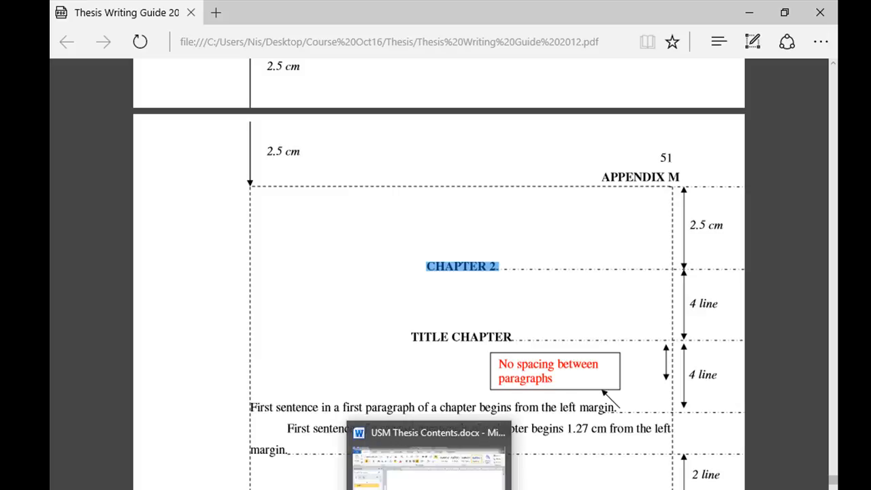
key("alt+Tab")
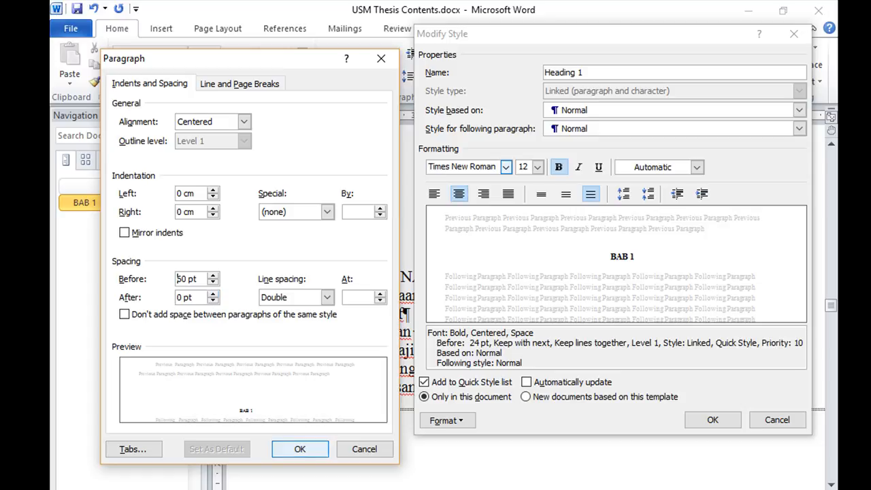
key("alt+Tab")
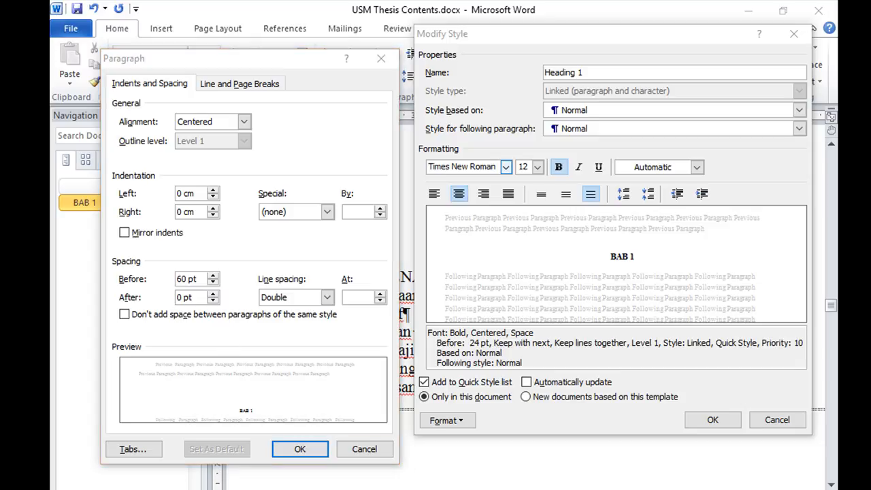
key("alt+Tab")
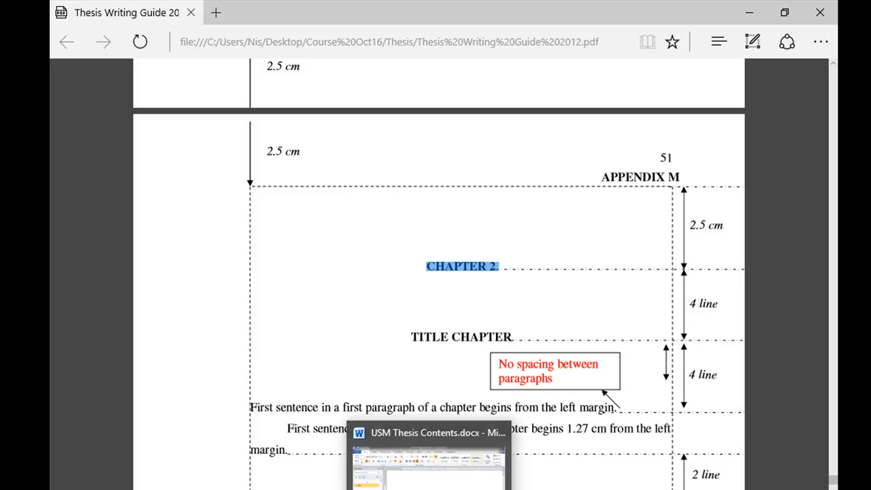
left_click(430, 489)
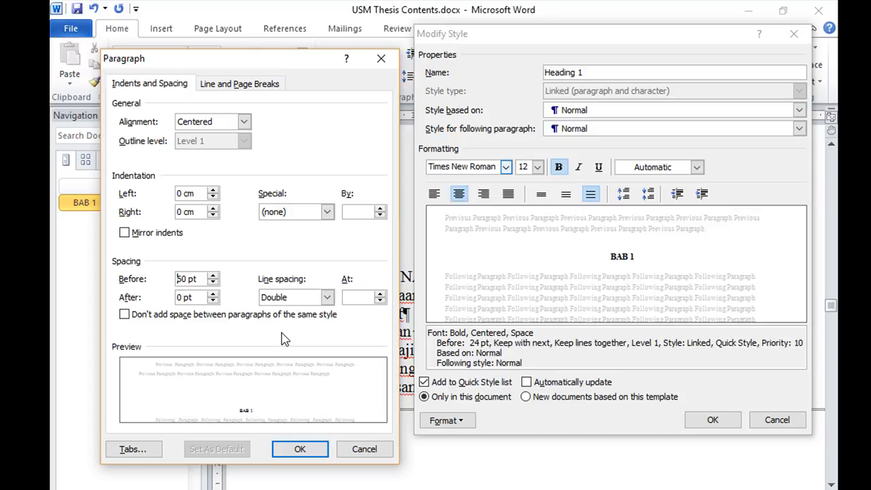
left_click(213, 294)
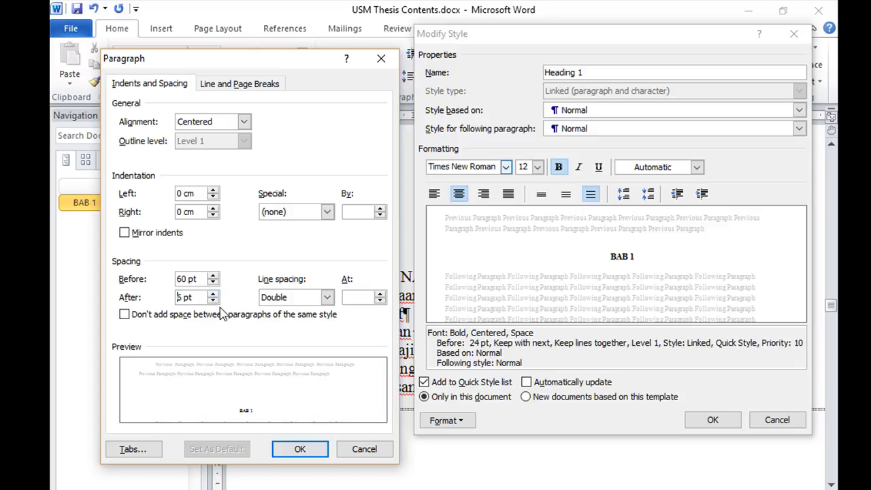
left_click(213, 294)
left_click(213, 294)
left_click(213, 294)
left_click(213, 294)
left_click(213, 294)
left_click(213, 294)
left_click(213, 294)
Set the Heading 1 style's line spacing to Single and apply the modified style
left_click(326, 297)
left_click(314, 313)
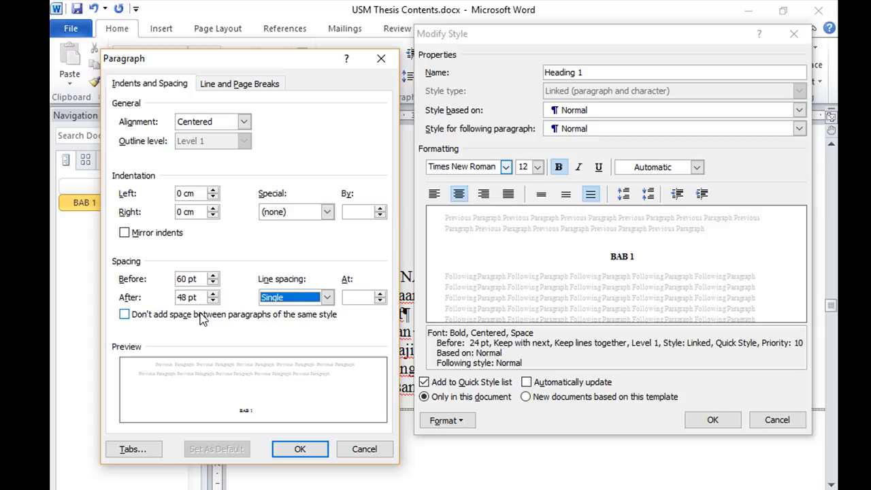
left_click(300, 449)
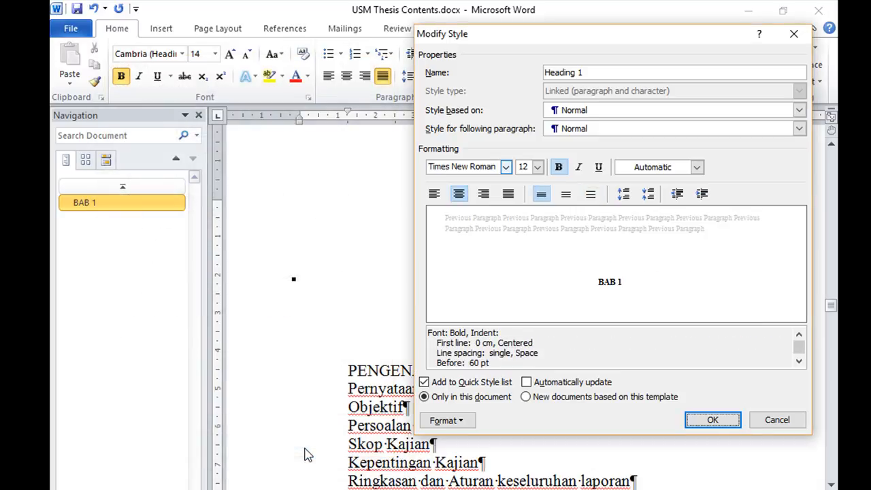
left_click(711, 419)
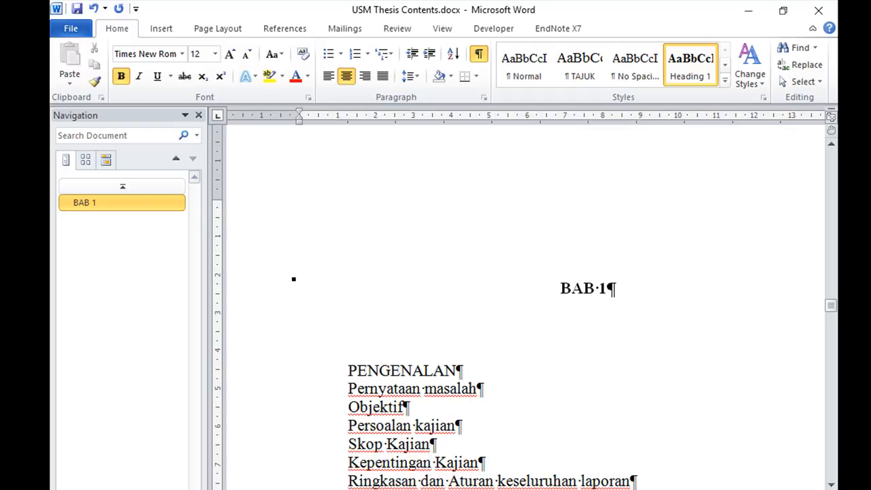
Apply the Heading 1 style to the PENGENALAN title below BAB 1
left_click(739, 489)
left_click(739, 488)
left_click(739, 488)
left_click(739, 489)
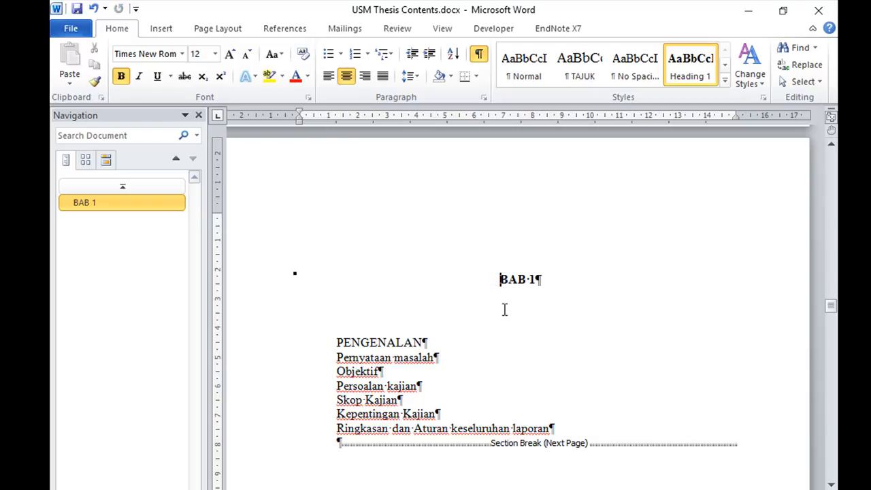
left_click(539, 279)
left_click(539, 280)
left_click(335, 342)
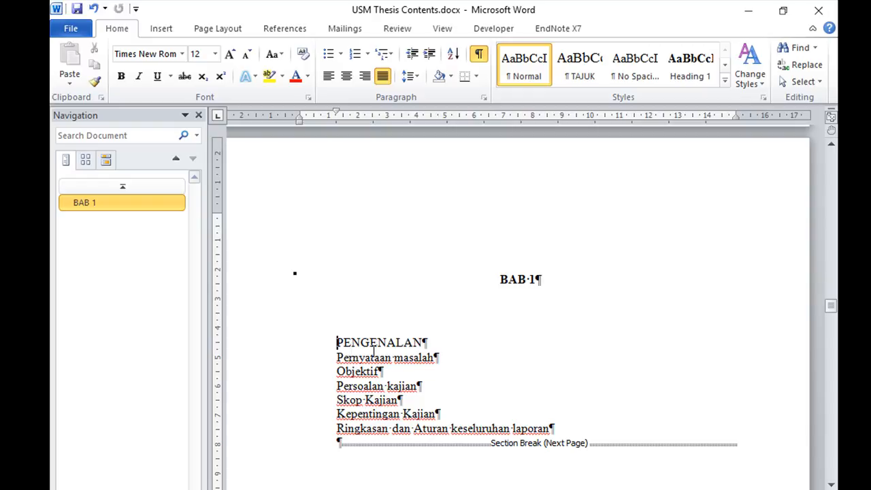
left_click(678, 74)
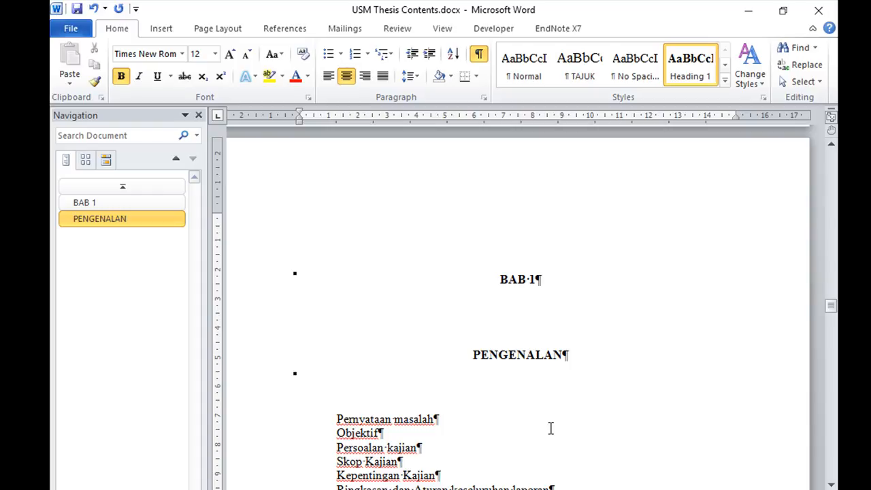
Apply the Heading 1 style to the BAB 2 chapter number and the LINTASAN SASTERA title below it
scroll(559, 421, "down", 8)
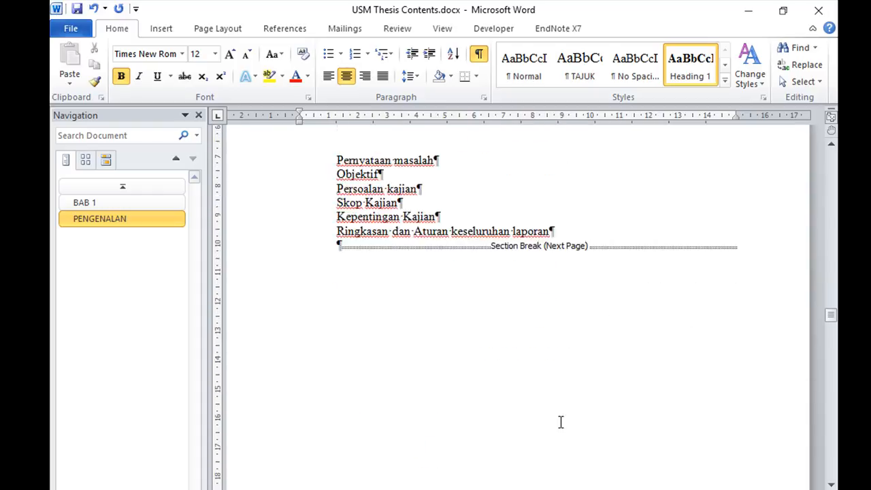
scroll(560, 420, "down", 6)
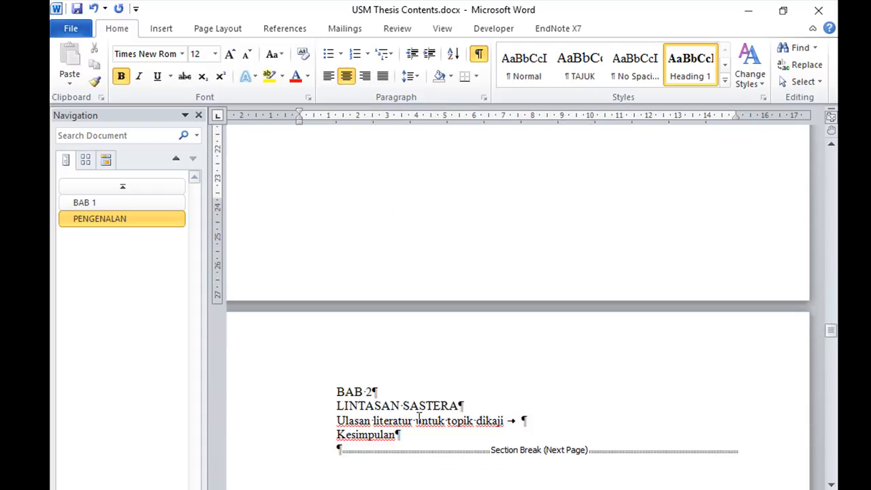
left_click(340, 393)
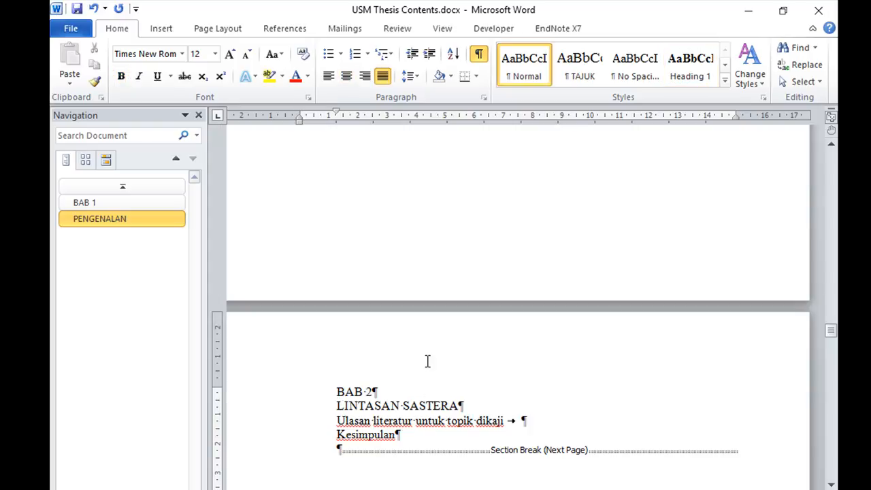
left_click(681, 80)
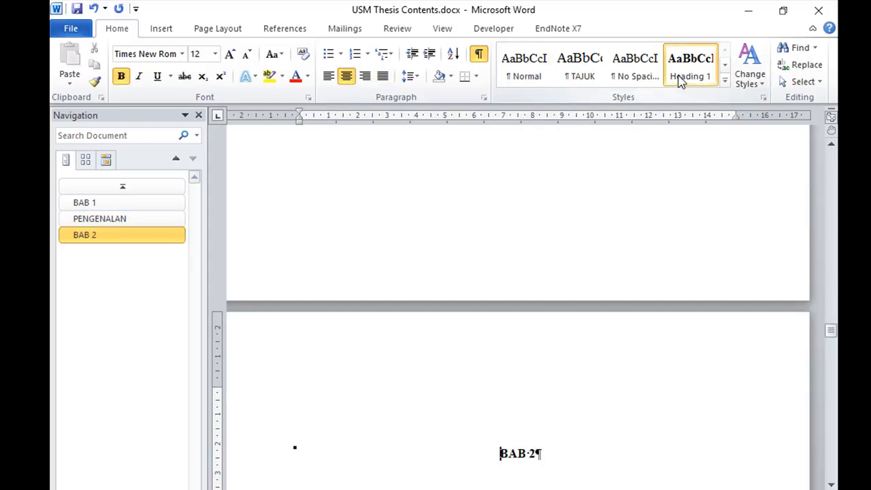
scroll(580, 454, "down", 2)
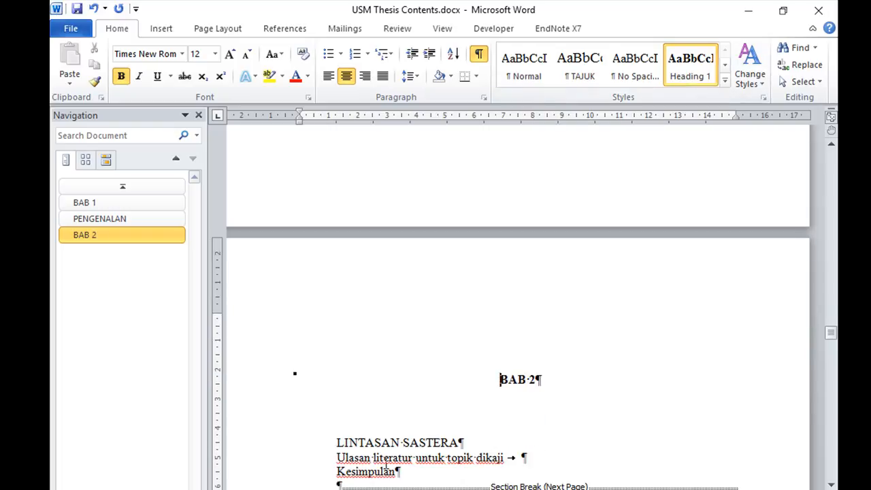
left_click(338, 444)
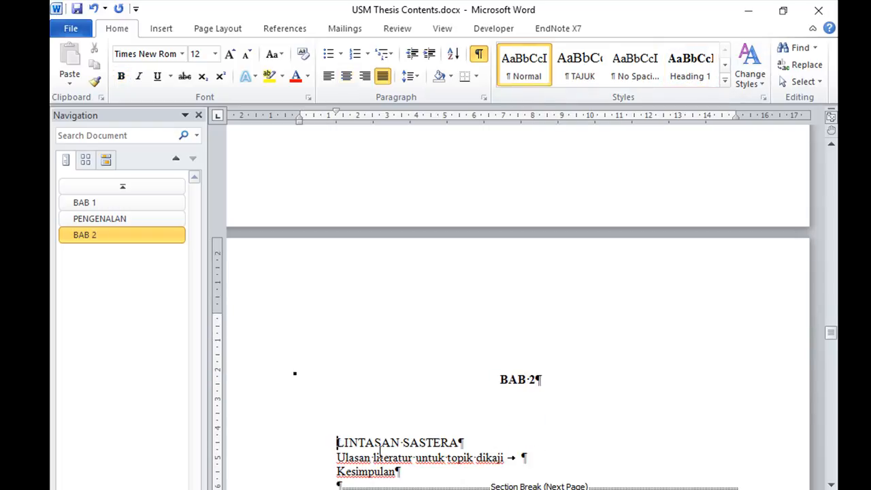
left_click(690, 68)
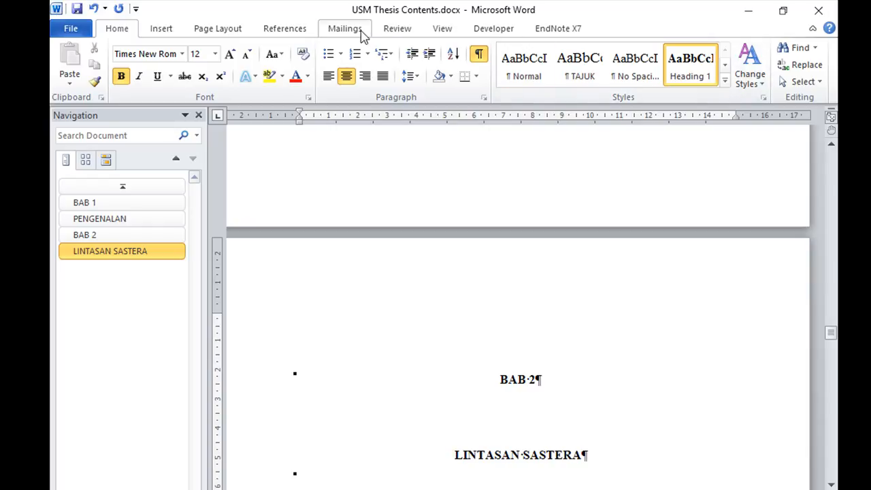
Zoom out to show multiple pages and examine the heading layout on the BAB 1 and BAB 2 pages
left_click(440, 32)
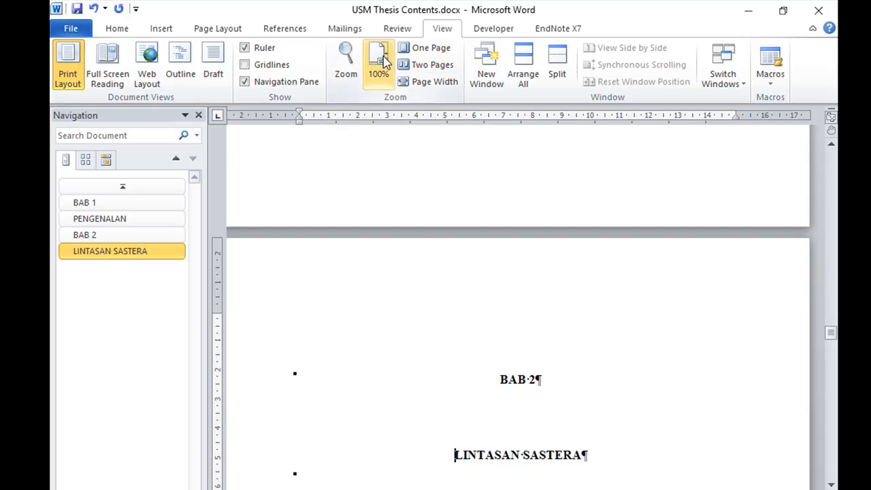
left_click(349, 68)
left_click(503, 186)
left_click(490, 386)
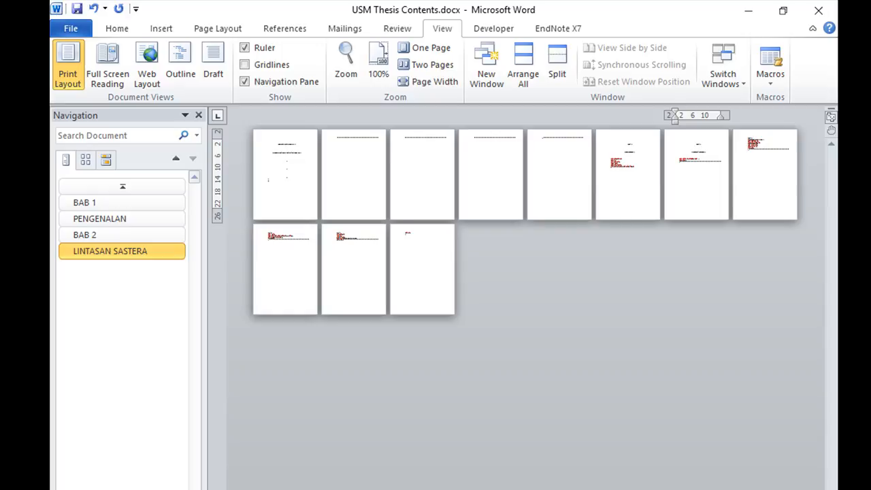
scroll(525, 299, "up", 3)
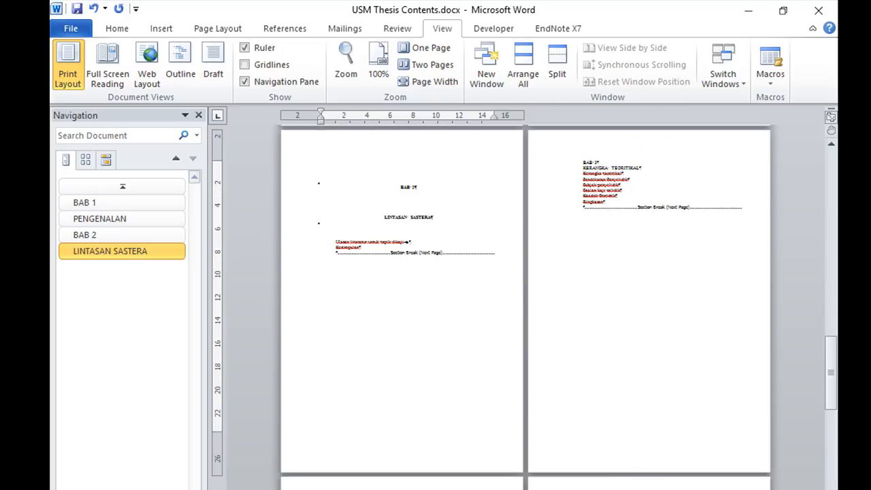
scroll(719, 370, "up", 4)
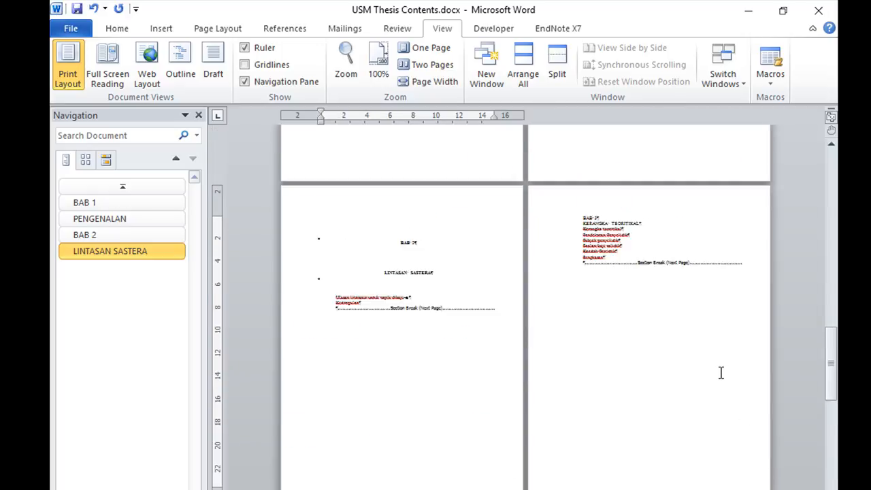
scroll(722, 375, "up", 3)
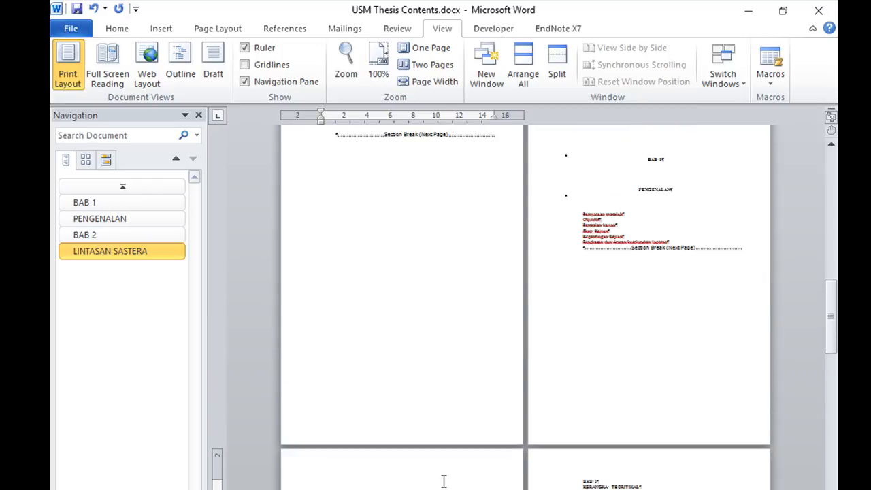
scroll(686, 196, "up", 1)
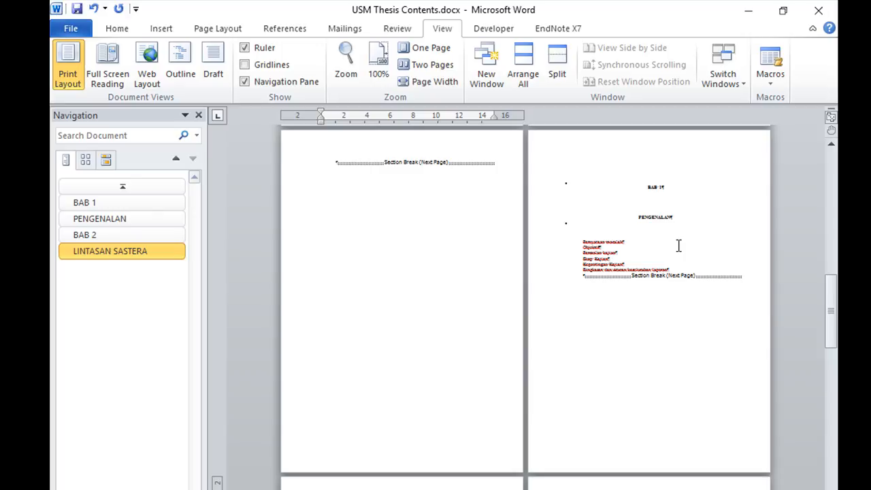
Enlarge the document back to a readable size and return to the BAB 1 page
left_click(824, 489)
left_click(825, 489)
left_click(825, 489)
left_click(824, 489)
left_click(824, 489)
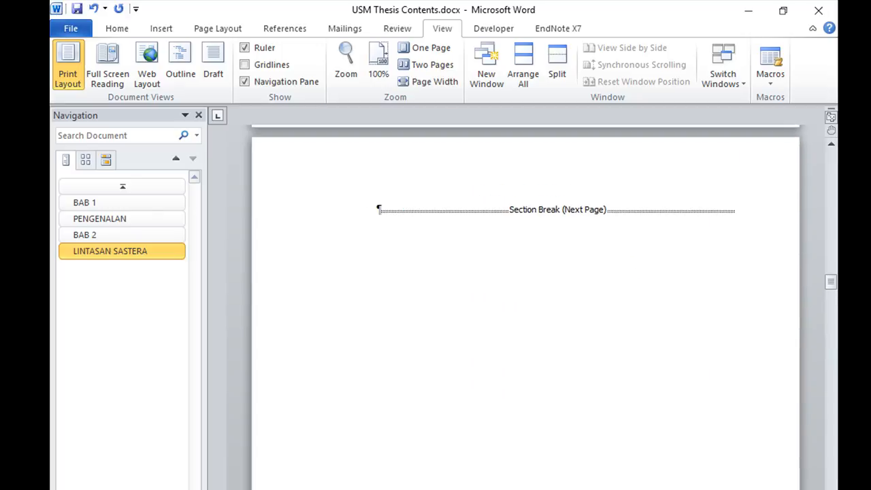
left_click(825, 489)
left_click_drag(831, 280, 836, 309)
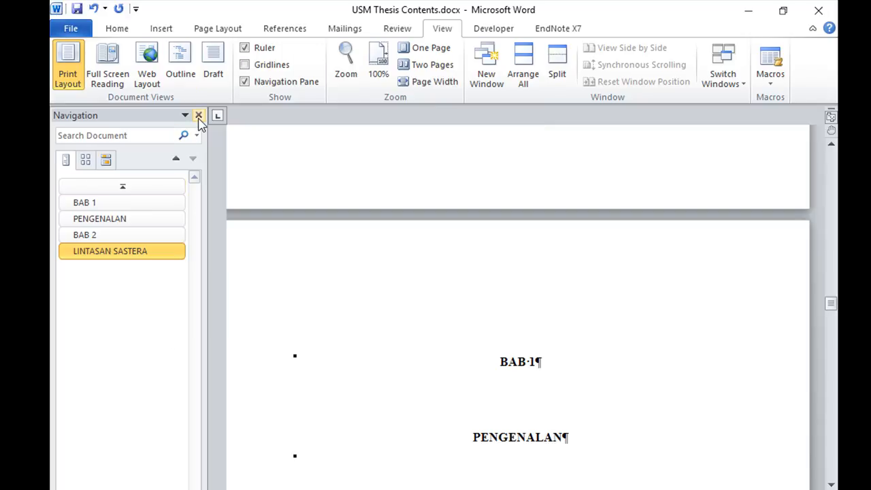
scroll(517, 306, "left", 2)
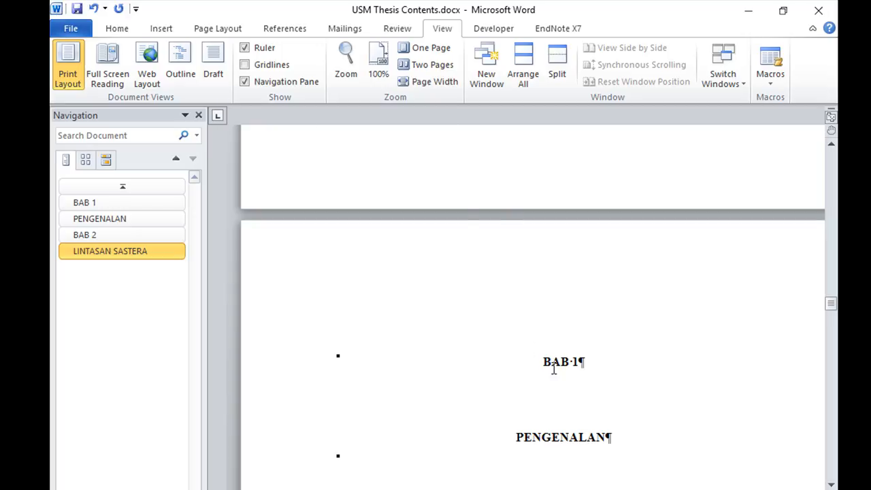
Apply the Heading 1 style to the BAB 3 chapter number and the KERANGKA TEORITIKAL title below it
scroll(564, 404, "down", 8)
scroll(565, 411, "up", 7)
scroll(565, 411, "down", 4)
scroll(567, 411, "up", 4)
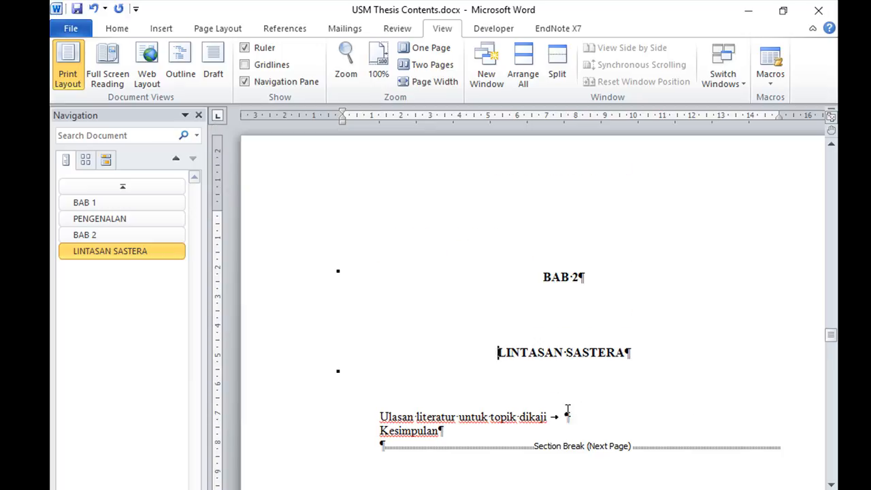
left_click(567, 411)
scroll(569, 408, "down", 12)
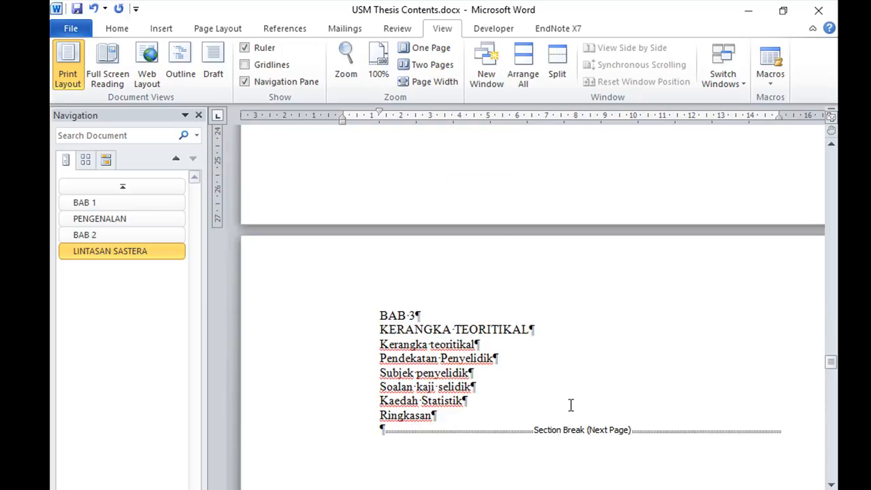
left_click(379, 311)
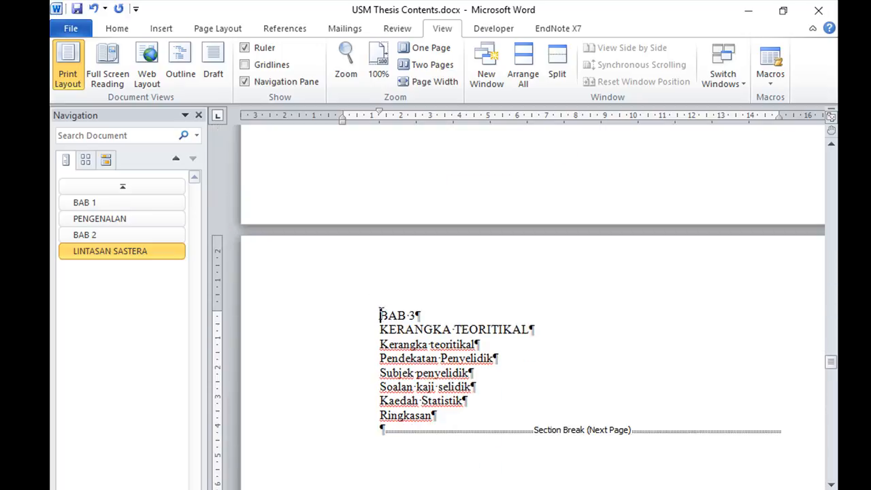
left_click(117, 29)
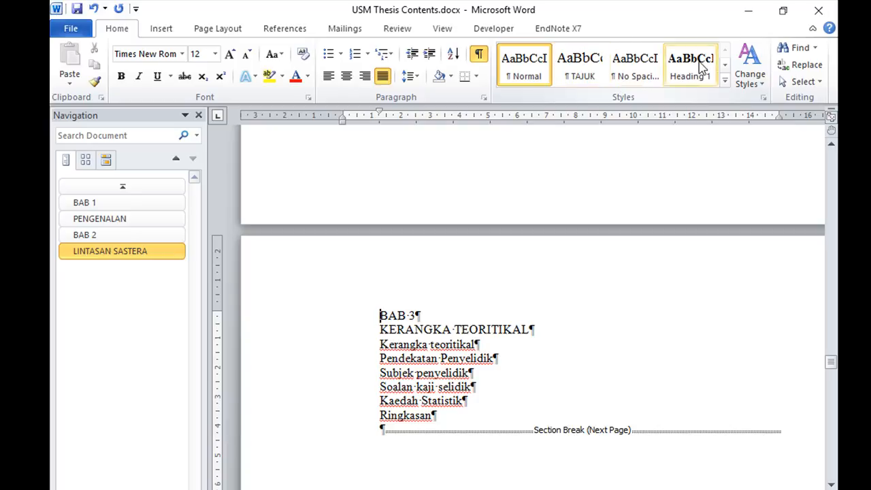
left_click(681, 83)
key("Down")
left_click(684, 75)
Apply the Heading 1 style to the Bab 4 and Bab 5 chapter numbers
scroll(668, 189, "down", 20)
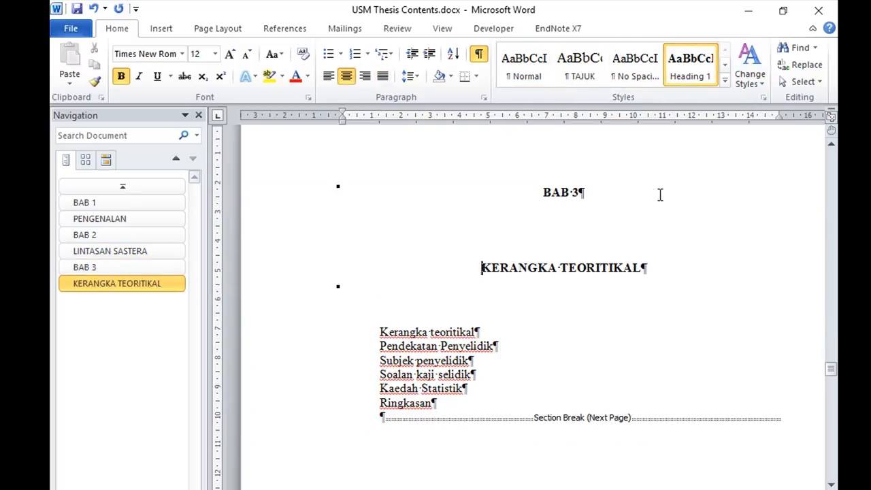
left_click(380, 379)
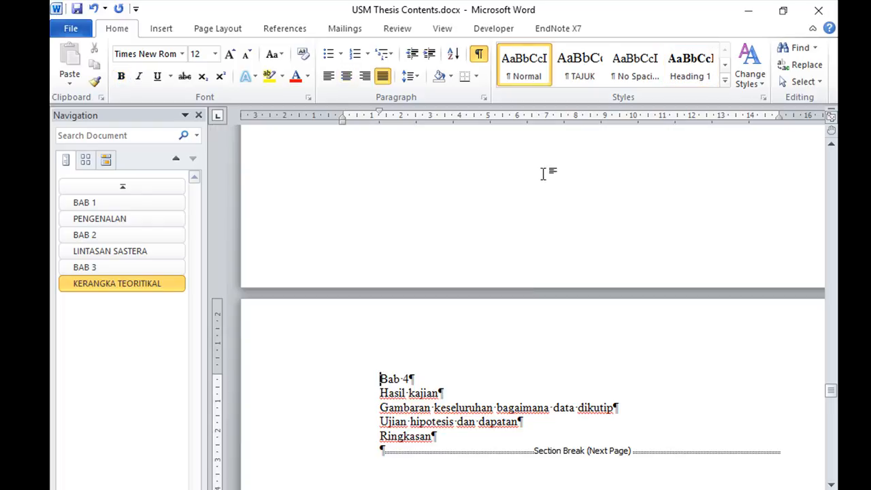
left_click(690, 69)
scroll(430, 355, "down", 4)
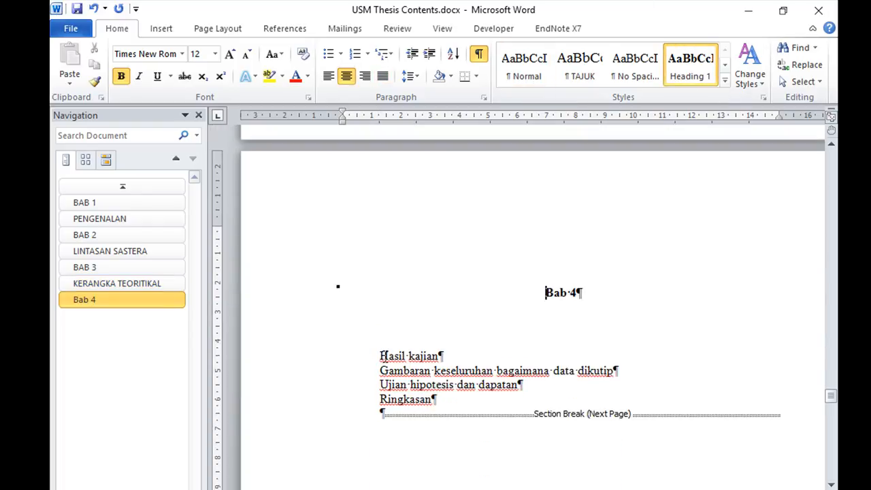
scroll(536, 324, "down", 2)
scroll(537, 324, "down", 20)
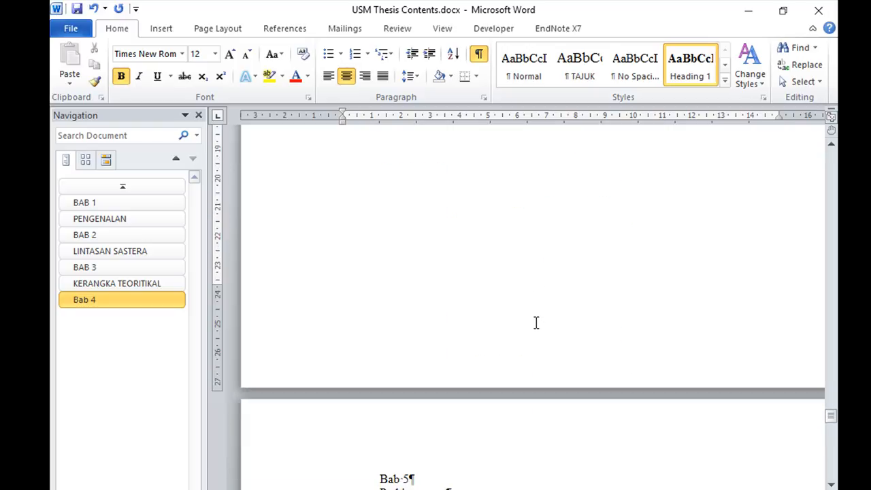
left_click(383, 337)
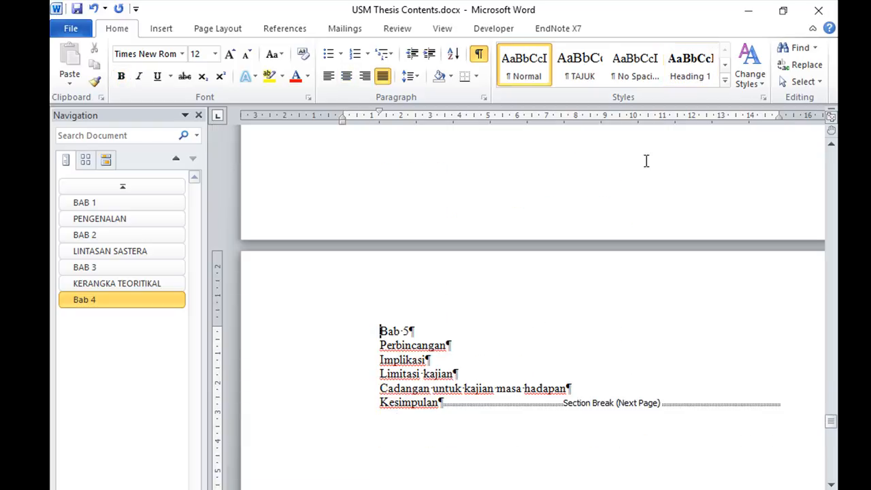
left_click(690, 61)
Apply the Heading 1 style to the Rujukan title on the last page and save the document
scroll(544, 286, "down", 7)
scroll(416, 278, "down", 15)
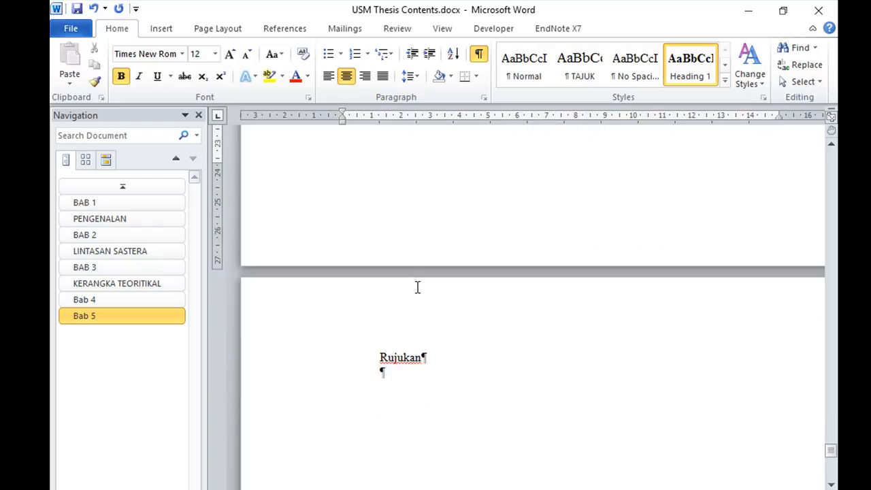
left_click(383, 357)
left_click(694, 70)
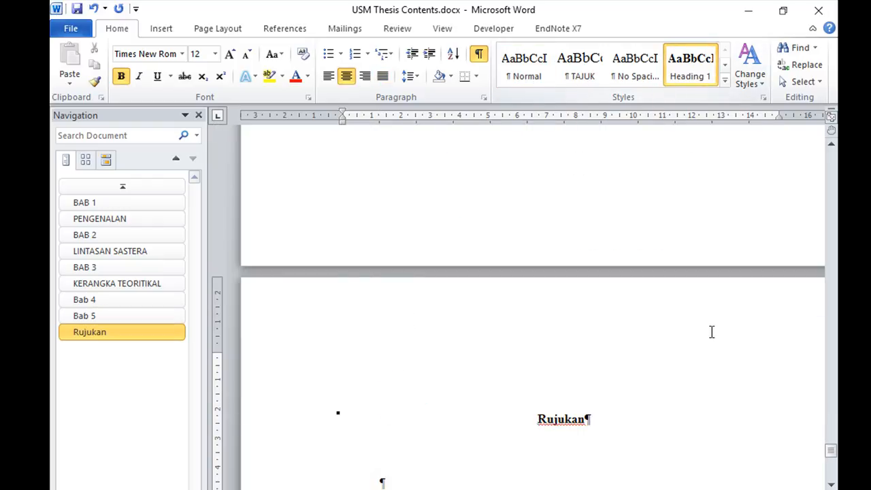
left_click(77, 8)
Jump to the BAB 2, Bab 5 and BAB 1 headings in turn to check navigation between chapters
left_click(112, 244)
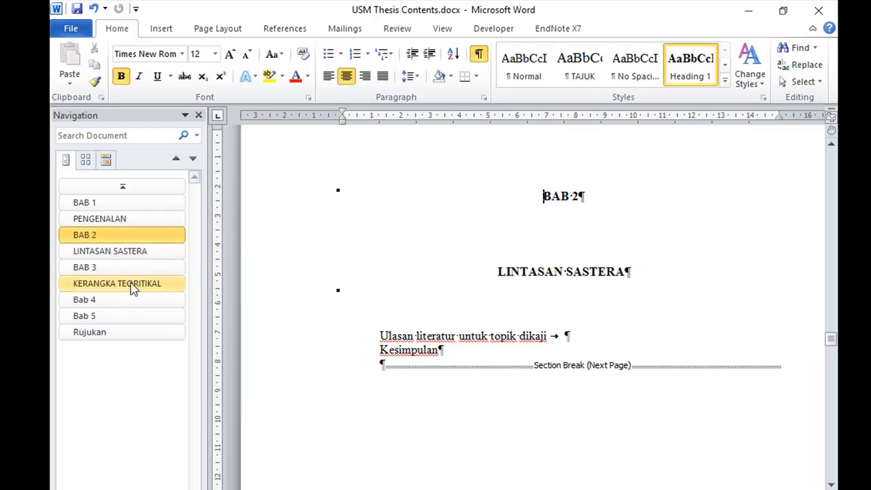
left_click(124, 317)
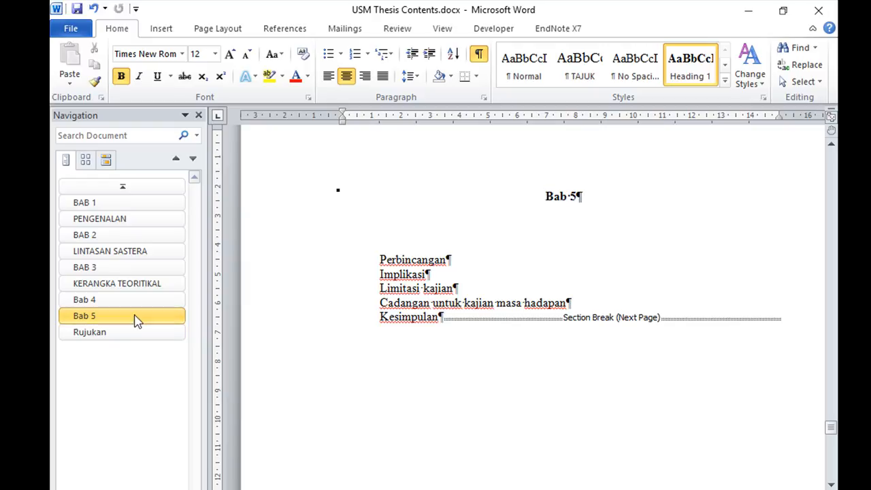
left_click_drag(832, 430, 827, 338)
left_click(111, 202)
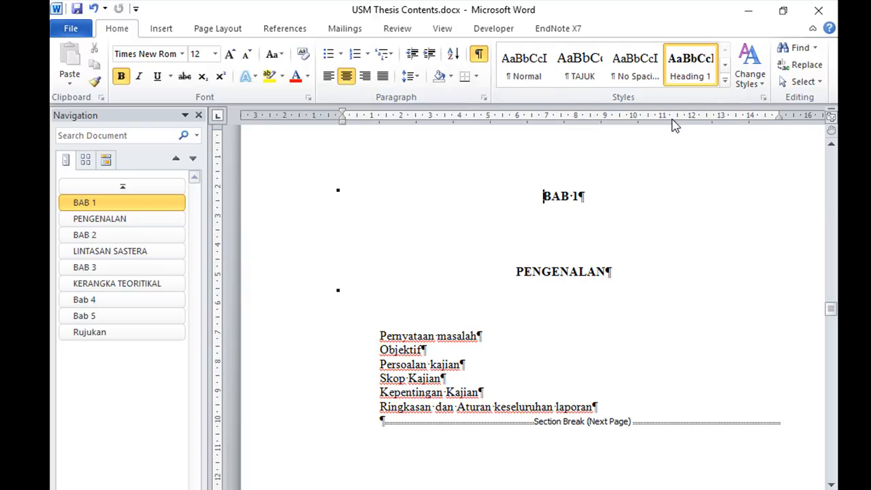
Look for the Heading 2 style among the available quick styles and return to the BAB 1 heading
left_click(726, 81)
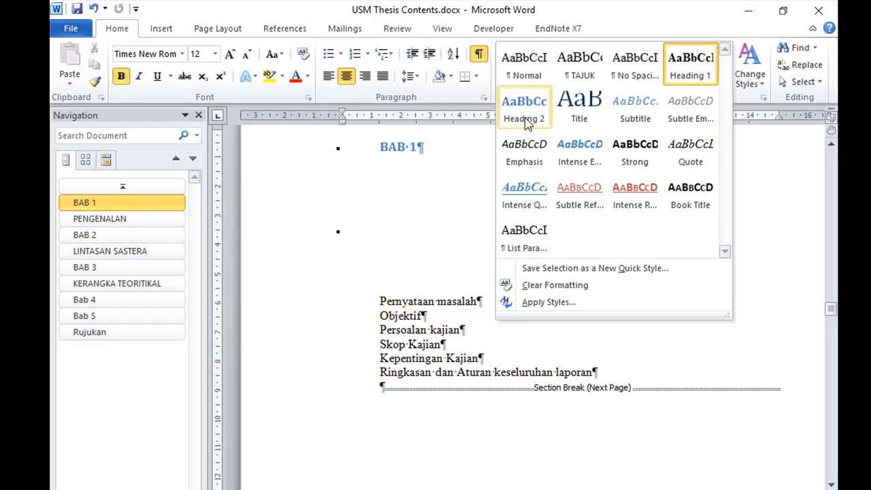
scroll(825, 186, "up", 10)
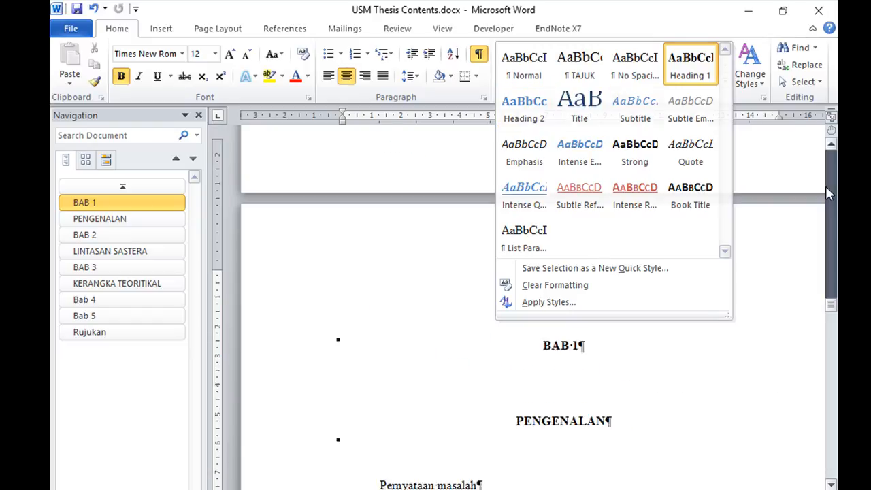
left_click(114, 204)
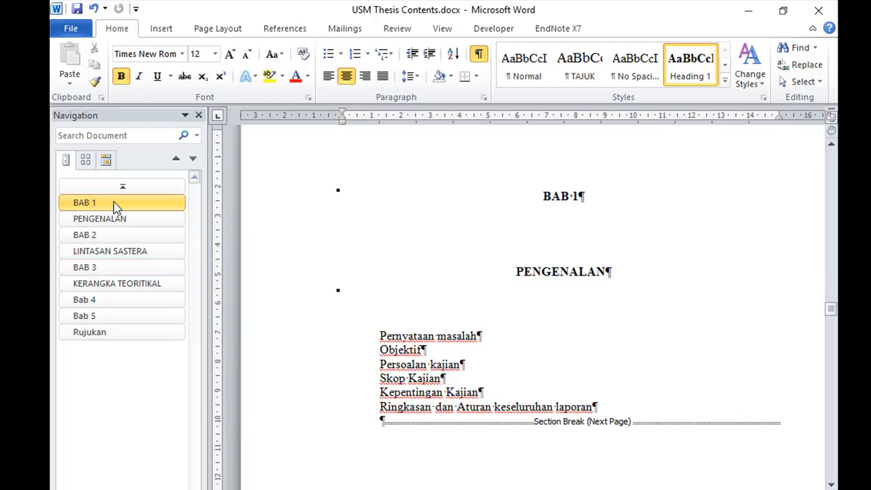
Place the cursor at the start of the Pernyataan masalah line under PENGENALAN, keeping the Normal style
left_click(381, 337)
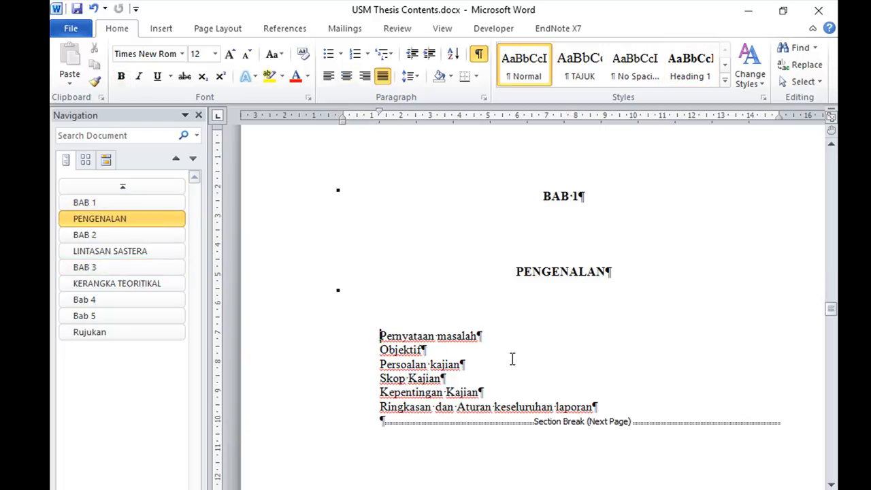
scroll(538, 358, "down", 2)
scroll(445, 286, "up", 2)
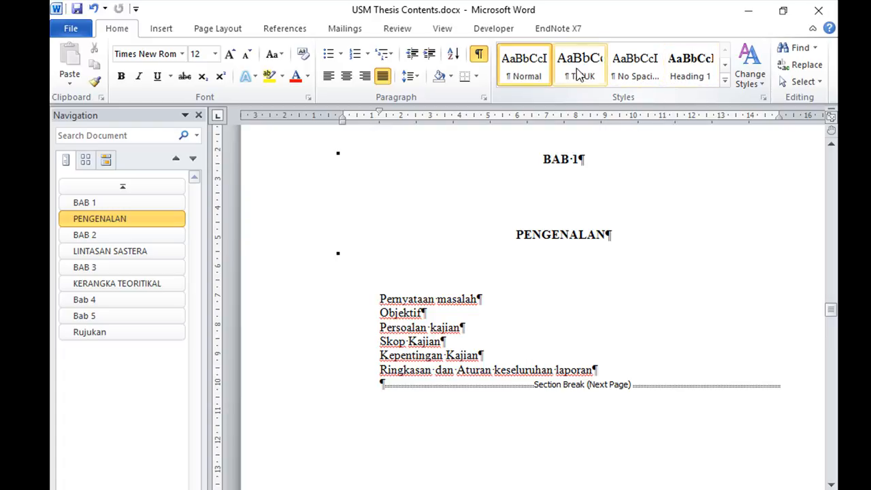
left_click(596, 79)
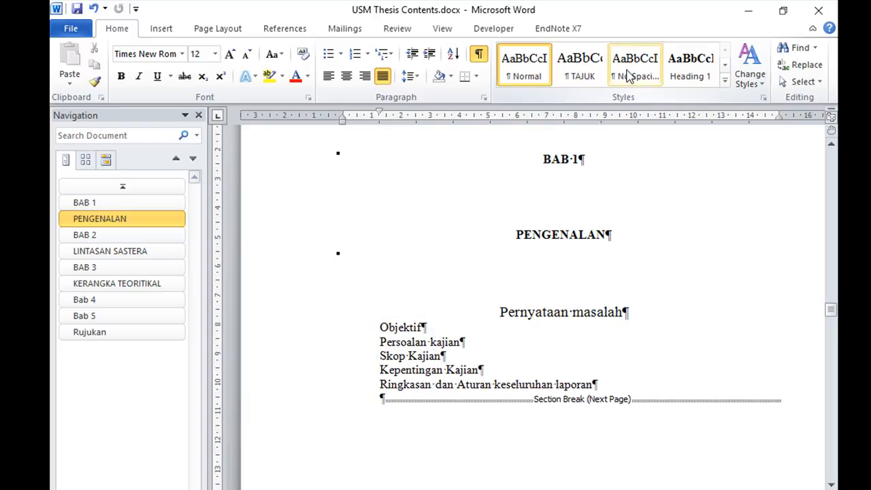
left_click(529, 73)
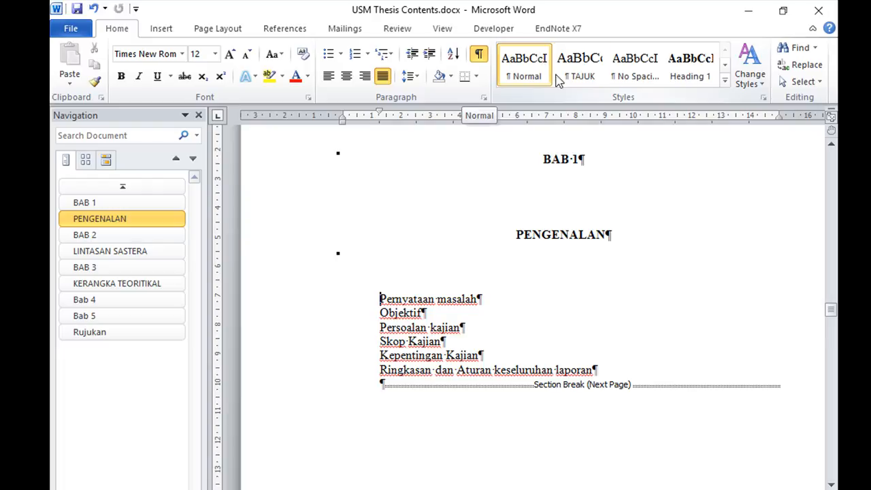
left_click(726, 82)
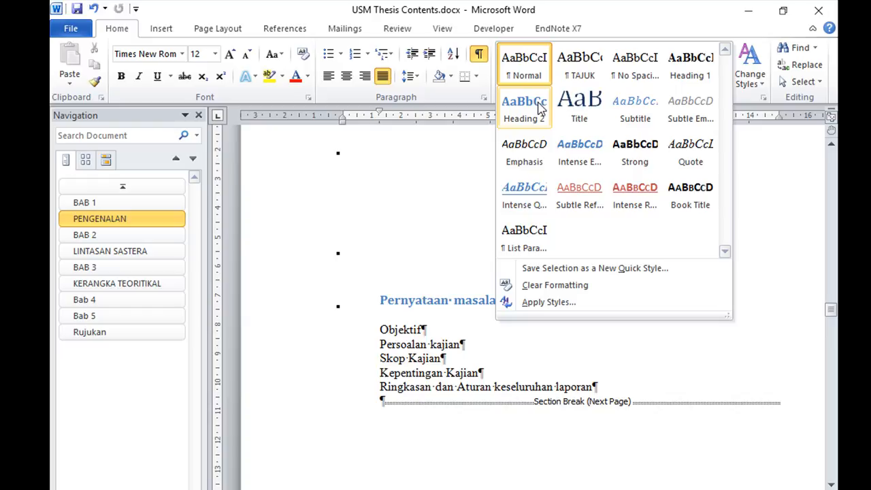
right_click(538, 109)
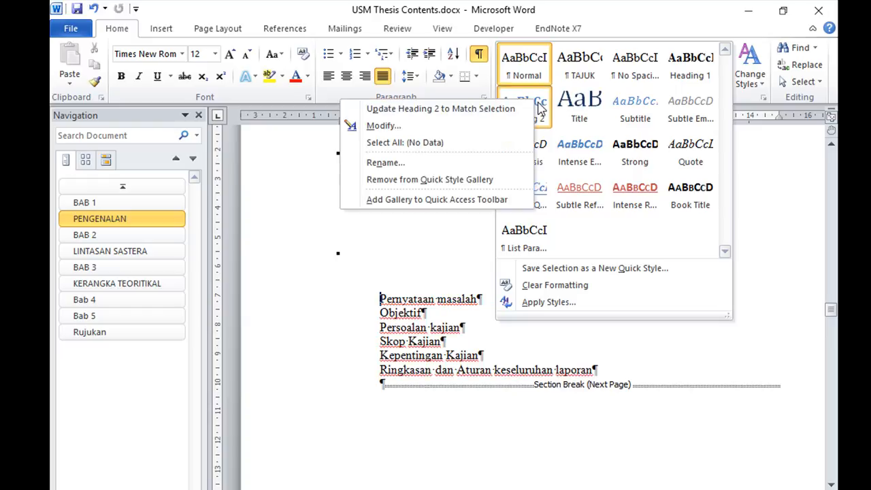
left_click(385, 259)
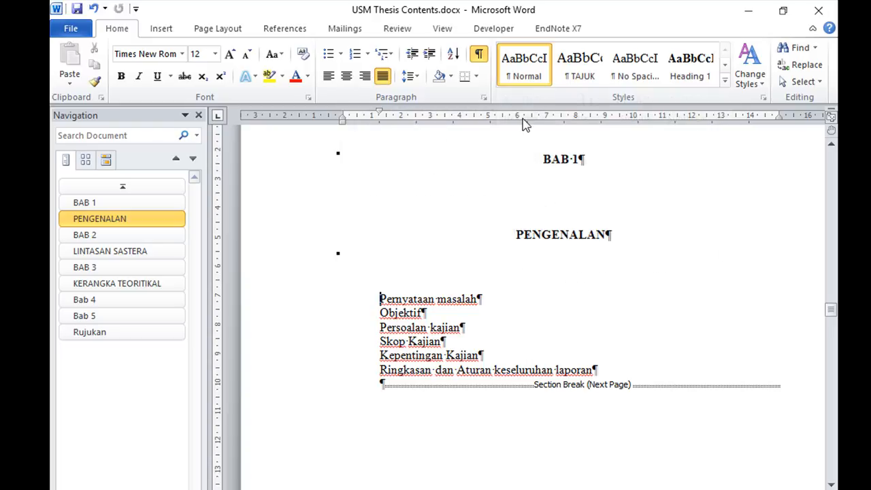
left_click(725, 80)
left_click(804, 191)
Apply the Heading 2 style to the Pernyataan masalah line under PENGENALAN
left_click(728, 82)
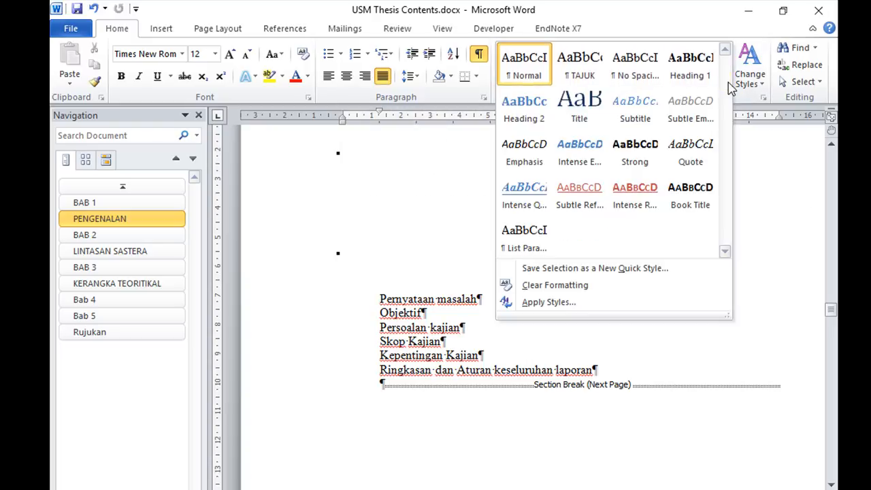
left_click(530, 115)
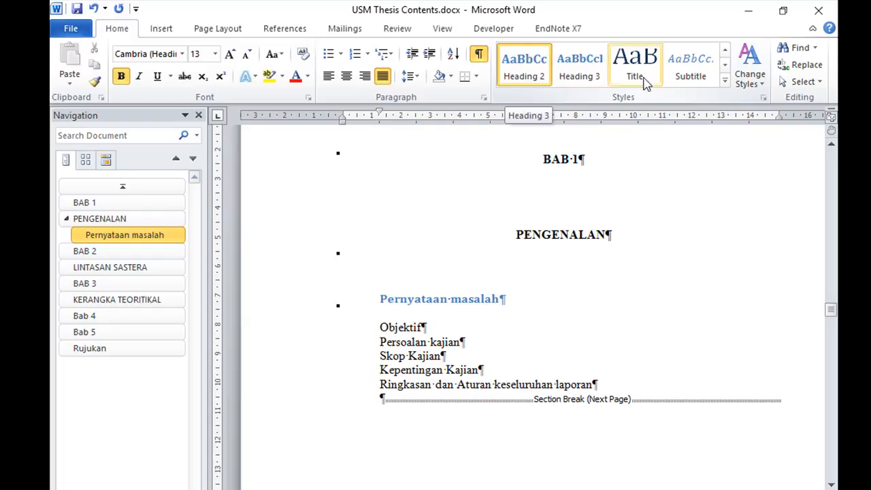
left_click(725, 82)
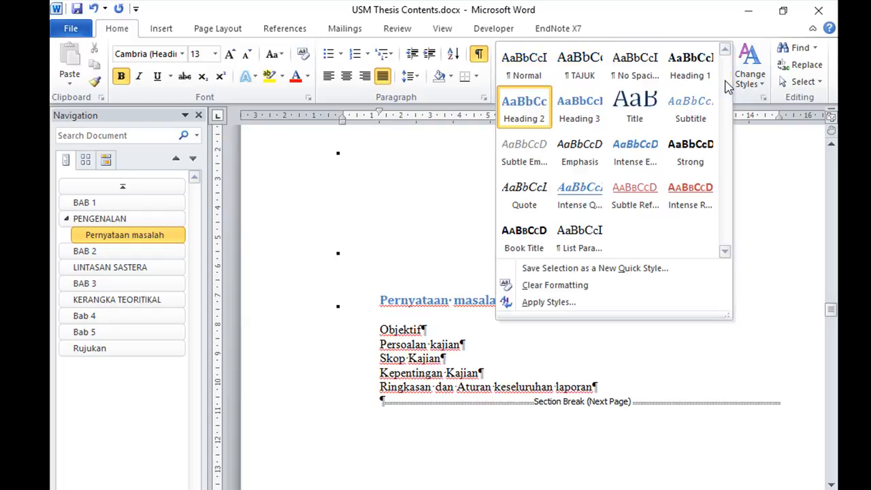
left_click(534, 117)
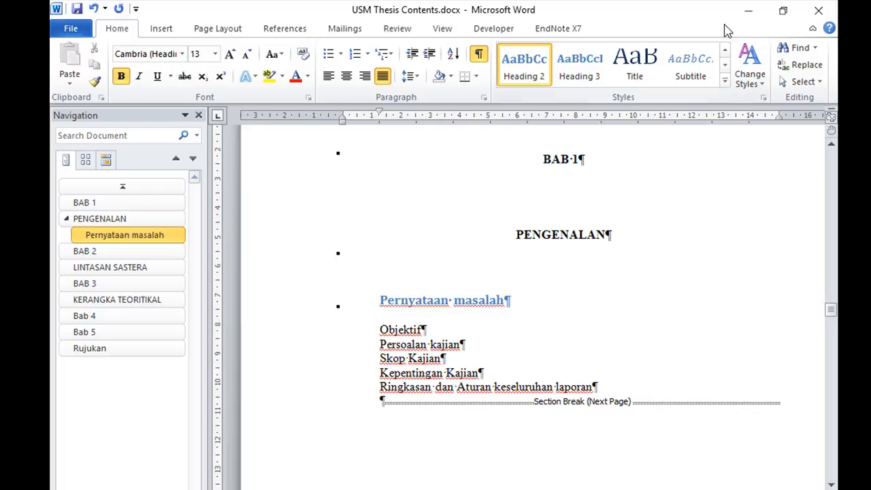
Return the Pernyataan masalah line to the Normal style and reapply Heading 2 to it
left_click(729, 81)
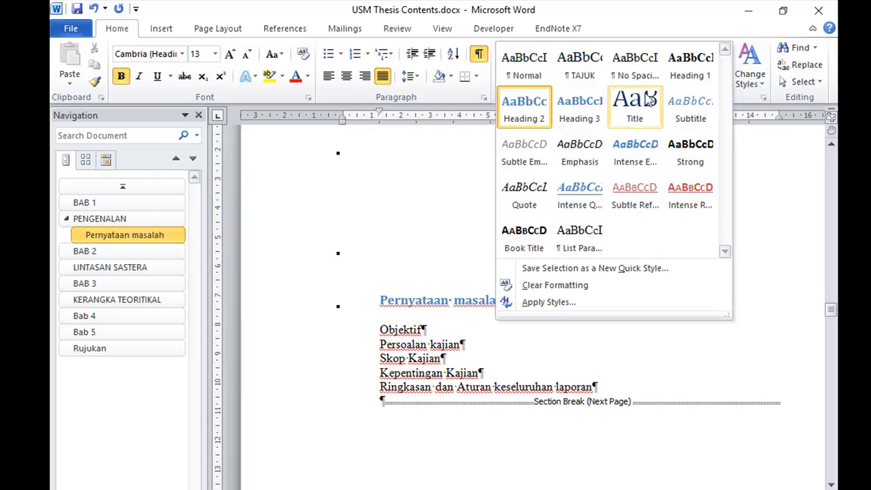
left_click(539, 77)
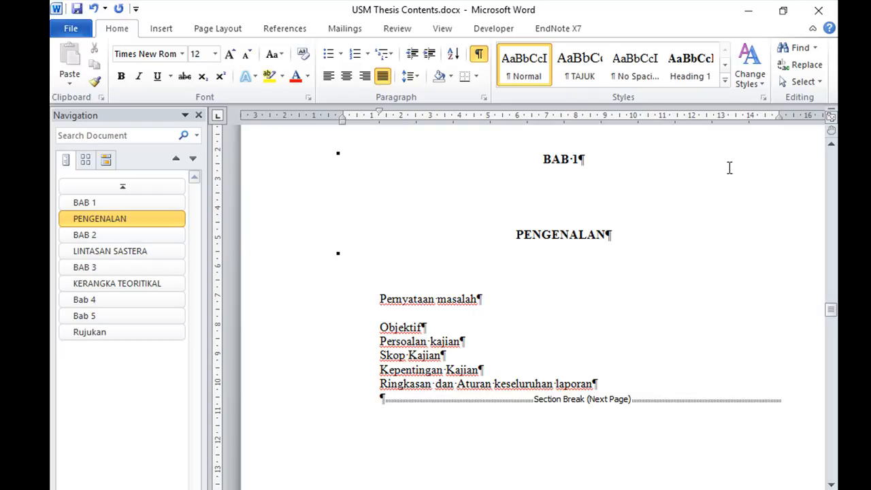
left_click(725, 81)
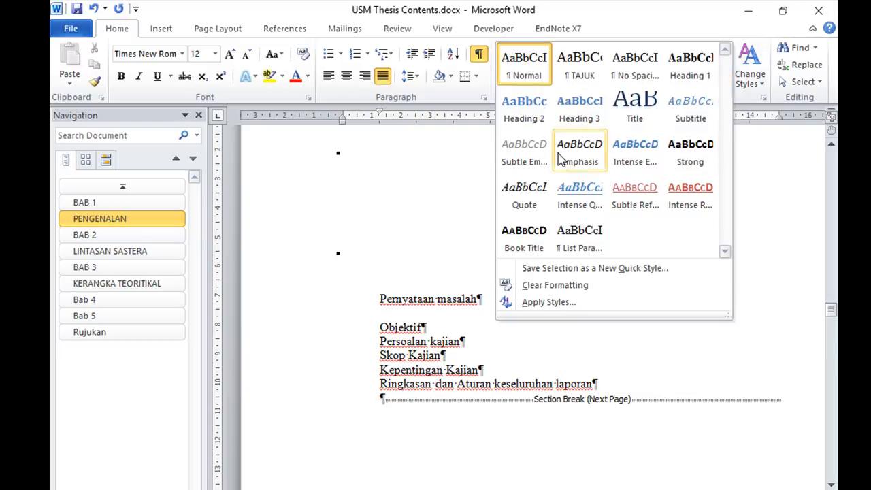
left_click(533, 120)
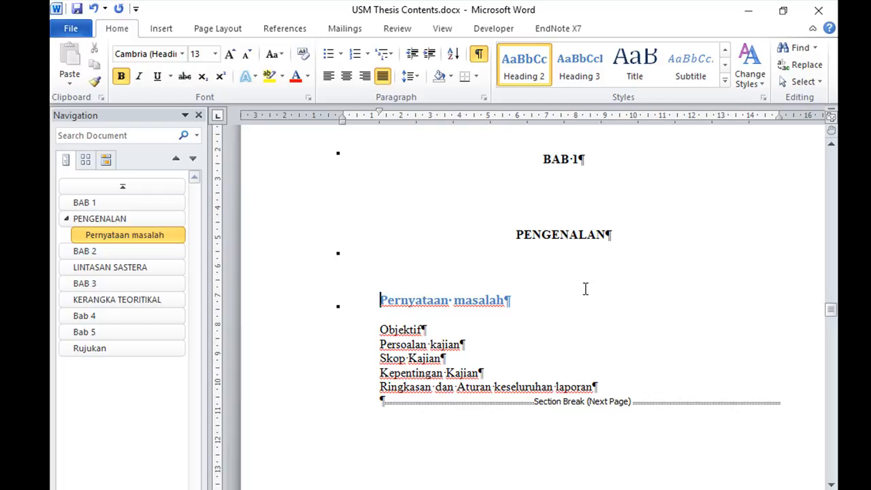
Modify the Heading 2 style to use Times New Roman, size 12, the Automatic font color and justified alignment
right_click(522, 73)
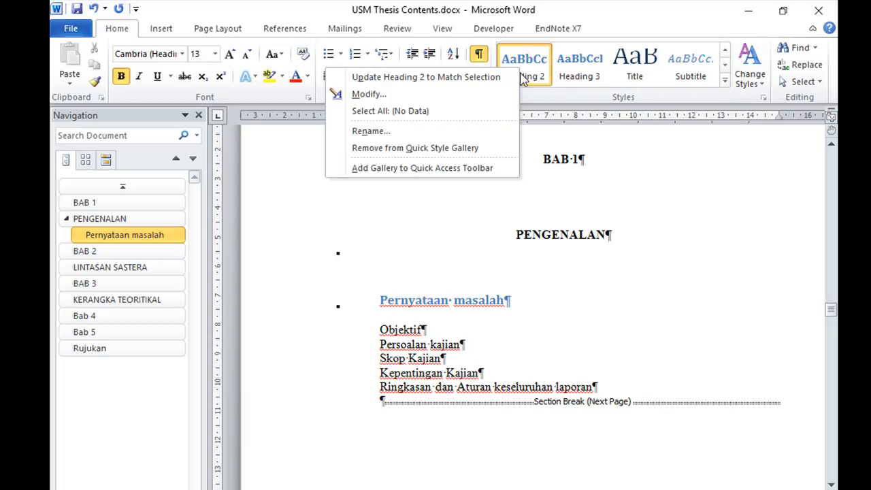
left_click(371, 95)
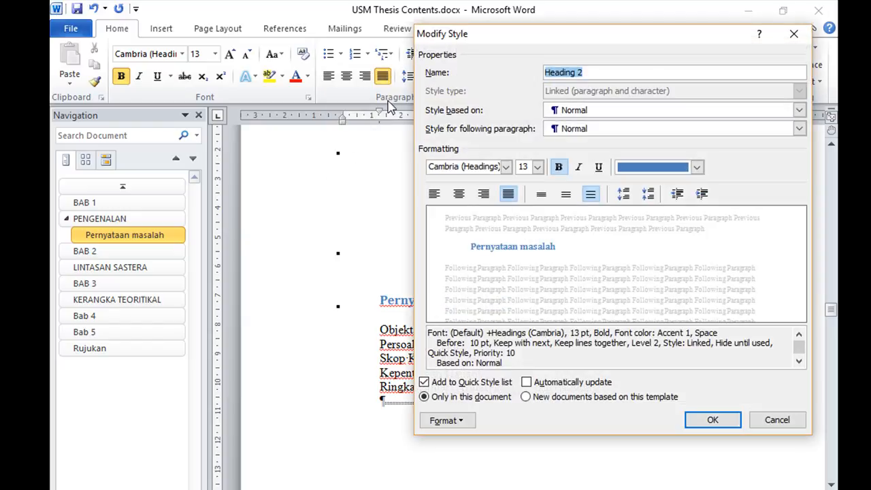
left_click(506, 168)
left_click(467, 221)
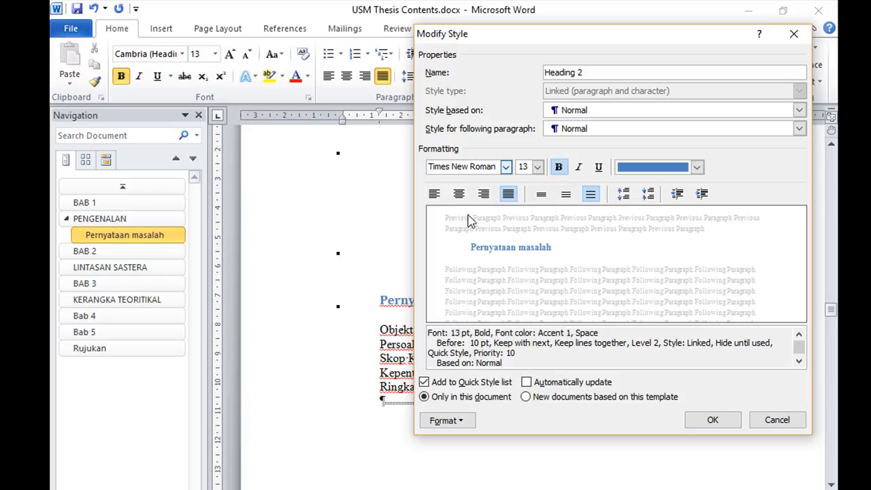
left_click(537, 168)
left_click(528, 227)
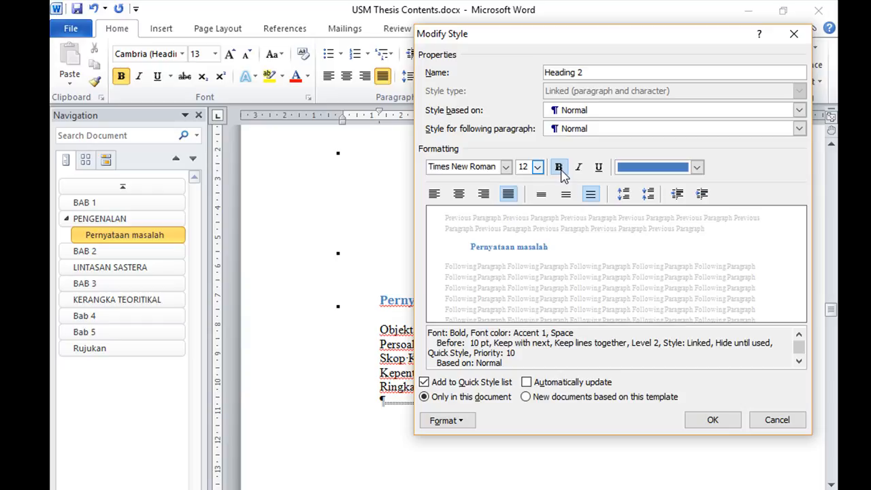
left_click(697, 168)
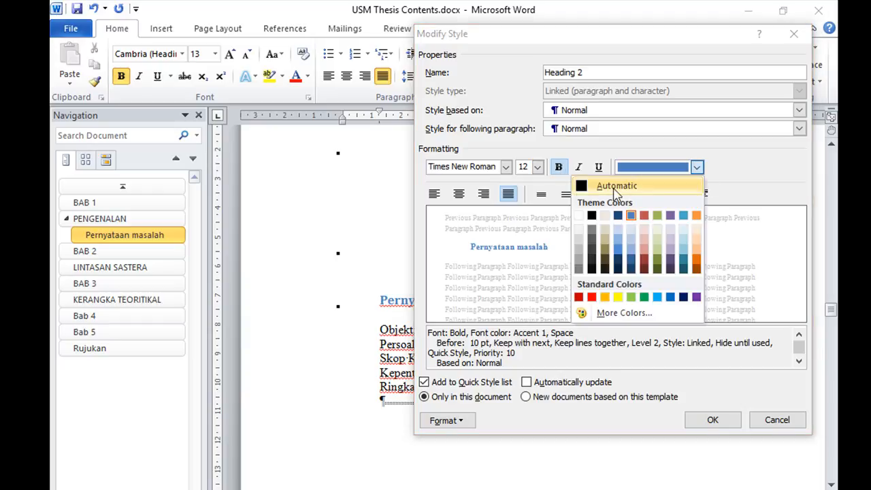
left_click(581, 186)
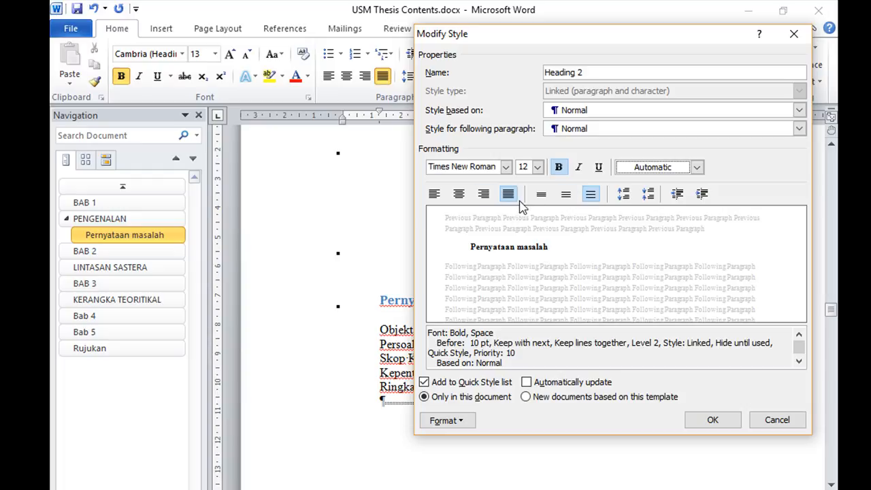
left_click(433, 196)
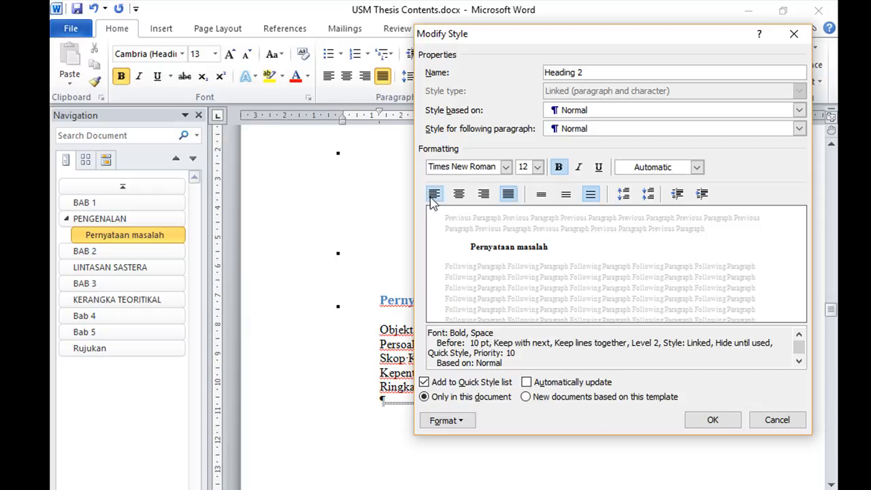
left_click(509, 195)
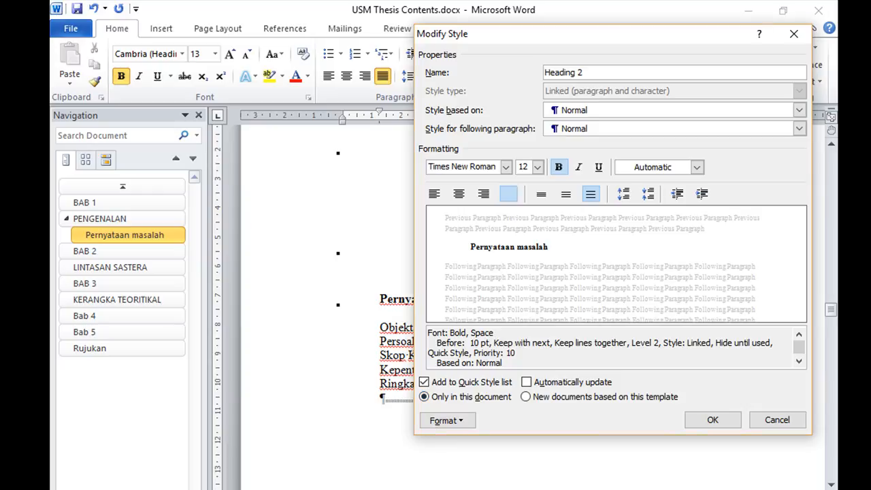
Check the Sub-title layout in the Thesis Writing Guide PDF and set the Heading 2 style's special indentation to (none)
key("alt+Tab")
scroll(520, 439, "down", 3)
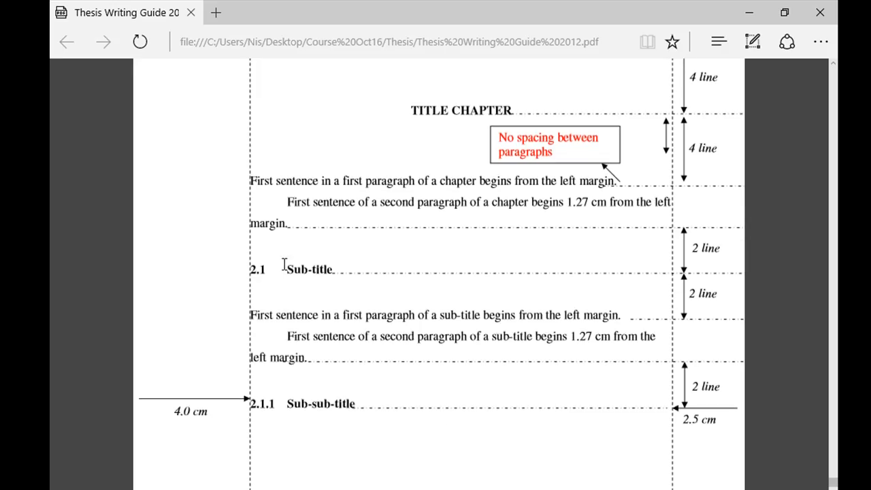
left_click_drag(285, 269, 326, 270)
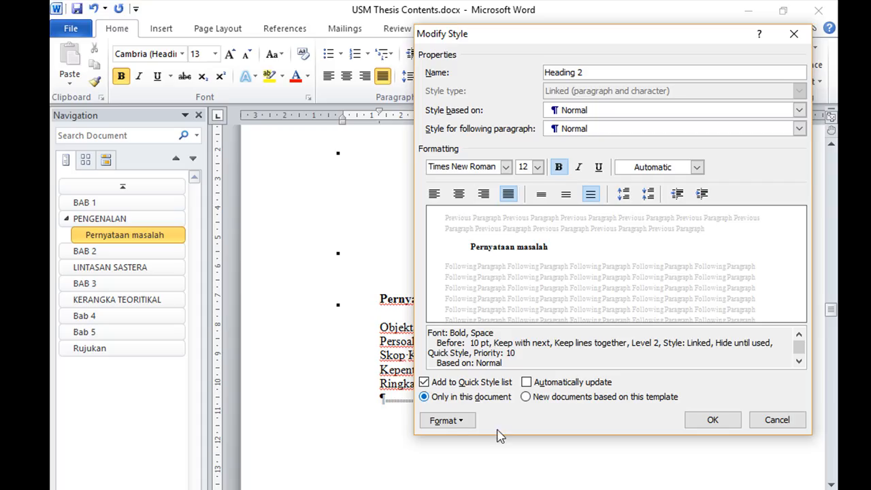
left_click(463, 423)
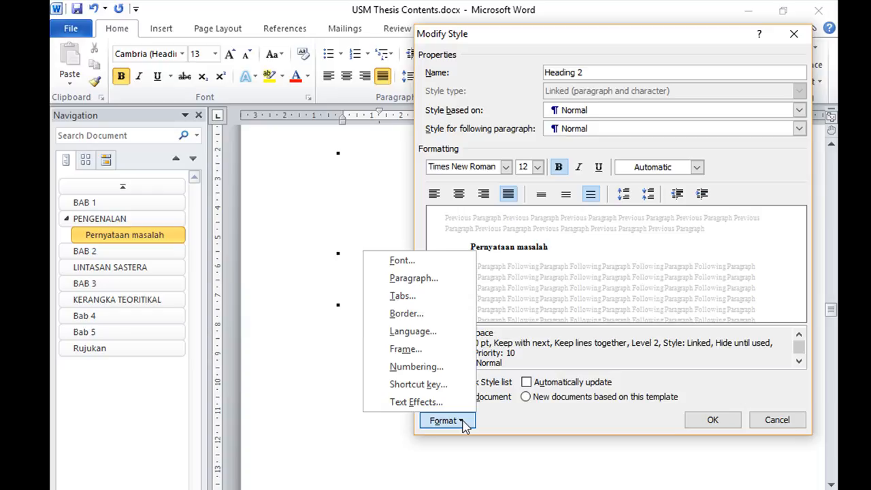
left_click(444, 283)
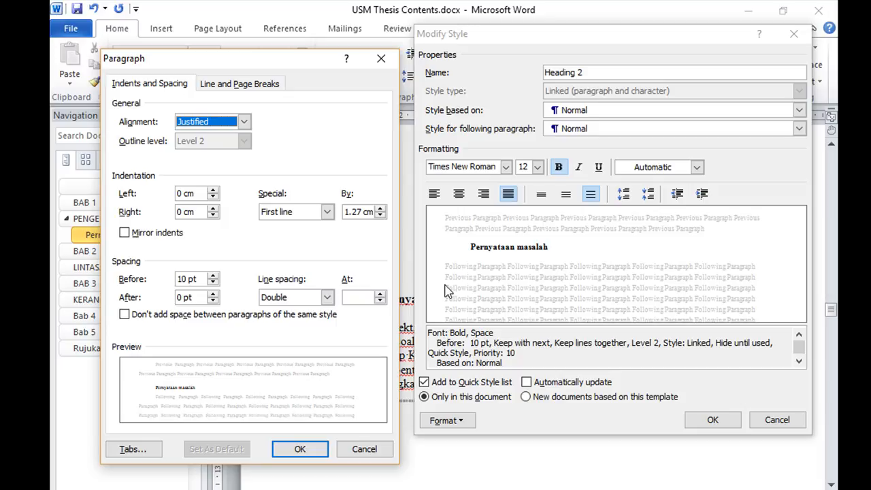
left_click(327, 212)
left_click(326, 212)
left_click(321, 215)
left_click(317, 225)
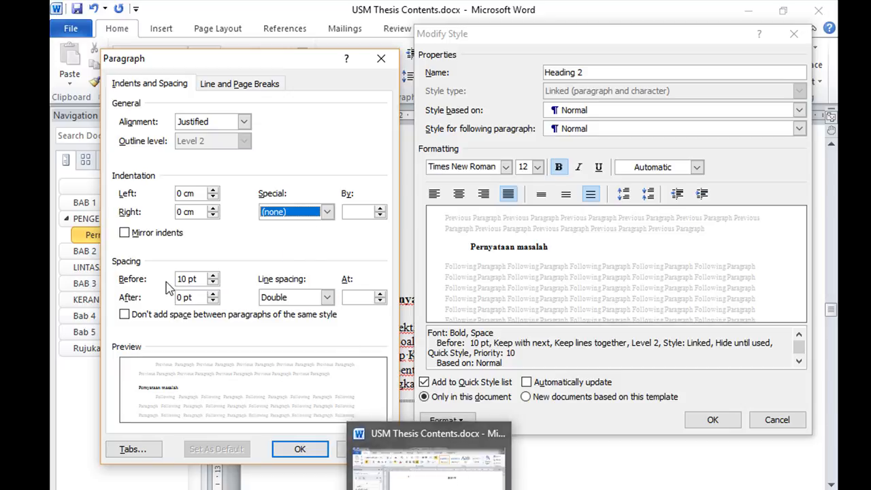
left_click(401, 489)
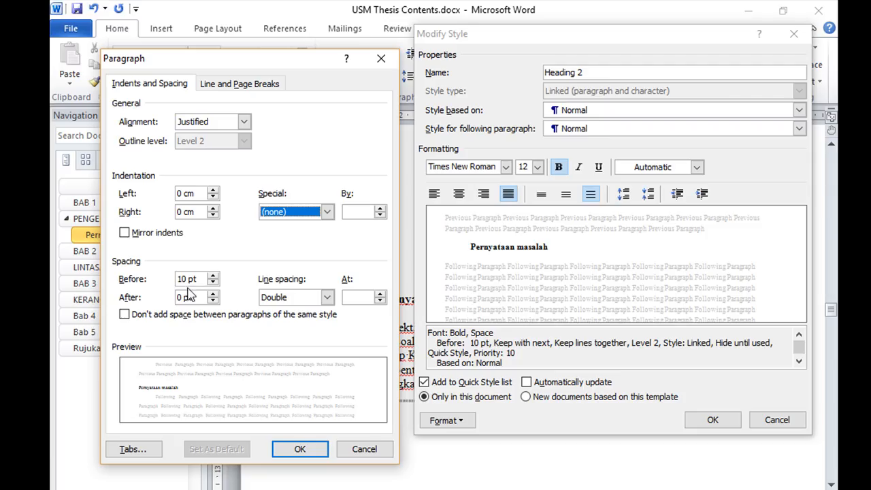
Set the Heading 2 style's spacing to 24 pt before and 24 pt after with single line spacing, and save the style changes
left_click(213, 276)
left_click(212, 275)
left_click(213, 275)
left_click(213, 294)
left_click(213, 294)
left_click(213, 294)
left_click(213, 294)
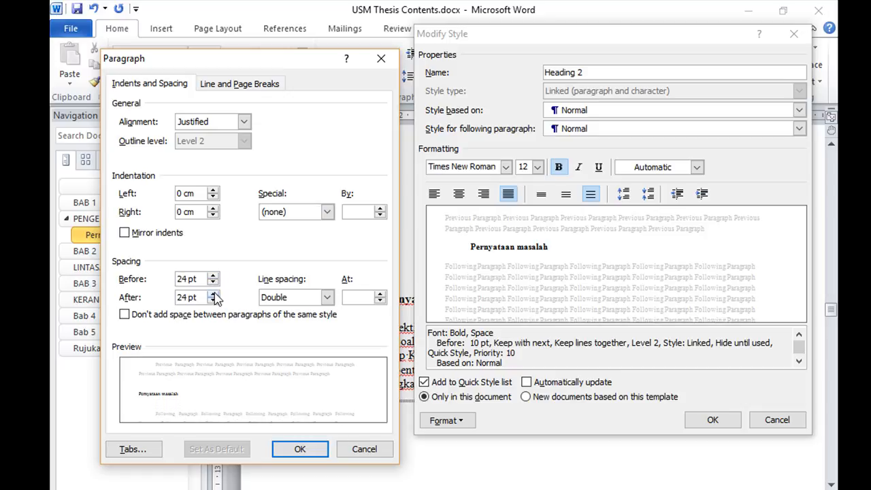
left_click(328, 297)
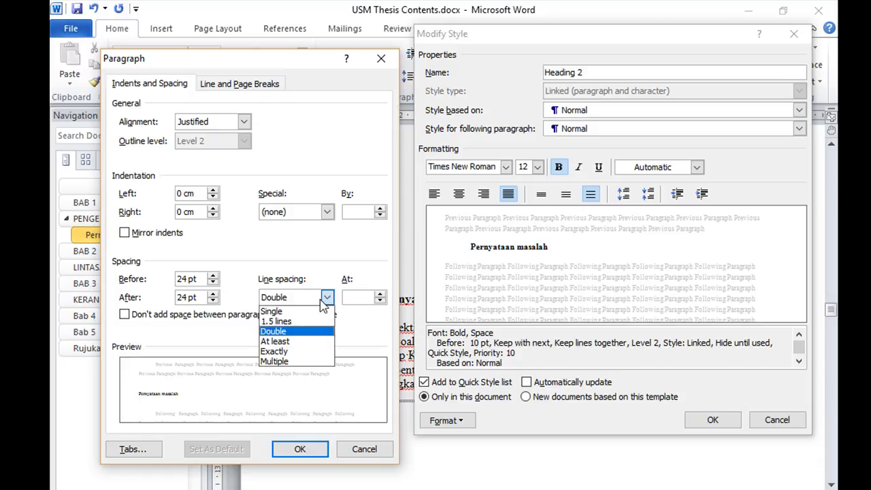
left_click(317, 314)
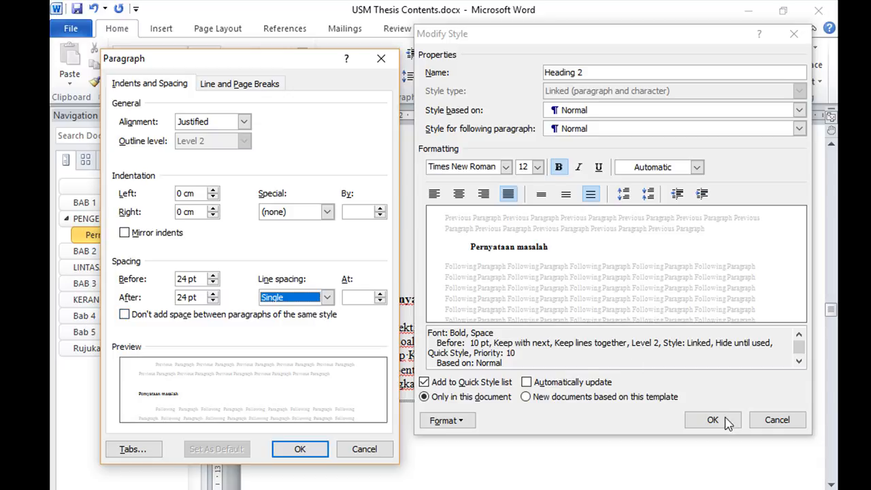
left_click(313, 454)
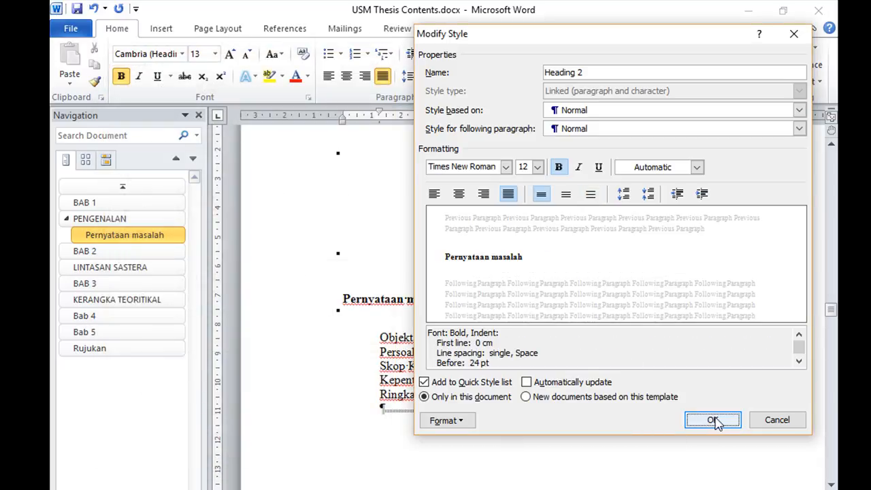
left_click(714, 418)
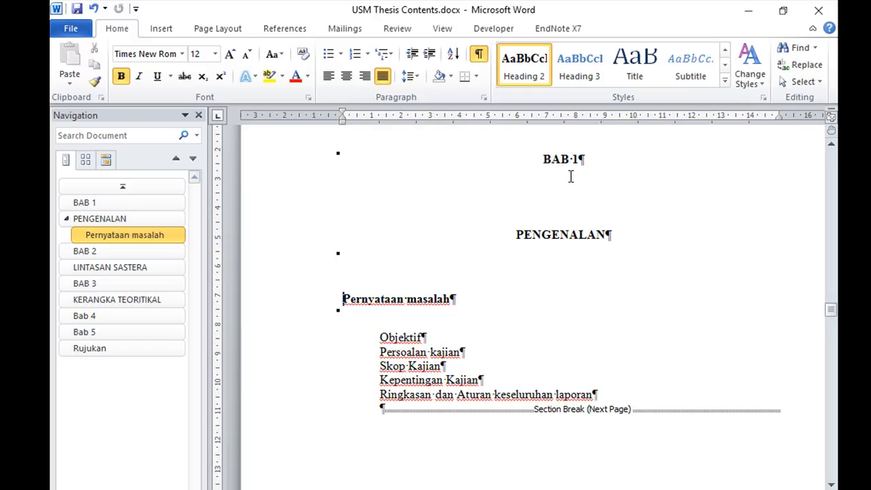
Apply the Heading 3 style to the Pernyataan masalah line
left_click(586, 76)
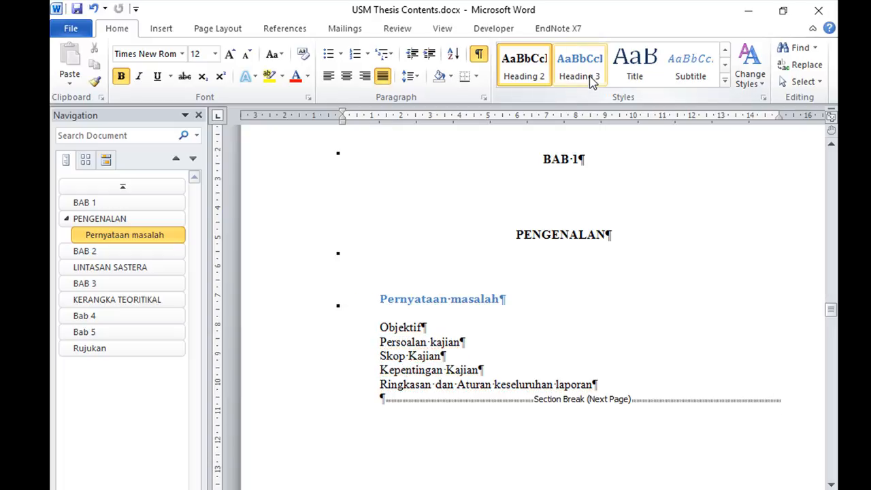
left_click(592, 81)
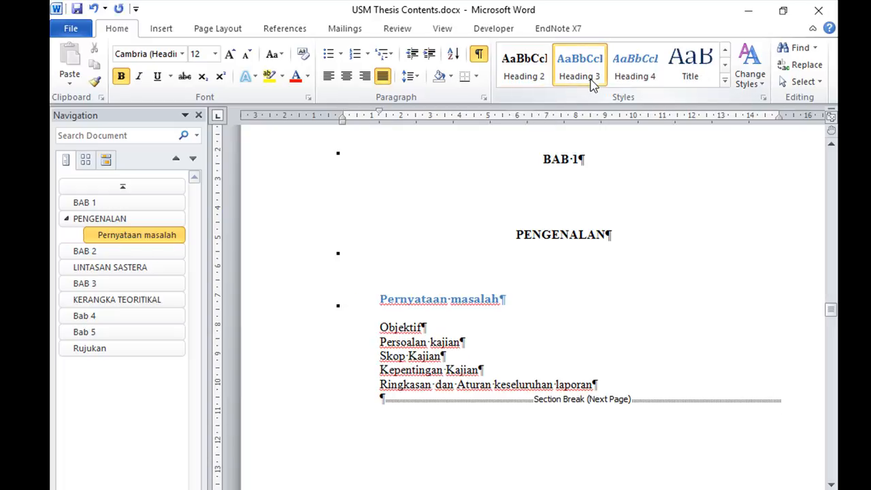
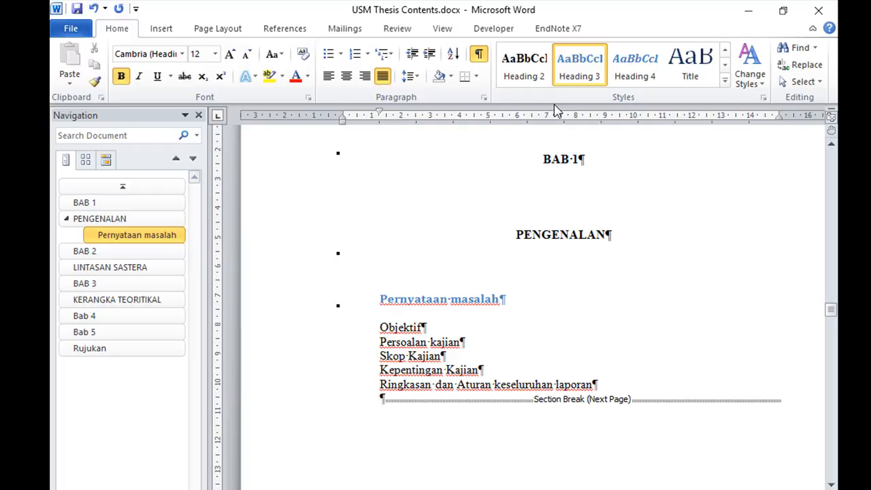
Modify the Heading 3 style to use Times New Roman and the Automatic font color
right_click(577, 67)
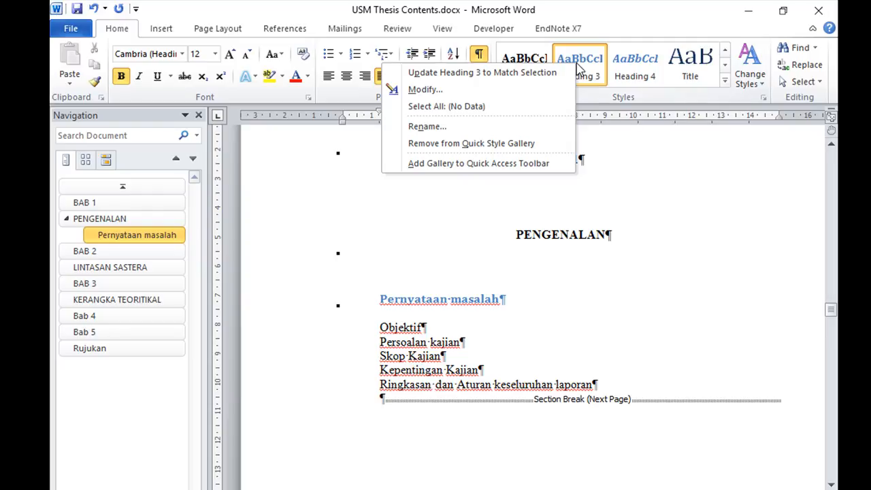
left_click(523, 95)
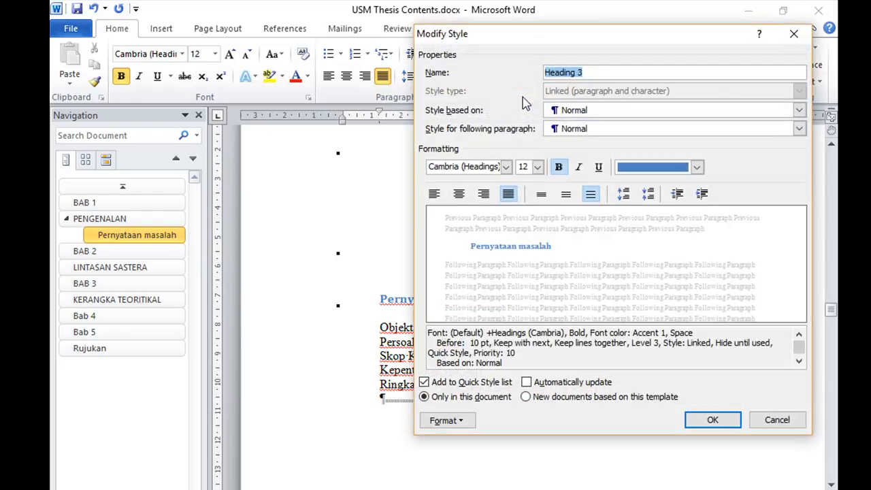
left_click(505, 167)
left_click(463, 219)
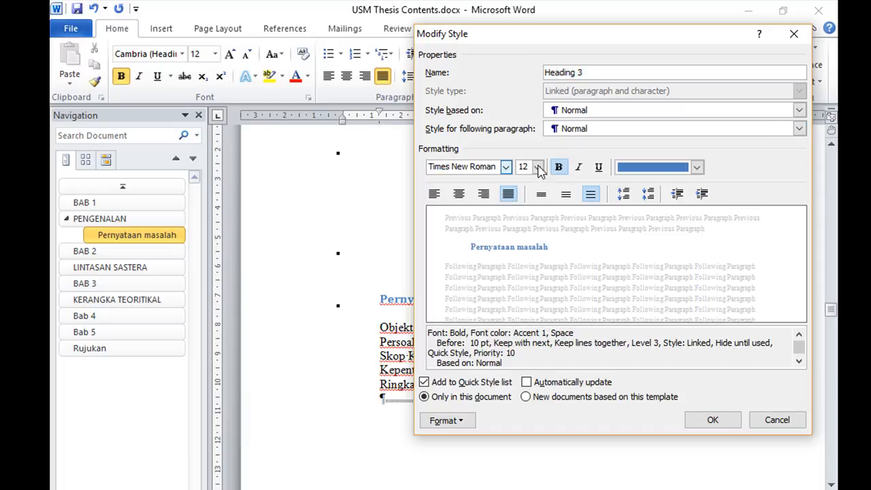
left_click(697, 168)
left_click(607, 191)
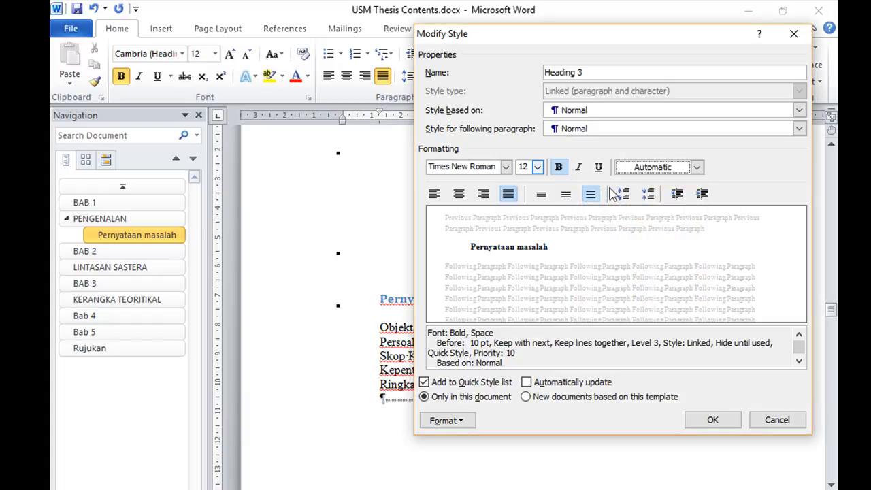
Check the thesis guide and set the Heading 3 style's special indentation to (none)
left_click(469, 422)
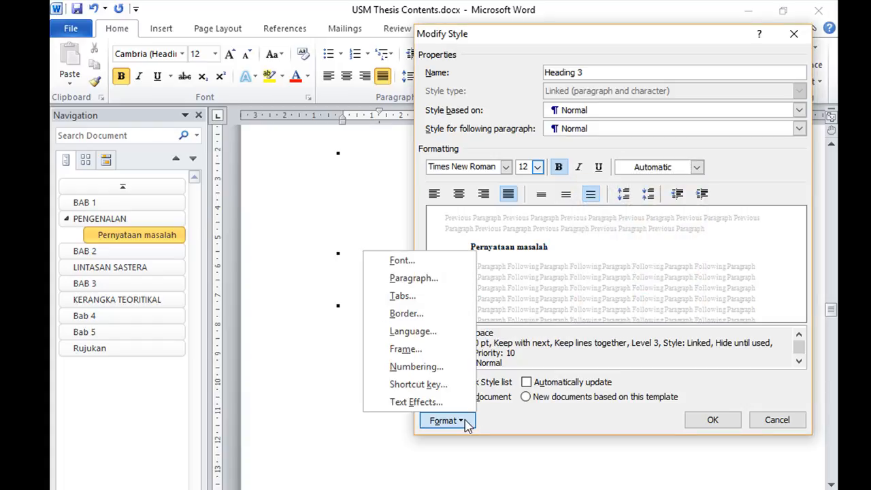
left_click(438, 280)
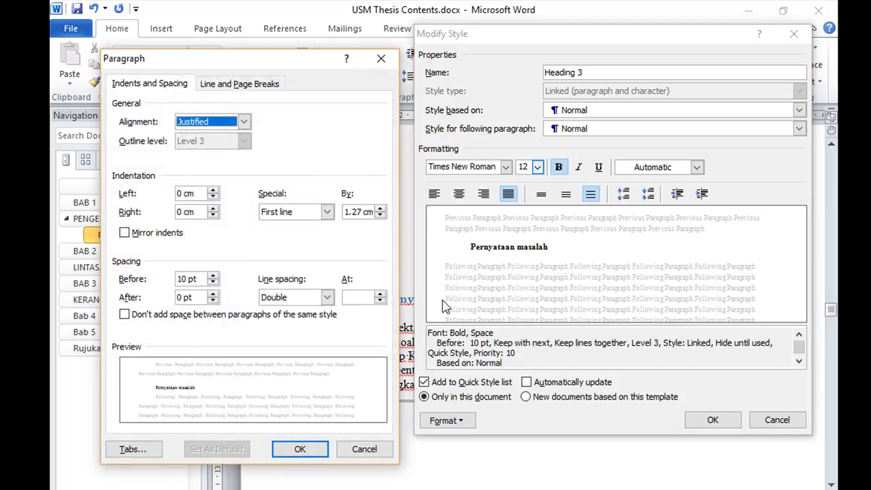
left_click(364, 449)
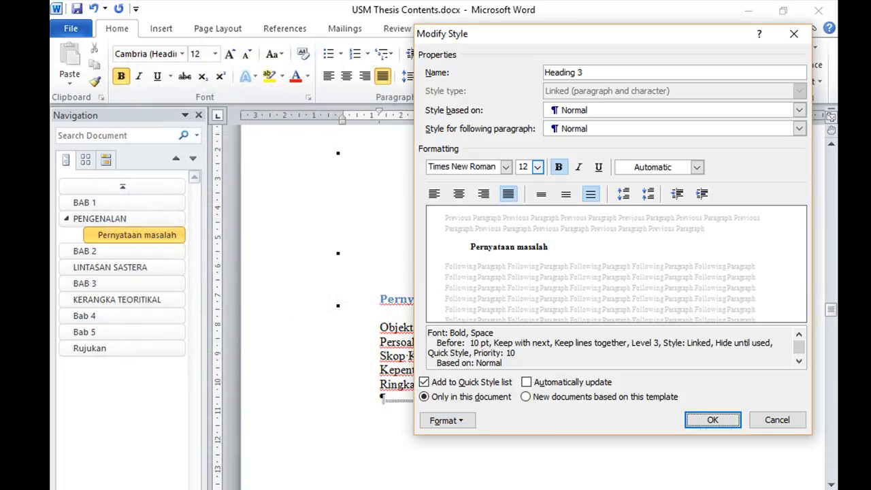
key("alt+Tab")
scroll(486, 294, "down", 1)
left_click(462, 422)
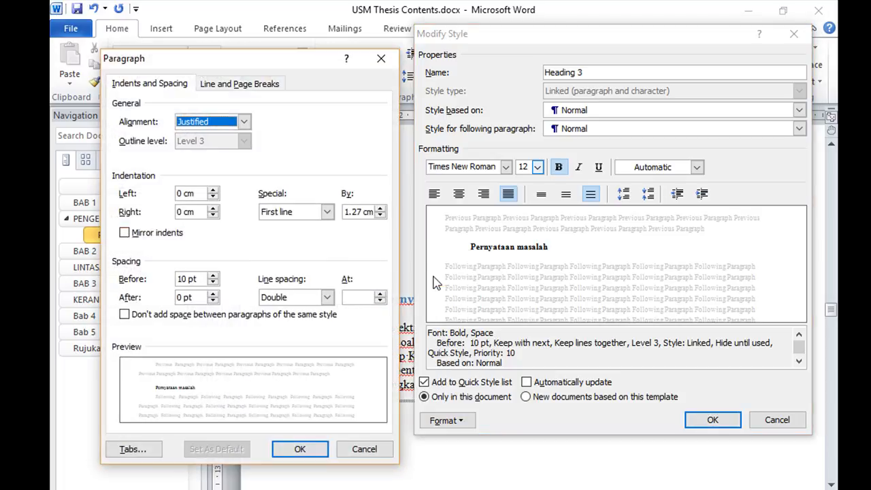
left_click(327, 213)
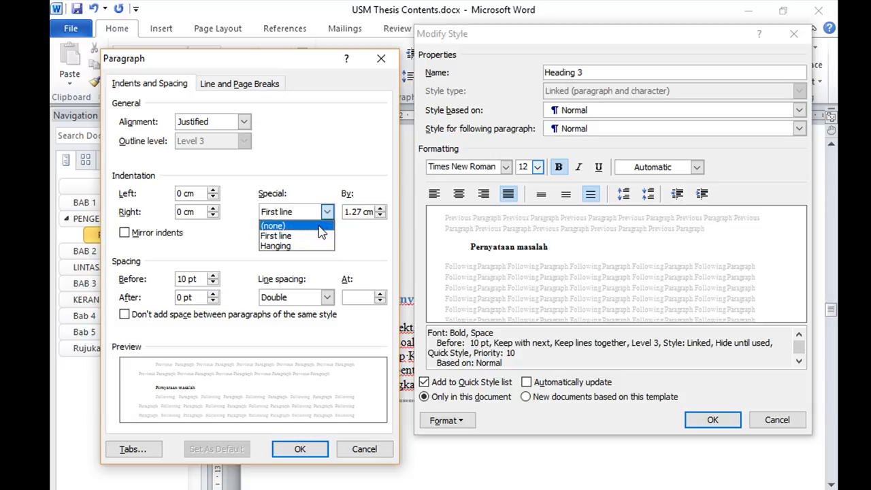
left_click(318, 226)
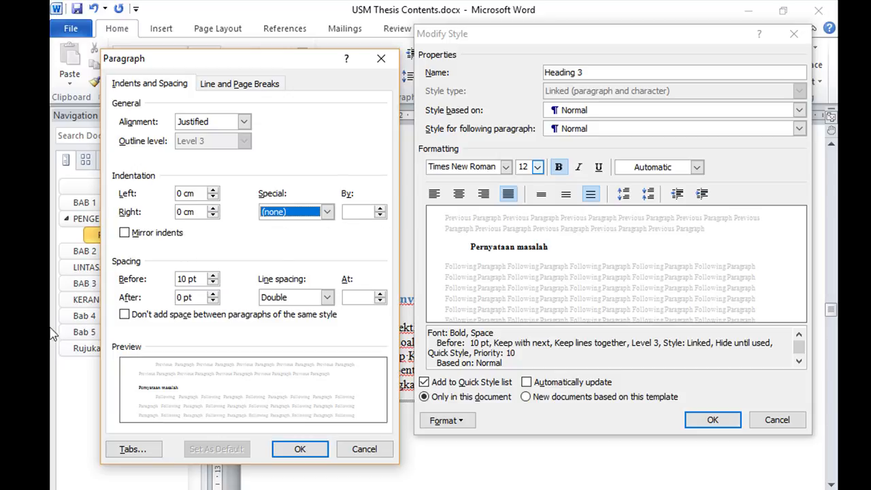
Set the Heading 3 style's spacing to 24 pt before and 24 pt after with single line spacing, and save the style changes
left_click(216, 278)
left_click(213, 275)
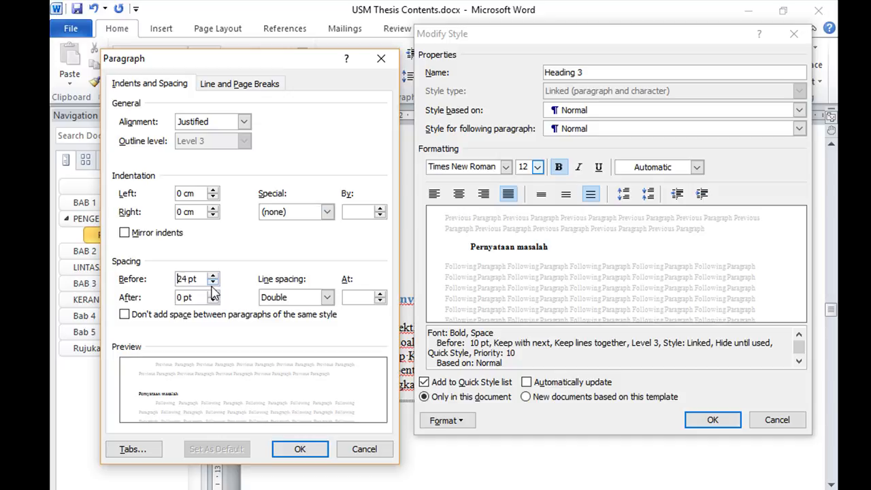
left_click(213, 294)
left_click(213, 294)
left_click(213, 293)
left_click(326, 301)
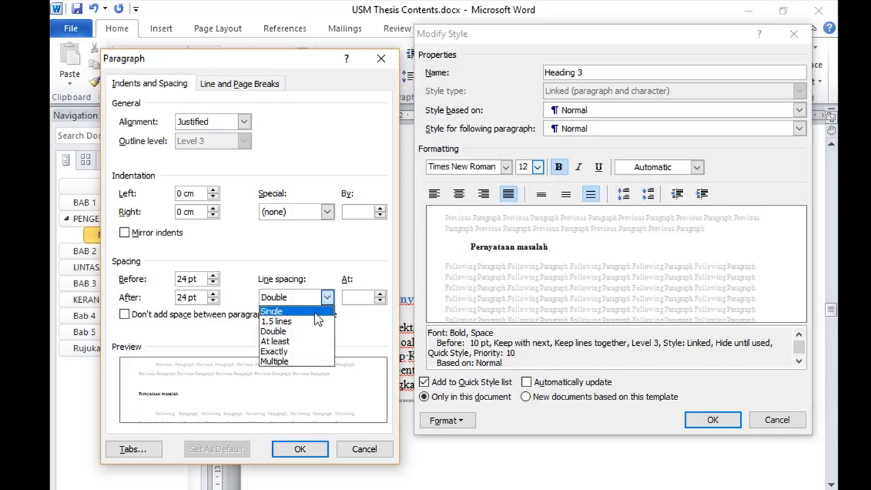
left_click(315, 311)
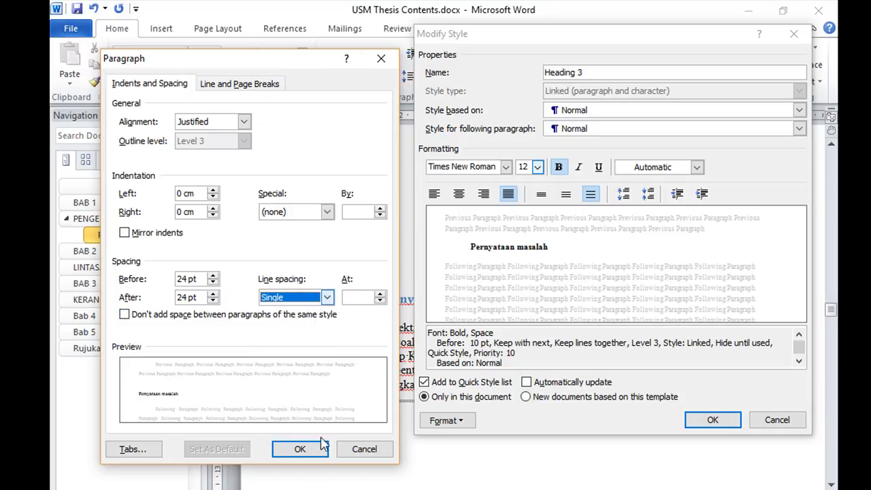
left_click(300, 452)
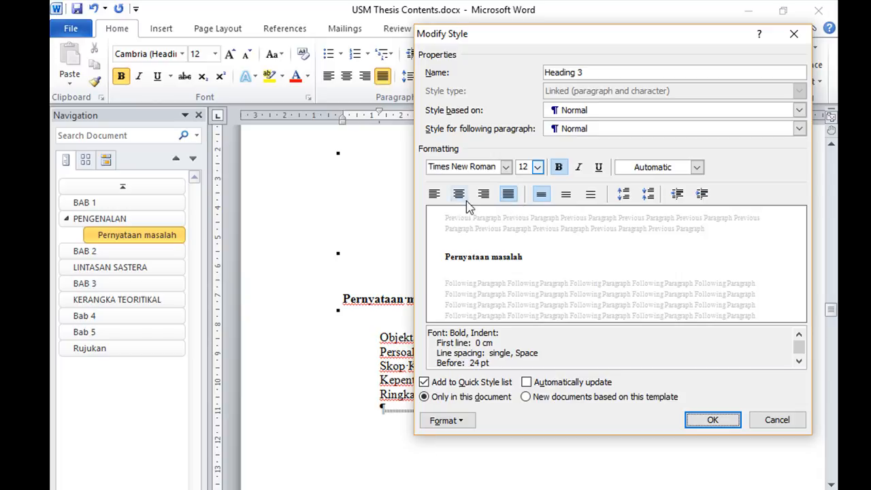
left_click(712, 420)
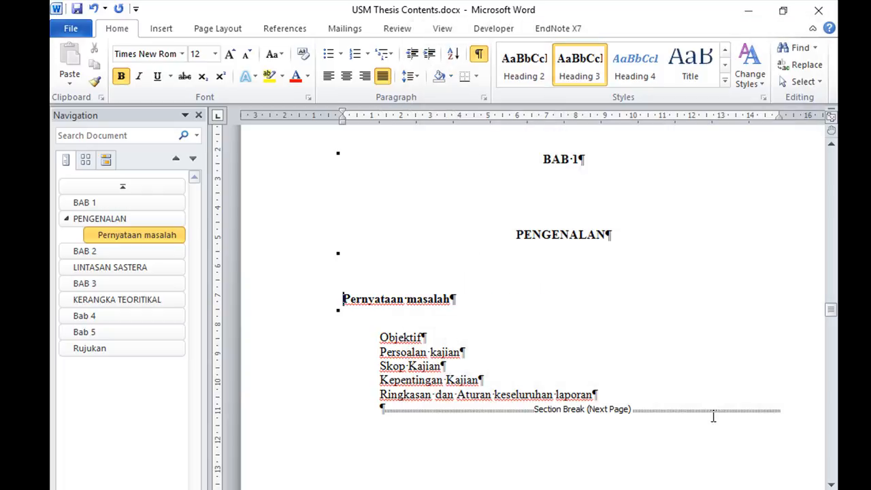
Apply Heading 4 to the Pernyataan masalah line and modify the style to use Times New Roman and the Automatic font color
left_click(635, 71)
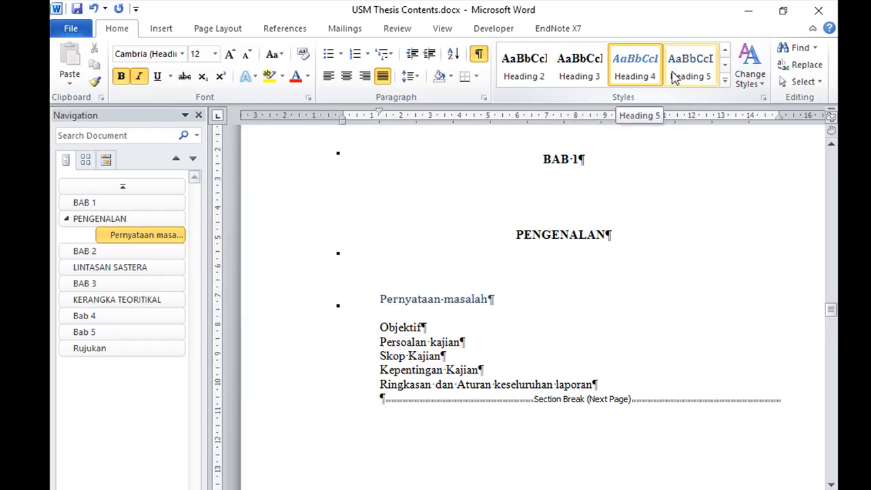
right_click(641, 76)
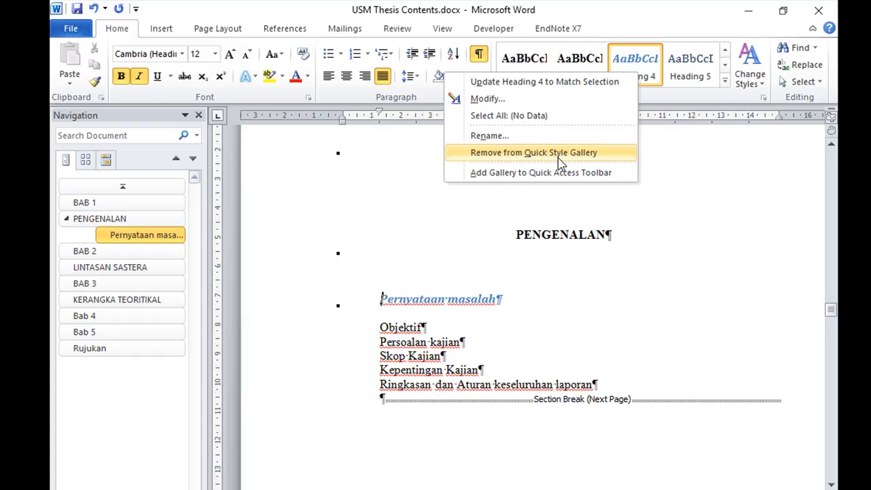
left_click(530, 101)
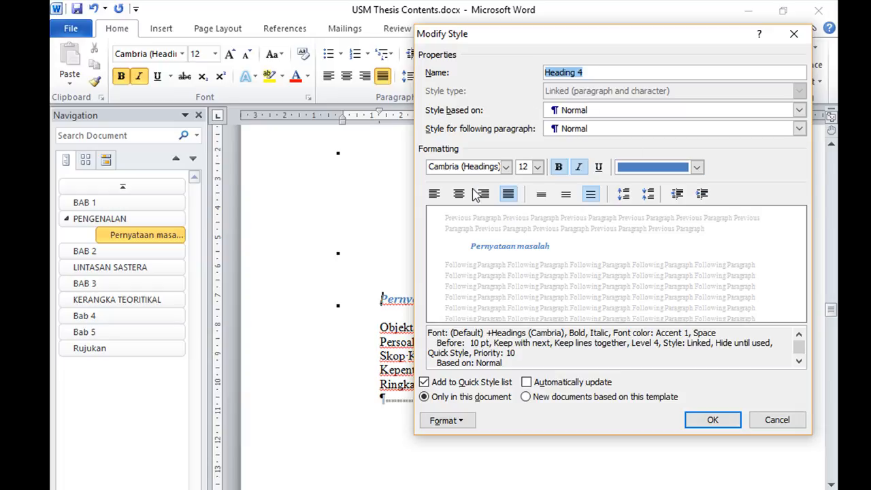
left_click(506, 167)
left_click(474, 220)
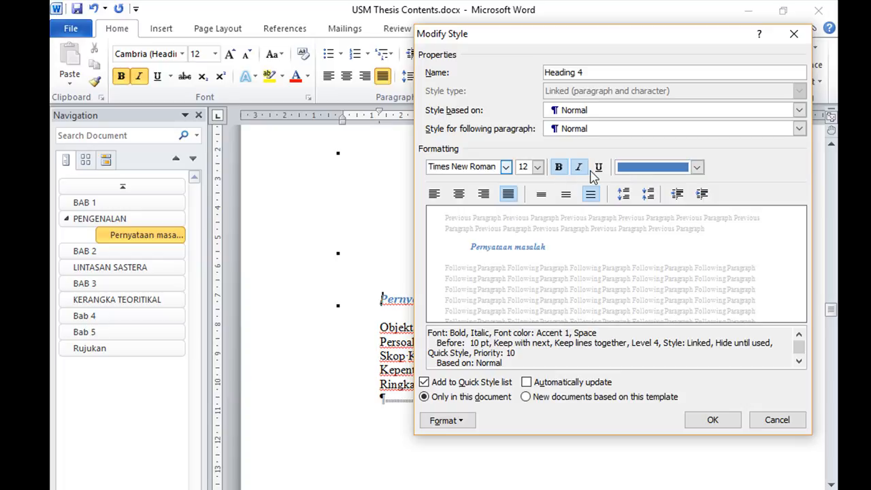
left_click(696, 167)
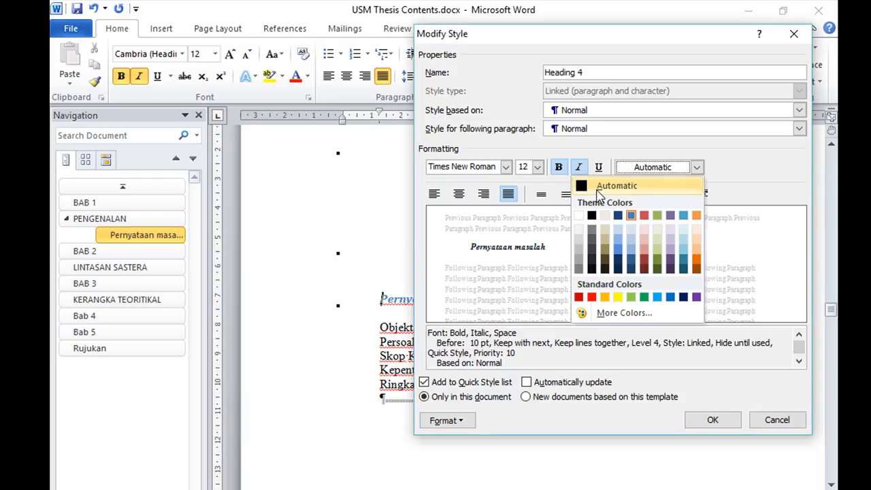
left_click(599, 192)
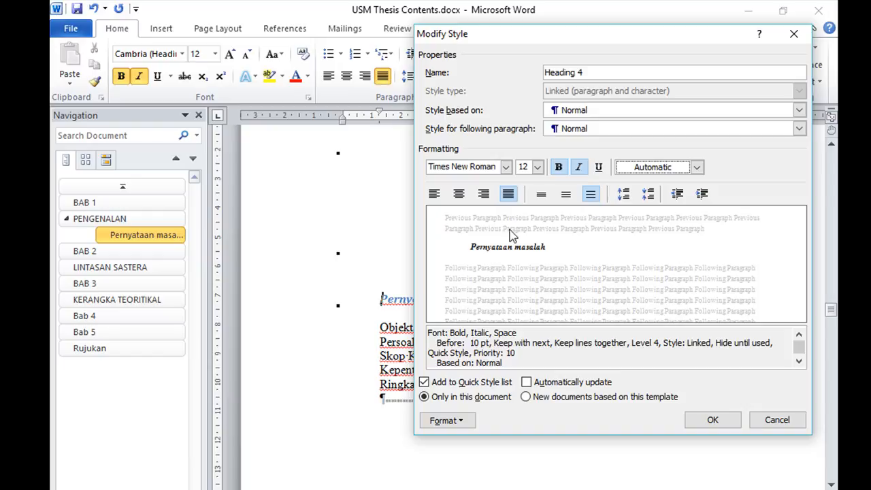
Set the Heading 4 style's special paragraph indentation to (none)
left_click(458, 421)
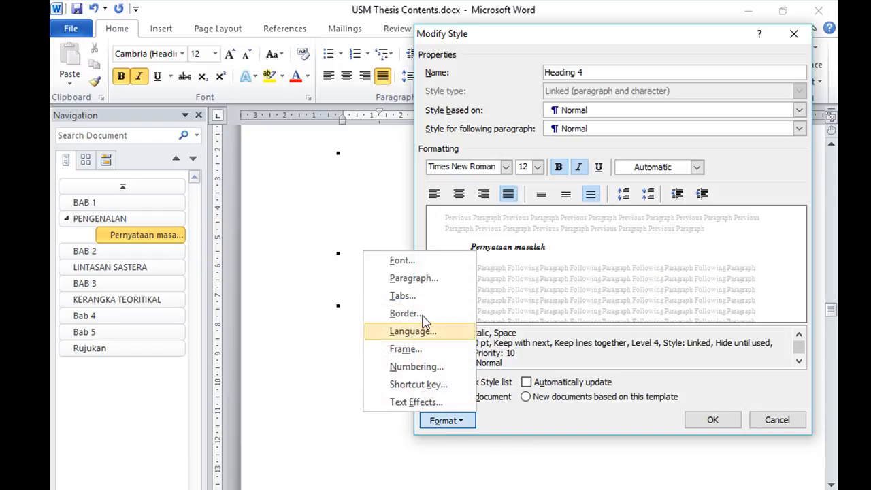
left_click(426, 280)
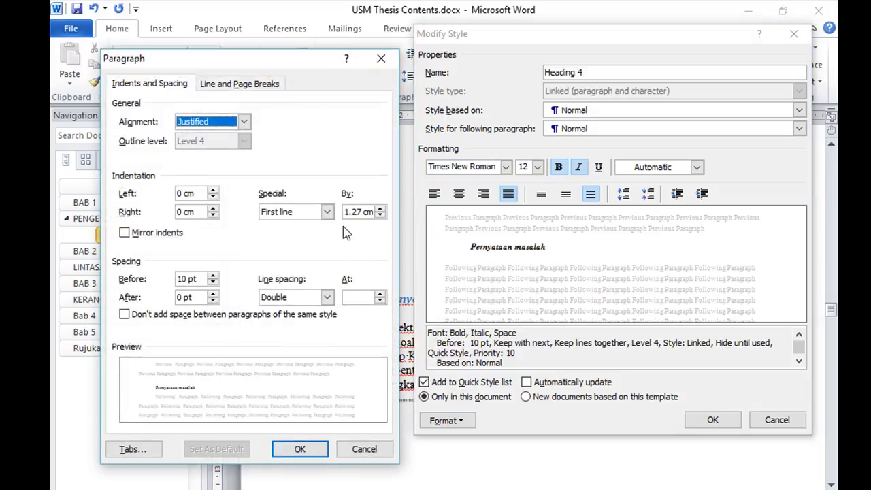
left_click(327, 212)
left_click(279, 222)
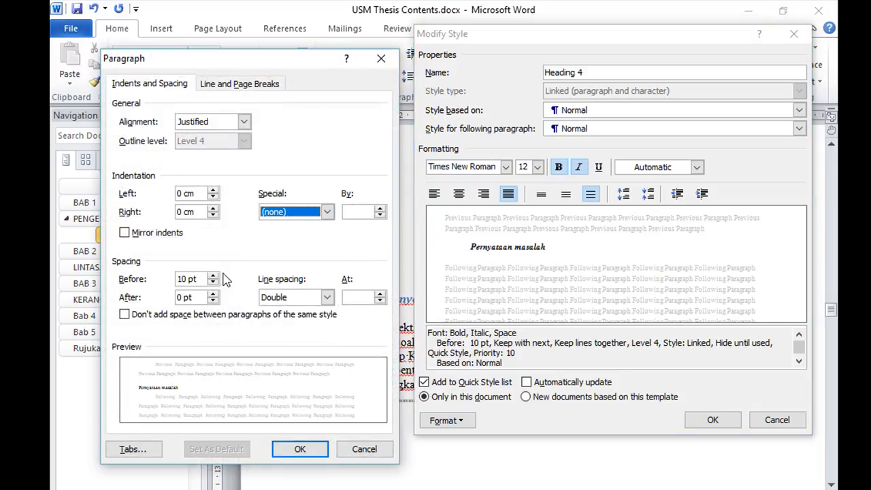
Set the Heading 4 style's spacing to 24 pt before and 24 pt after with single line spacing, and save the style changes
left_click(213, 276)
left_click(213, 276)
left_click(213, 276)
left_click(213, 294)
left_click(213, 294)
left_click(212, 294)
left_click(213, 294)
left_click(327, 297)
left_click(313, 312)
left_click(300, 449)
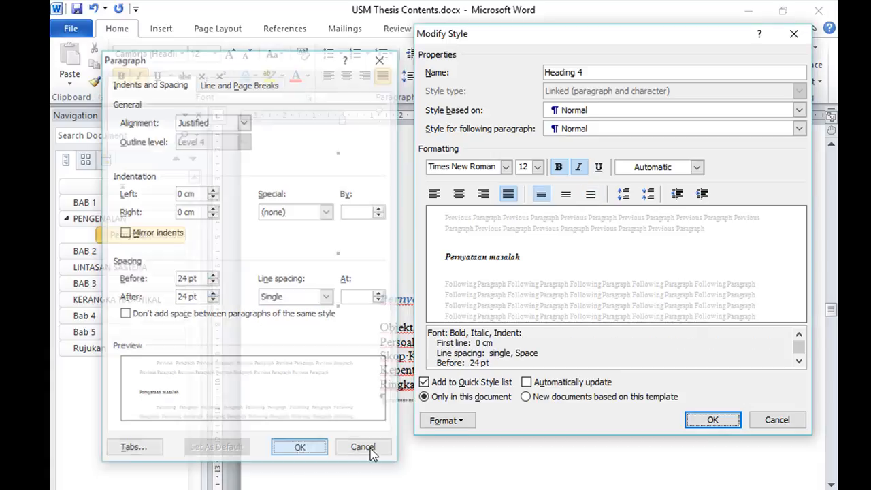
left_click(712, 420)
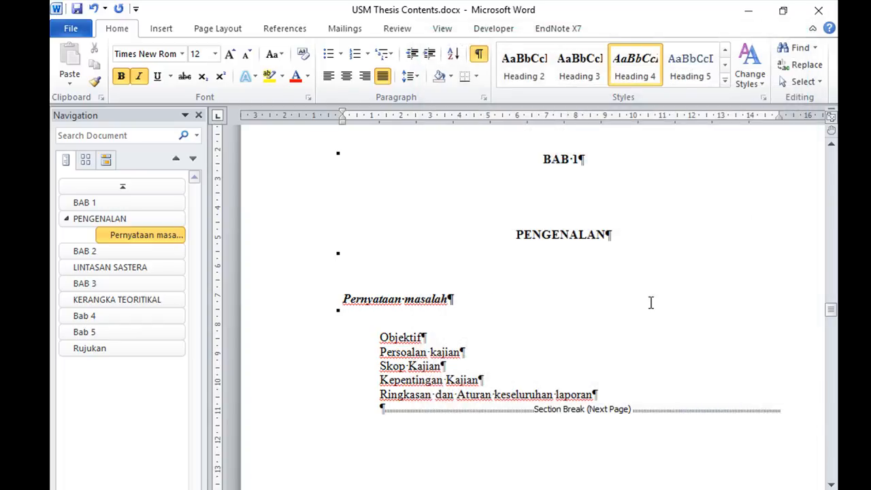
Apply Heading 5 to the Pernyataan masalah line and modify the style to use Times New Roman and the Automatic font color
left_click(701, 71)
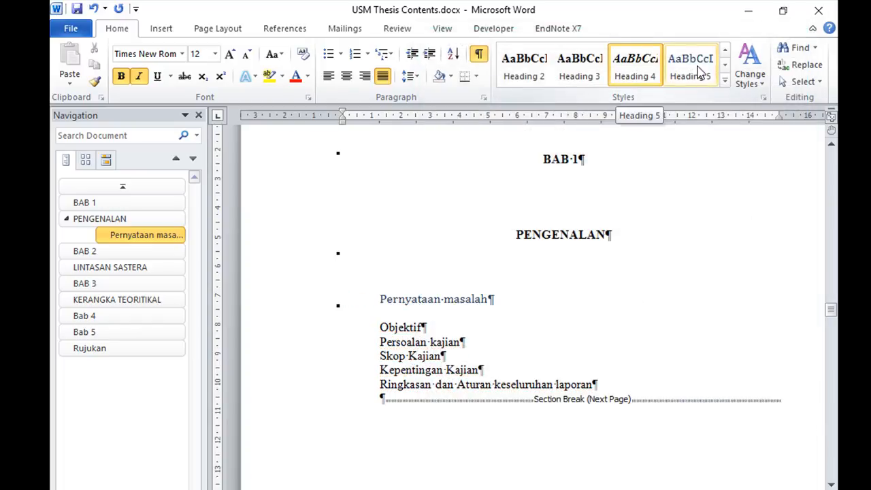
left_click(701, 70)
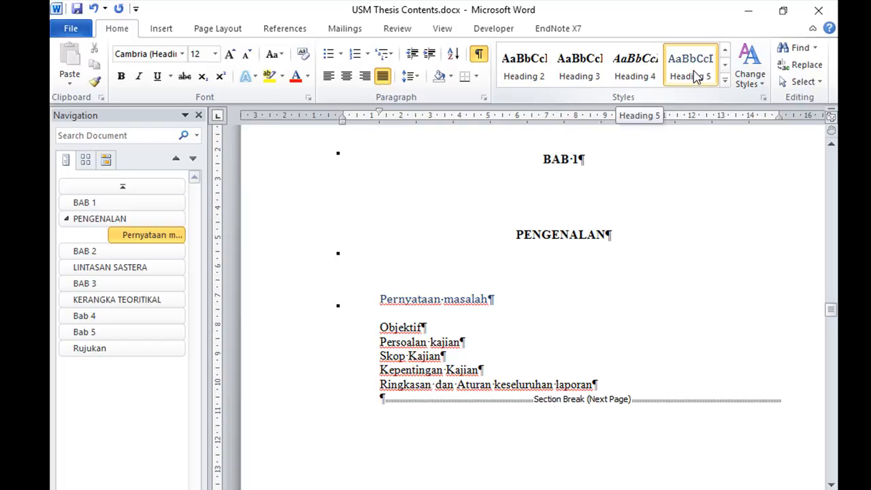
right_click(694, 75)
left_click(615, 96)
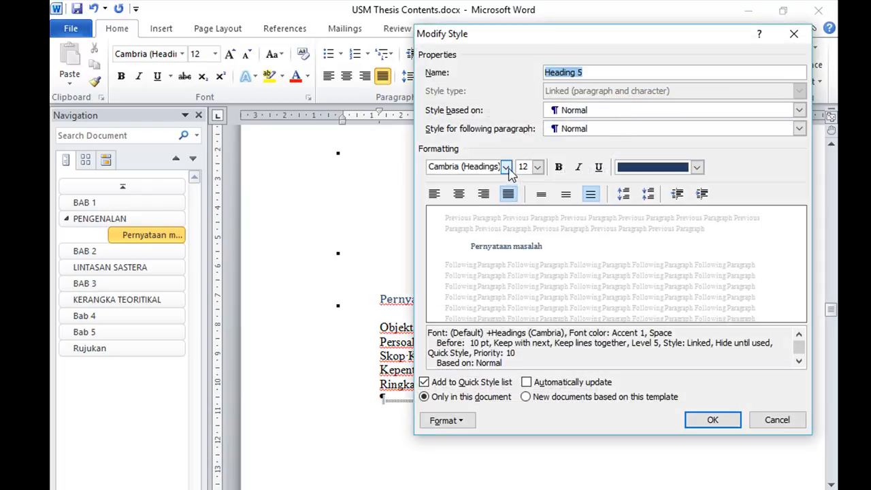
left_click(506, 167)
left_click(473, 217)
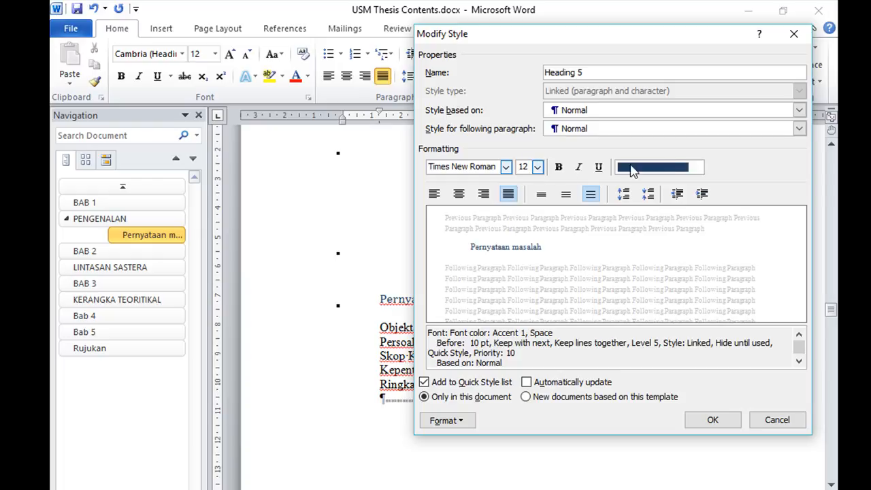
left_click(697, 167)
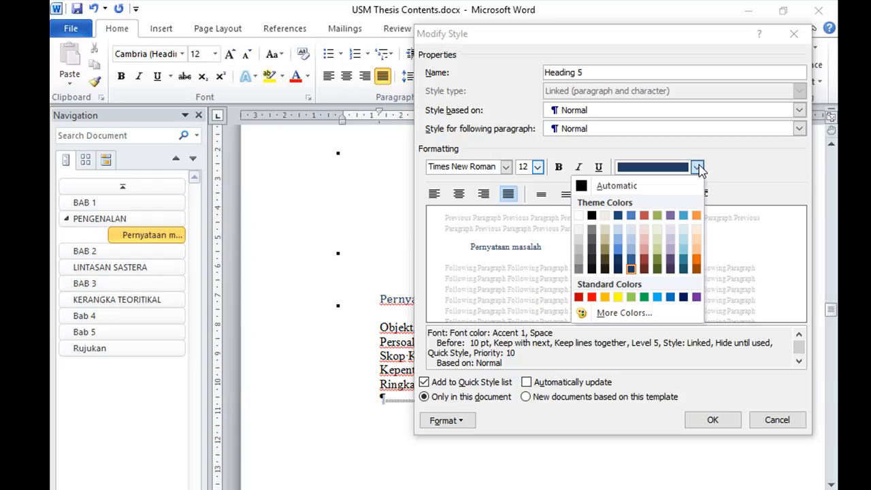
left_click(634, 185)
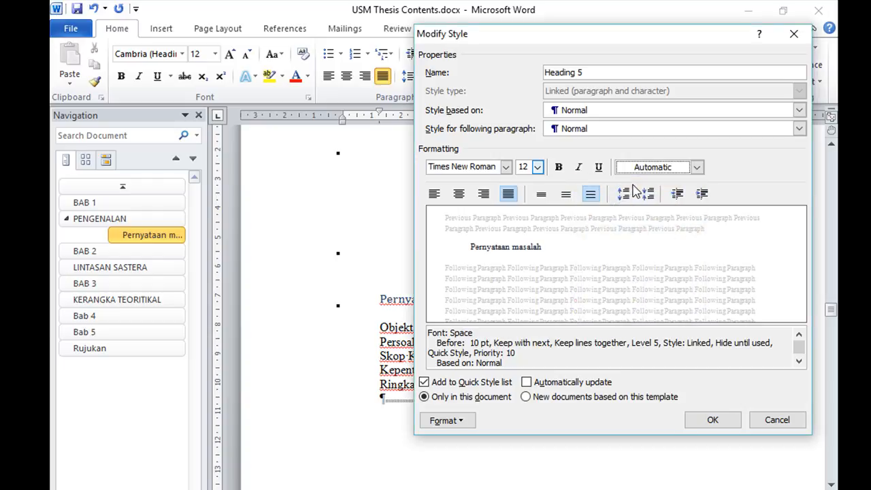
Set the Heading 5 style's paragraph spacing before to 24 pt and its special indentation to (none)
left_click(461, 421)
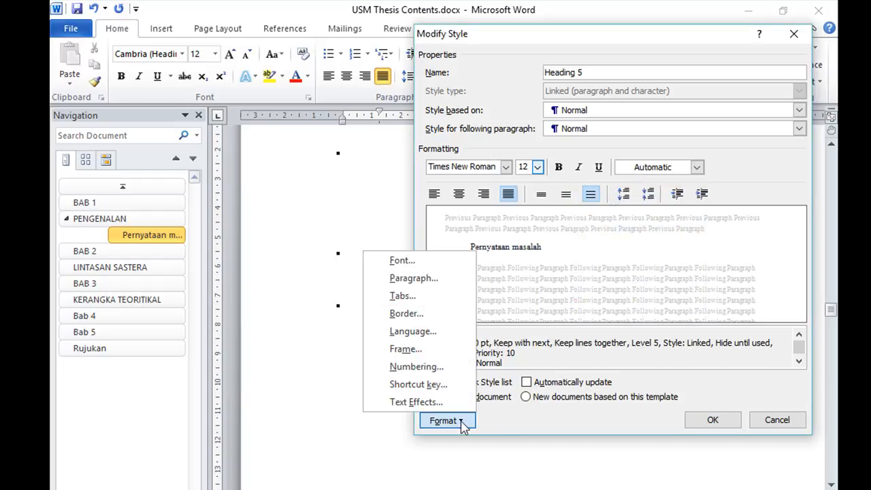
left_click(451, 279)
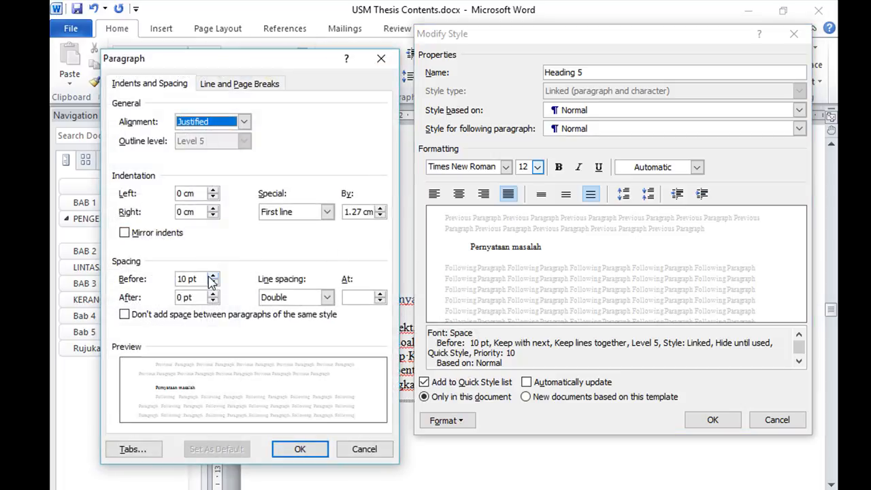
left_click(213, 275)
left_click(213, 276)
left_click(212, 276)
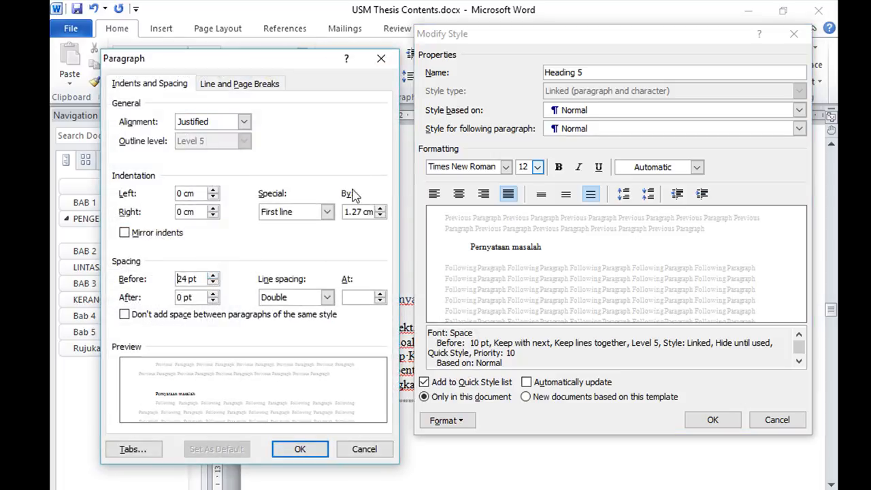
left_click(328, 212)
left_click(279, 225)
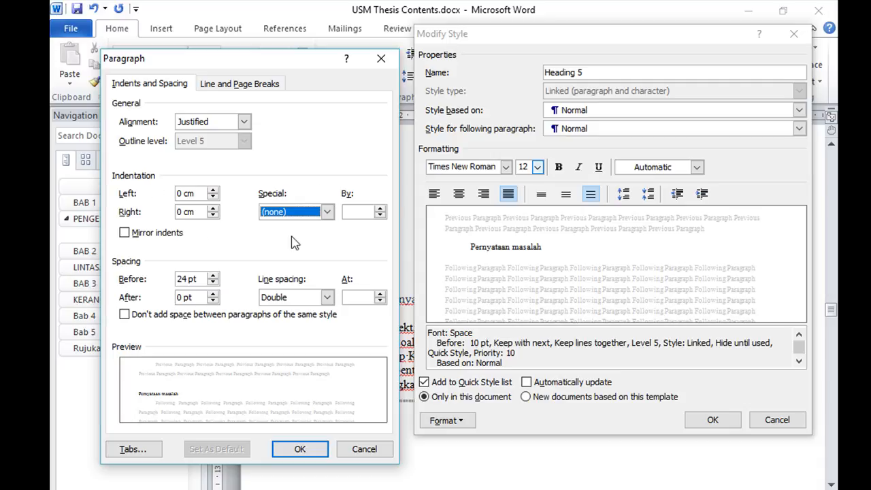
Set the Heading 5 style's spacing after to 24 pt with single line spacing, and save the style changes
left_click(213, 294)
left_click(213, 294)
left_click(213, 294)
left_click(212, 294)
left_click(328, 298)
left_click(317, 311)
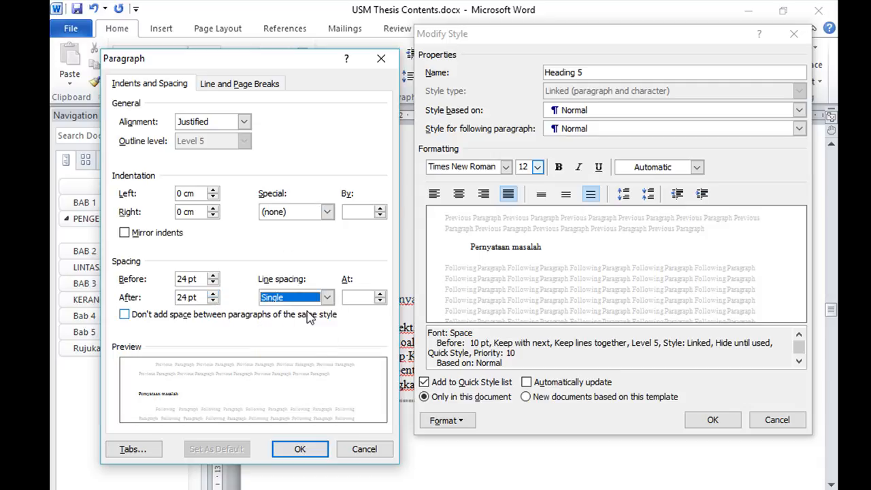
left_click(300, 451)
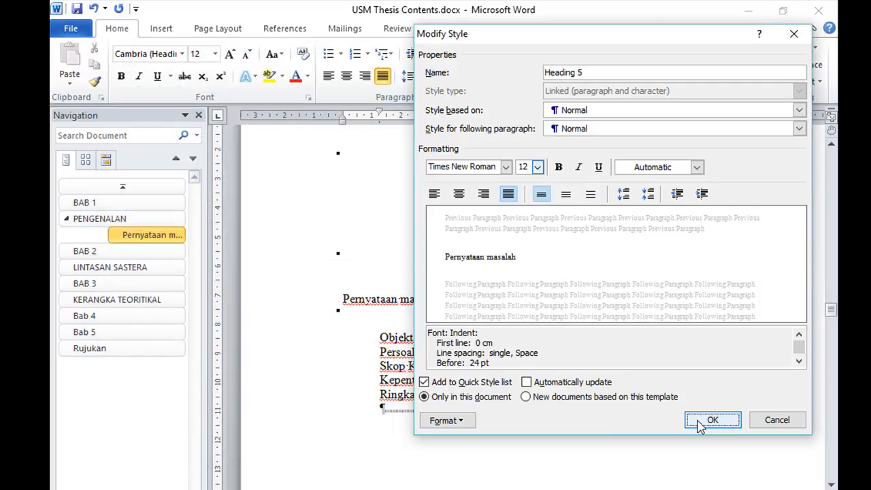
left_click(698, 420)
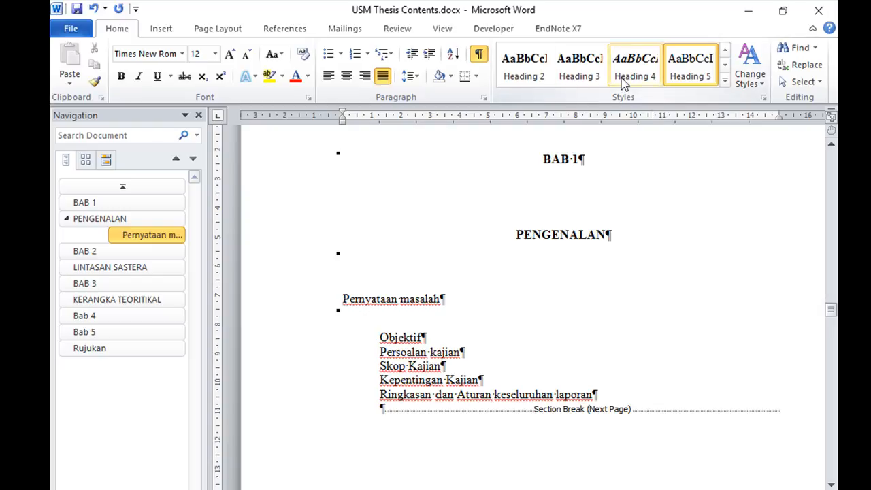
Apply Heading 2 to the Pernyataan masalah and Objektif lines under PENGENALAN
left_click(725, 80)
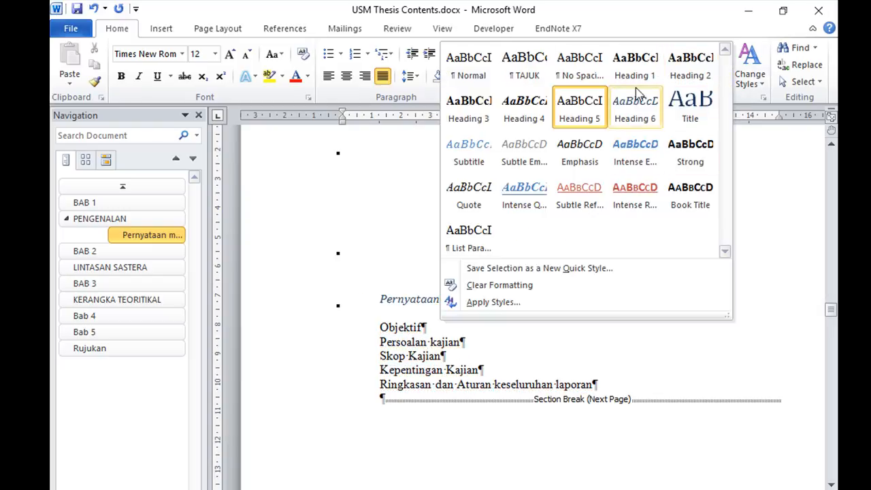
left_click(693, 73)
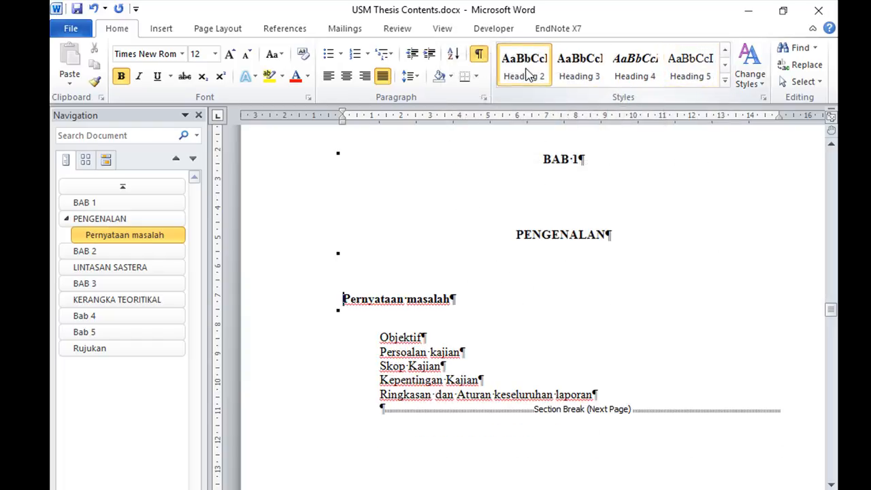
key("Down")
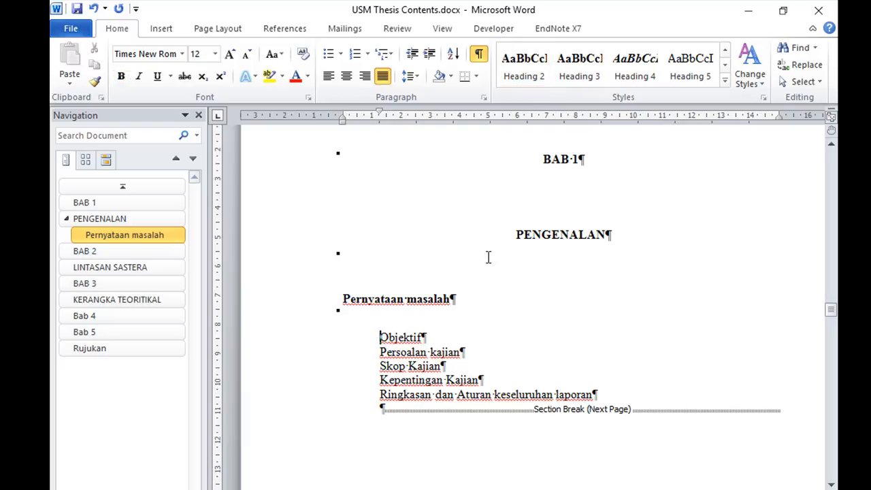
left_click(529, 73)
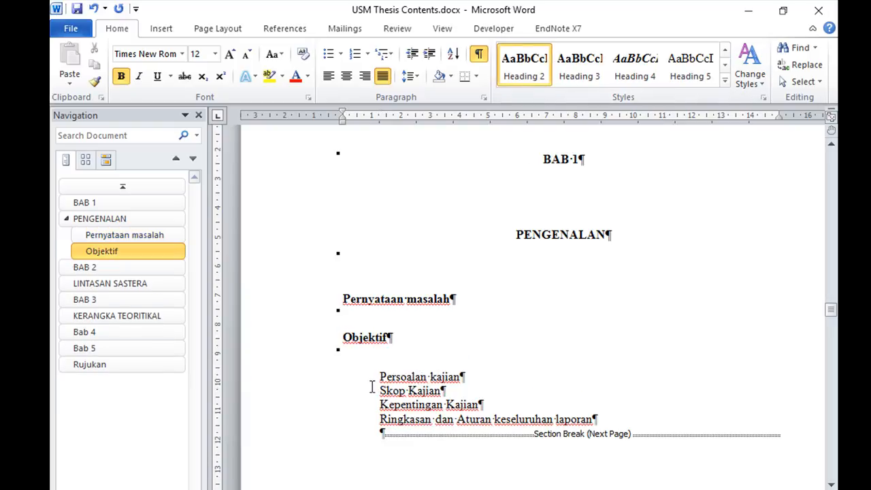
Apply Heading 2 to Persoalan kajian, Skop Kajian, Kepentingan Kajian and Ringkasan dan Aturan keseluruhan laporan, and review the chapter's subheadings
left_click(379, 376)
left_click(530, 68)
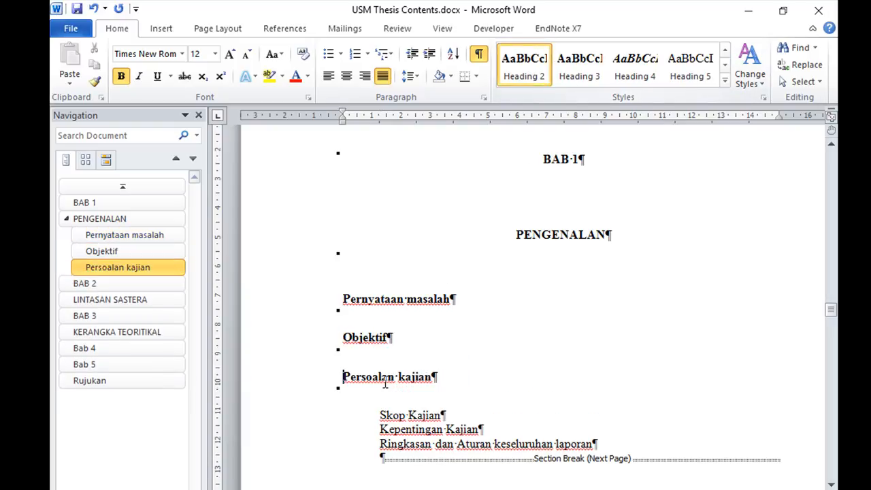
left_click(378, 415)
left_click(529, 68)
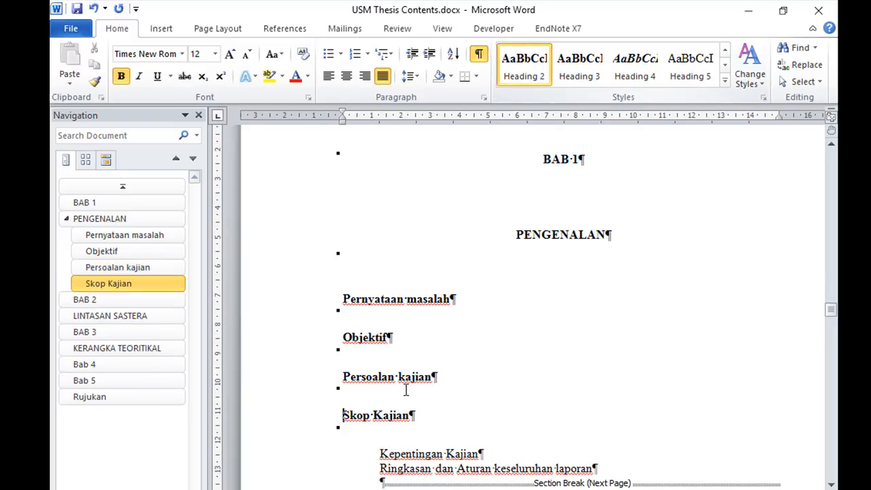
left_click(381, 454)
left_click(521, 68)
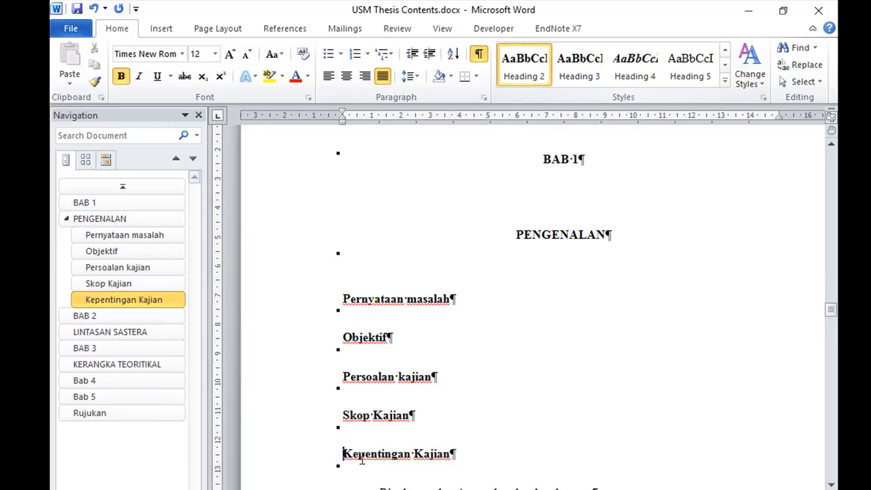
left_click(519, 68)
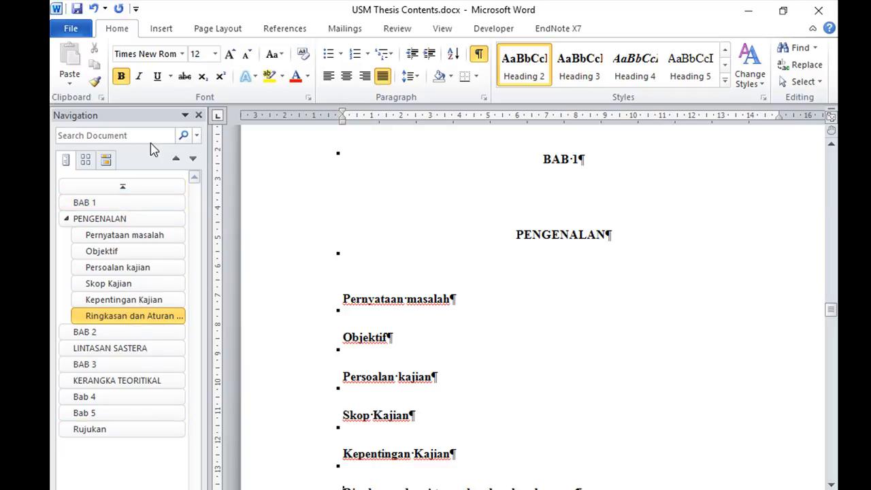
left_click(174, 304)
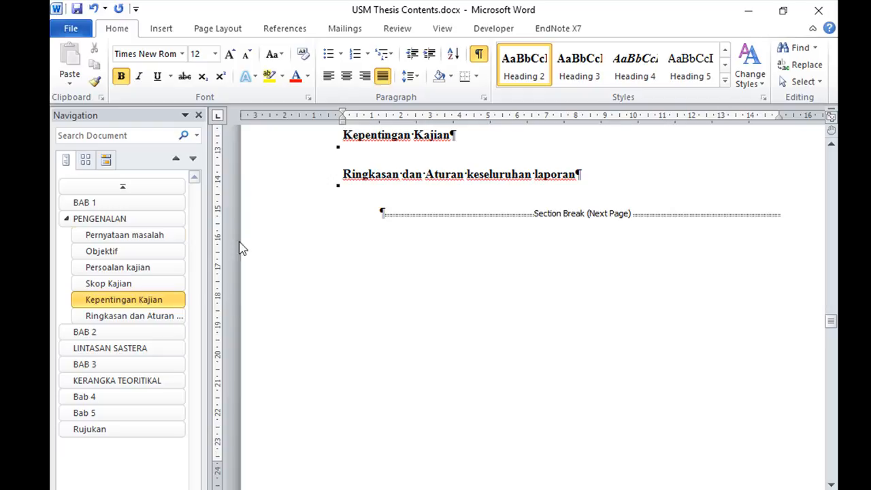
left_click(134, 222)
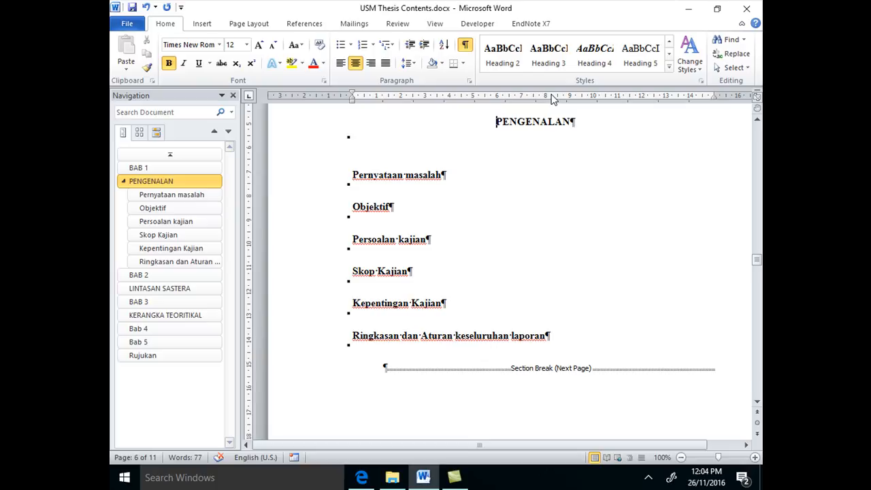
Apply Heading 2 to the Ulasan literatur untuk topik dikaji and Kesimpulan lines in BAB 2
left_click(138, 275)
left_click(383, 278)
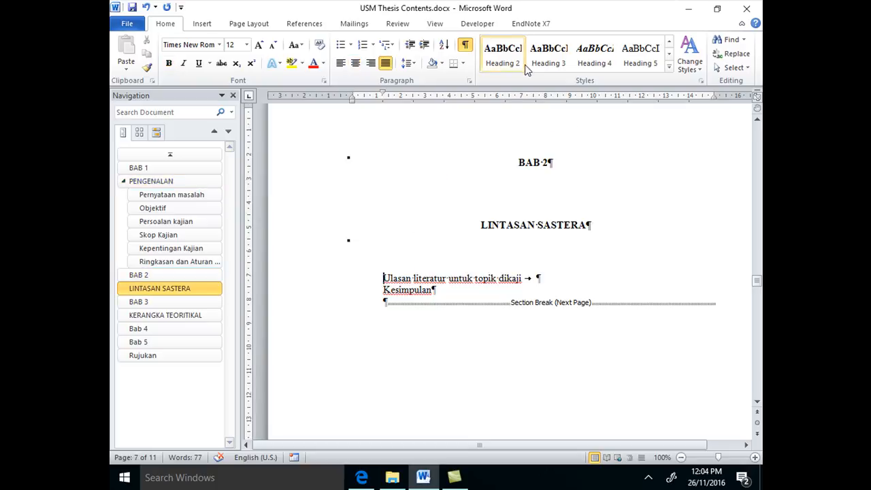
left_click(518, 61)
left_click(381, 310)
left_click(504, 58)
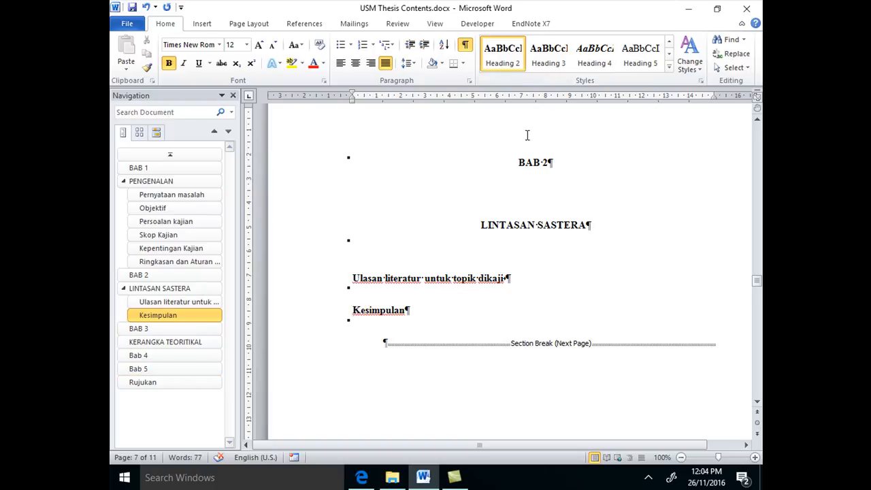
Apply Heading 2 to the Kerangka teoritikal, Pendekatan Penyelidik and Subjek penyelidik lines in BAB 3
left_click(138, 330)
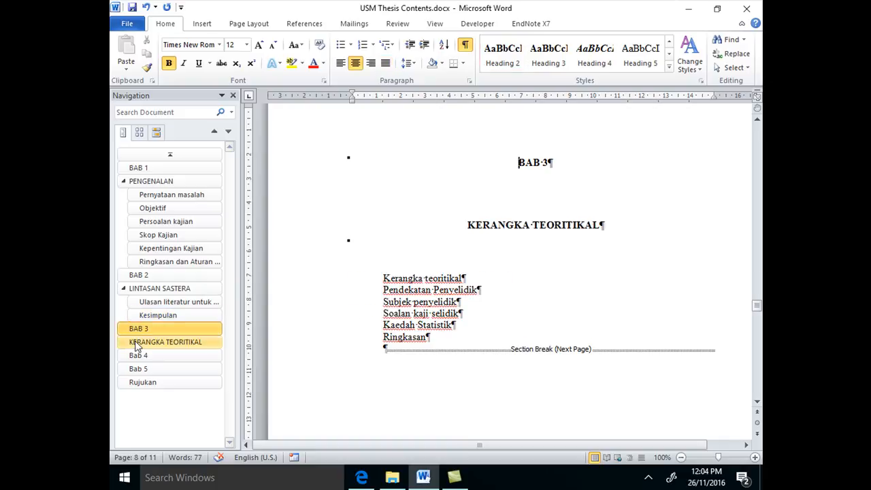
left_click(383, 278)
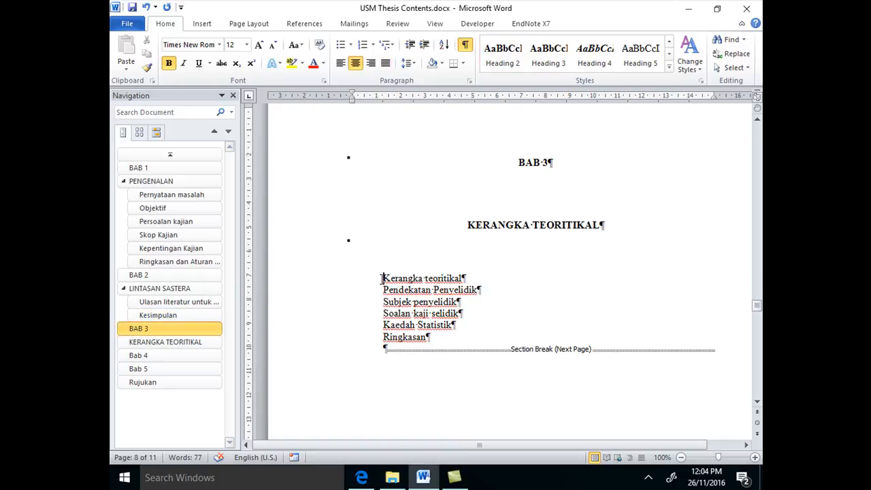
left_click(503, 63)
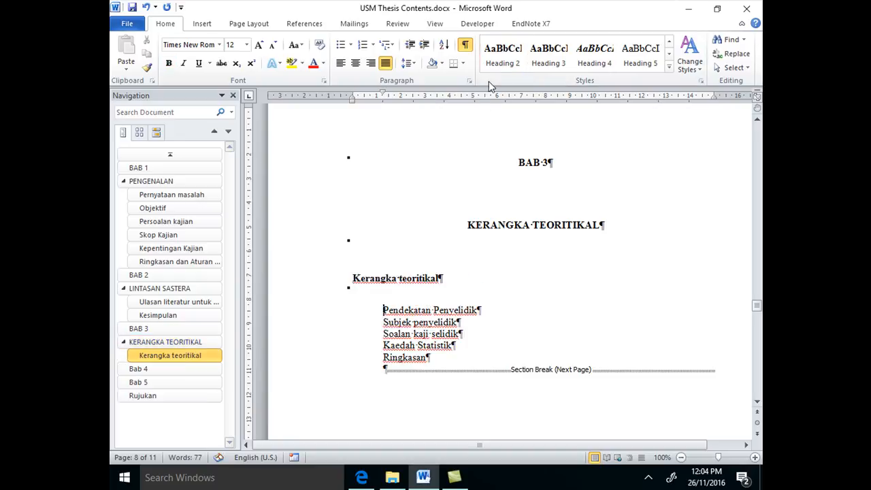
key("Down")
left_click(504, 62)
left_click(381, 340)
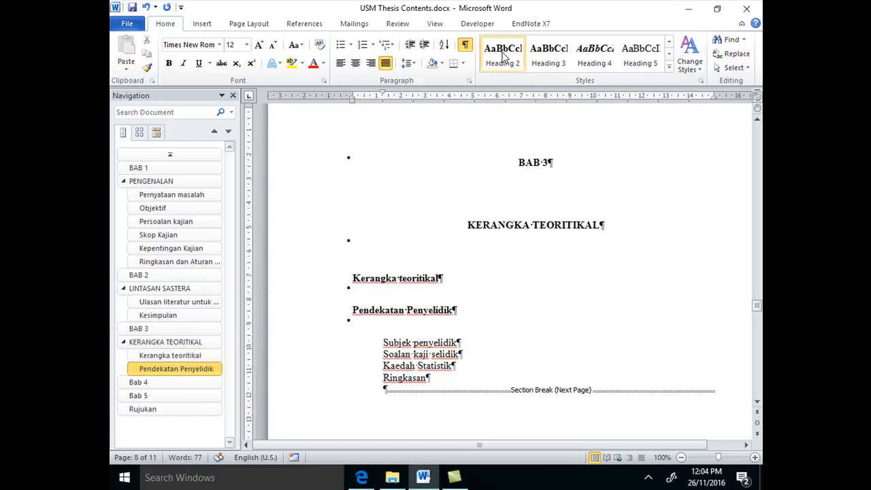
left_click(504, 60)
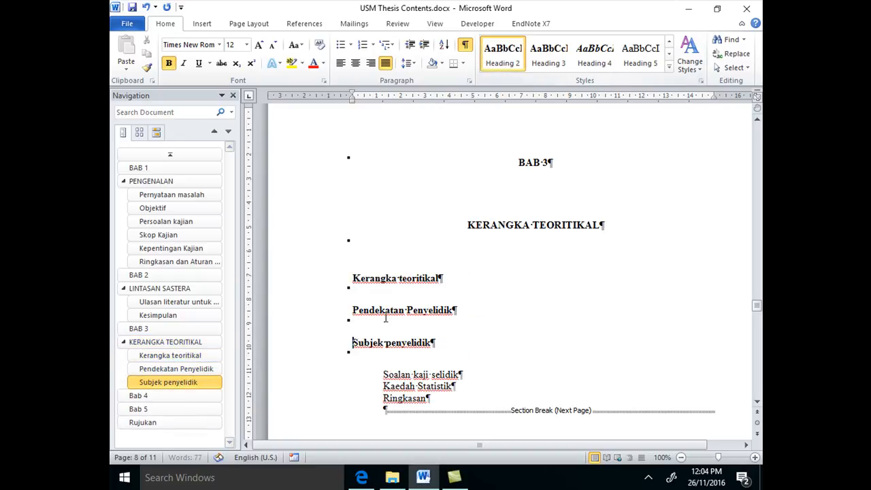
Apply Heading 2 to the Soalan kaji selidik and Kaedah Statistik lines in BAB 3
left_click(384, 375)
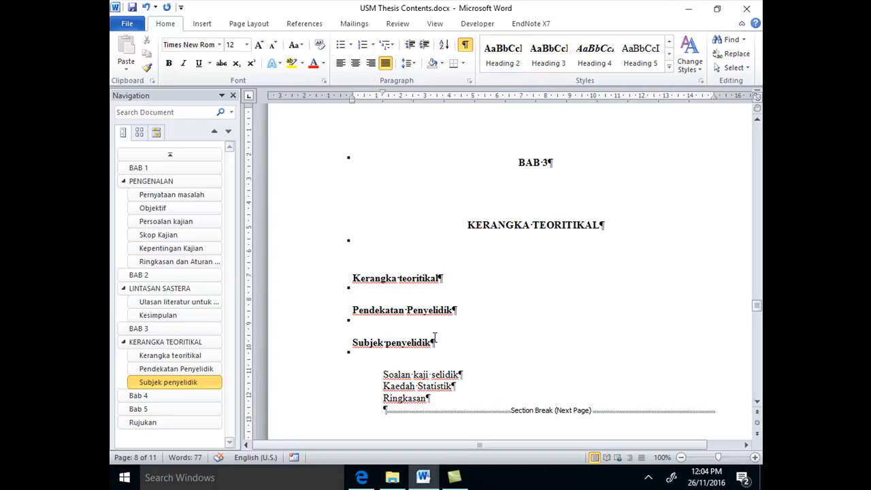
left_click(503, 60)
left_click(404, 405)
left_click(503, 60)
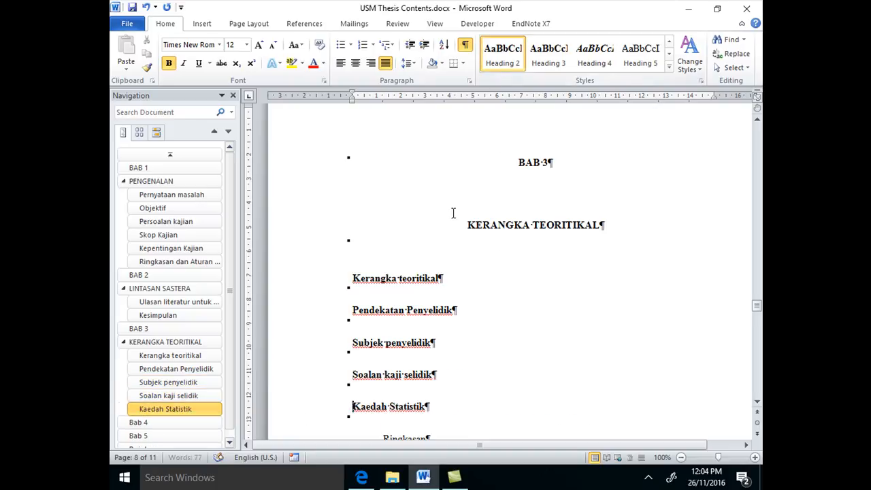
scroll(410, 397, "down", 2)
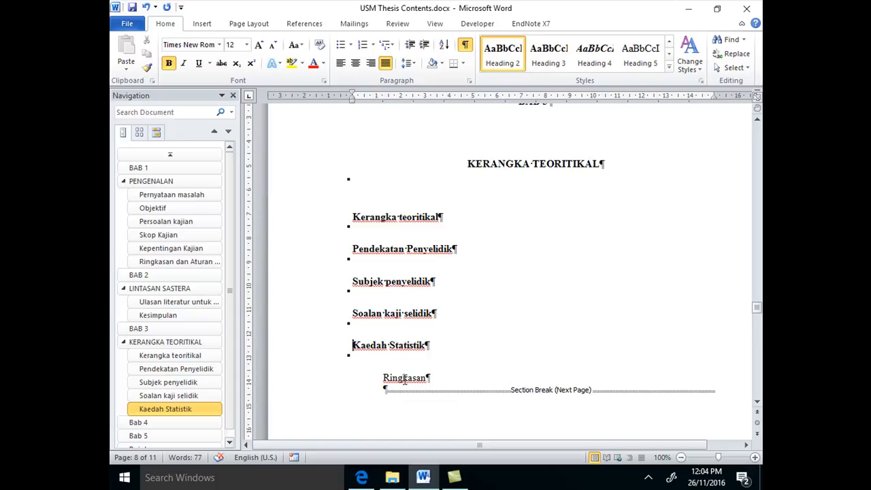
Apply Heading 2 to all four lines under Bab 4 at once, from Hasil kajian to Ringkasan
left_click(155, 425)
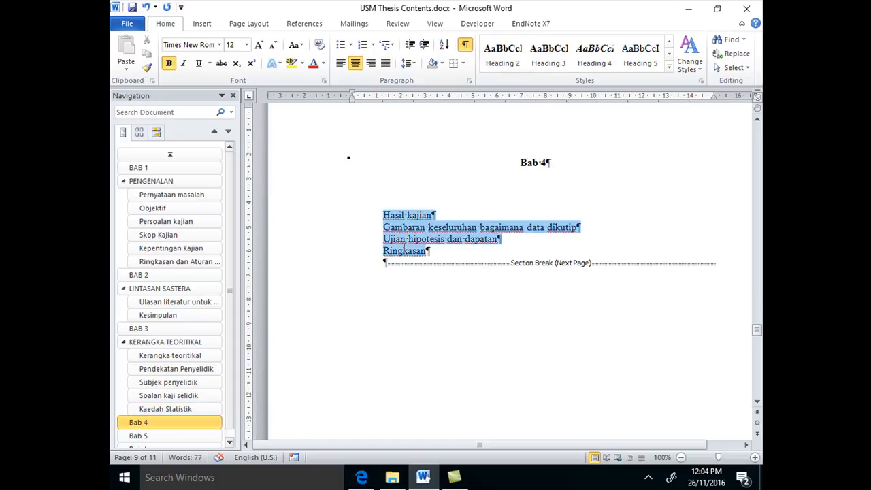
left_click_drag(373, 215, 374, 251)
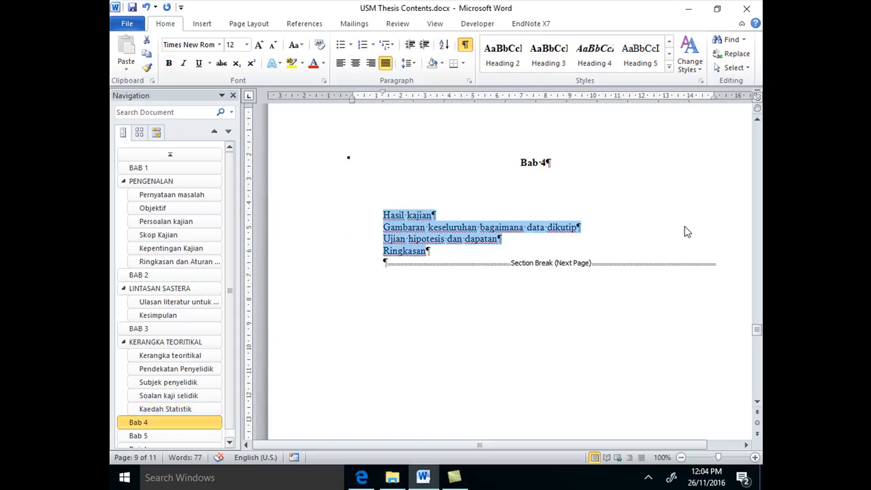
left_click(518, 67)
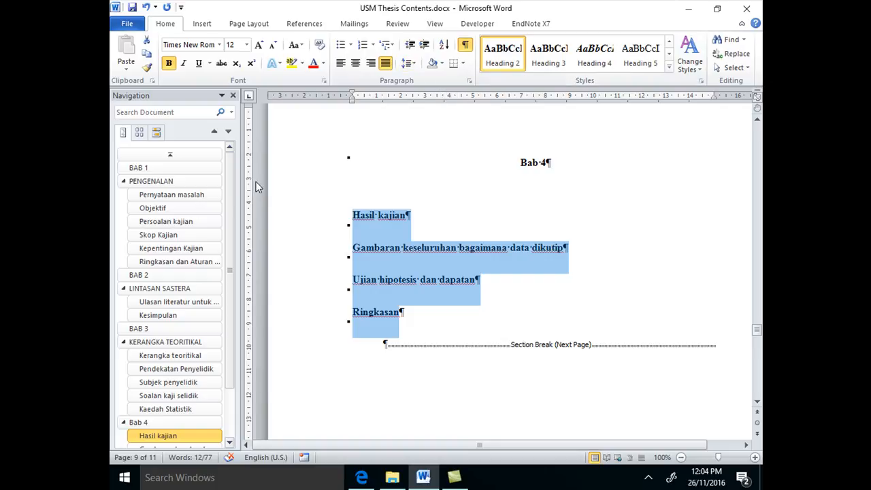
Apply Heading 2 to all five lines under Bab 5 at once, from Perbincangan to Kesimpulan
scroll(232, 235, "down", 2)
scroll(231, 236, "down", 1)
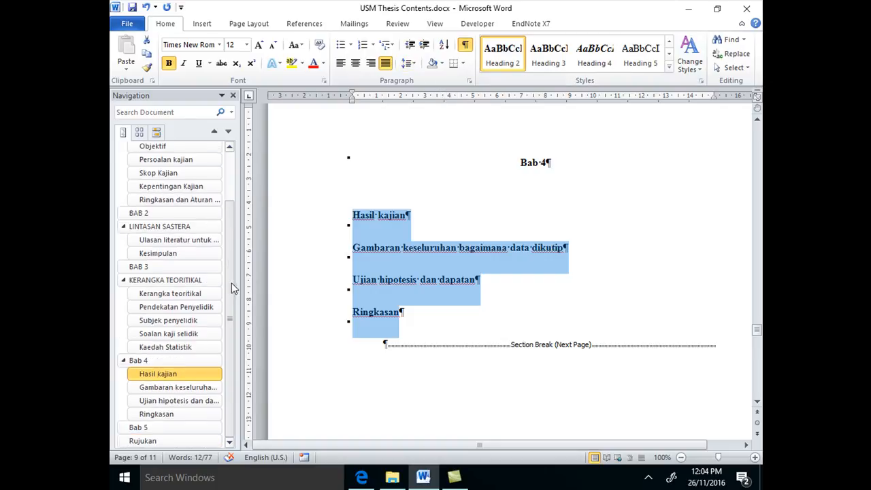
left_click(204, 427)
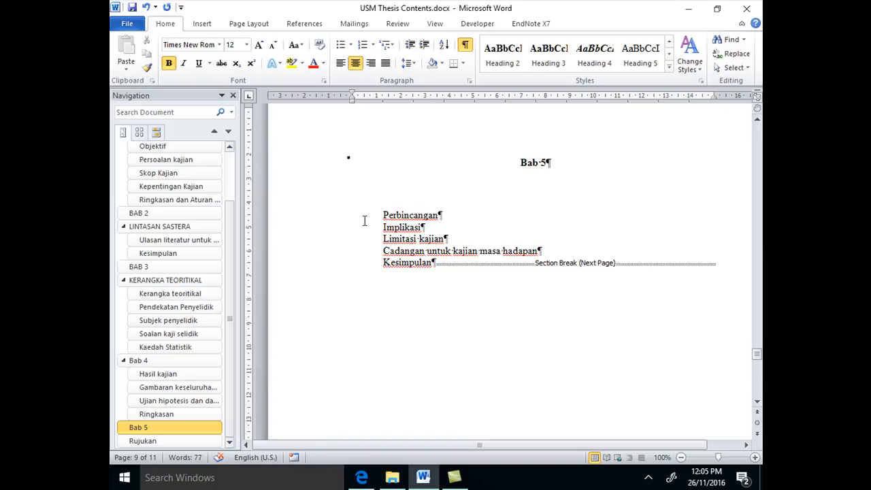
left_click_drag(370, 215, 381, 262)
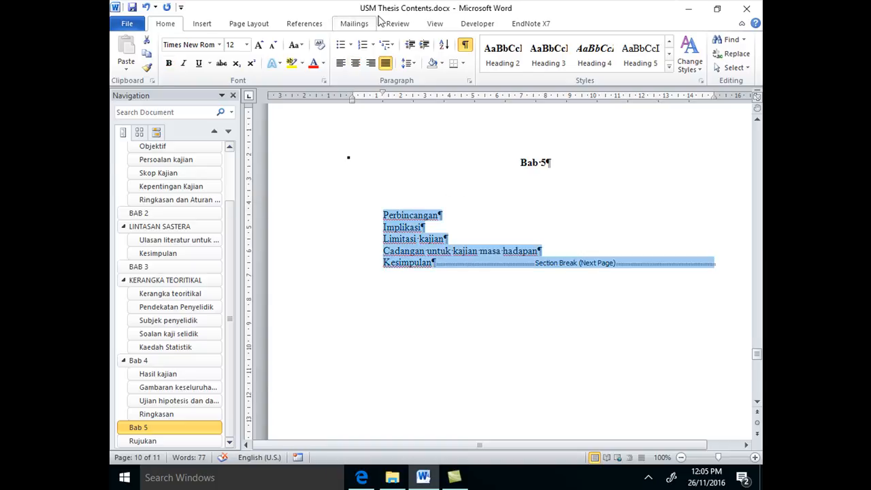
left_click(503, 62)
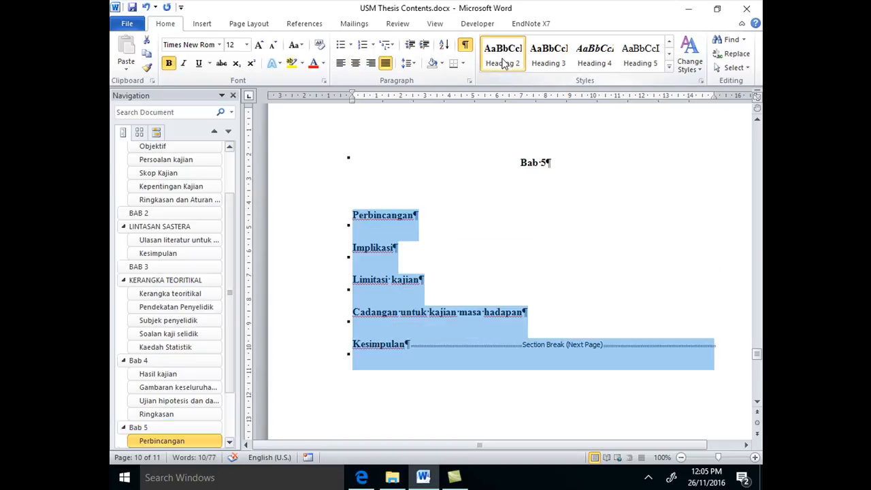
scroll(230, 291, "up", 2)
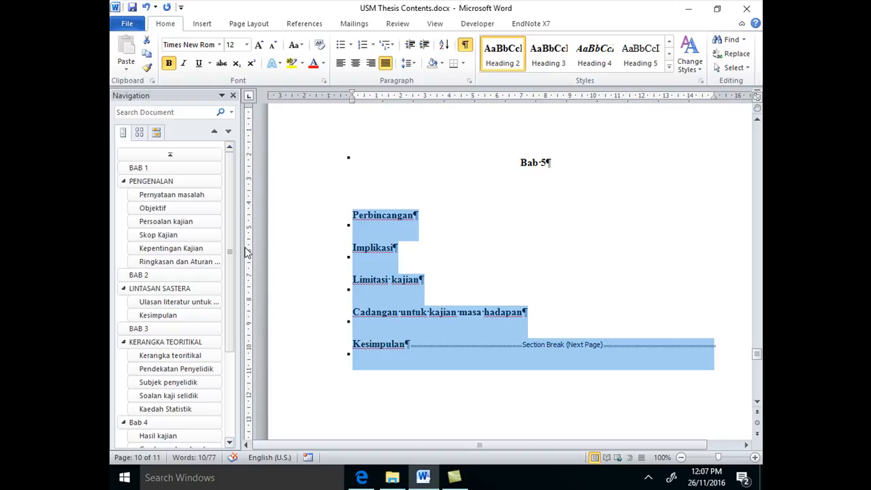
Check the outline entries under Bab 5 and go to the Rujukan heading
scroll(677, 259, "down", 2)
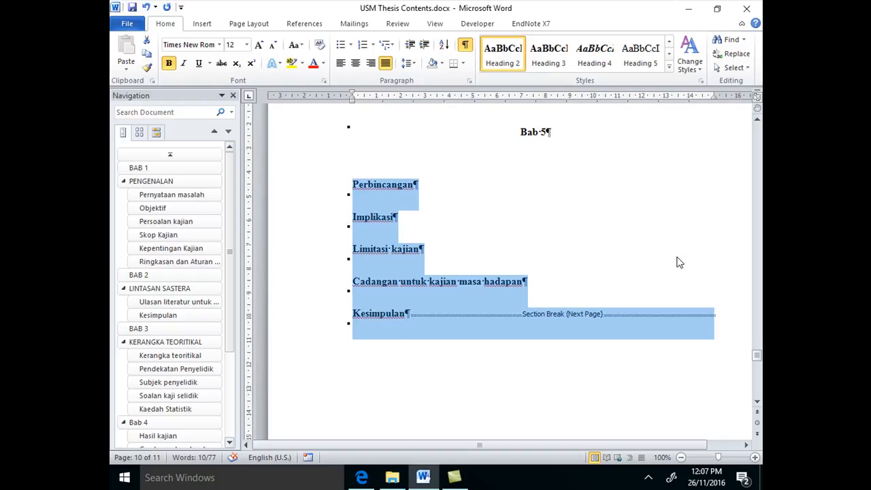
scroll(673, 259, "down", 4)
scroll(673, 258, "up", 4)
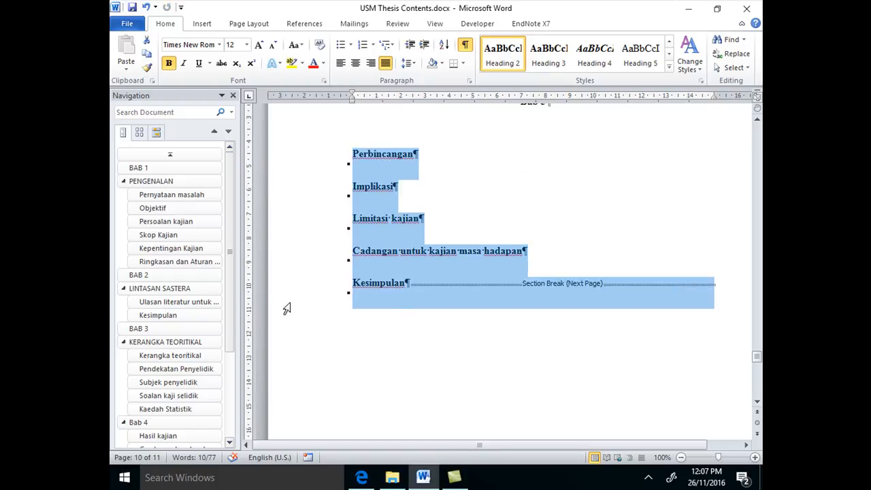
left_click_drag(229, 251, 230, 385)
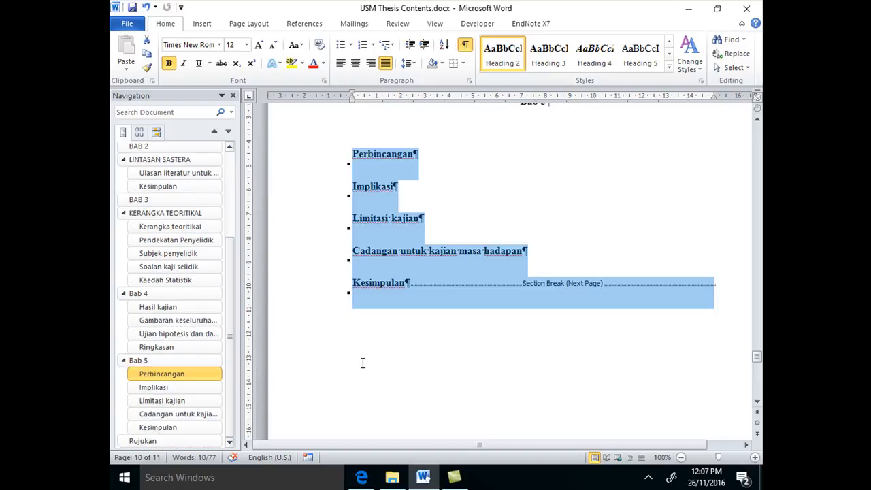
left_click(177, 441)
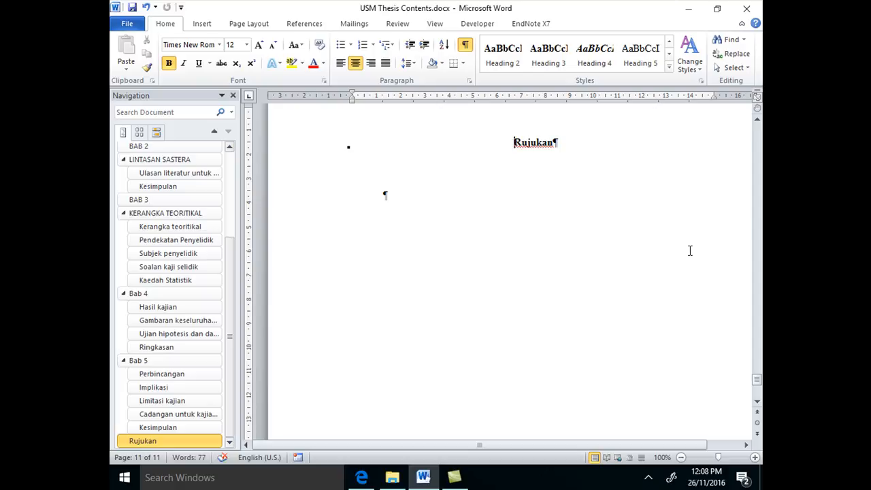
scroll(690, 250, "up", 2)
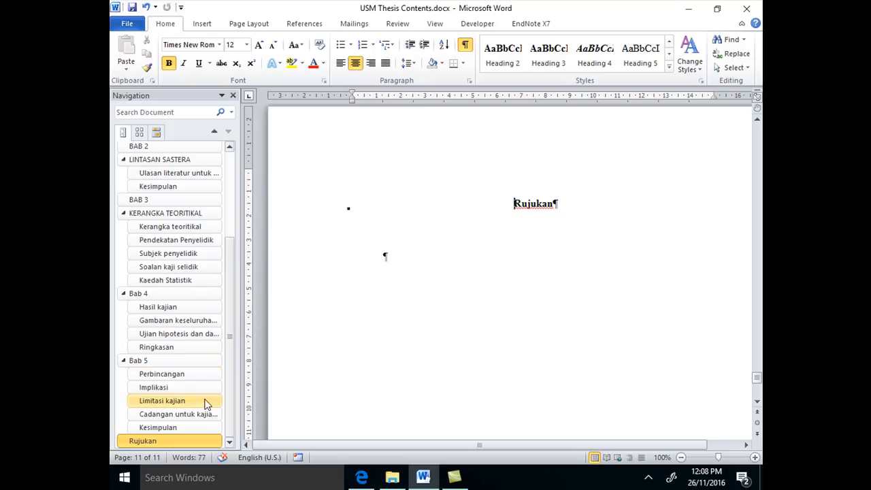
left_click_drag(229, 333, 238, 210)
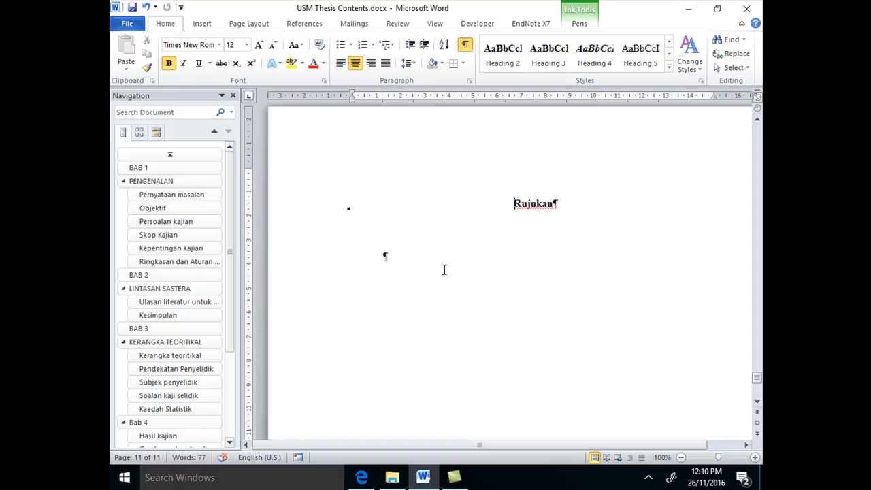
scroll(444, 270, "up", 2)
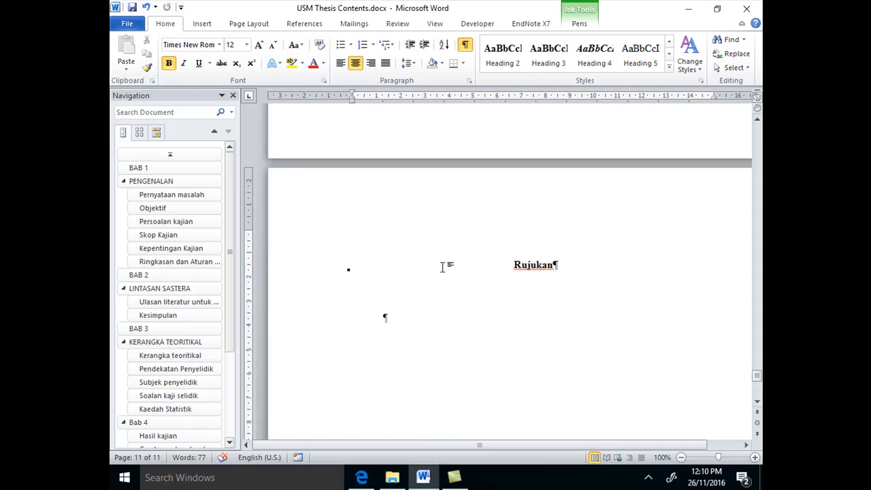
scroll(442, 267, "down", 1)
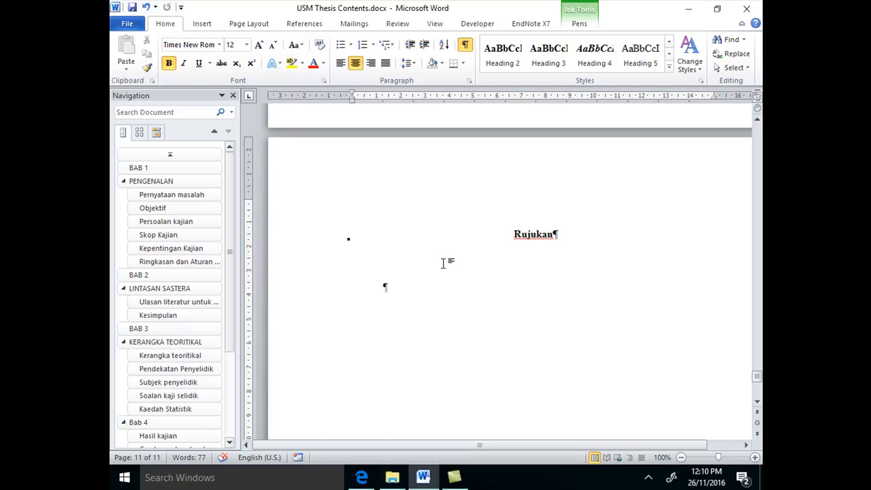
scroll(443, 264, "up", 3)
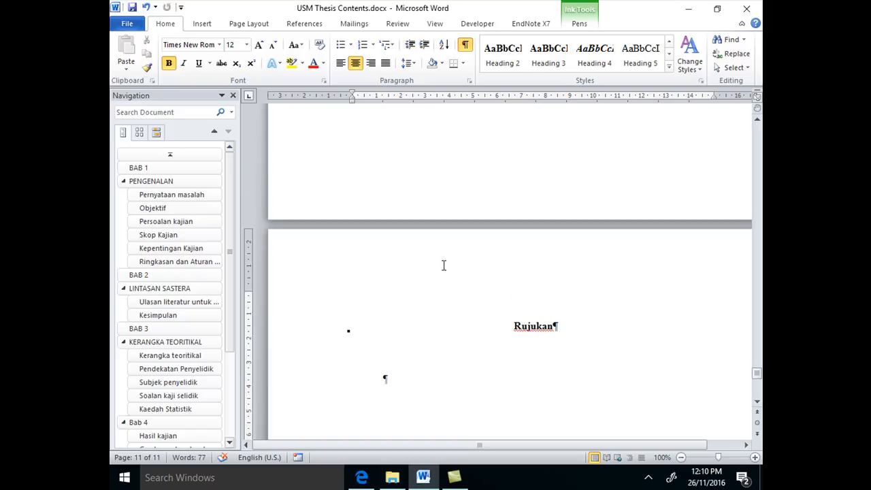
scroll(443, 264, "up", 2)
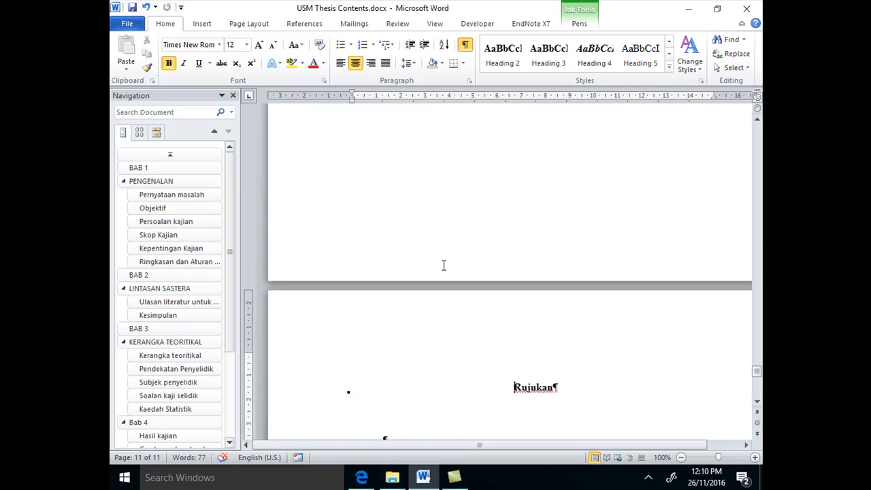
scroll(443, 265, "down", 5)
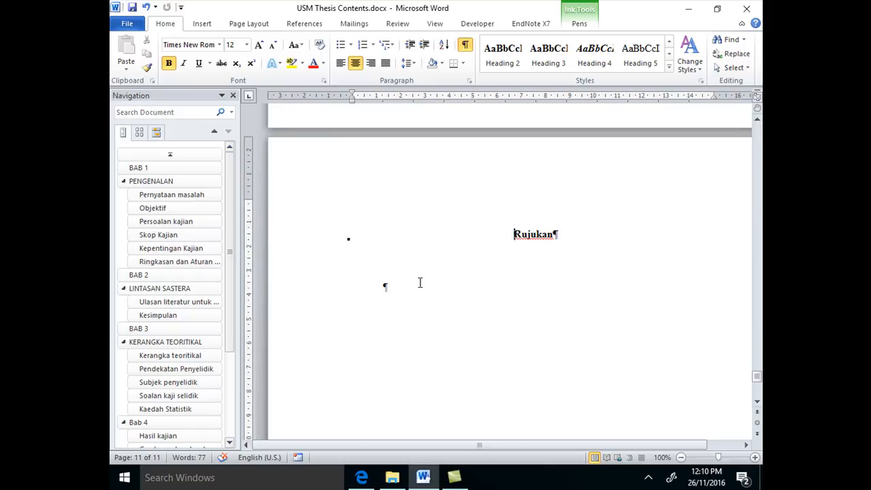
scroll(350, 302, "down", 1)
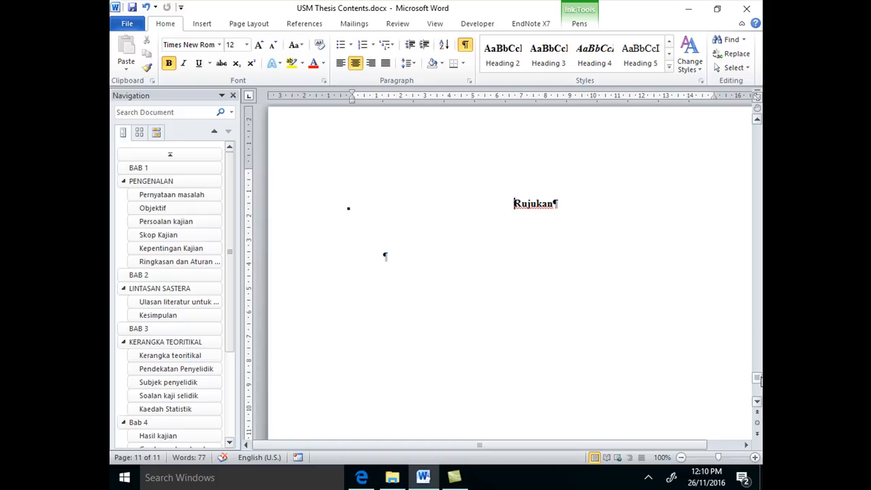
scroll(747, 328, "up", 10)
Apply Heading 3 to the Objektif line under BAB 1
left_click(175, 169)
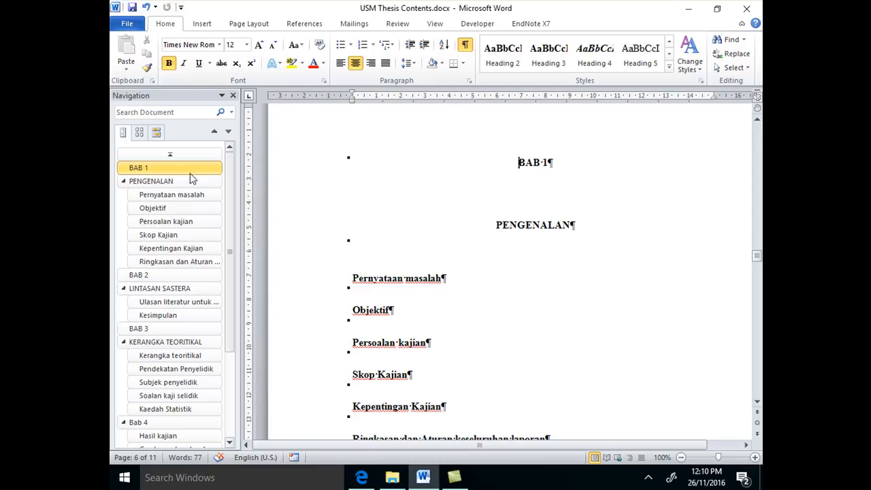
left_click(354, 310)
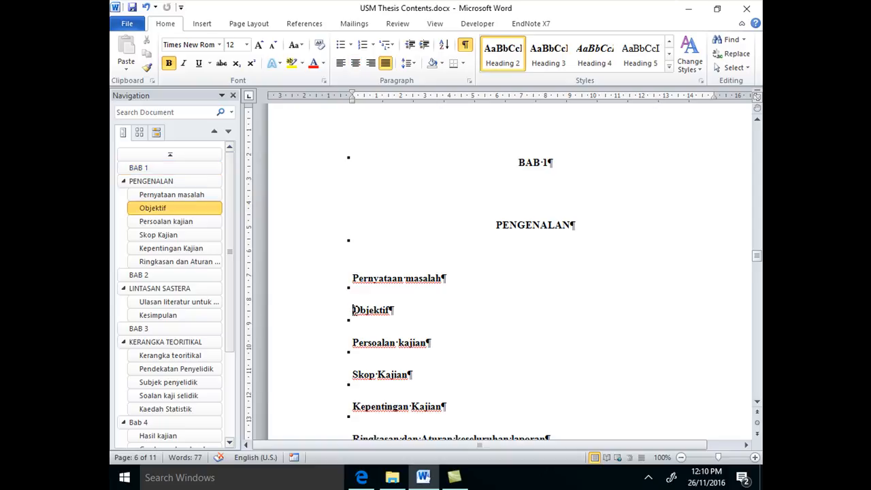
left_click(553, 64)
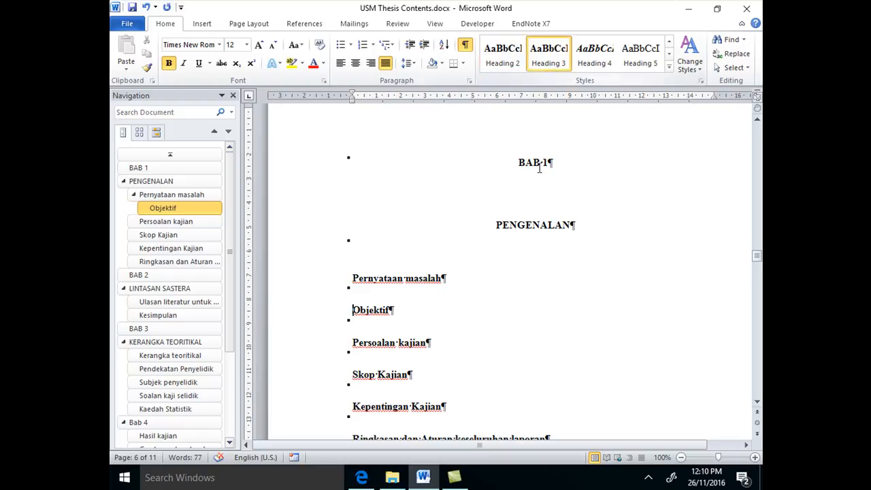
Apply Heading 4 to Persoalan kajian and Heading 5 to Skop Kajian under BAB 1
left_click(353, 343)
left_click(590, 60)
scroll(517, 274, "down", 2)
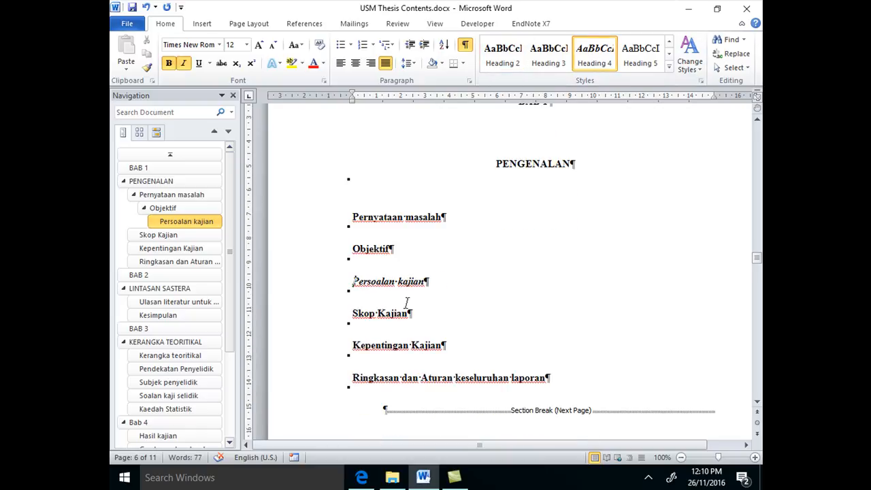
left_click(352, 315)
left_click(638, 57)
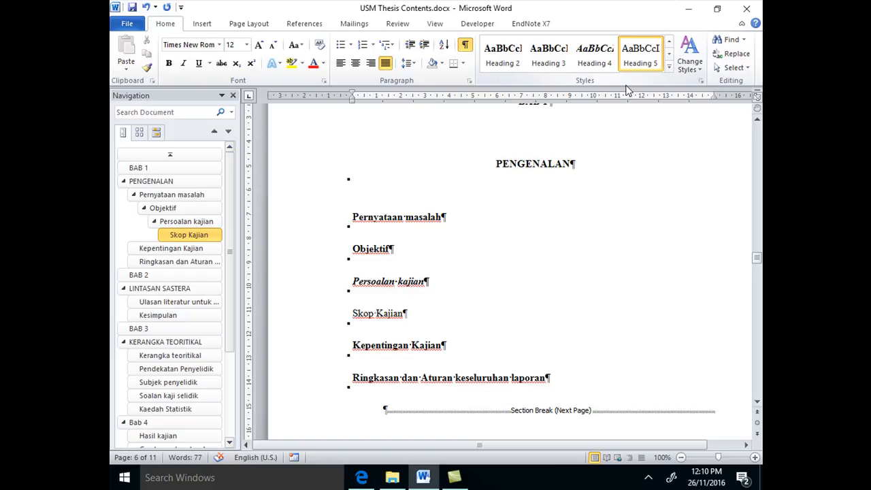
left_click(171, 167)
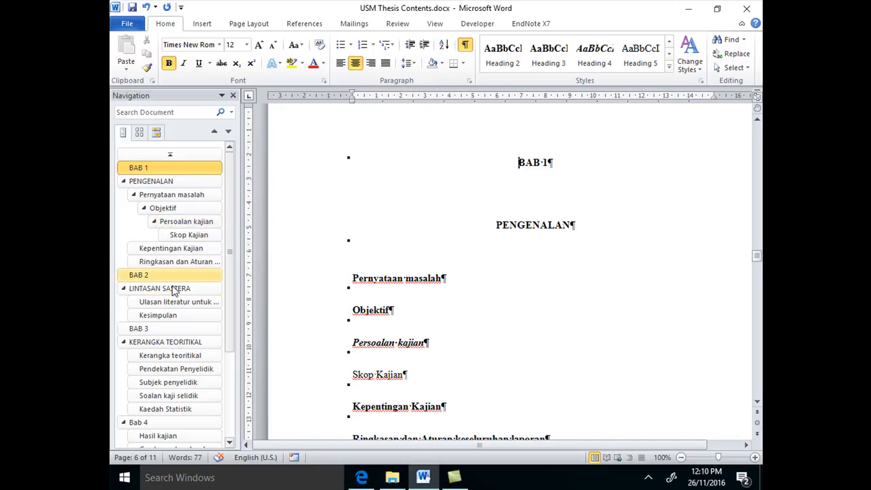
scroll(734, 354, "up", 10)
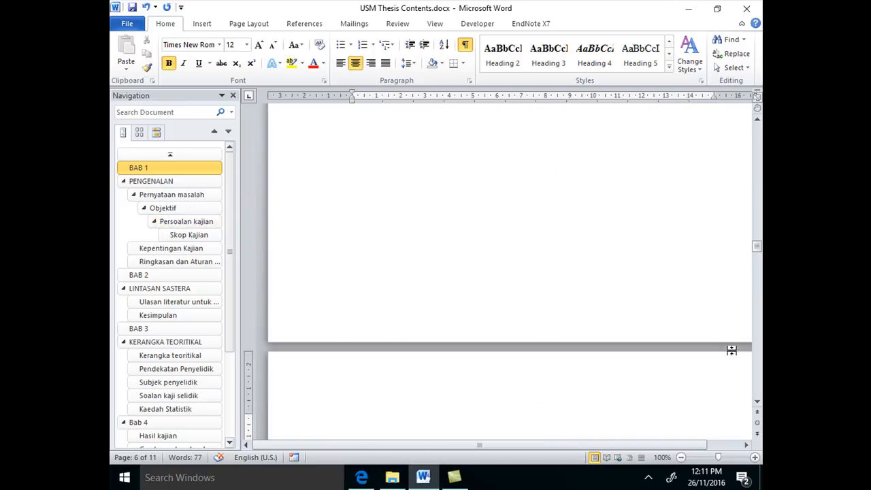
scroll(731, 352, "up", 8)
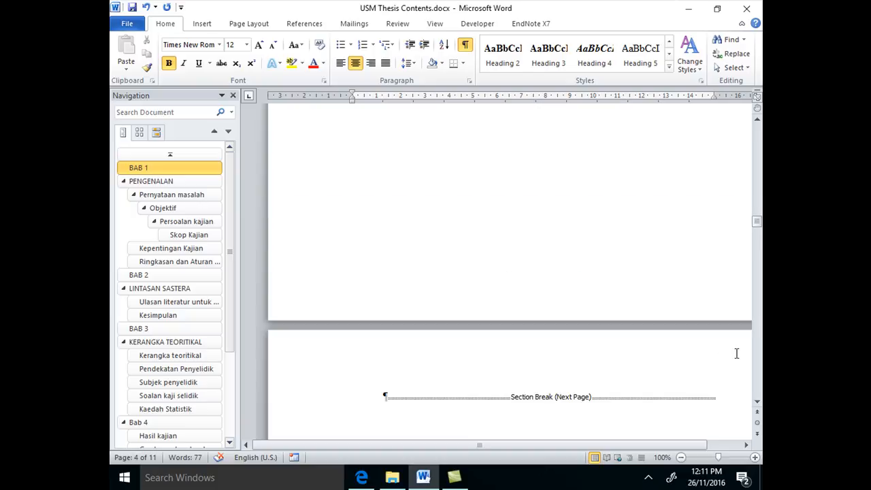
scroll(734, 356, "down", 7)
scroll(737, 353, "down", 4)
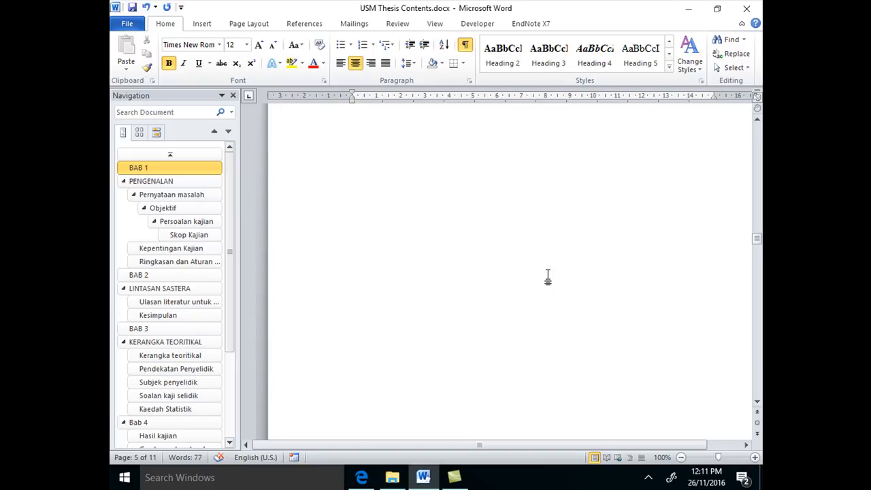
Check which heading style is applied to each BAB 1 subheading from Pernyataan masalah to Skop Kajian
left_click(159, 168)
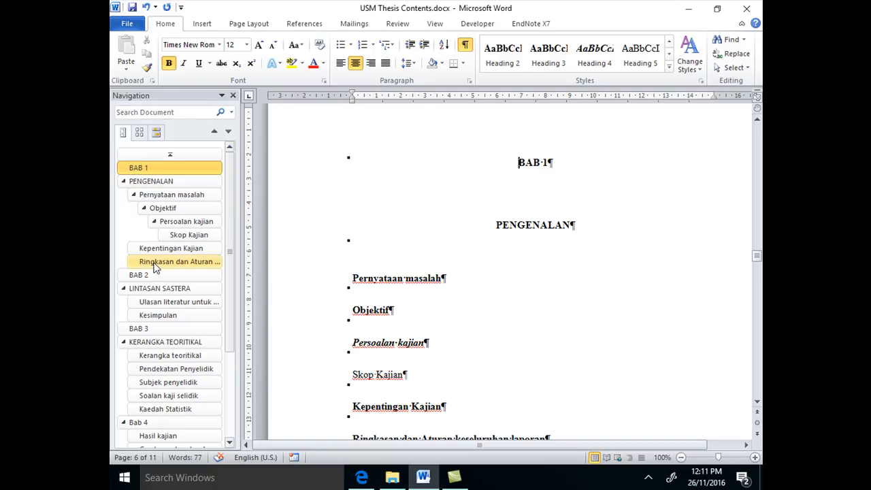
scroll(299, 315, "down", 1)
left_click(353, 247)
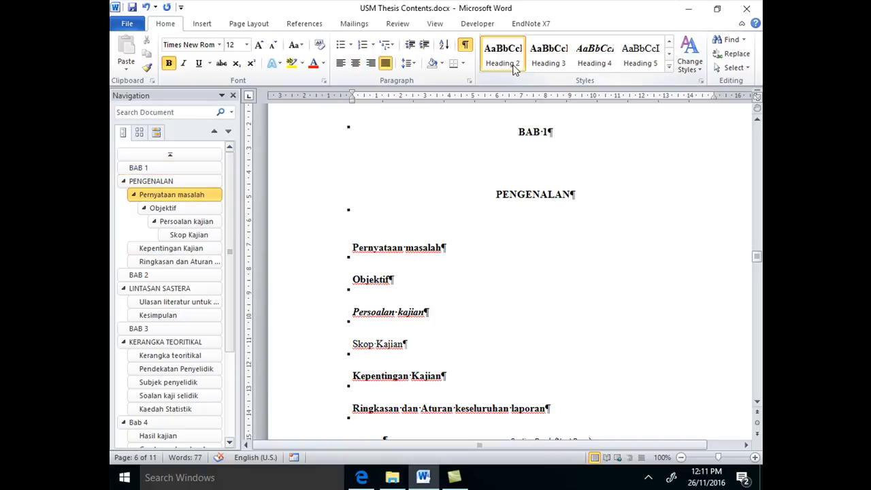
key("Down")
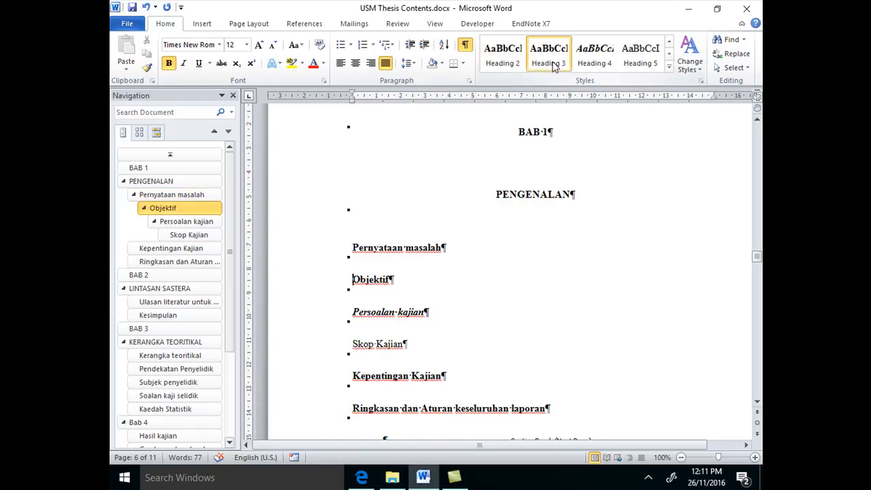
left_click(353, 312)
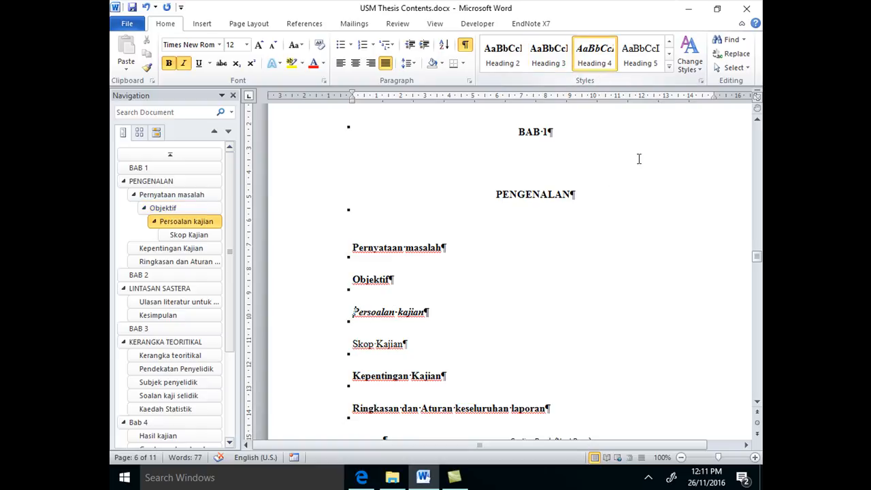
scroll(639, 217, "down", 3)
left_click(354, 254)
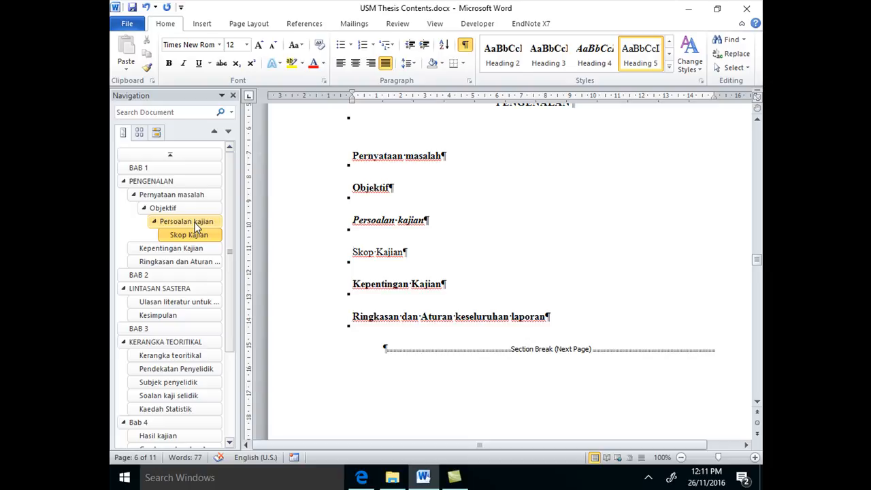
scroll(577, 224, "up", 2)
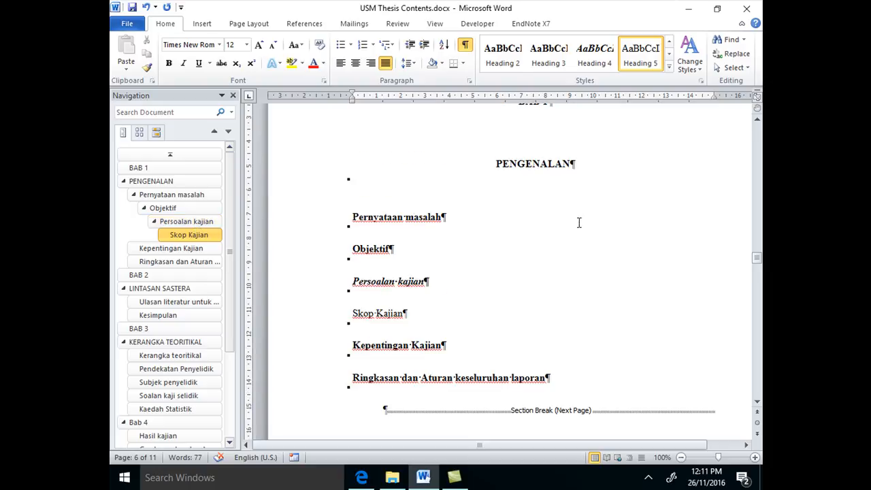
Try a manual 1.1 number in front of the Pernyataan masalah heading, and remove it
left_click(354, 223)
scroll(747, 225, "up", 1)
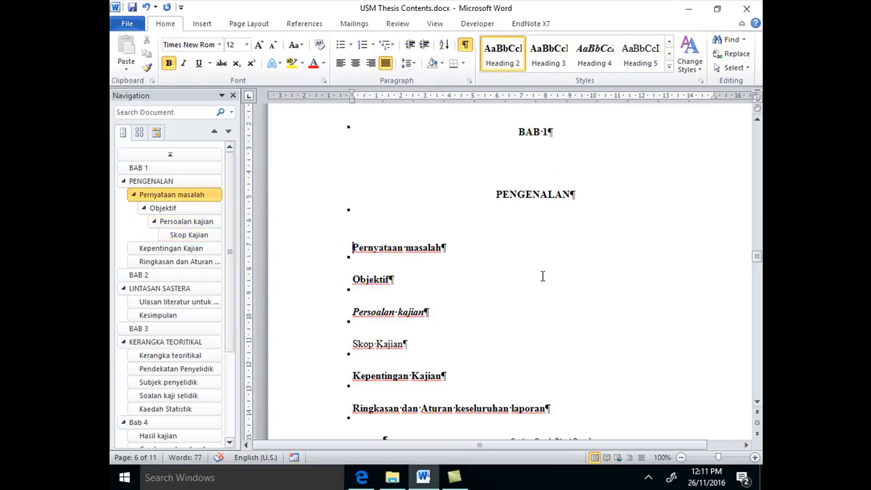
type("1.1")
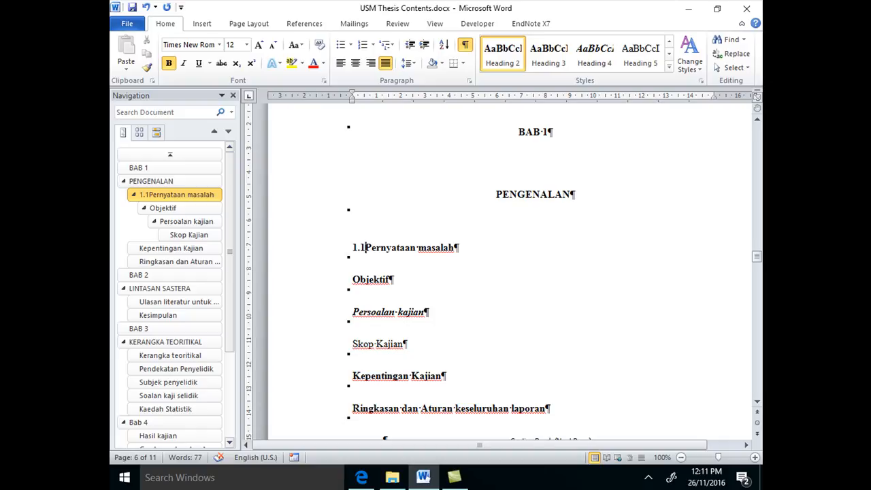
key("BackSpace")
key("BackSpace")
key("BackSpace")
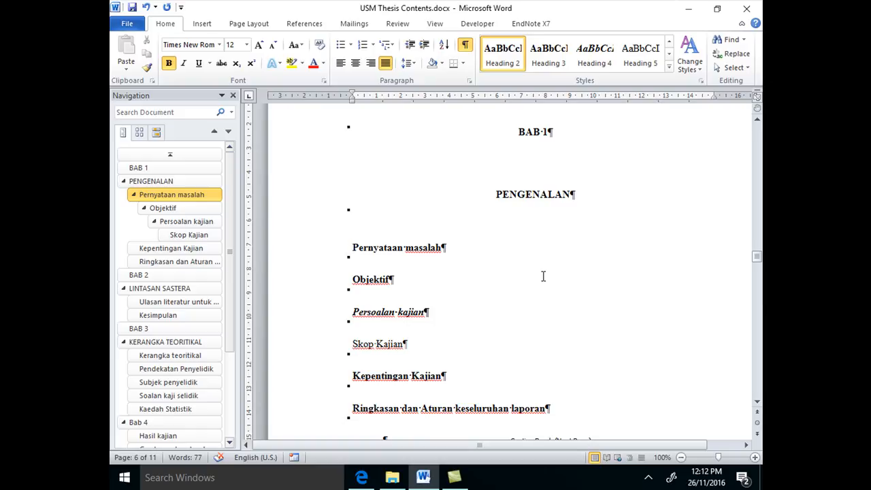
With the PENGENALAN heading active, examine the available numbering formats and multilevel list formats
left_click(495, 194)
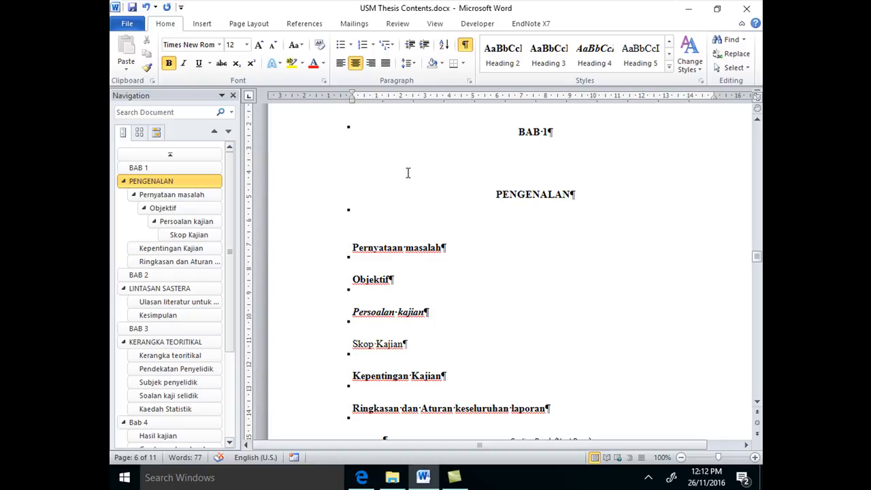
left_click(373, 45)
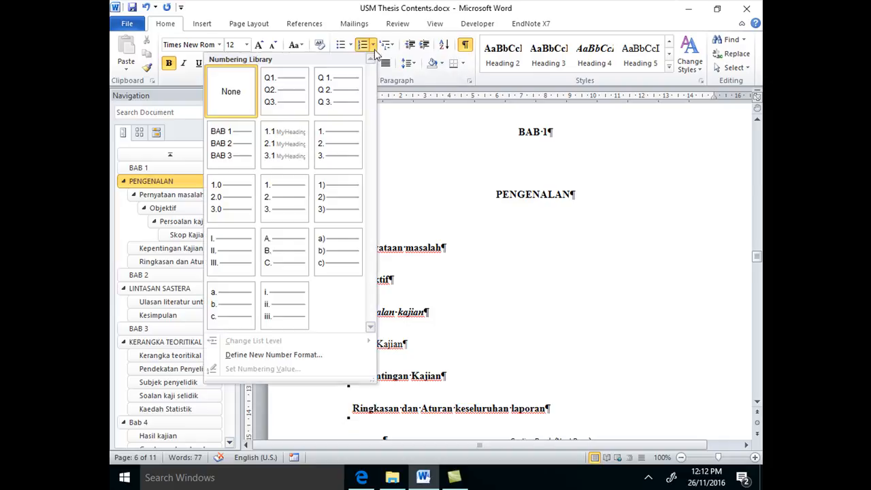
left_click(373, 45)
left_click(390, 45)
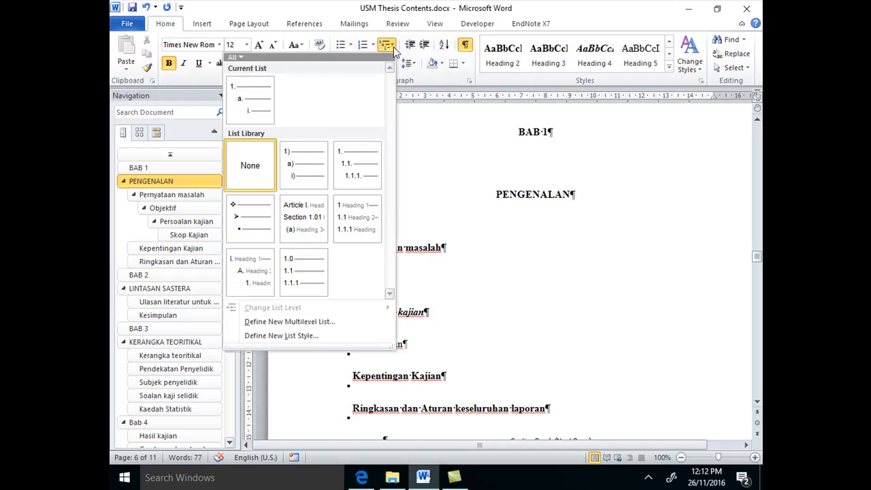
left_click(497, 77)
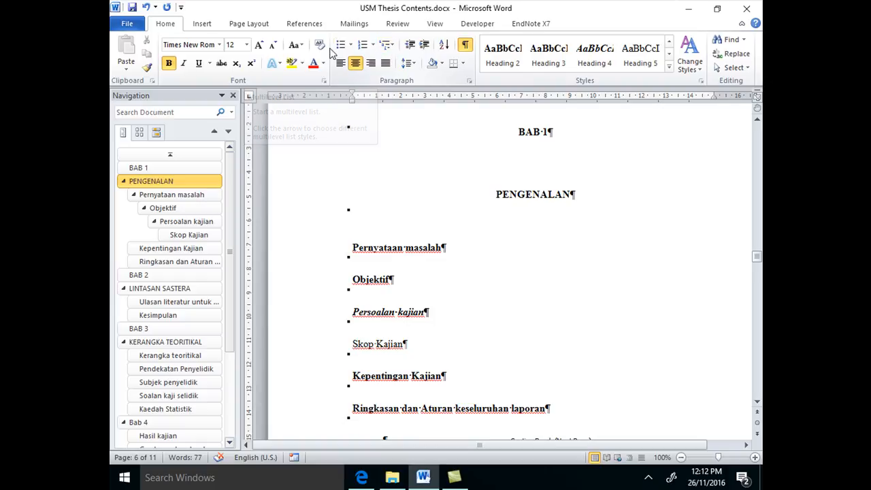
left_click(365, 46)
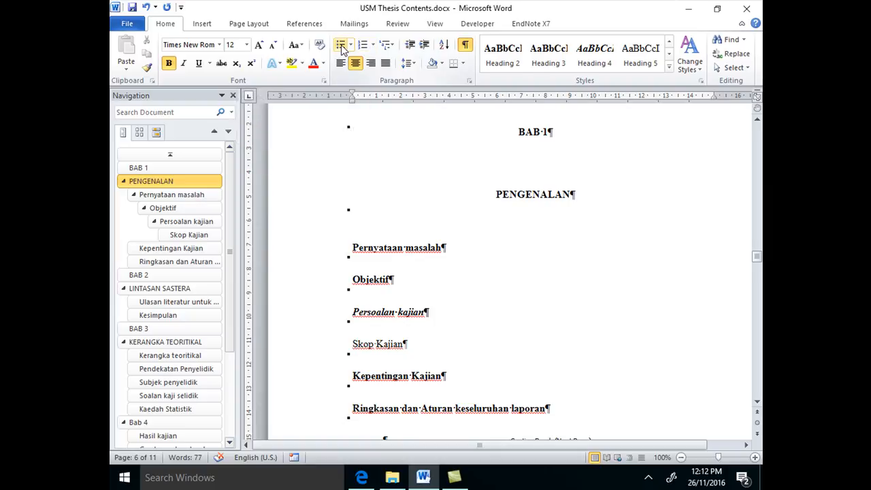
Try the multilevel list linked to headings (1 Heading 1, 1.1 Heading 2) on the PENGENALAN heading, and undo it
left_click(393, 50)
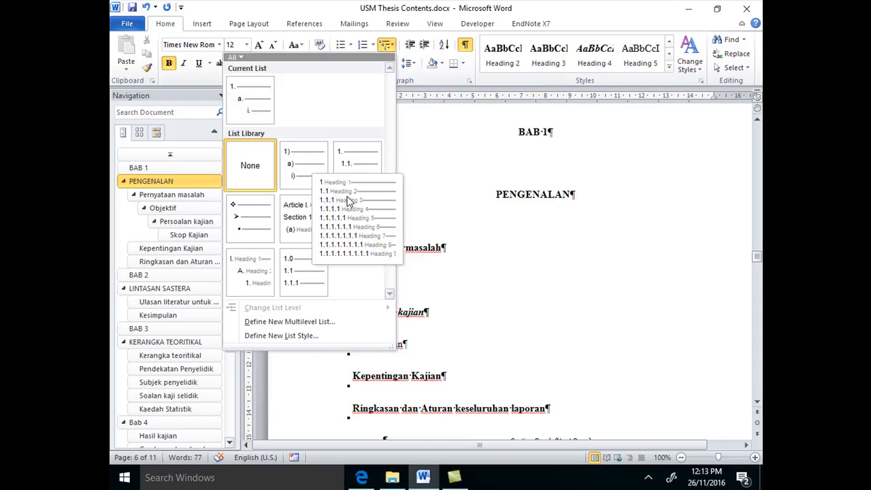
mouse_move(360, 221)
left_click(359, 219)
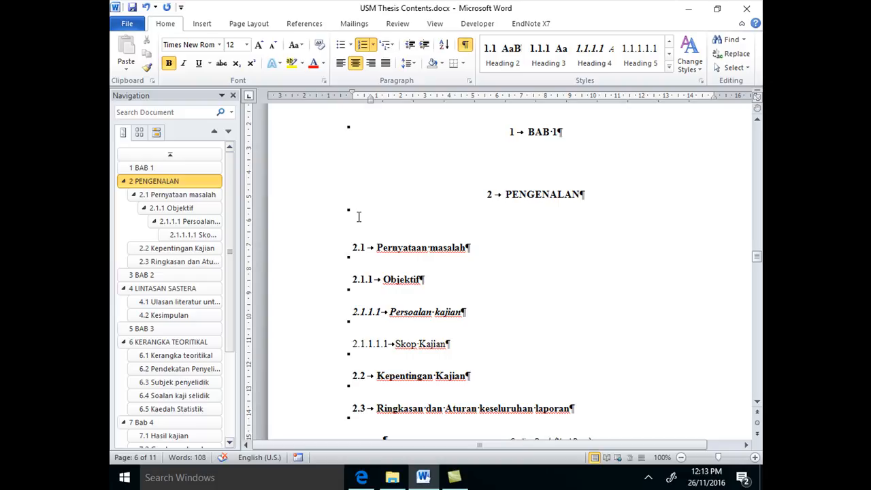
left_click(145, 7)
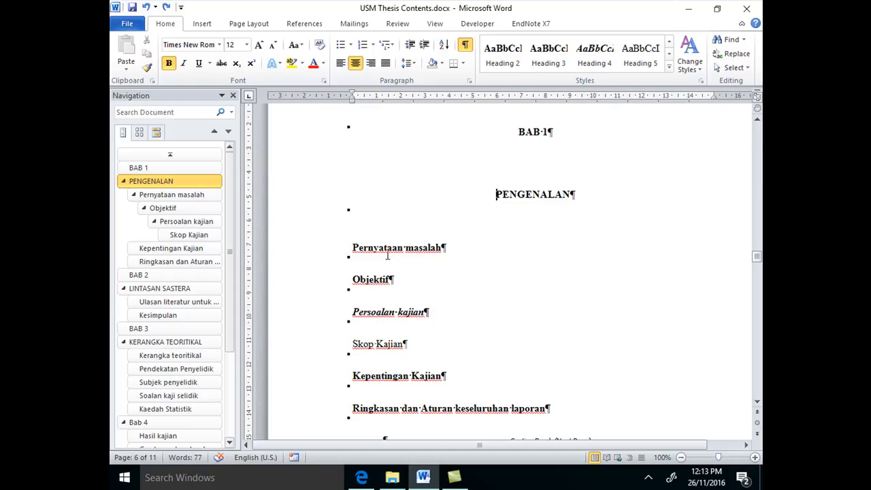
Check the available styles and which heading style each BAB 1 subheading uses, from Pernyataan masalah to Skop Kajian
left_click(669, 68)
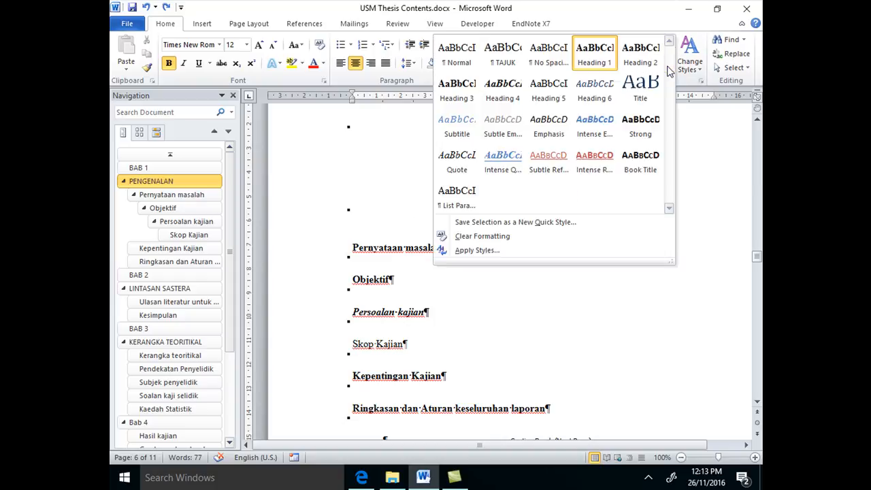
left_click(689, 81)
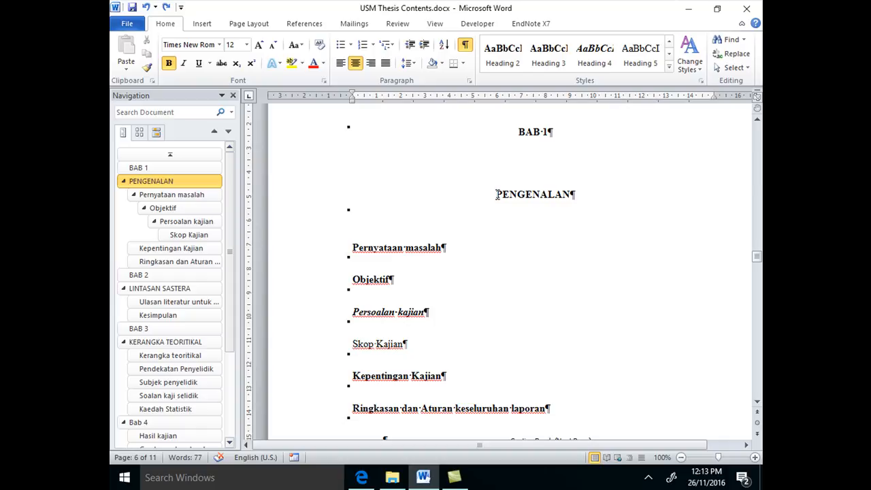
left_click(354, 249)
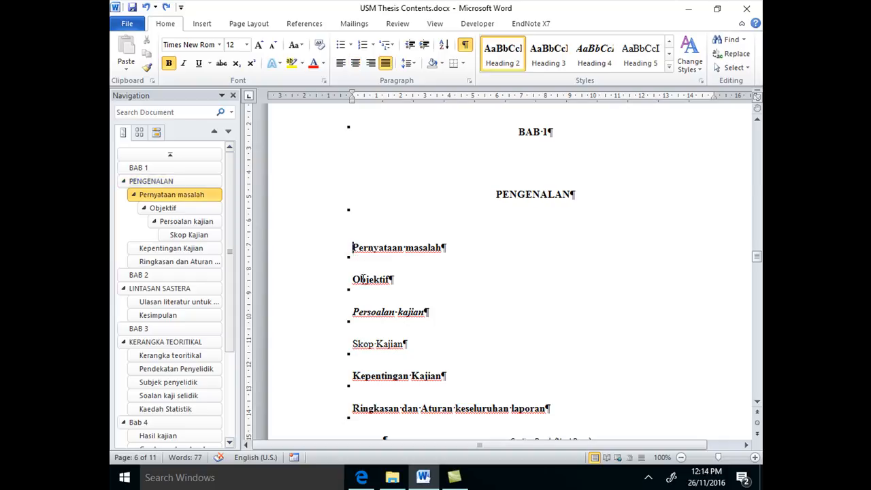
left_click(354, 281)
left_click(352, 313)
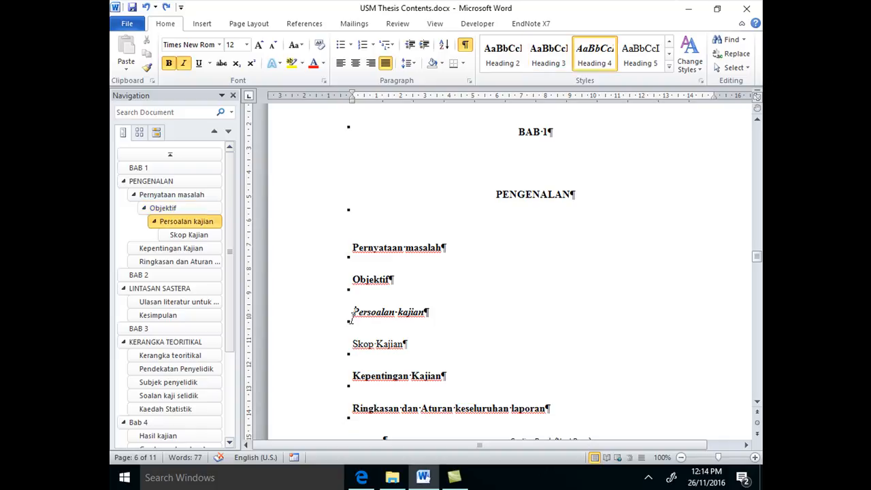
left_click(353, 345)
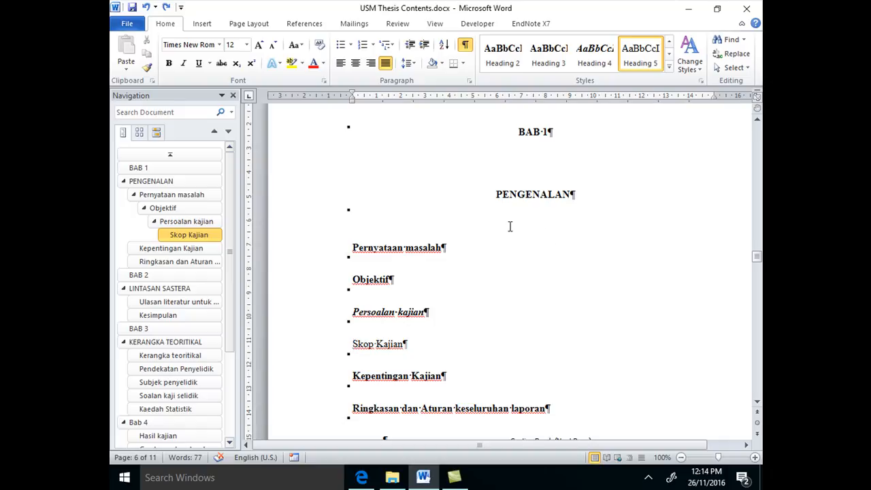
left_click(353, 247)
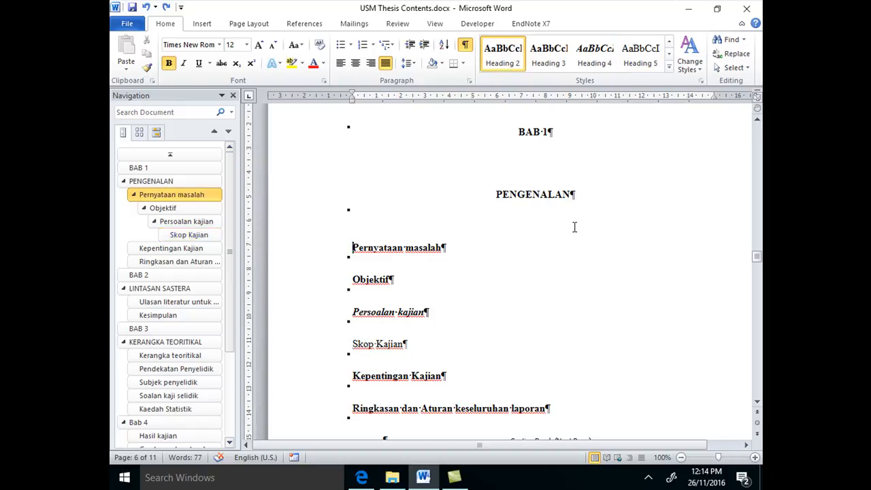
Apply the multilevel list linked to headings (1 Heading 1, 1.1 Heading 2, 1.1.1 Heading 3), starting from the PENGENALAN heading
left_click(496, 195)
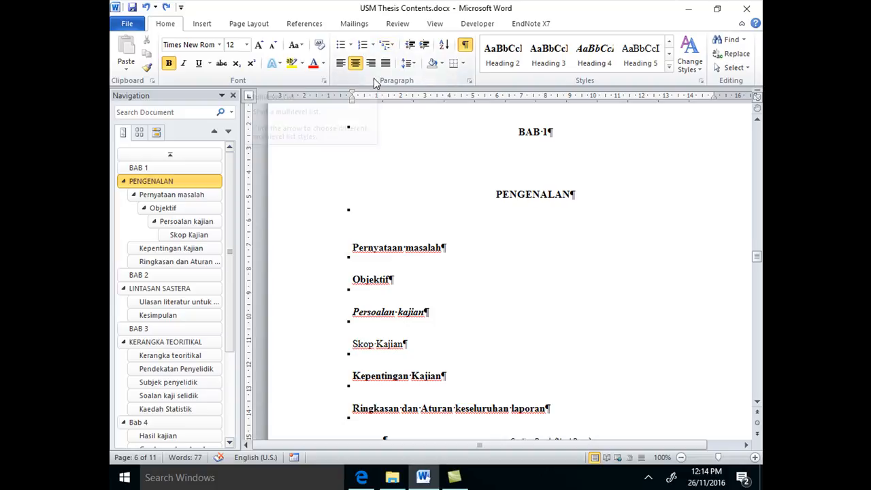
left_click(392, 47)
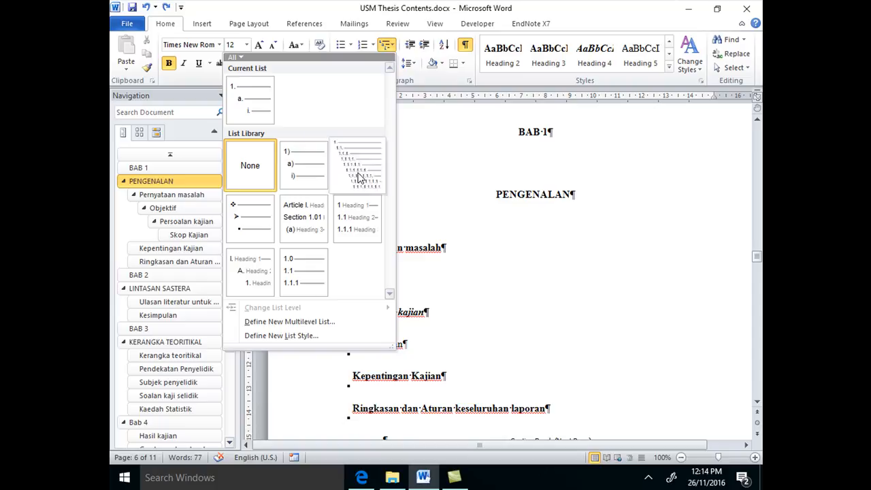
mouse_move(367, 217)
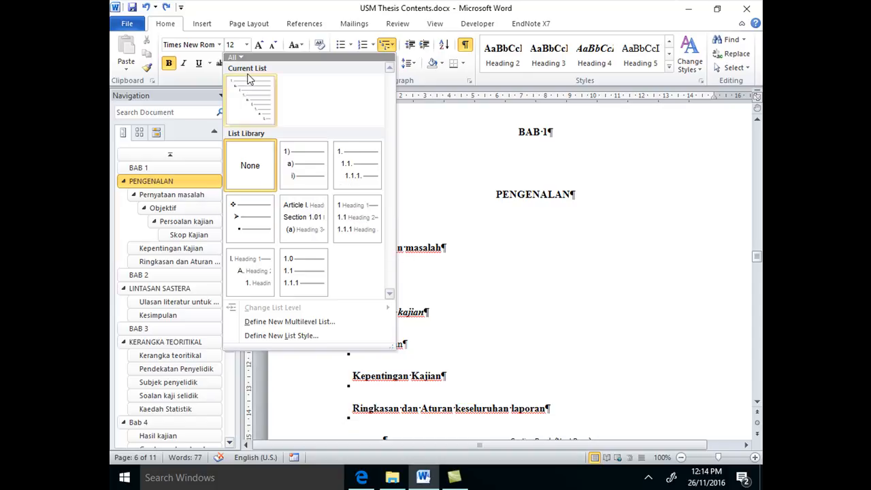
mouse_move(300, 208)
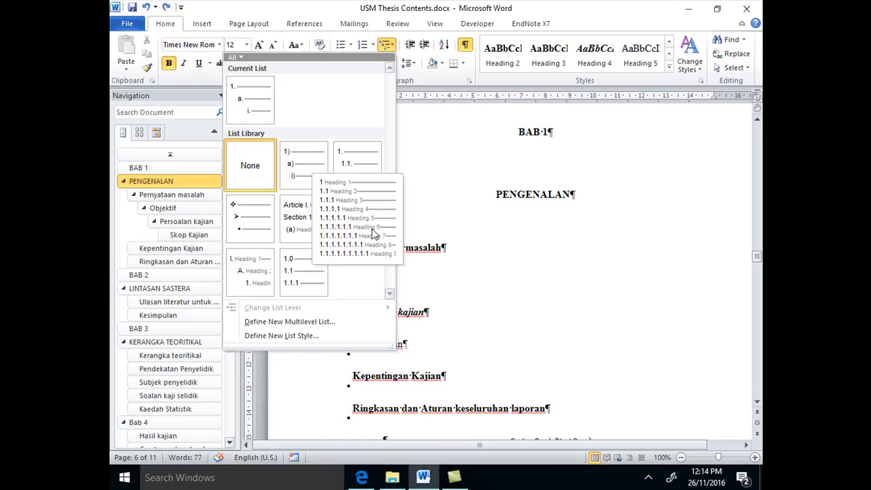
mouse_move(373, 179)
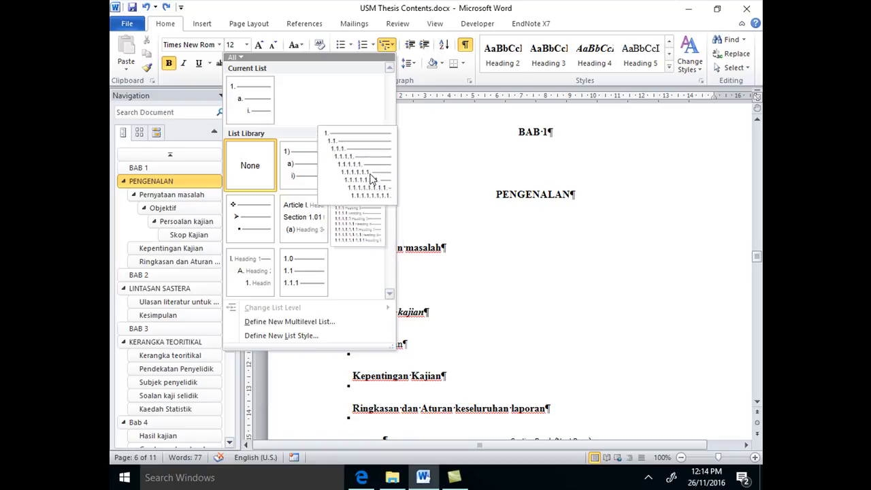
left_click(365, 238)
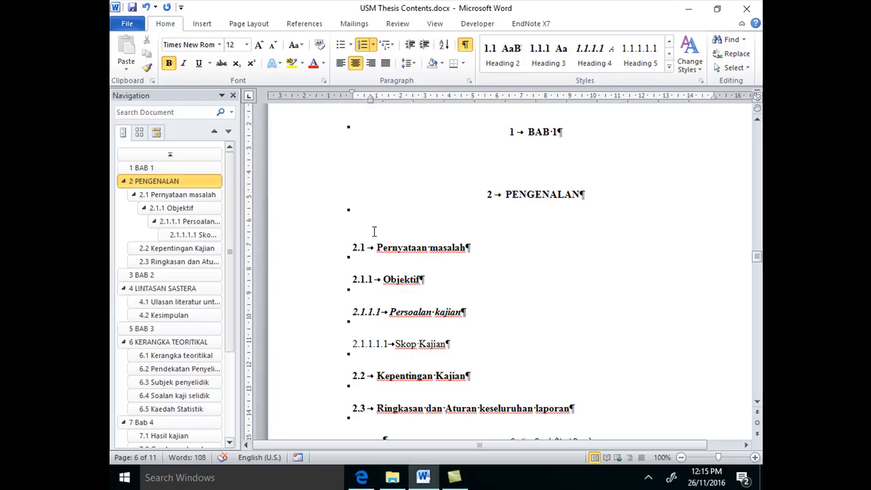
Examine the automatic heading numbers across the chapters in the document pages and the heading outline
scroll(374, 232, "up", 2)
scroll(373, 231, "down", 1)
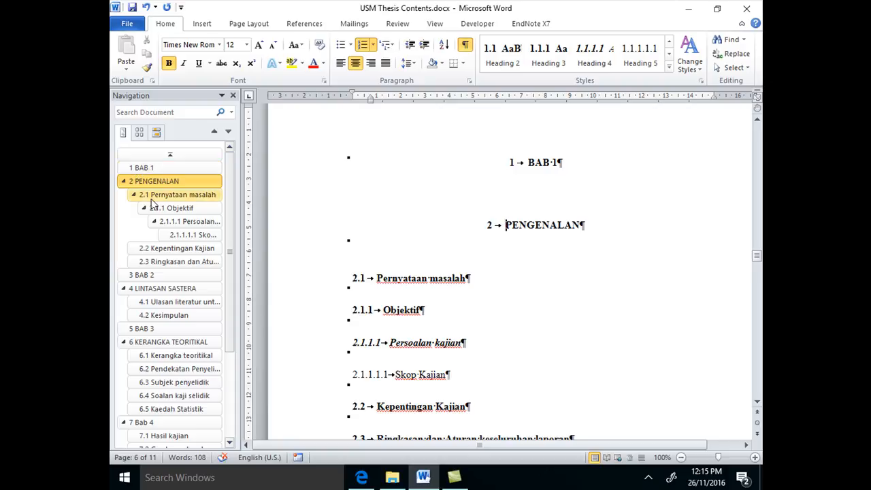
scroll(421, 276, "down", 8)
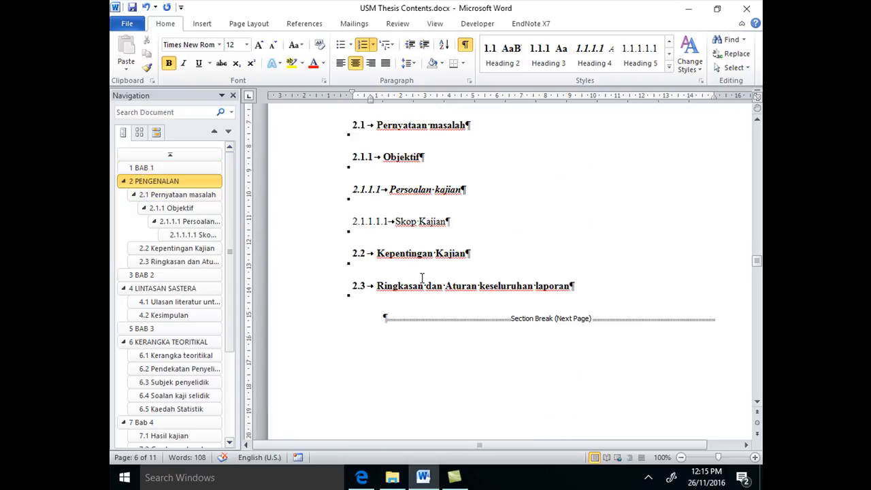
scroll(421, 275, "down", 10)
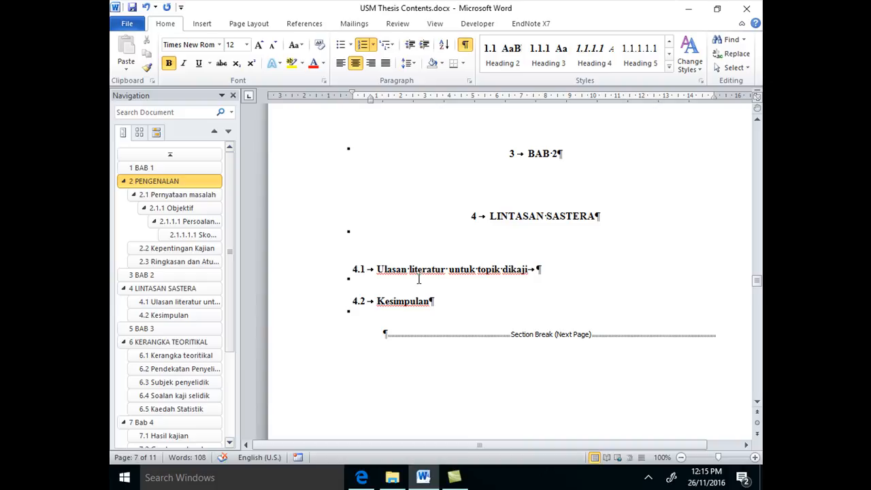
scroll(582, 158, "down", 8)
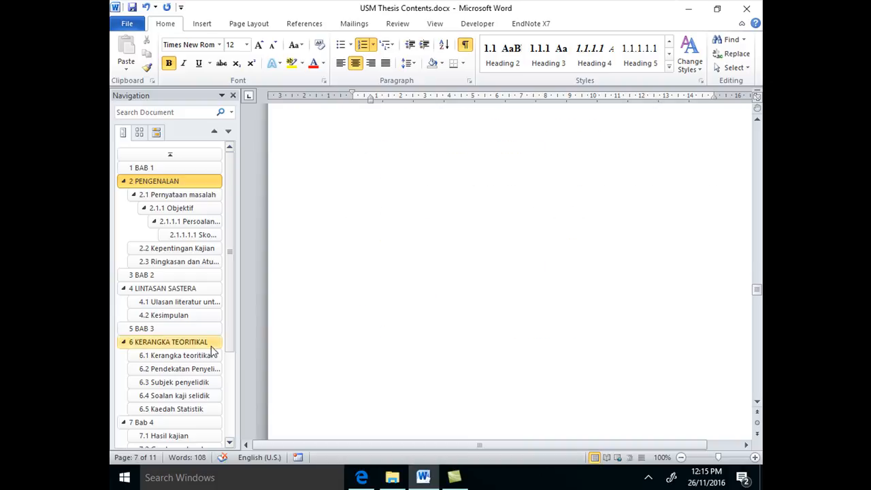
left_click_drag(232, 219, 257, 347)
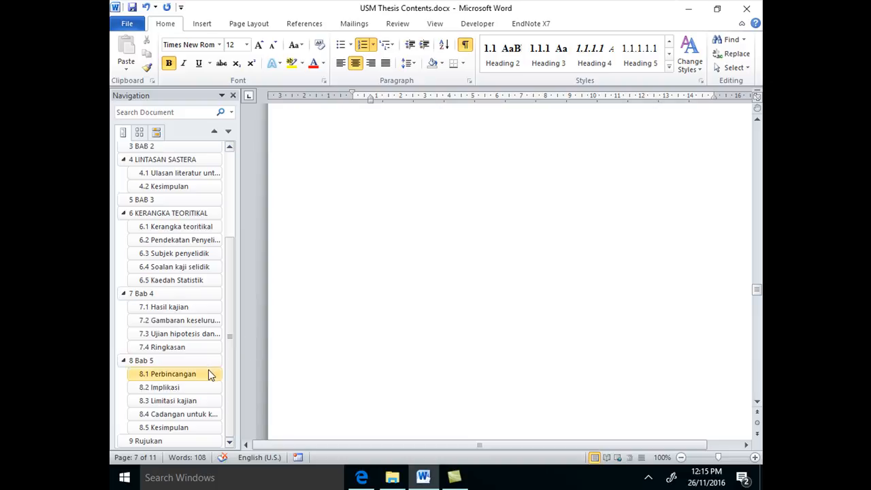
scroll(586, 321, "up", 10)
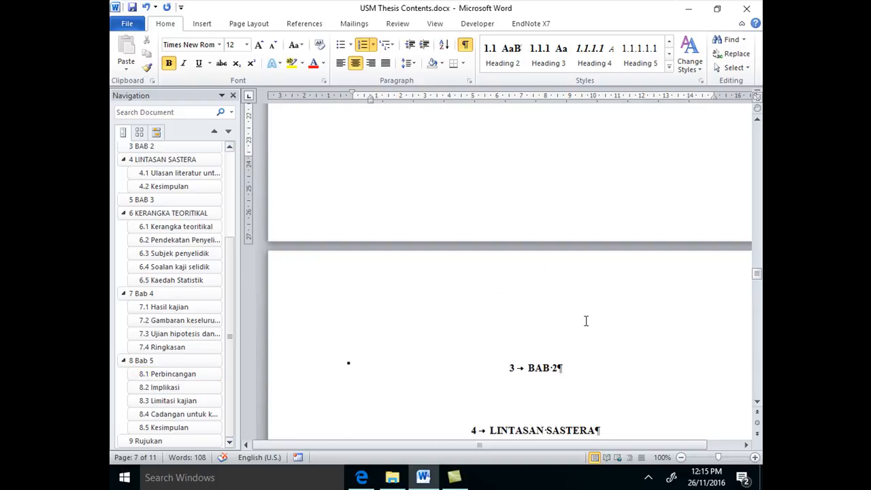
scroll(585, 321, "up", 15)
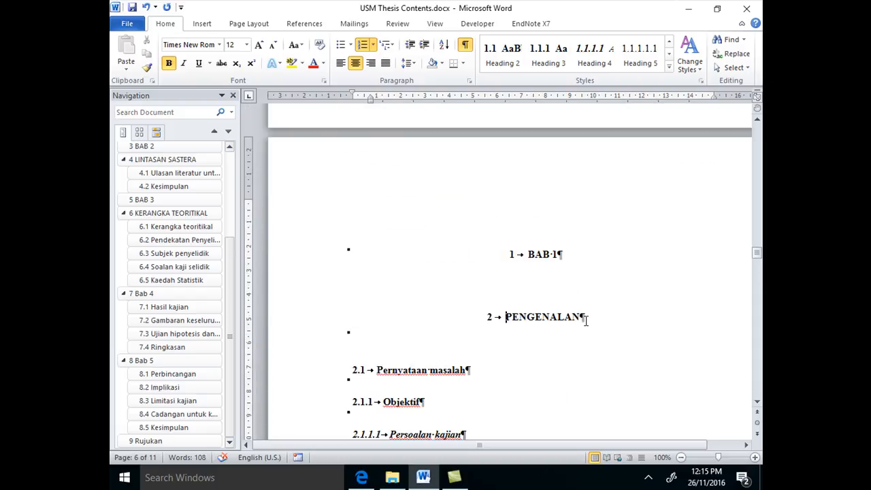
scroll(586, 321, "up", 3)
scroll(586, 320, "down", 5)
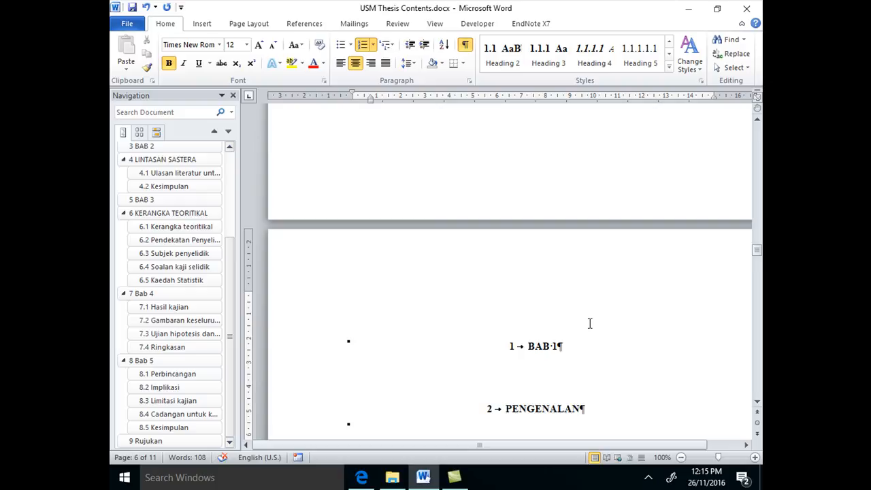
scroll(590, 323, "down", 5)
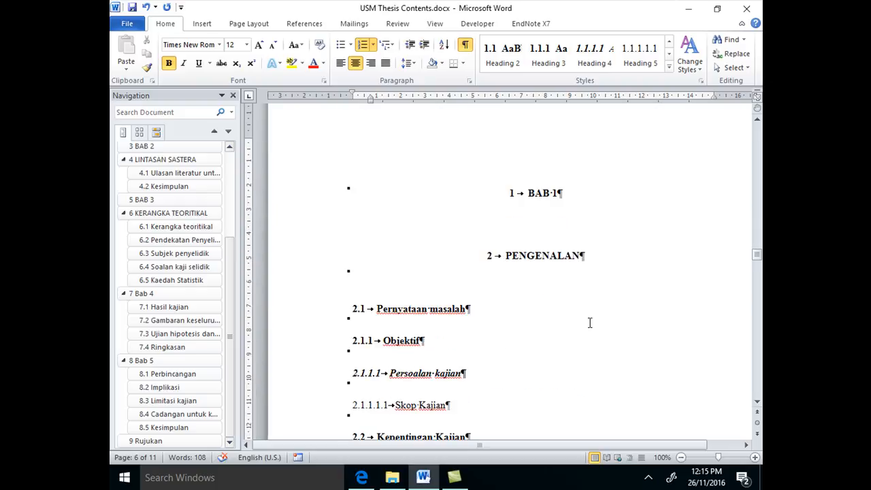
scroll(590, 322, "down", 1)
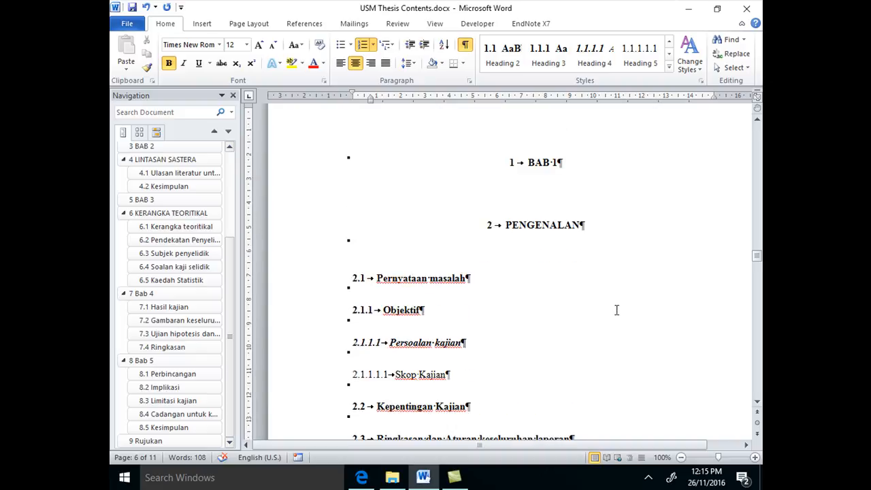
Remove the automatic number from the BAB 1 heading
left_click(531, 162)
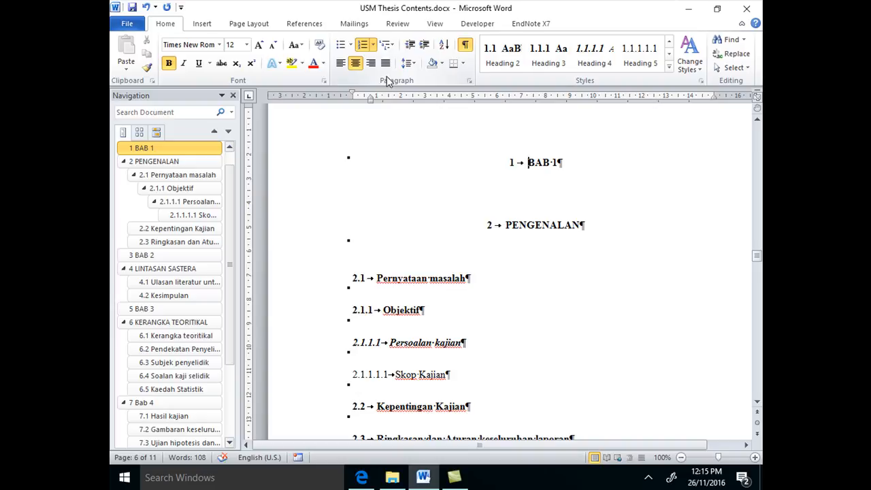
left_click(364, 47)
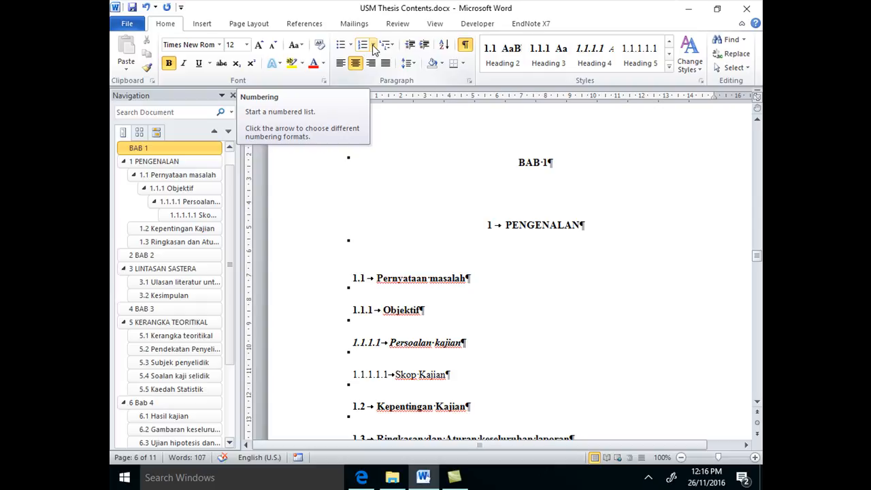
left_click(365, 48)
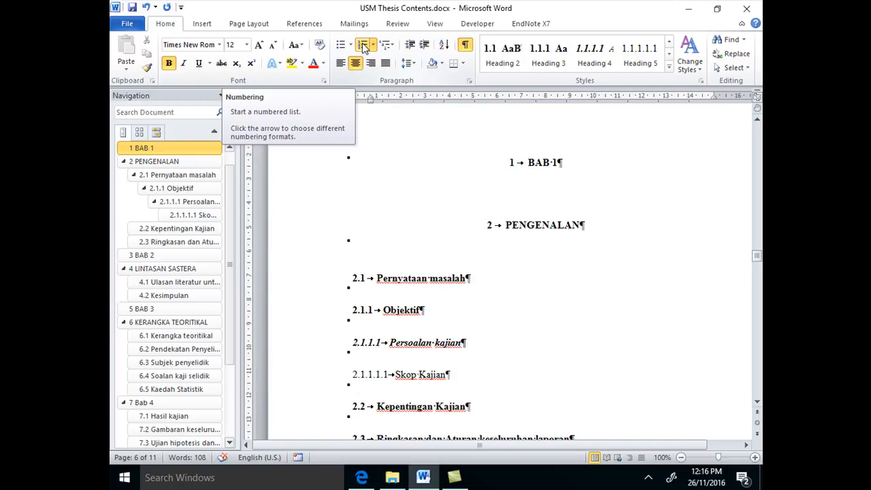
left_click(364, 45)
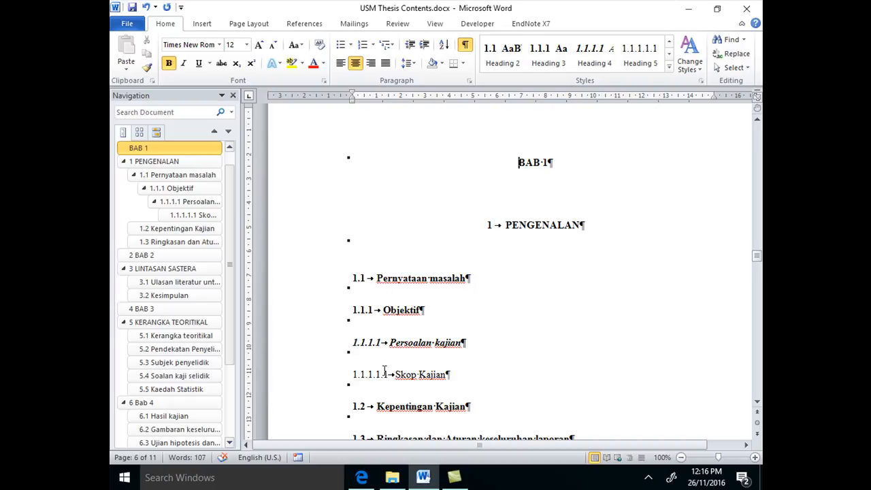
Remove the automatic number from the BAB 2 heading above LINTASAN SASTERA
scroll(488, 394, "down", 10)
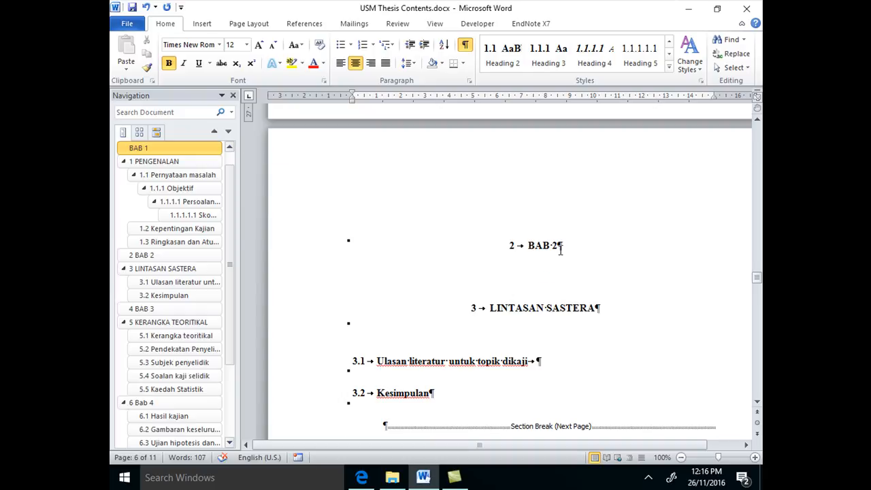
scroll(559, 245, "up", 9)
scroll(559, 252, "down", 9)
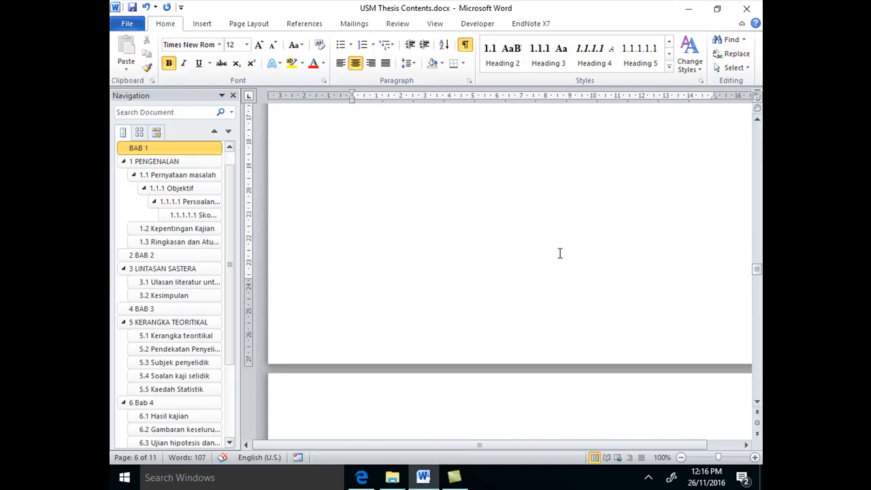
left_click(530, 308)
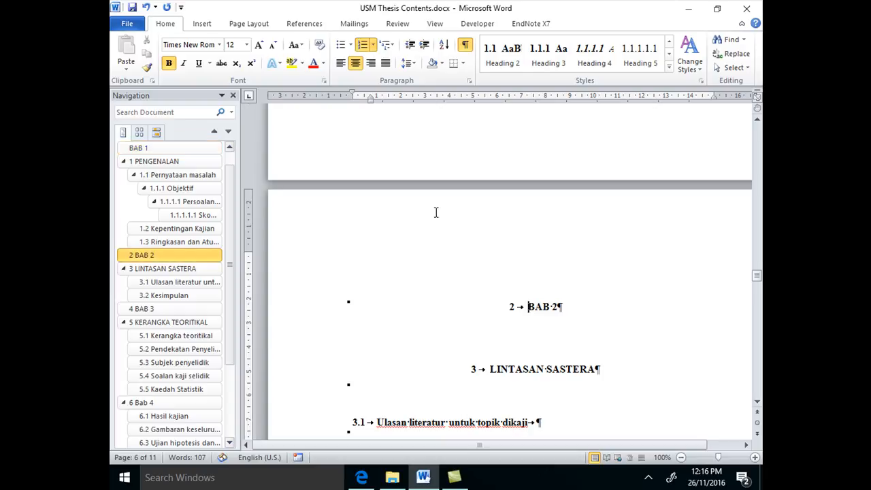
left_click(363, 45)
Go to the BAB 3 heading and remove its automatic number
scroll(624, 218, "down", 8)
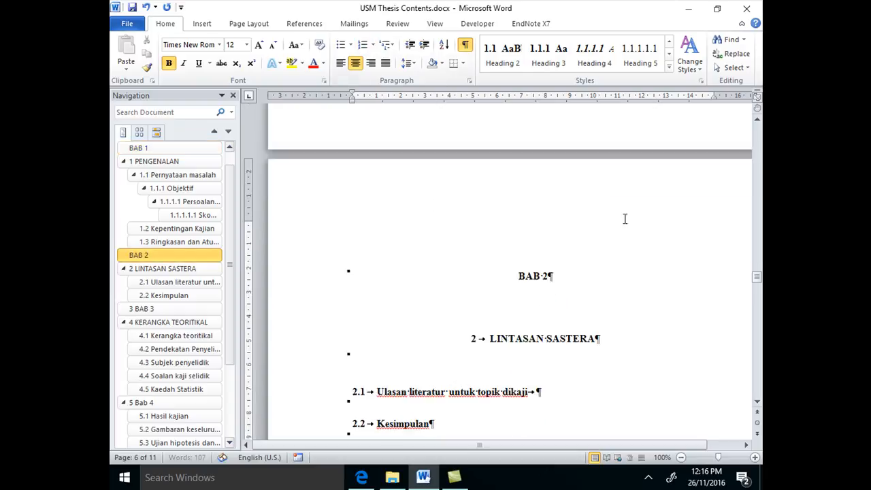
left_click(165, 308)
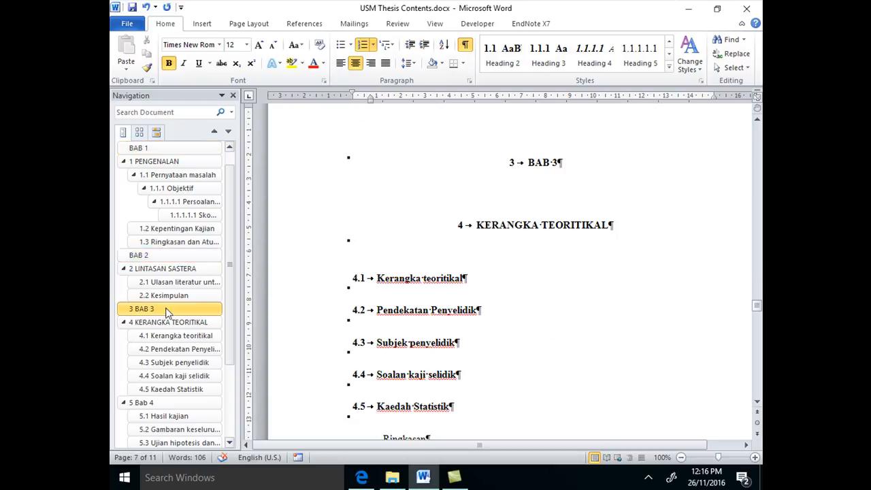
left_click(363, 45)
Go to the Bab 4 heading and compare its numbering with that of the BAB 3 page
left_click(175, 404)
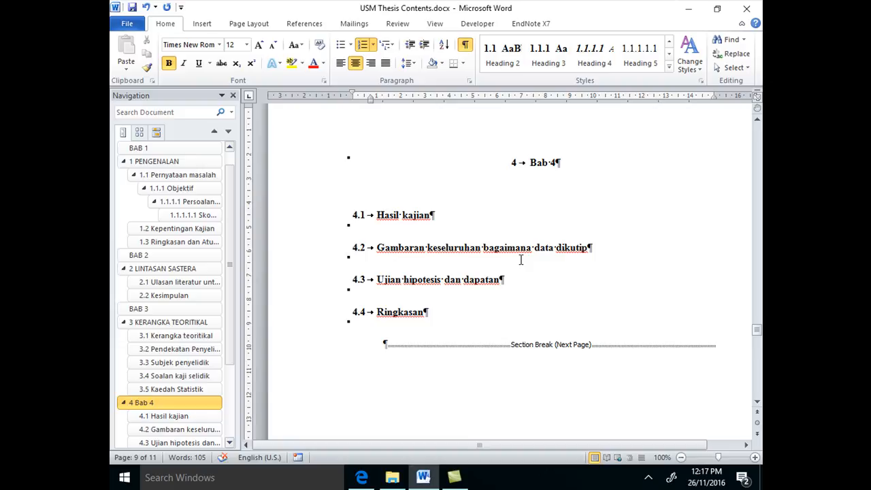
scroll(618, 284, "up", 5)
scroll(617, 284, "up", 15)
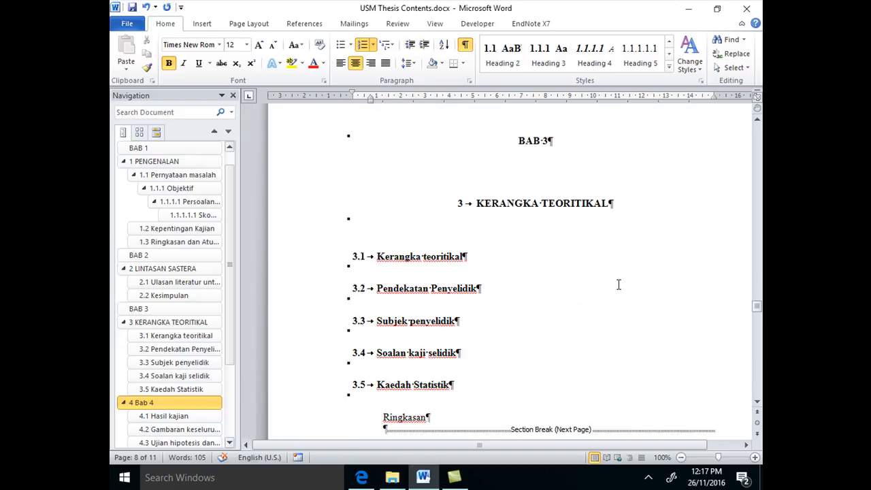
Examine the automatic numbering of the headings from Bab 4 through Bab 5 to Rujukan
scroll(618, 284, "down", 20)
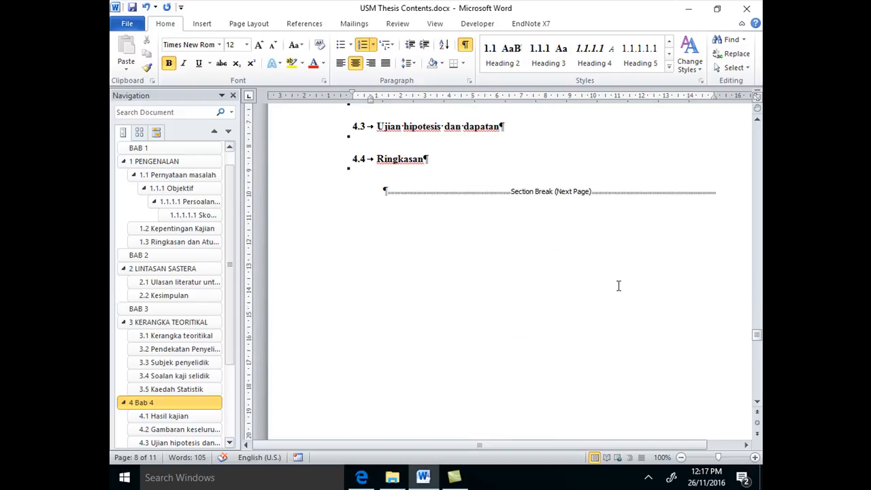
scroll(618, 285, "down", 5)
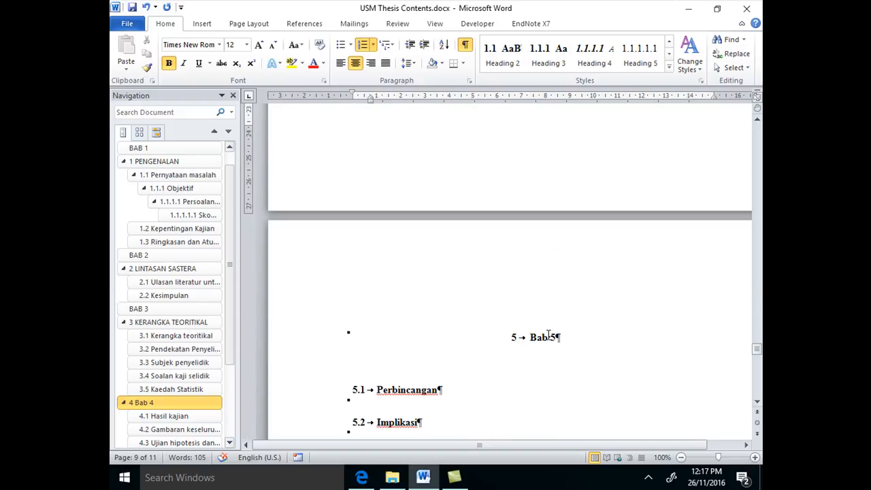
scroll(550, 334, "down", 3)
scroll(549, 334, "down", 2)
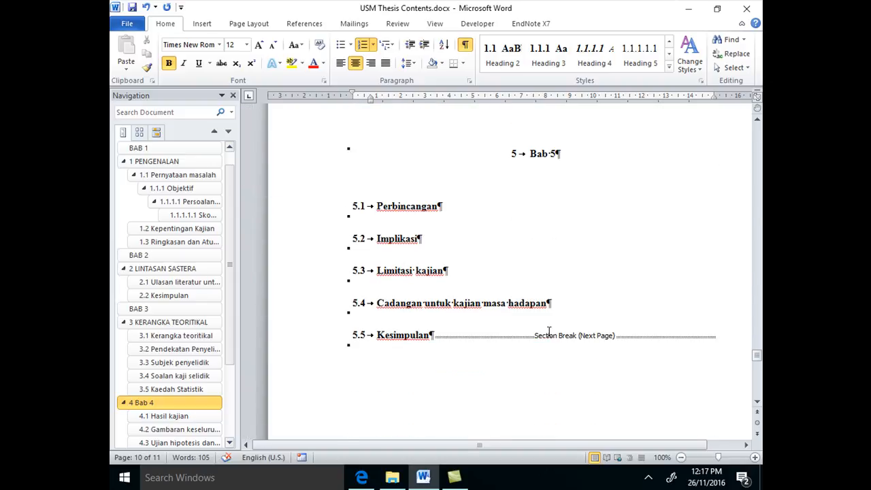
scroll(549, 331, "down", 10)
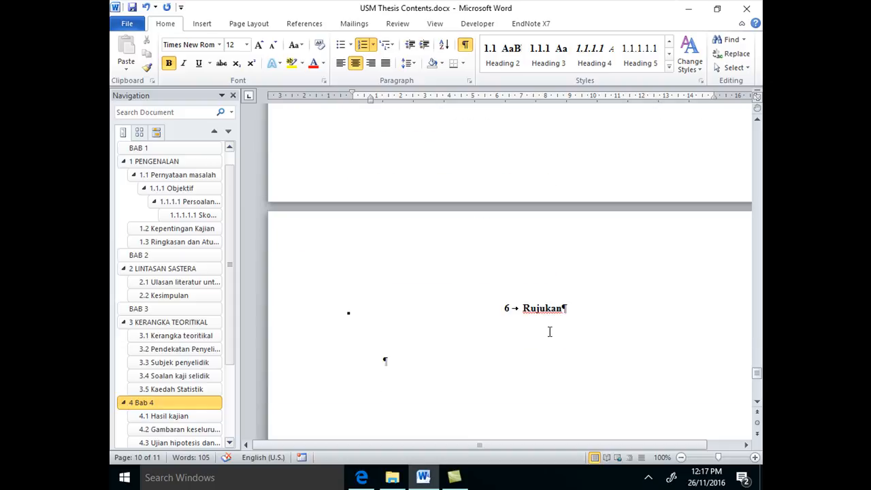
scroll(549, 331, "down", 2)
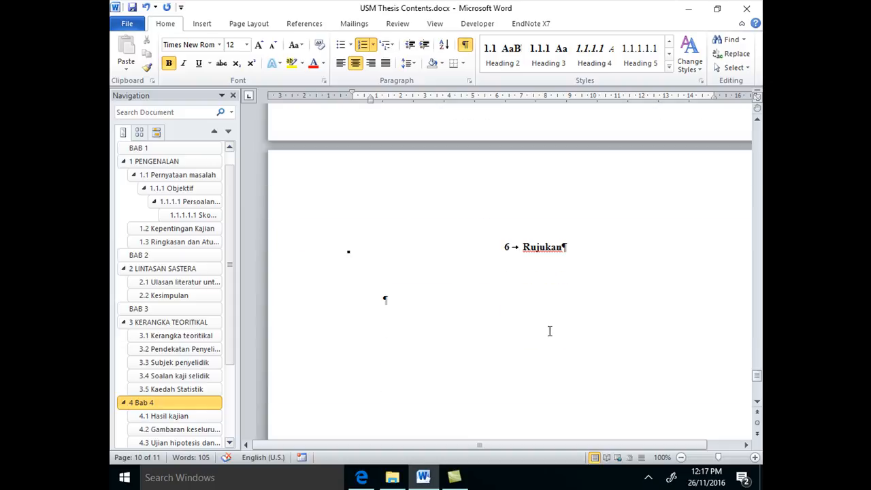
scroll(550, 332, "up", 8)
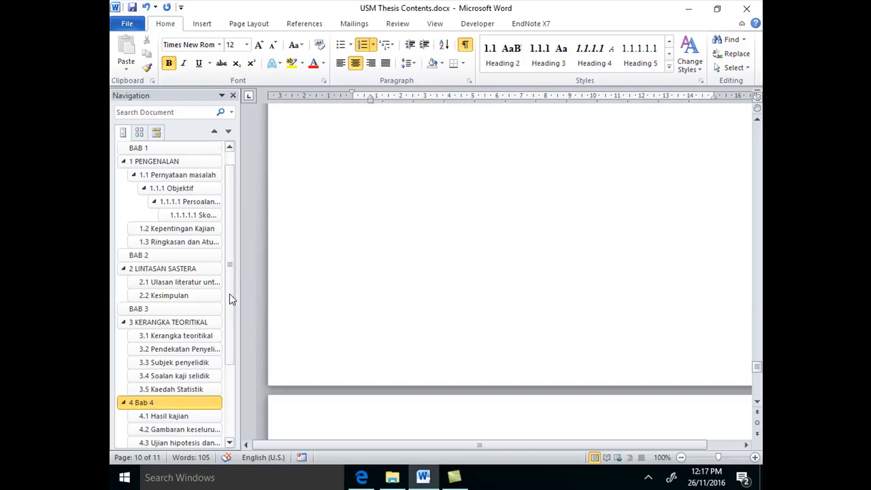
scroll(233, 252, "up", 1)
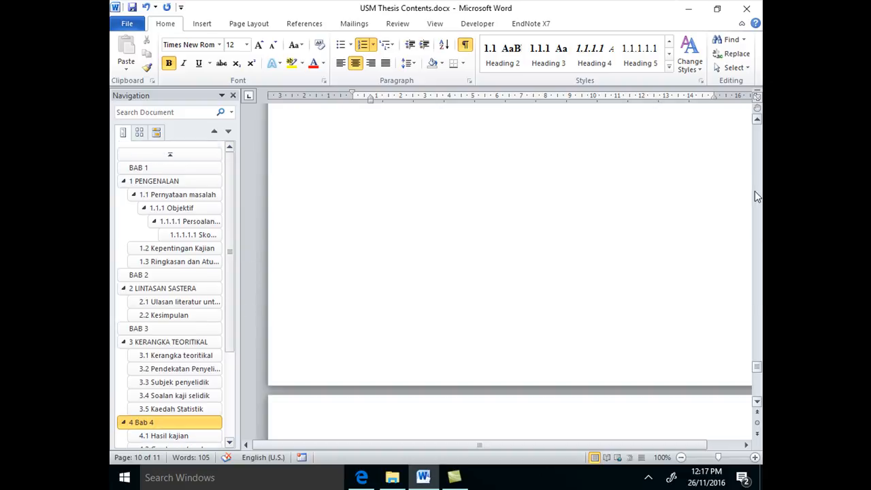
Apply the Heading 2 style to the Objektif, Persoalan kajian and Skop Kajian headings in the BAB 1 chapter
left_click(158, 169)
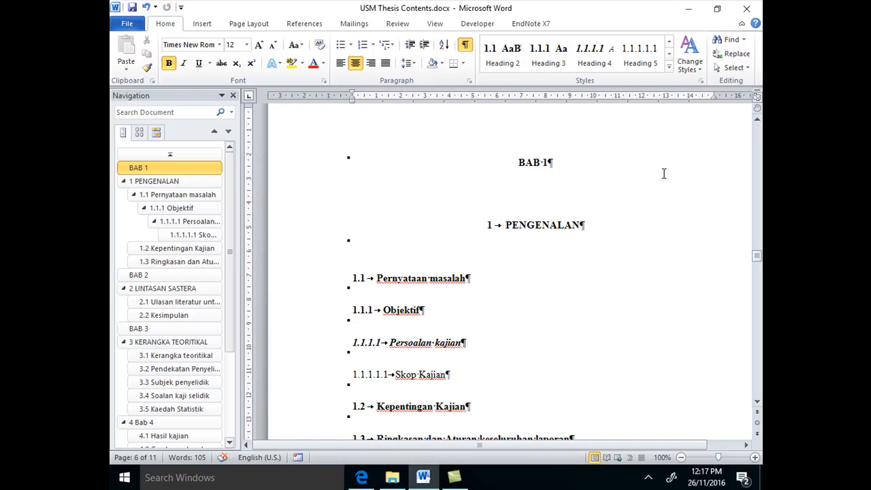
scroll(402, 317, "down", 2)
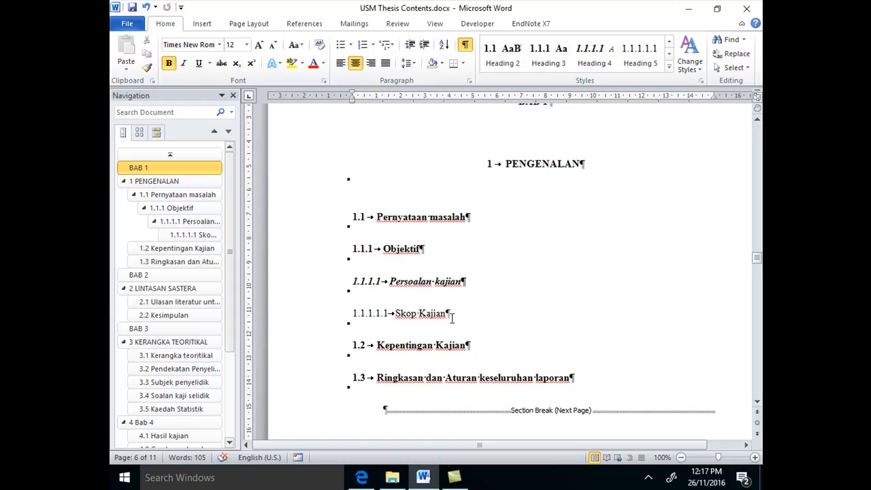
left_click(384, 248)
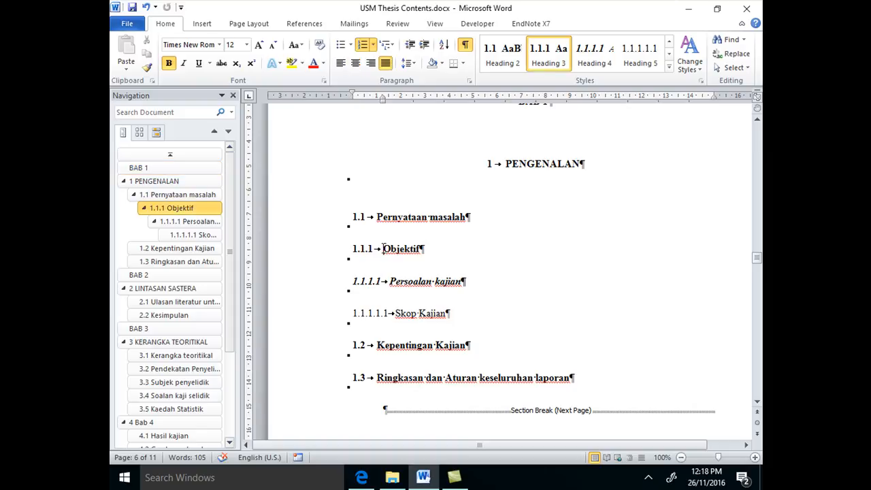
left_click(502, 53)
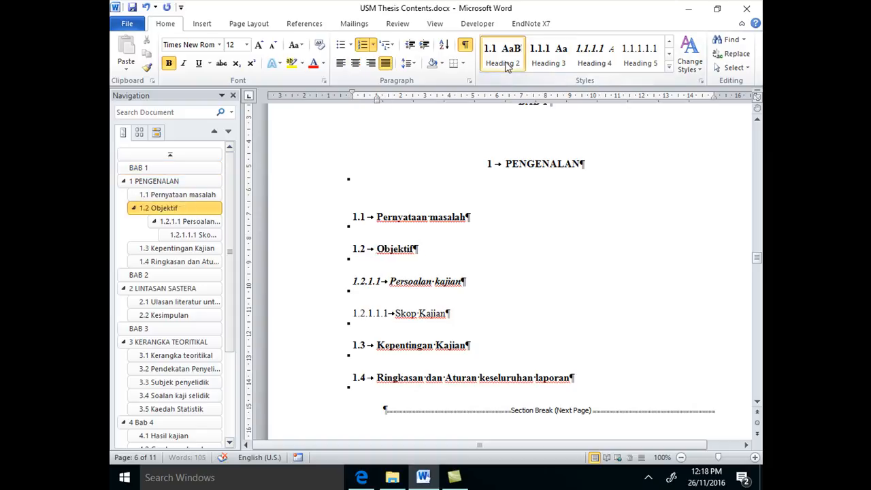
left_click(393, 281)
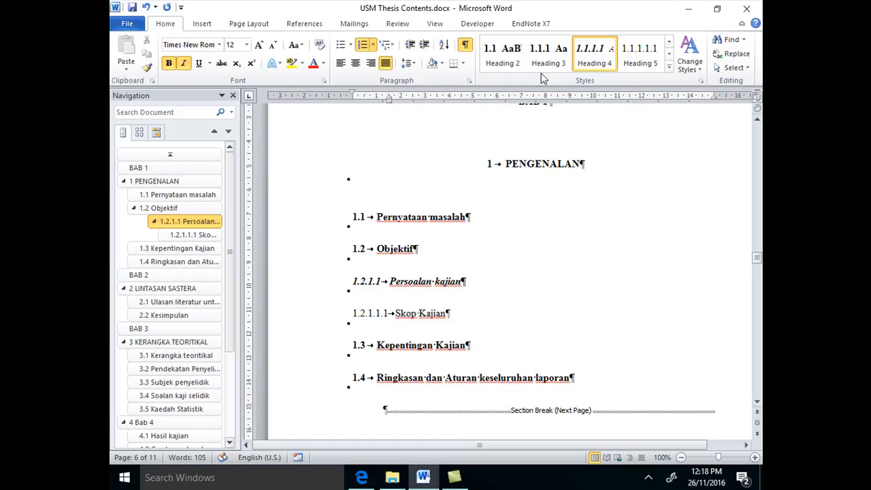
left_click(502, 53)
left_click(393, 315)
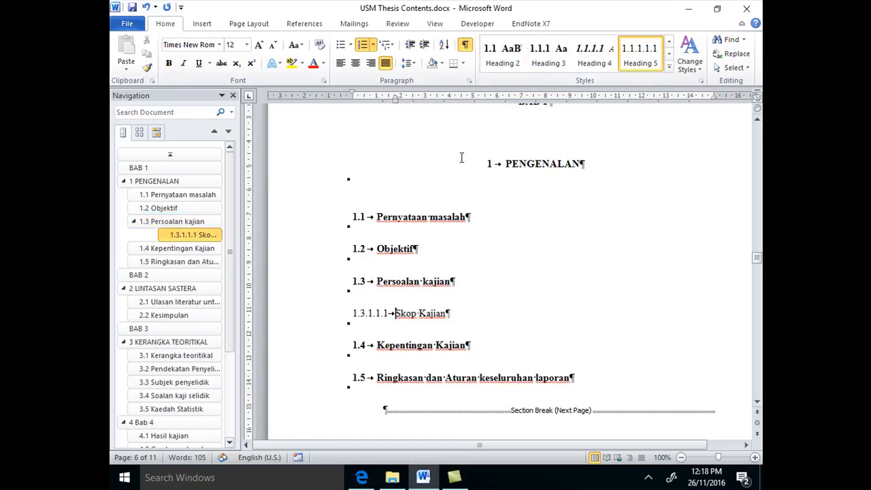
left_click(502, 53)
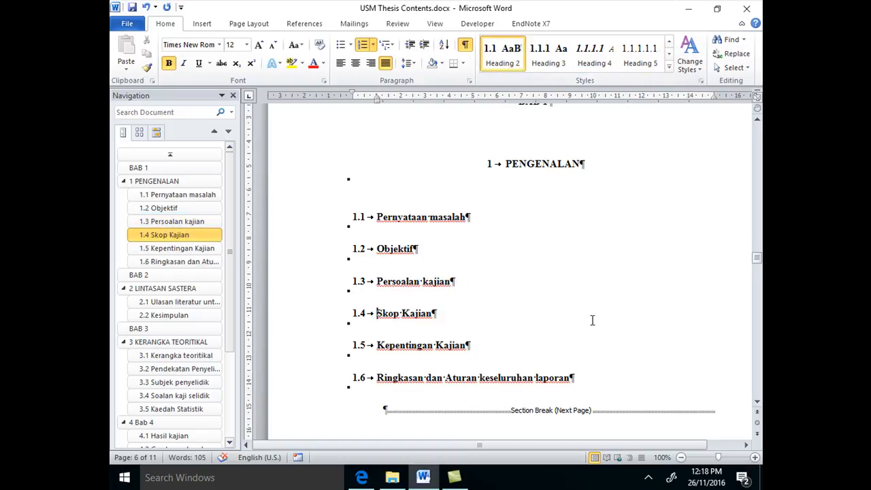
Go to the Bab 4 heading and remove its automatic number
scroll(592, 319, "down", 2)
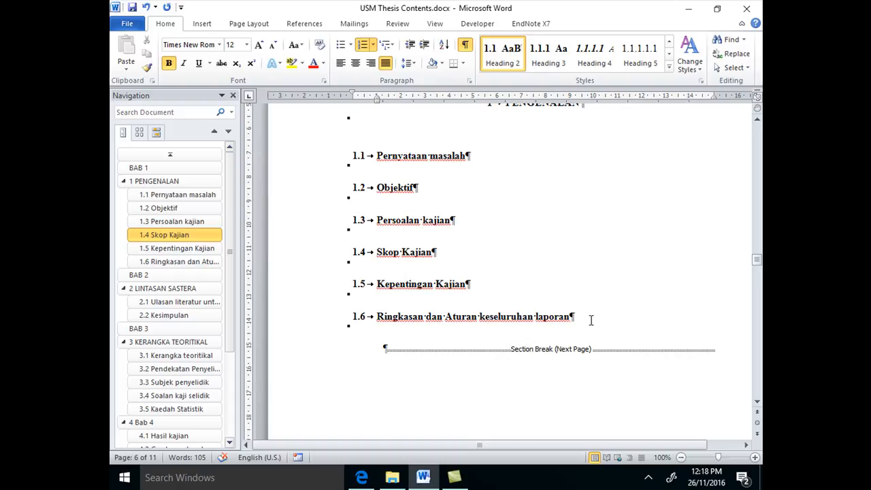
scroll(593, 322, "down", 10)
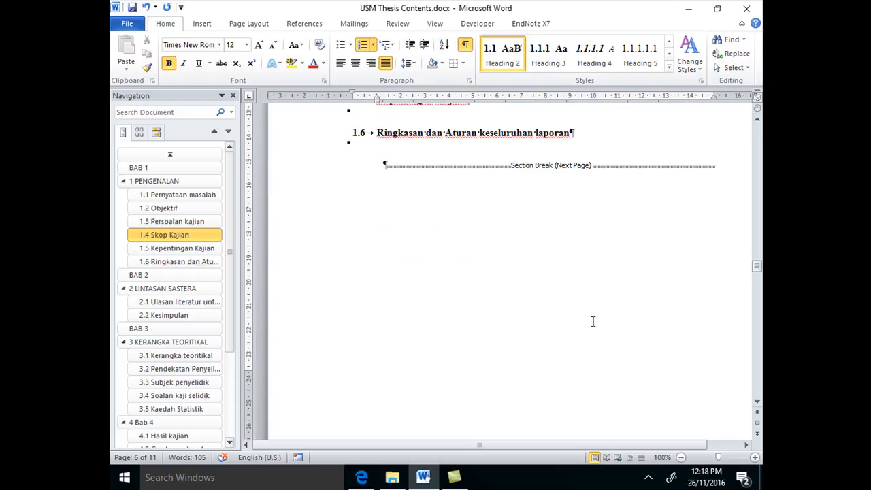
scroll(594, 323, "down", 4)
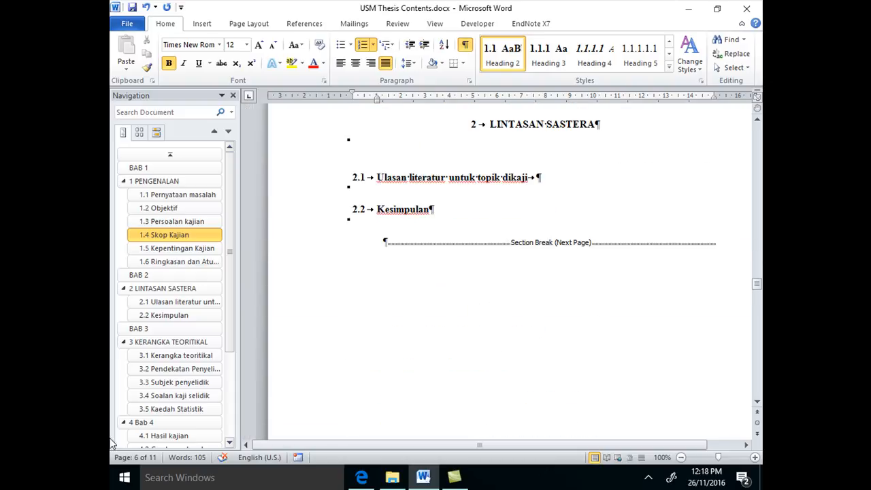
left_click_drag(231, 310, 243, 396)
left_click(180, 295)
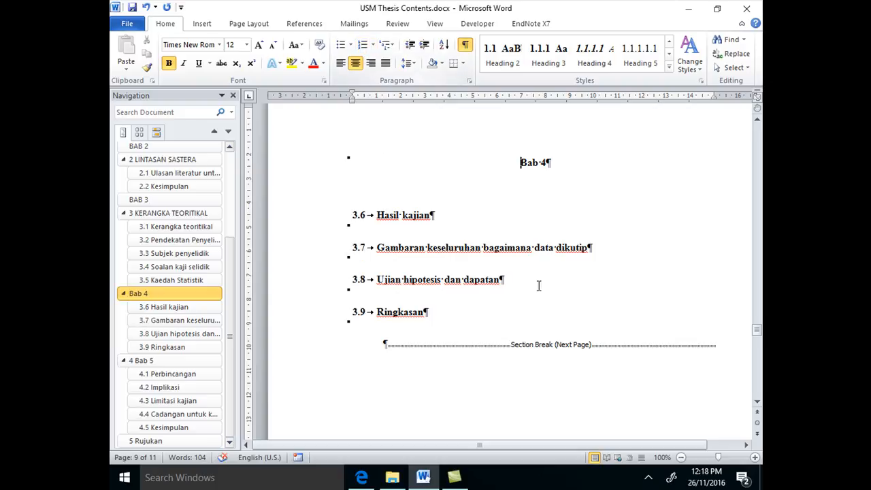
Add a new line reading HASIL KAJIAN directly below the Bab 4 heading
left_click(562, 164)
key("Return")
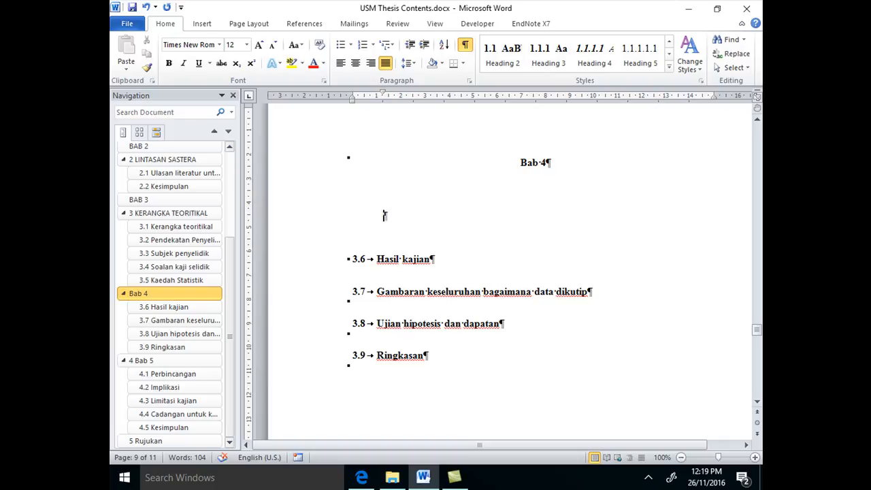
type("HASIL")
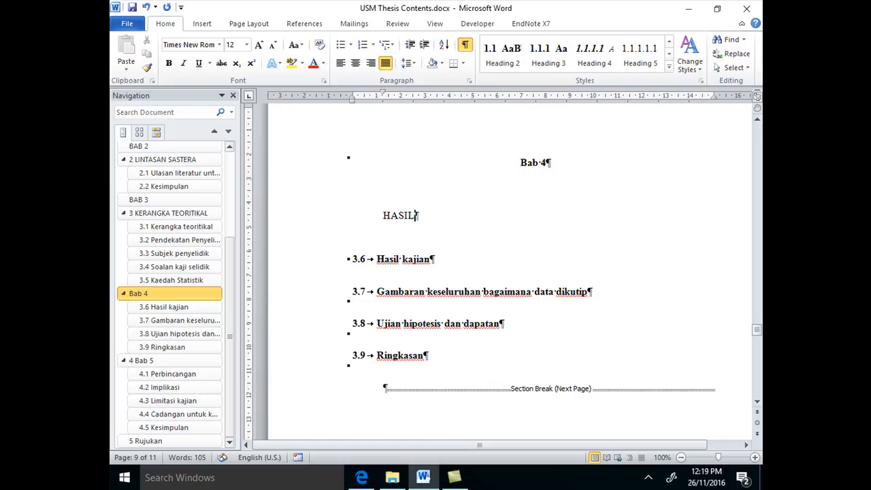
type(" KAJIN")
key("BackSpace")
type("AN")
Apply Heading 2 to the HASIL KAJIAN line and switch it to the Heading 1 style
left_click(385, 219)
left_click(502, 69)
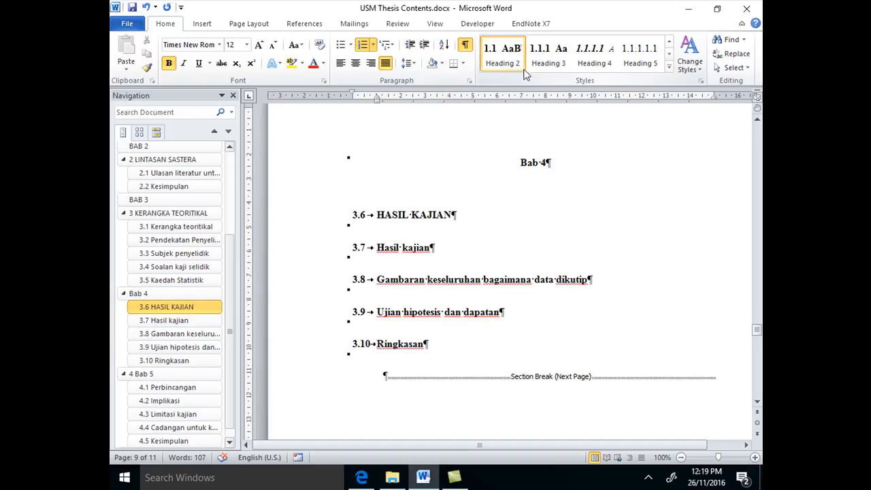
left_click(669, 70)
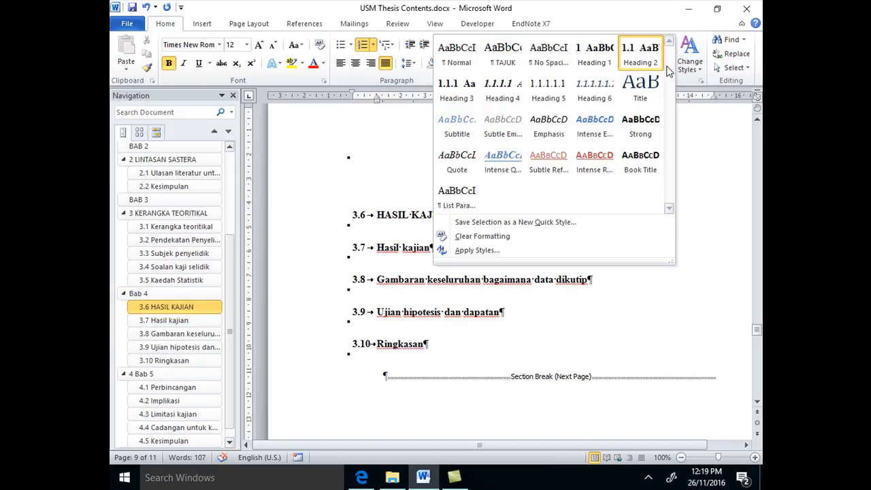
left_click(594, 61)
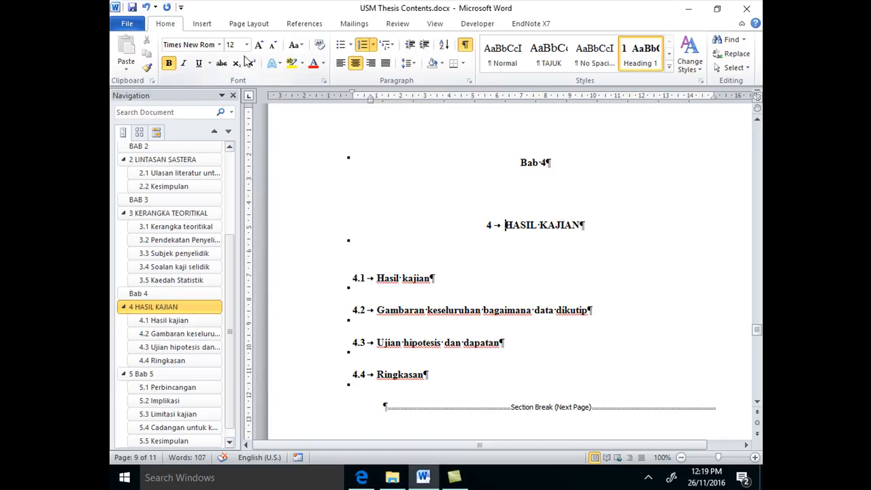
Remove the automatic number from the HASIL KAJIAN heading and delete that line
left_click(362, 45)
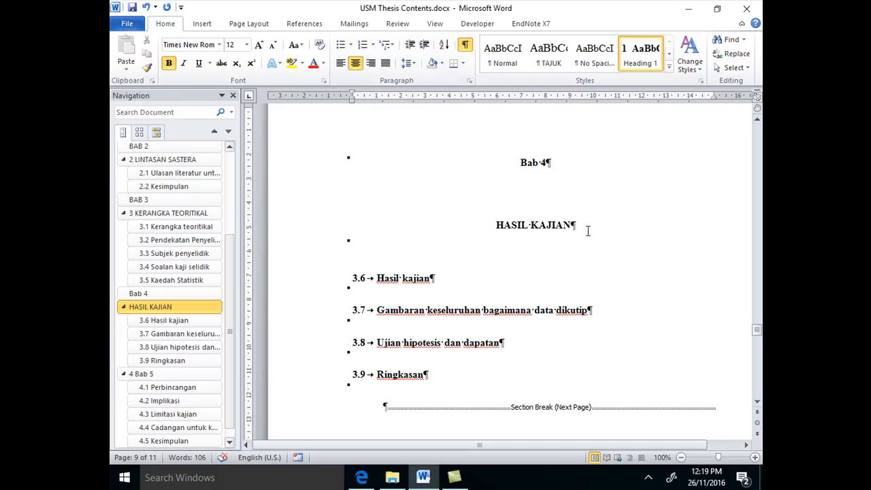
left_click_drag(587, 229, 494, 223)
key("Delete")
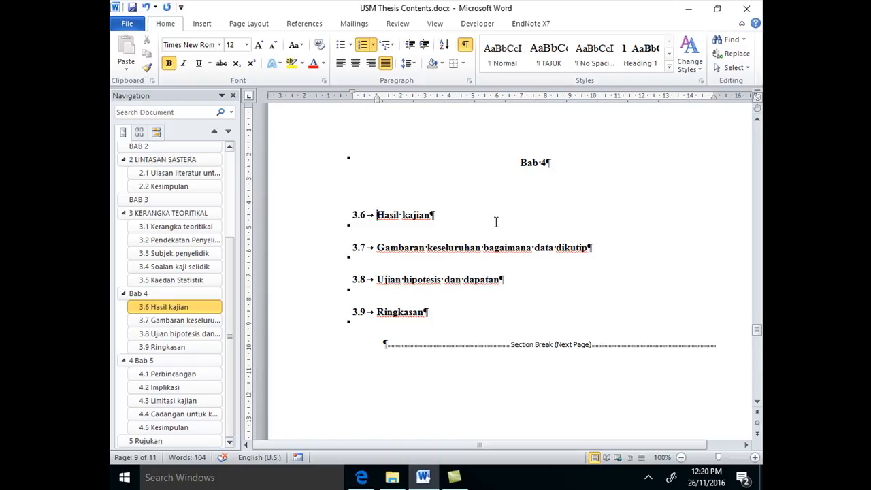
Turn the automatic number of the Bab 4 heading on and off again
left_click(521, 164)
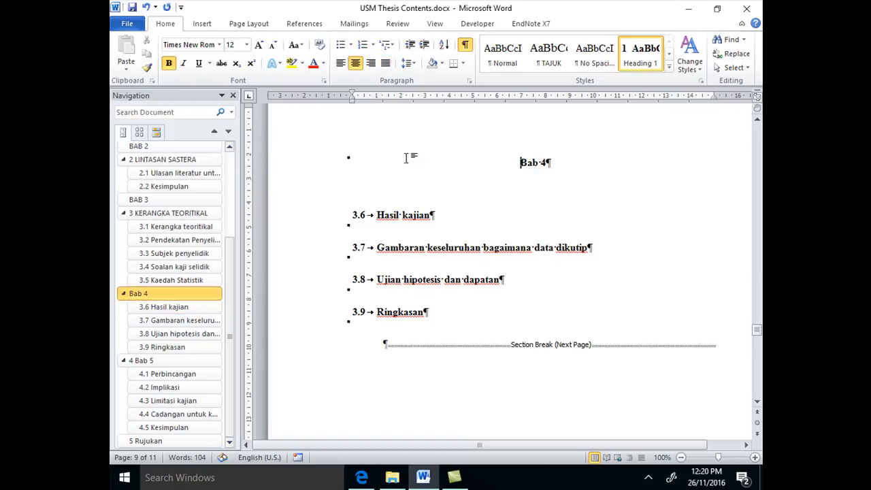
left_click(362, 44)
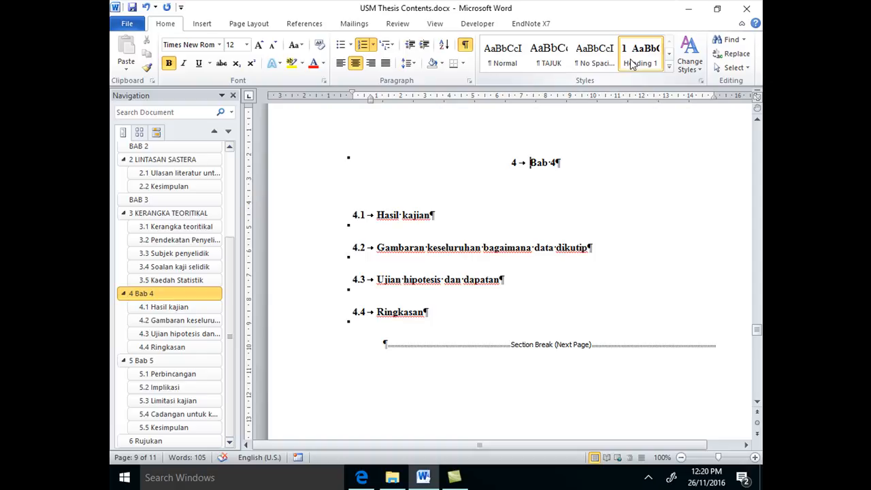
left_click(363, 45)
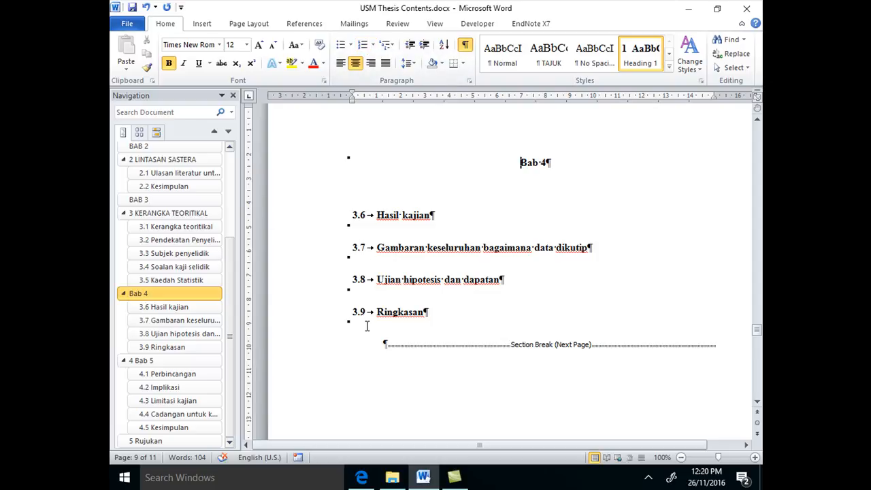
Insert a new line below the Bab 4 heading with the text "HASIL kajian"
left_click(555, 162)
key("Return")
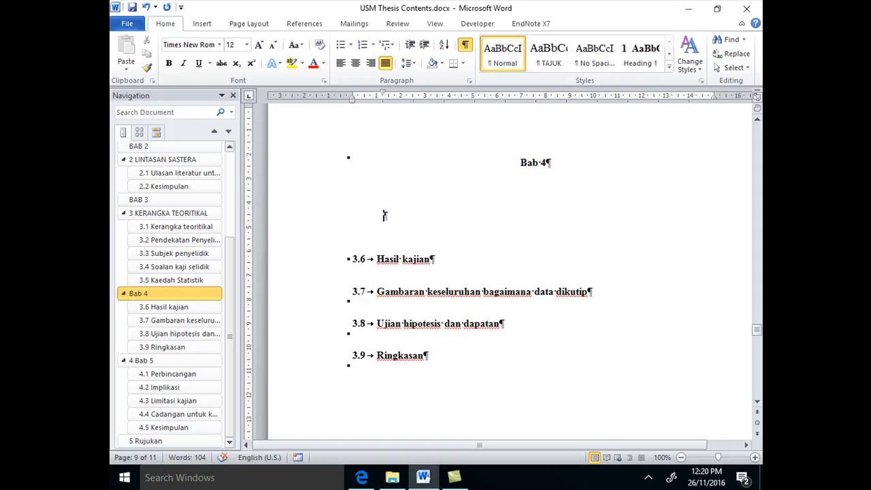
type("HASIL ")
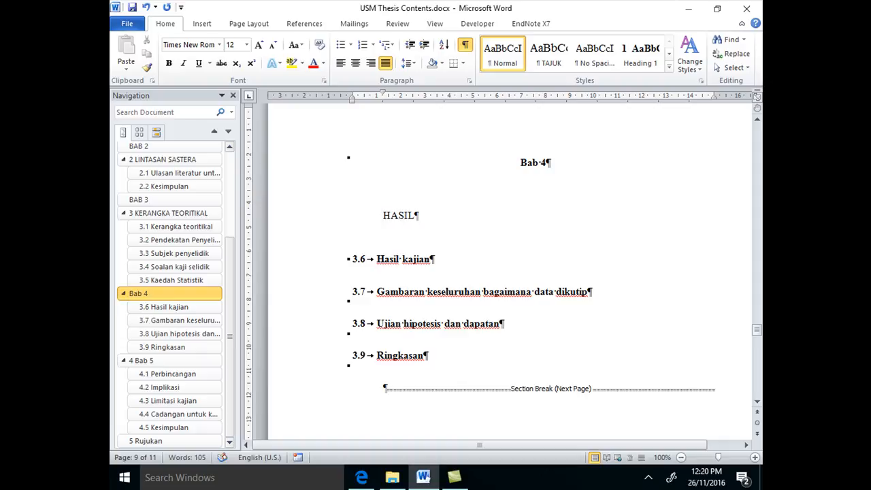
type("kajian")
Try UPPERCASE and Capitalize Each Word on the "HASIL kajian" line below the Bab 4 heading
left_click_drag(471, 216, 366, 217)
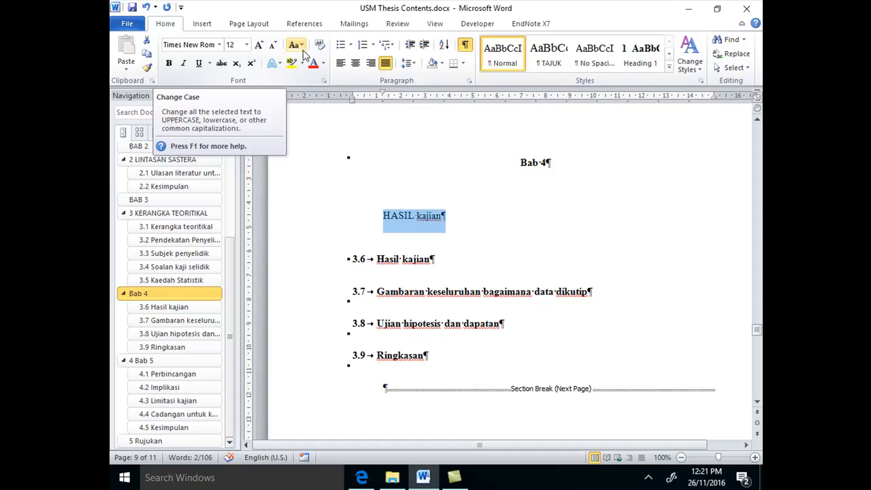
left_click(300, 47)
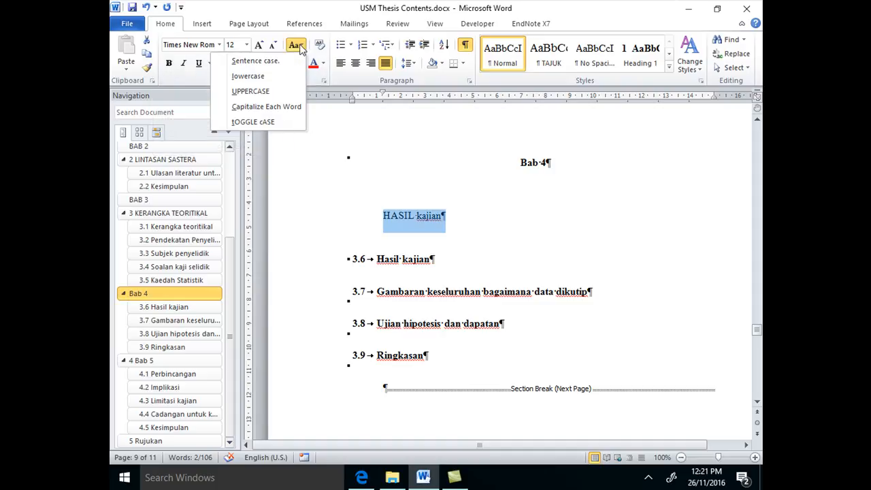
left_click(273, 95)
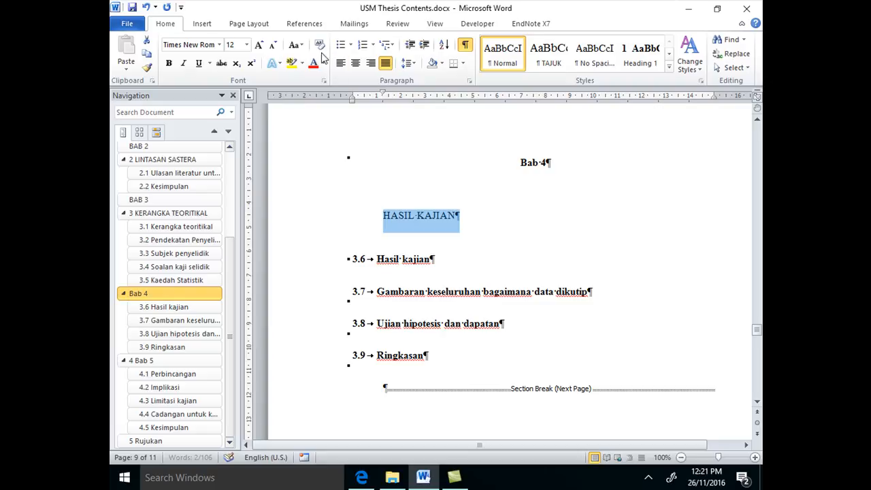
left_click(295, 45)
left_click(292, 107)
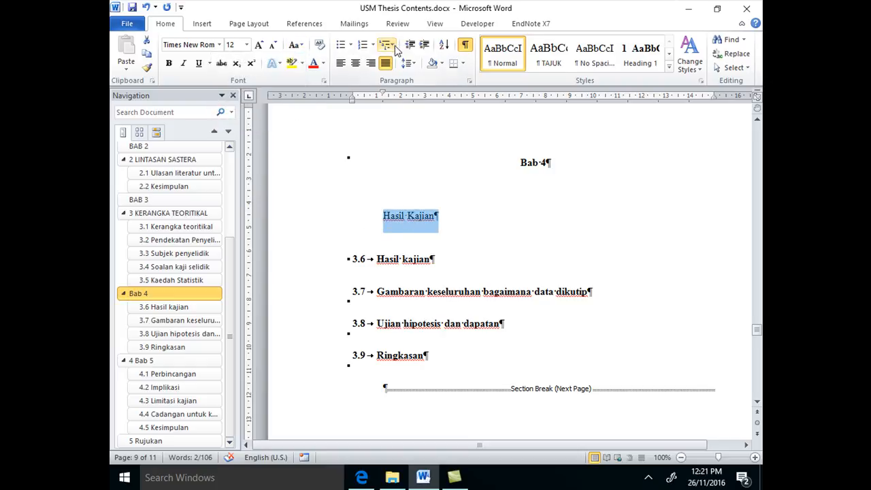
Change the Hasil Kajian line below Bab 4 to uppercase and apply the Heading 1 style
left_click(294, 45)
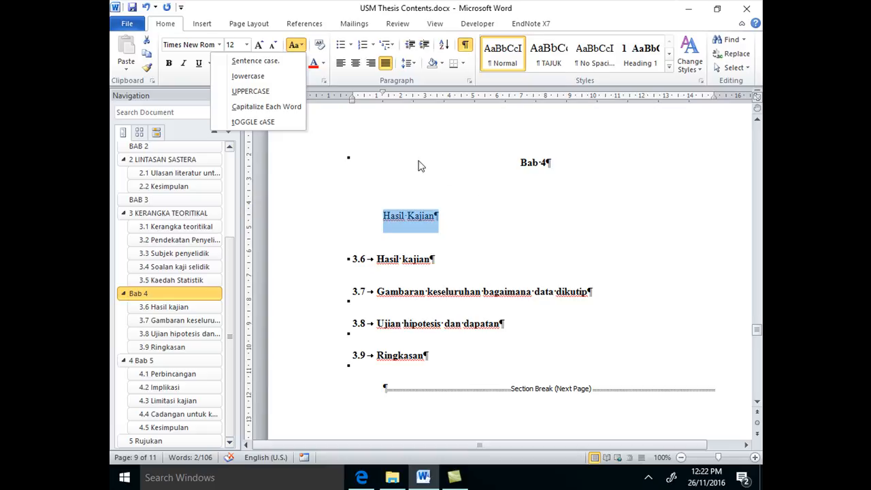
left_click(269, 92)
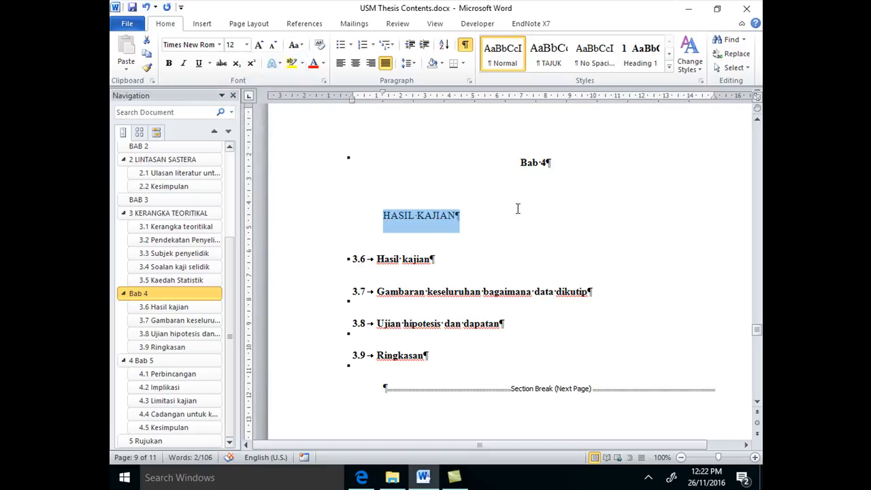
left_click(646, 60)
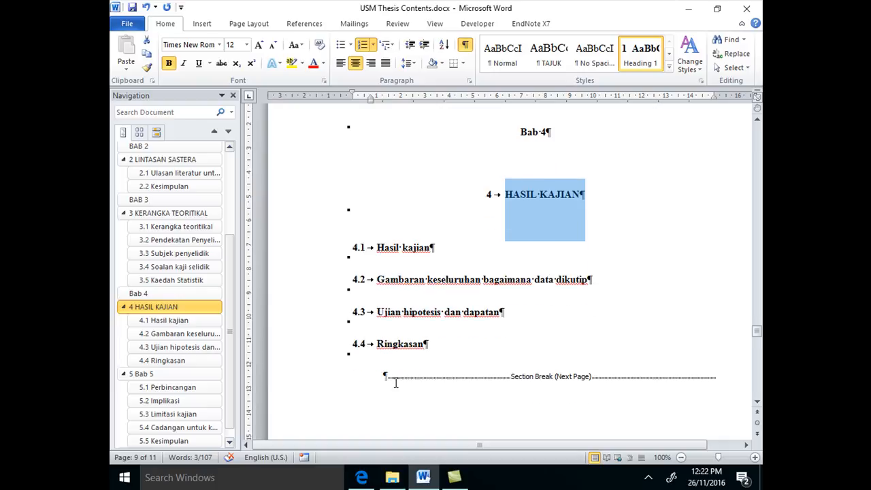
Remove the automatic number from the Bab 5 heading
left_click(181, 377)
left_click(588, 163)
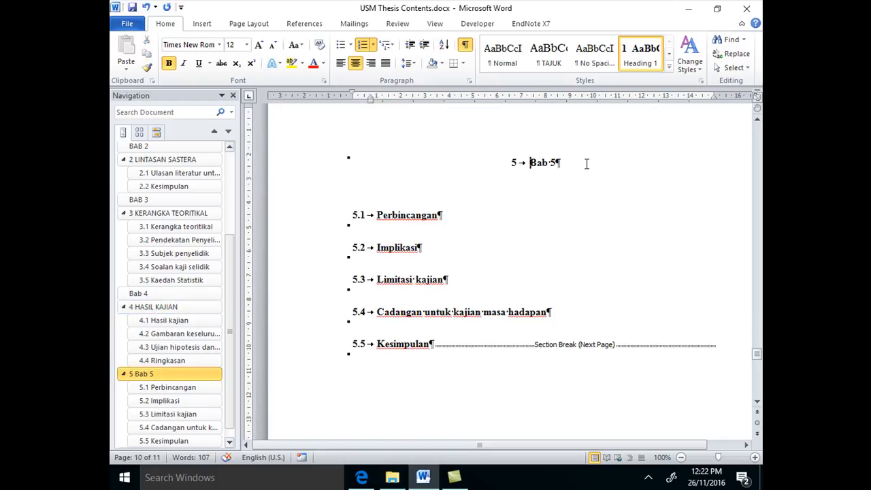
left_click(362, 47)
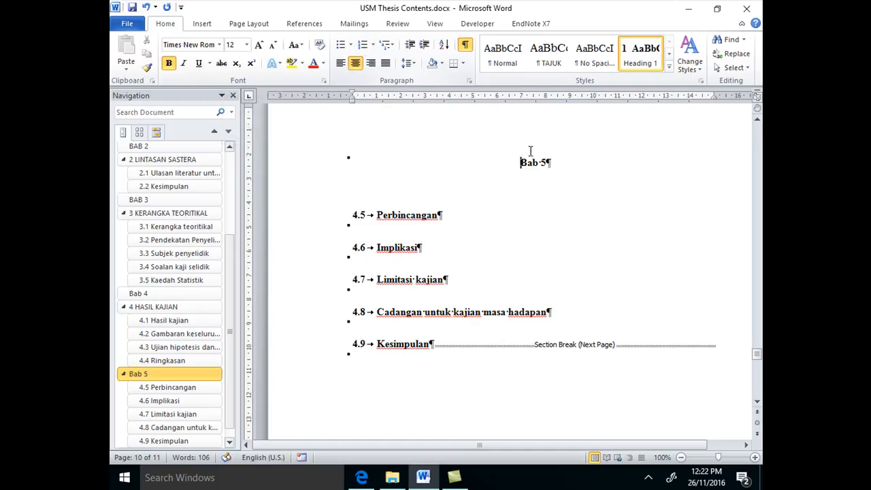
Insert a new line below the Bab 5 heading with the text "PERBINCANGAN DAN kesimpulan"
key("Return")
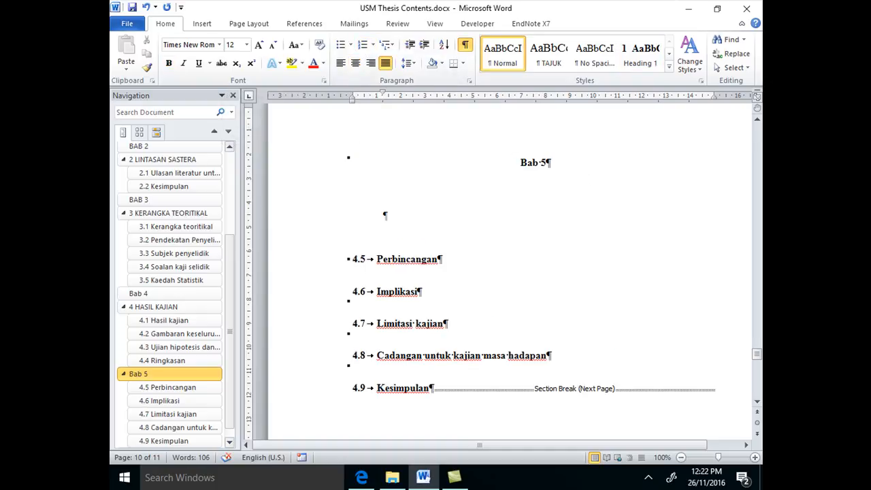
type("PERBINCAN")
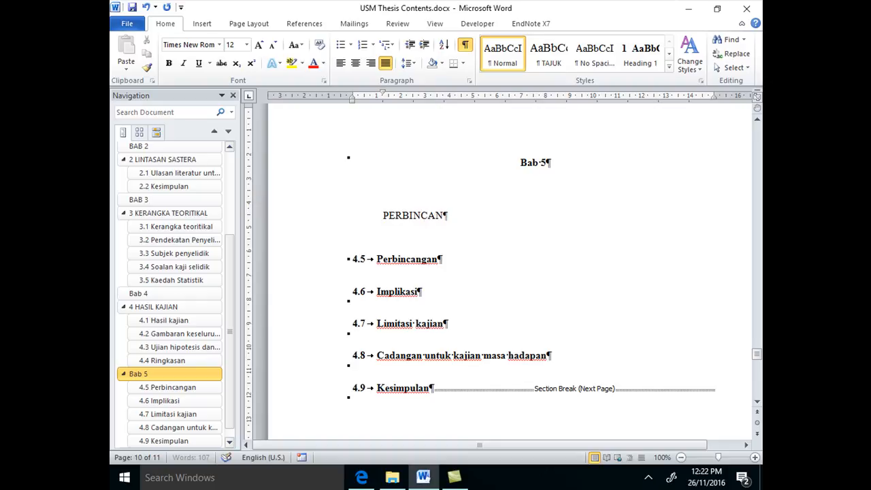
type("GAN DAN ")
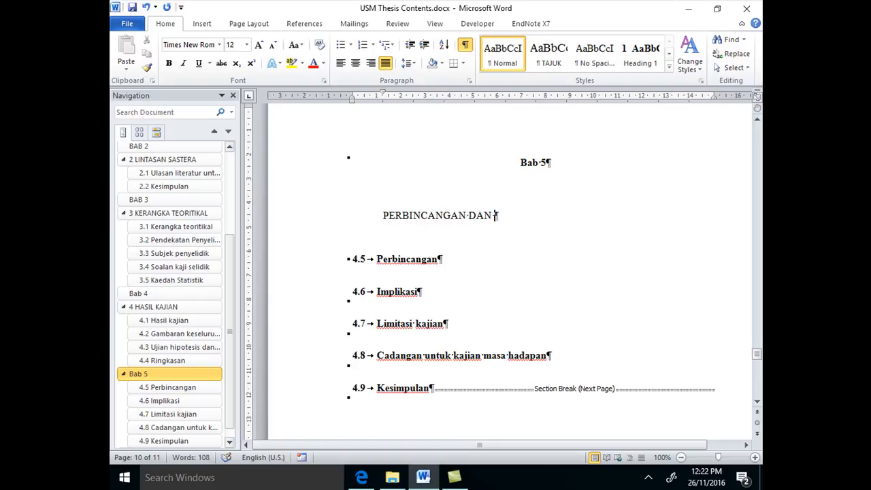
type("kesimpulan")
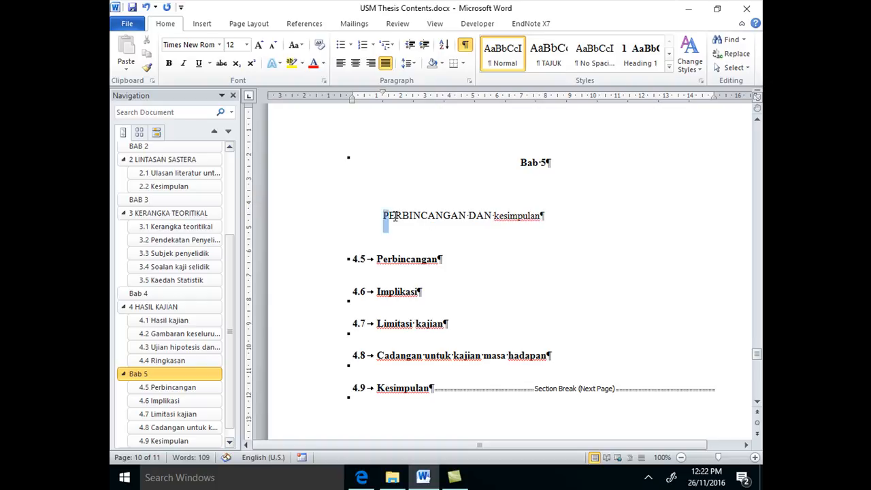
Change the "PERBINCANGAN DAN kesimpulan" line to uppercase at font size 12 and apply the Heading 1 style
left_click_drag(547, 216, 383, 218)
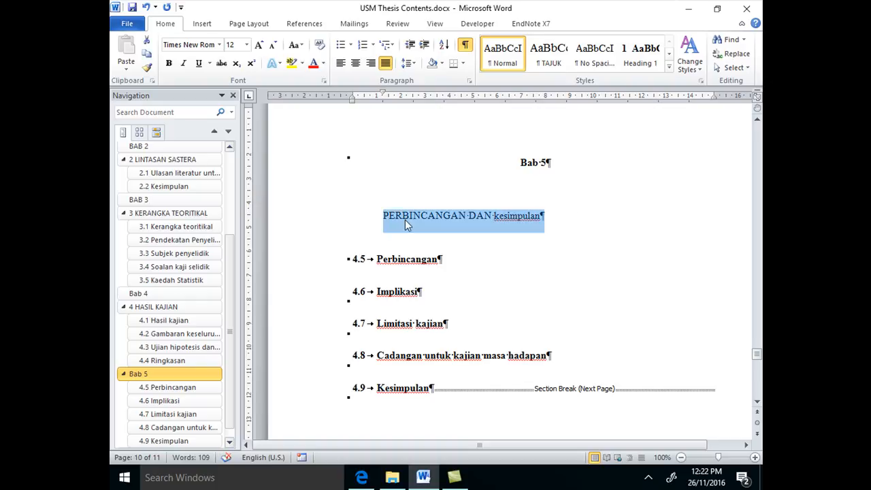
left_click(273, 45)
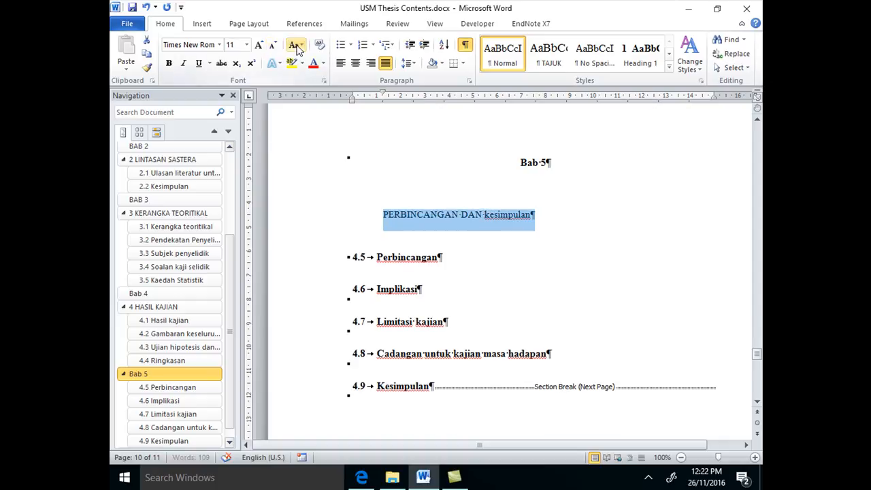
left_click(293, 45)
left_click(284, 92)
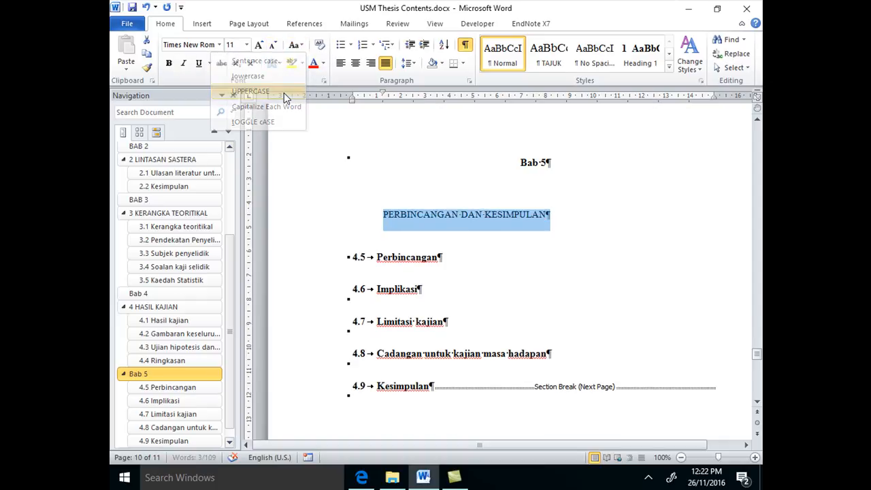
left_click(246, 45)
left_click(232, 109)
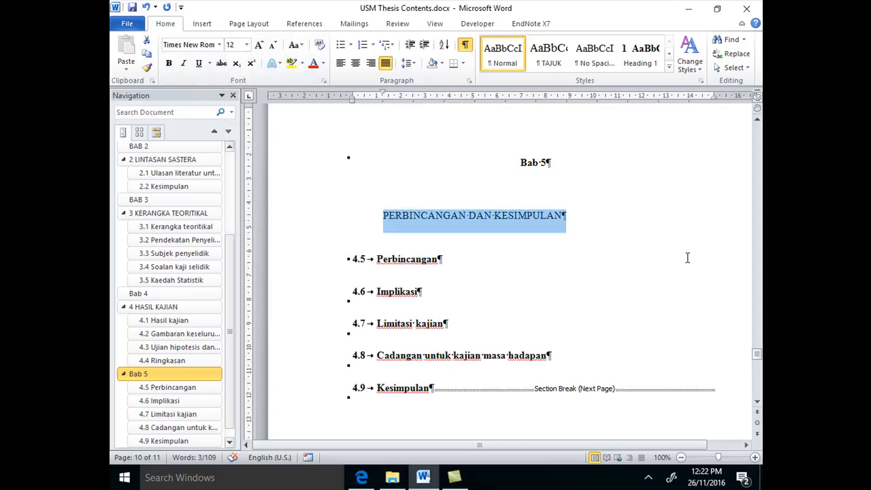
left_click(639, 51)
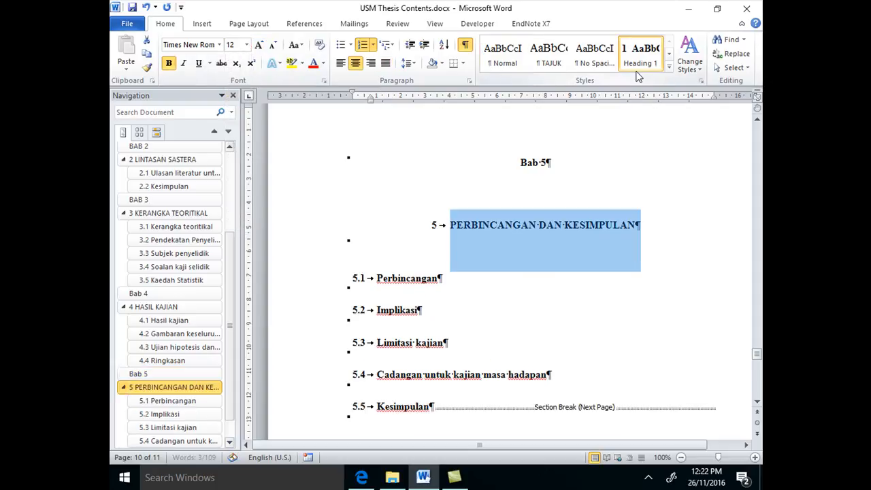
Change the Rujukan heading on the last page to uppercase
scroll(462, 320, "down", 10)
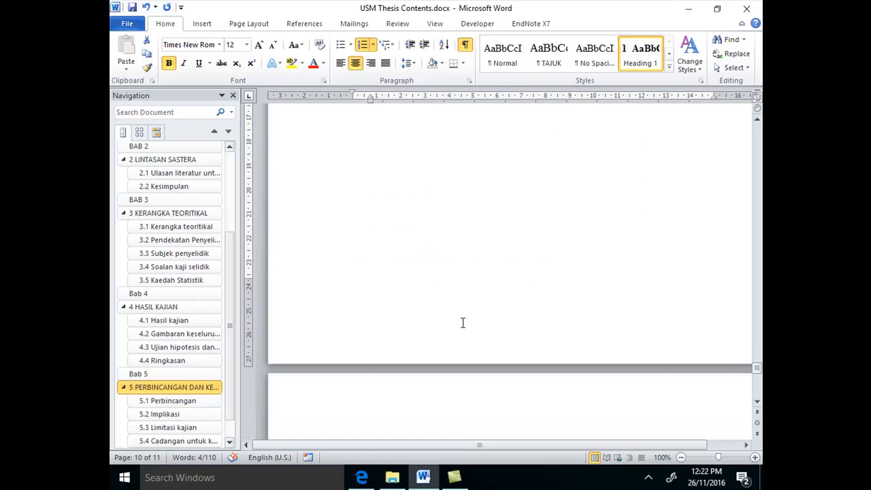
scroll(469, 313, "up", 1)
left_click(553, 171)
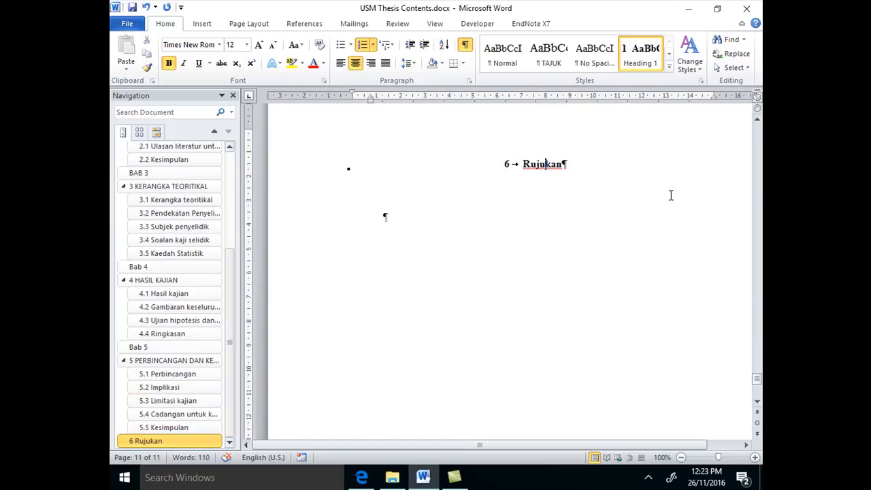
left_click(301, 48)
left_click(245, 91)
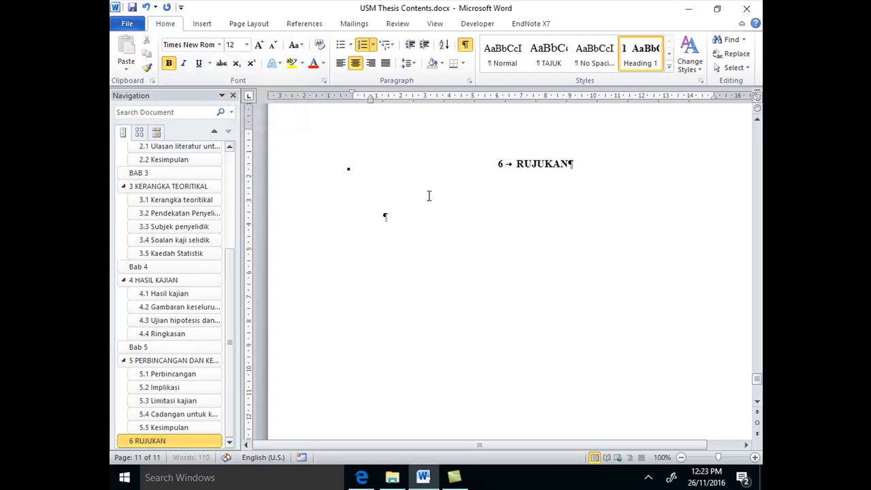
Check the document's heading outline and save the document
left_click_drag(233, 291, 230, 165)
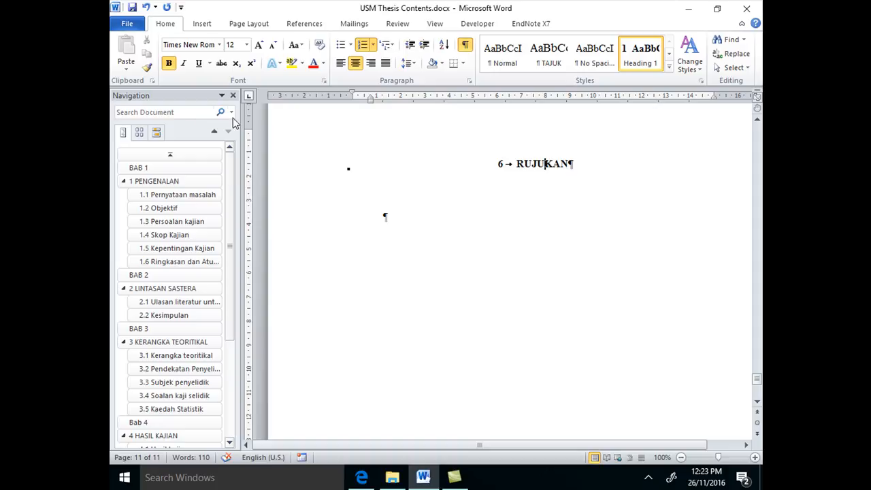
scroll(196, 343, "down", 1)
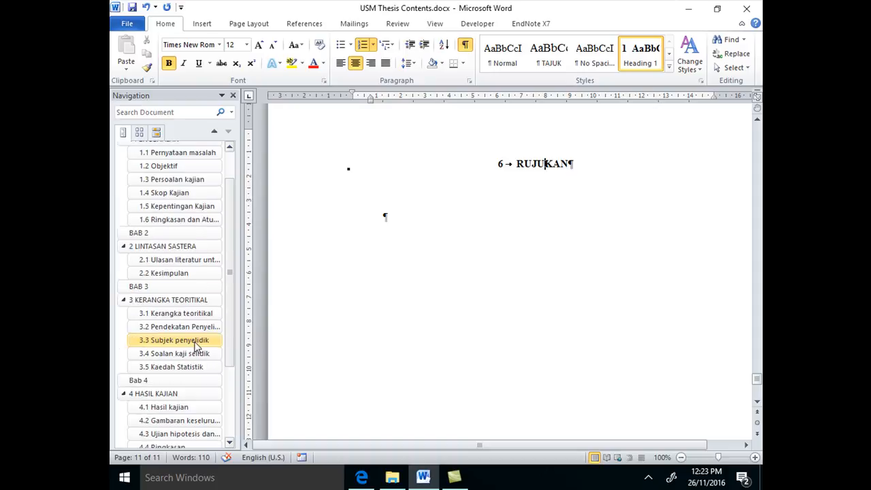
scroll(269, 269, "up", 1)
left_click(132, 7)
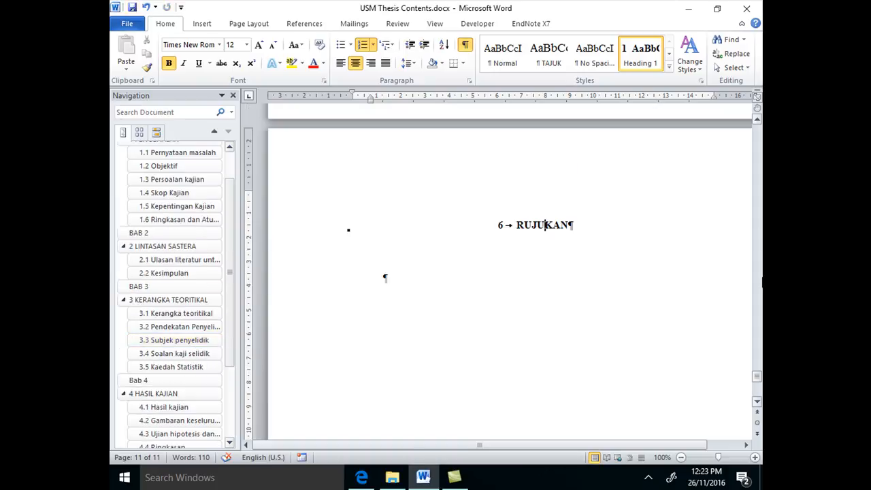
Examine the BAB labels, chapter titles and subheading numbering on the pages of chapters 1 and 2
left_click_drag(757, 381, 755, 130)
scroll(704, 286, "down", 10)
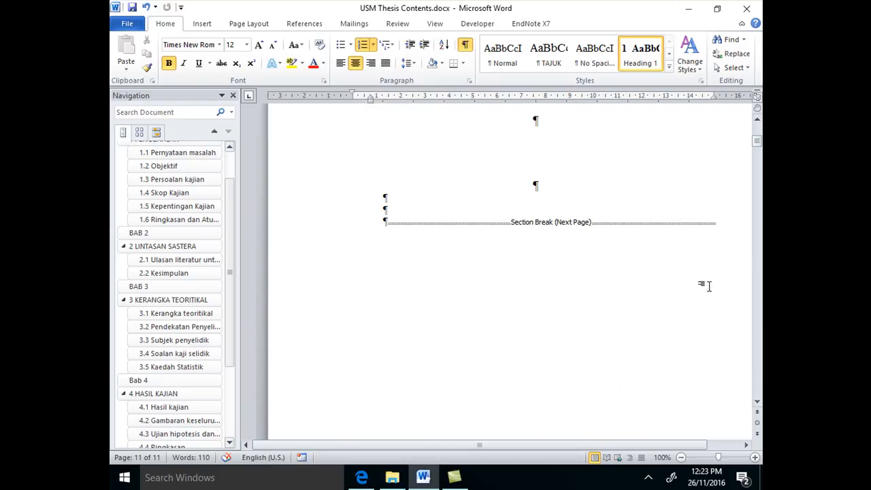
scroll(234, 259, "up", 1)
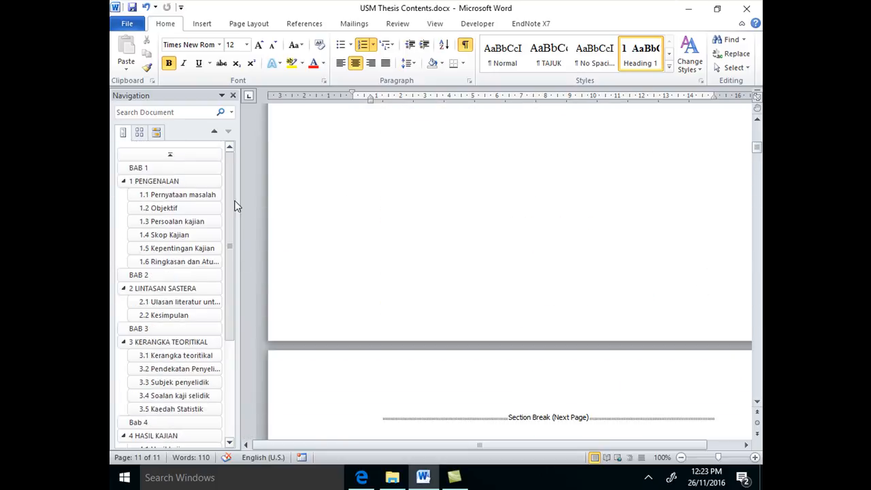
left_click(166, 170)
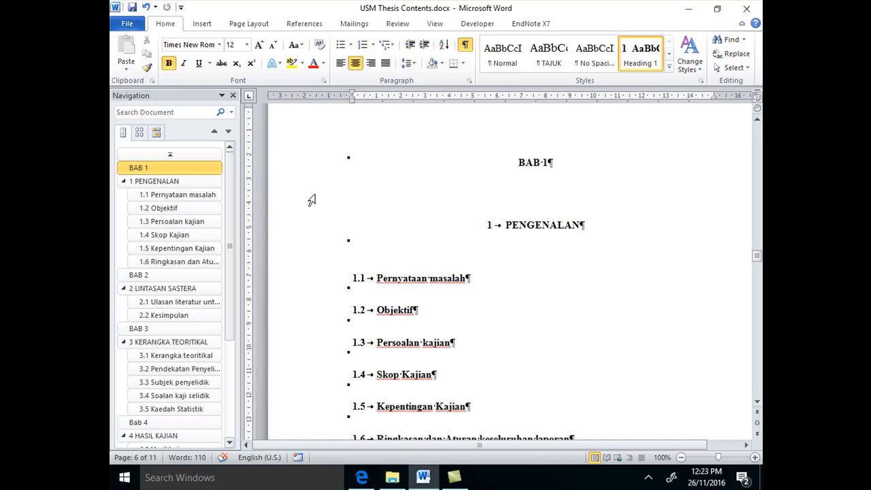
scroll(311, 198, "down", 5)
scroll(311, 198, "down", 2)
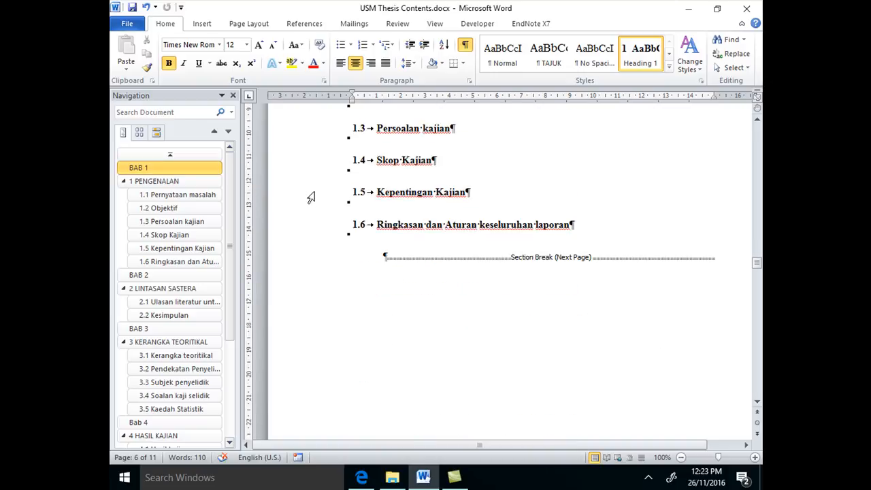
scroll(310, 199, "down", 15)
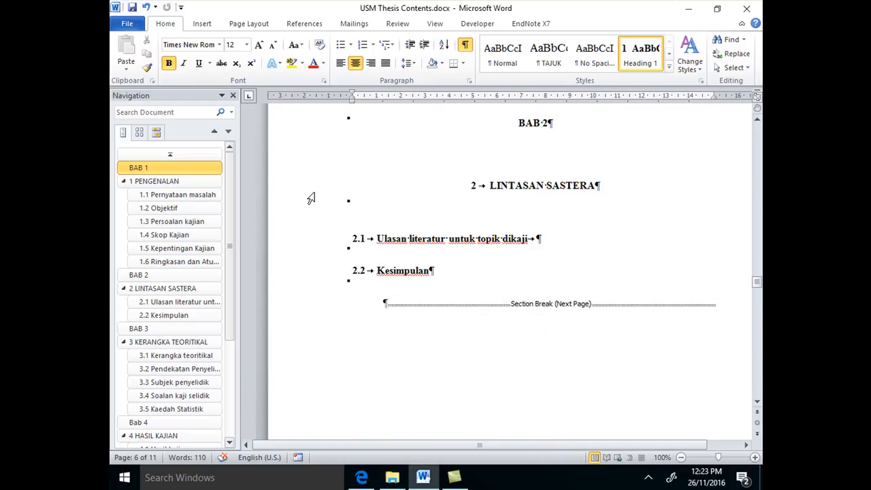
scroll(311, 199, "down", 3)
scroll(312, 199, "up", 3)
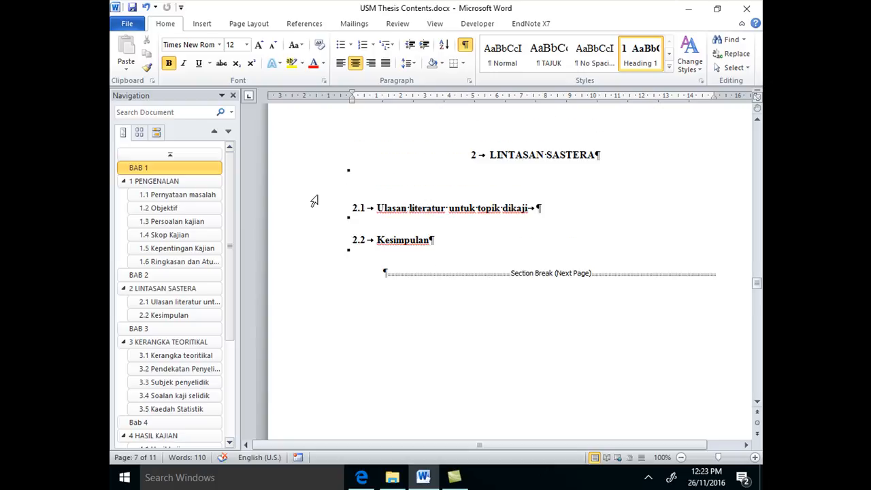
scroll(314, 201, "up", 2)
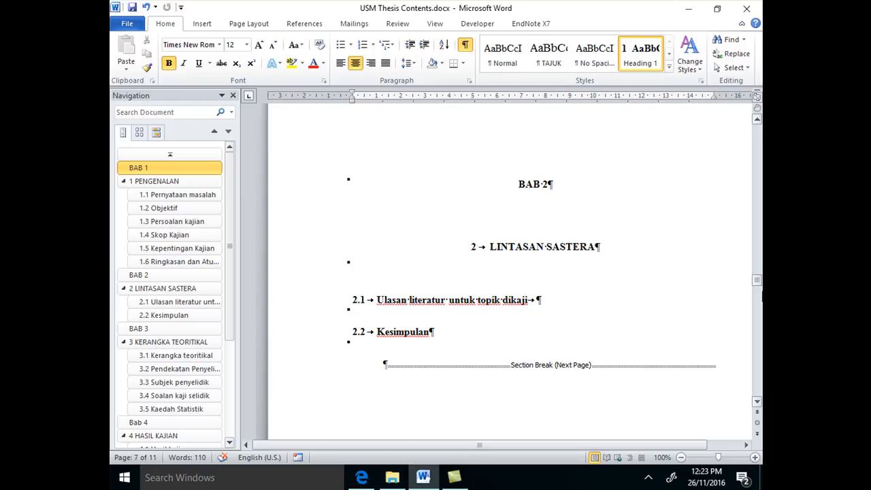
Turn on automatic numbering for the Bab 4 heading and delete the HASIL KAJIAN heading below it
left_click(166, 422)
left_click(503, 225)
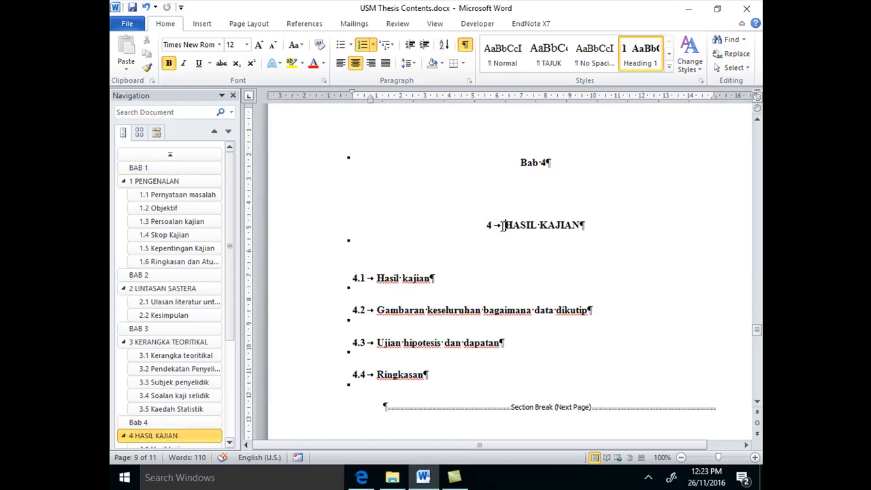
left_click(519, 163)
left_click(362, 45)
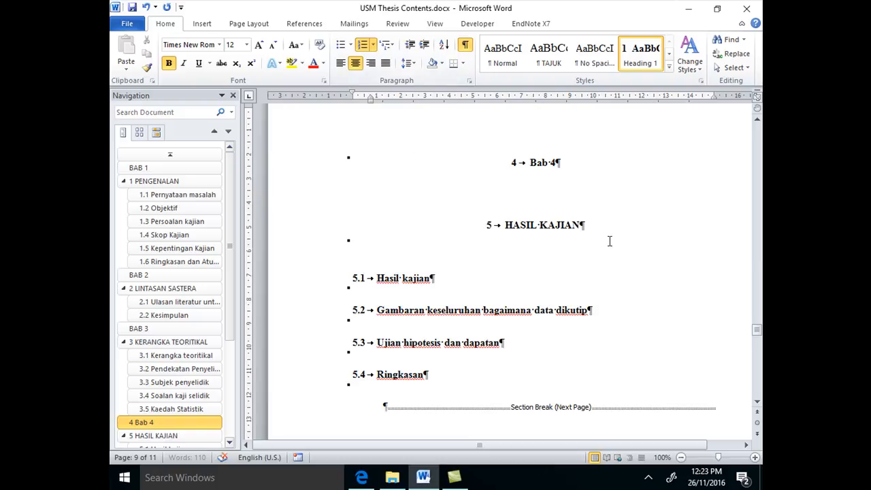
left_click_drag(585, 225, 478, 230)
key("Delete")
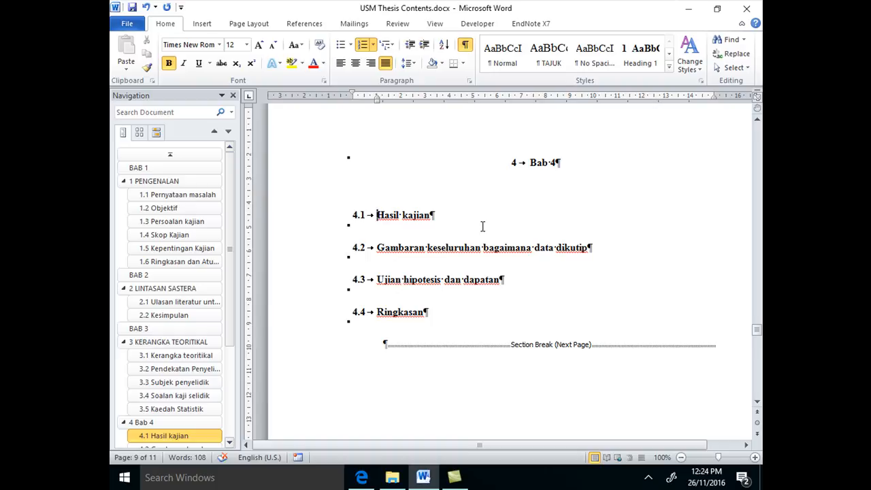
Undo the deletion of the HASIL KAJIAN heading and the numbering of the Bab 4 heading
left_click(146, 7)
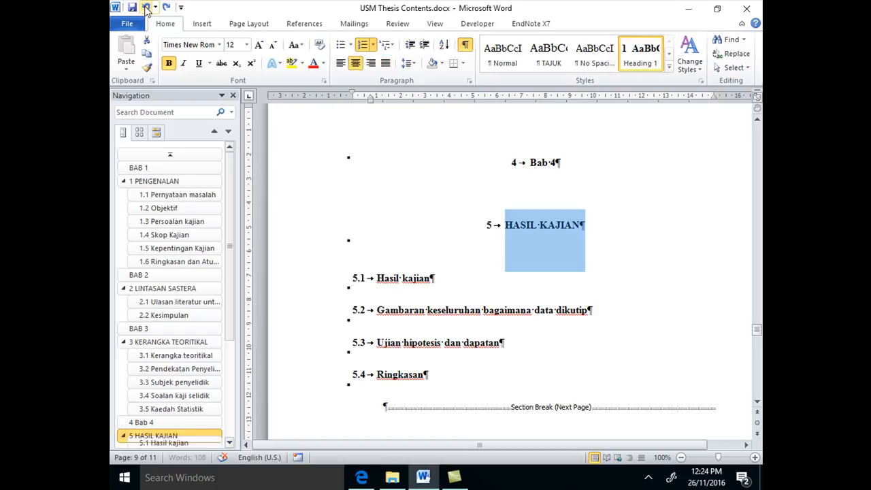
left_click(145, 7)
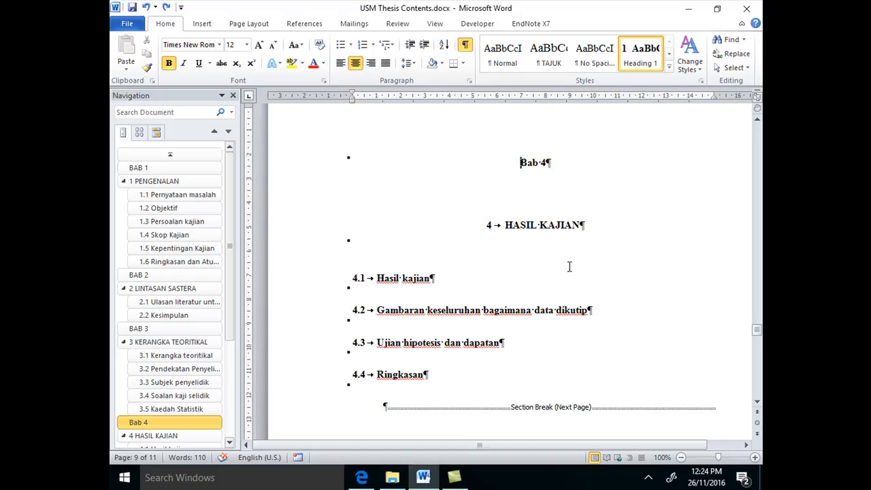
Switch to Camtasia Studio and show the hidden notification area icons
left_click(454, 477)
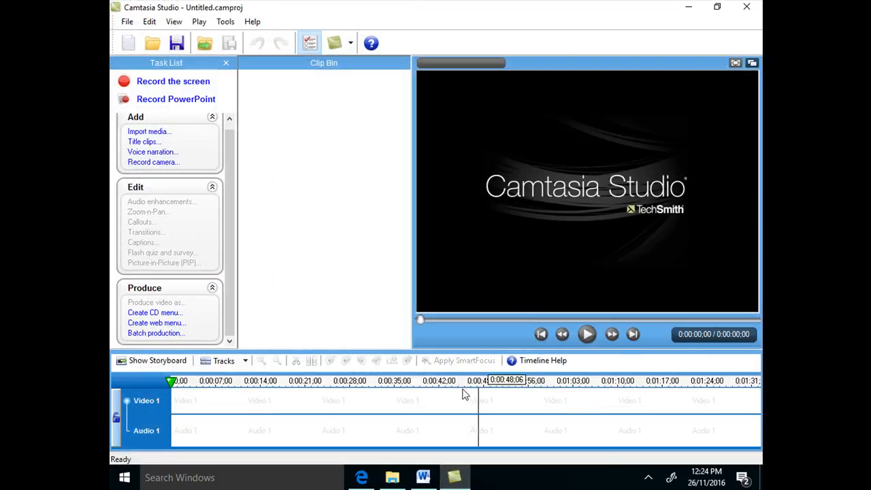
left_click(648, 477)
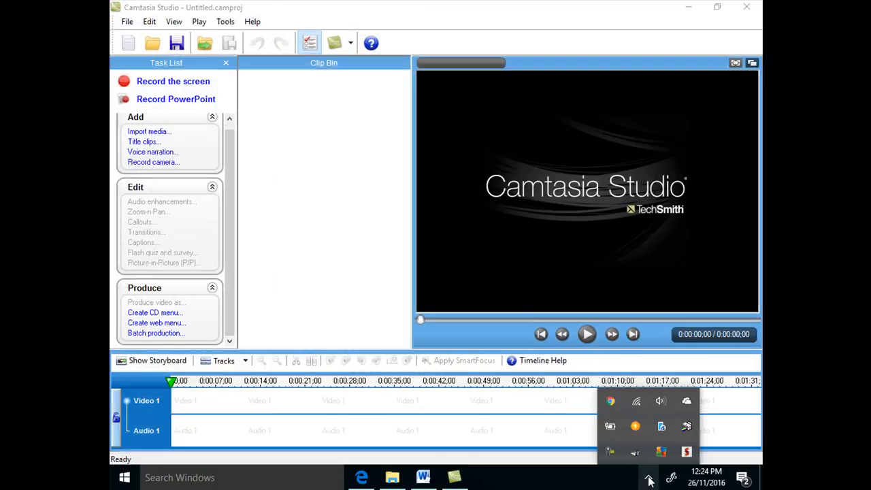